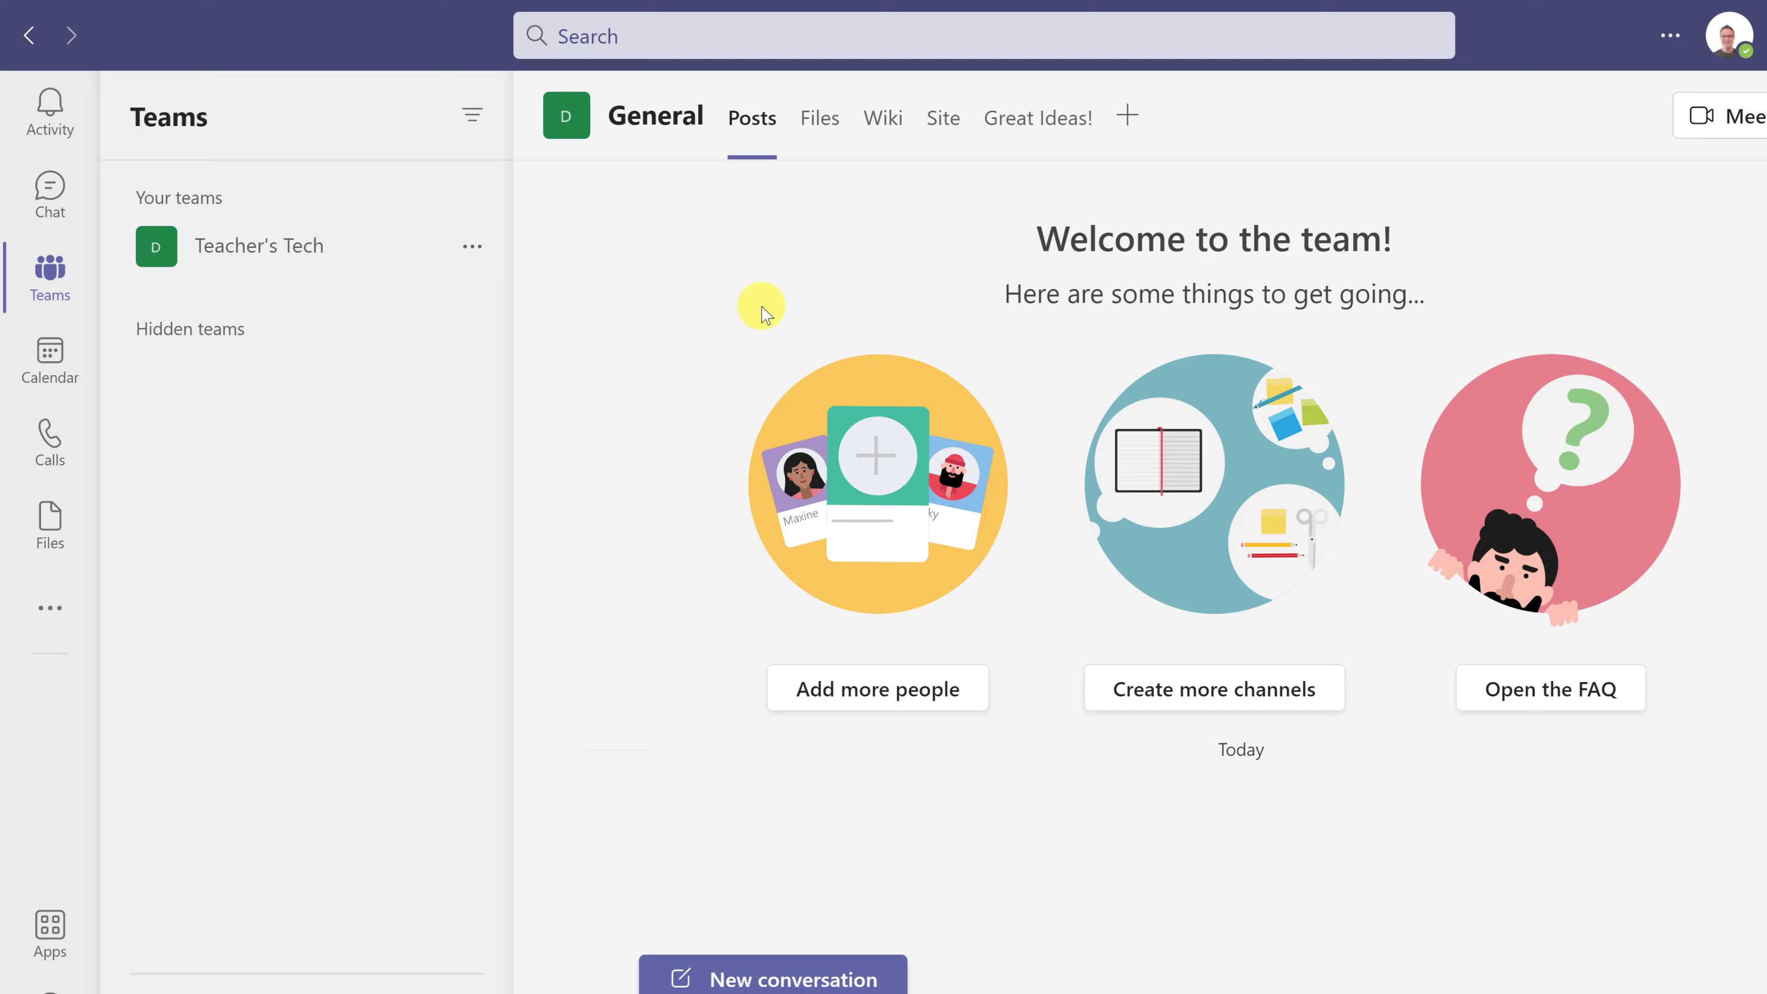
- Add a 'Tasks by Planner and To Do' tab named Demo Tasks to the General channel, backed by a new plan
{"action": "left_click", "coordinate": [1128, 116]}
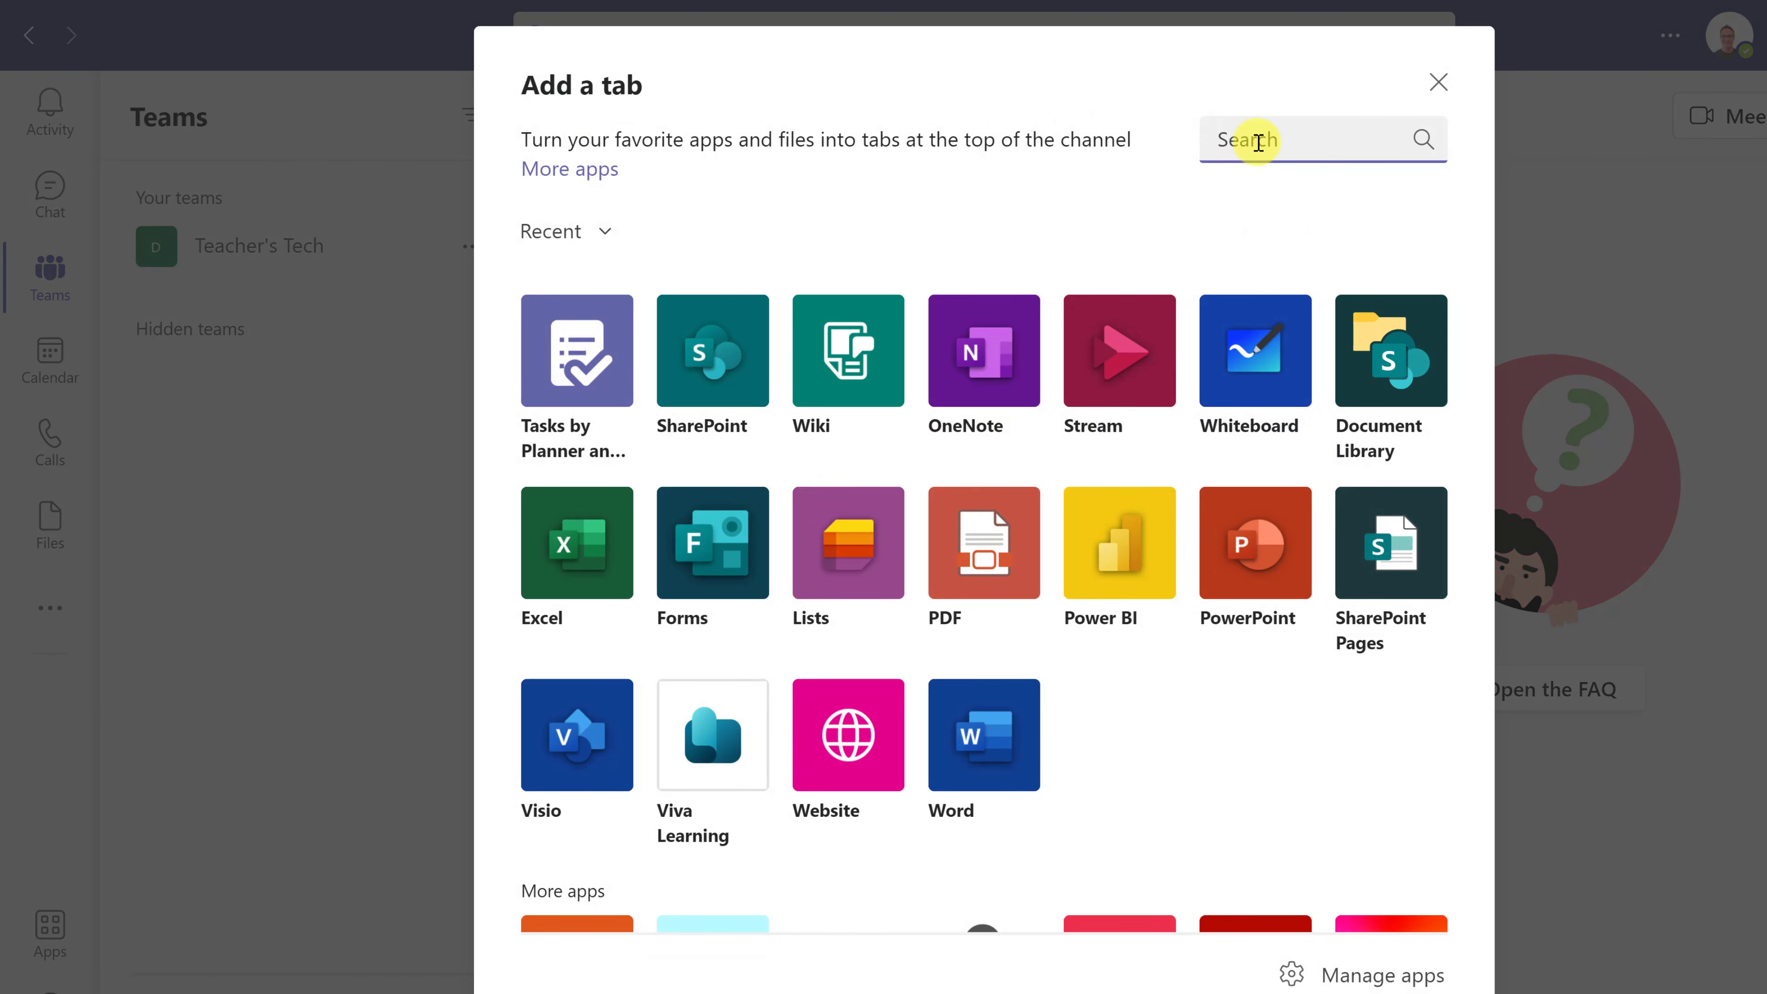
{"action": "type", "text": "plan"}
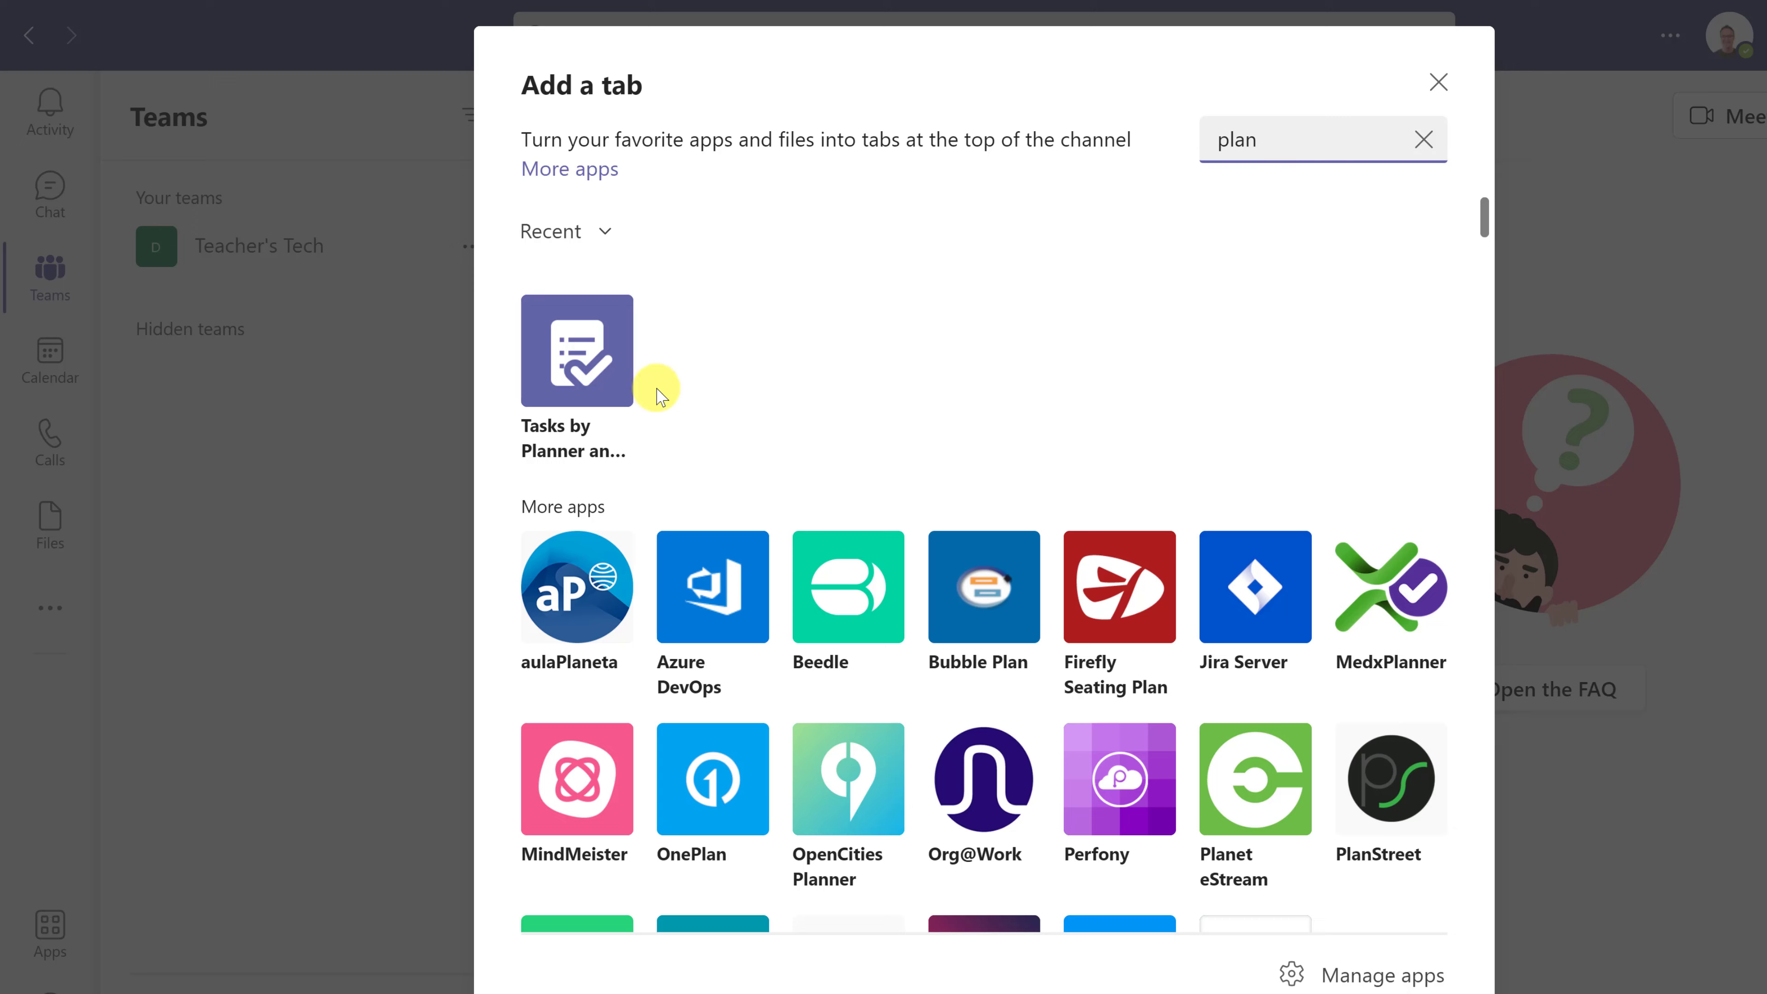
{"action": "left_click", "coordinate": [602, 378]}
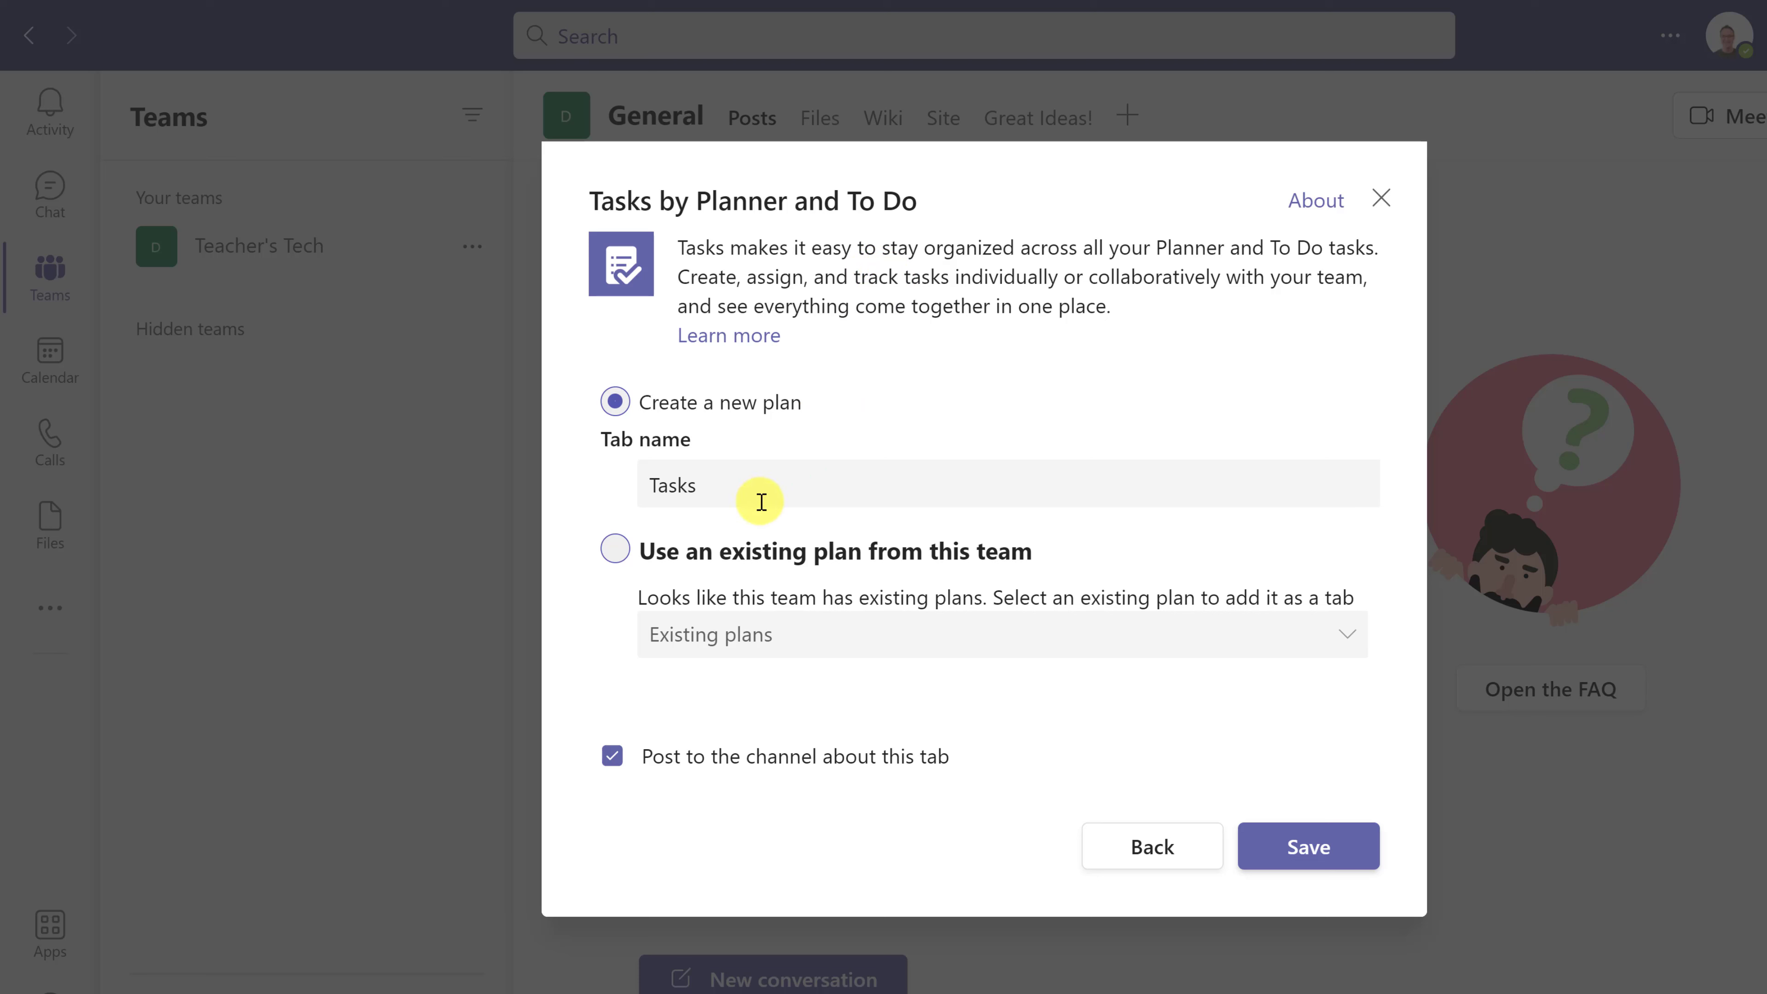
{"action": "double_click", "coordinate": [728, 500]}
{"action": "type", "text": "Dem"}
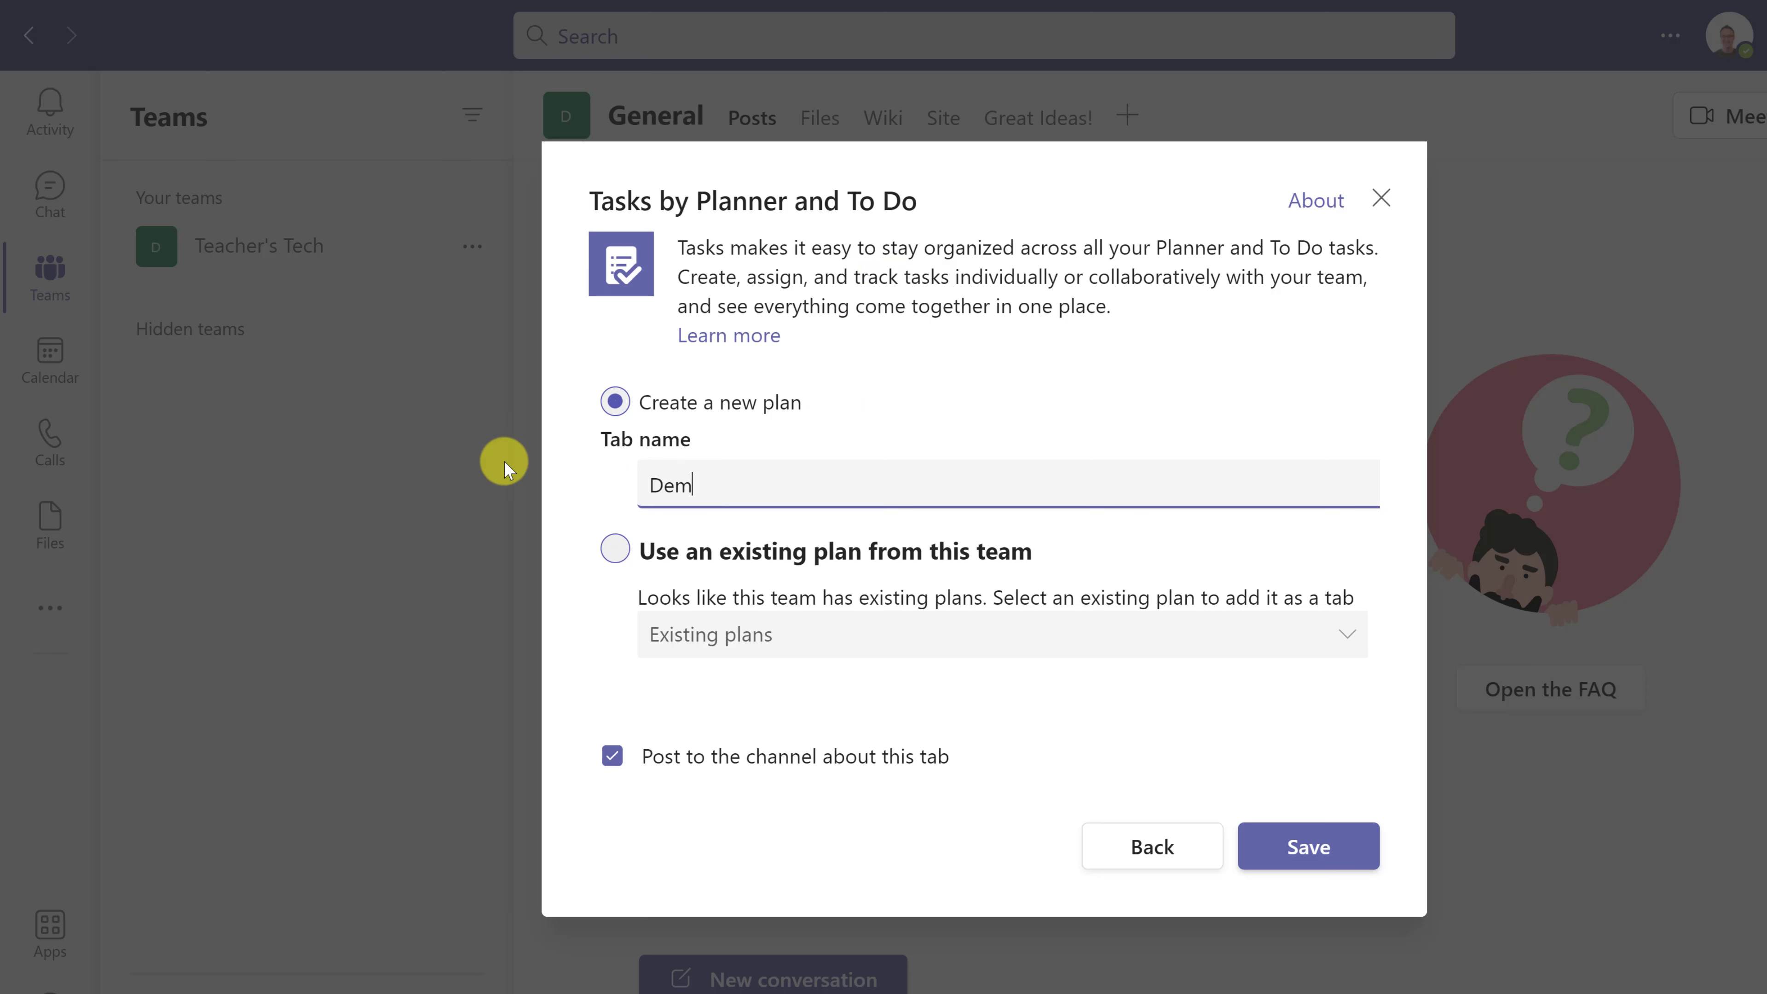
{"action": "type", "text": "o Tasks"}
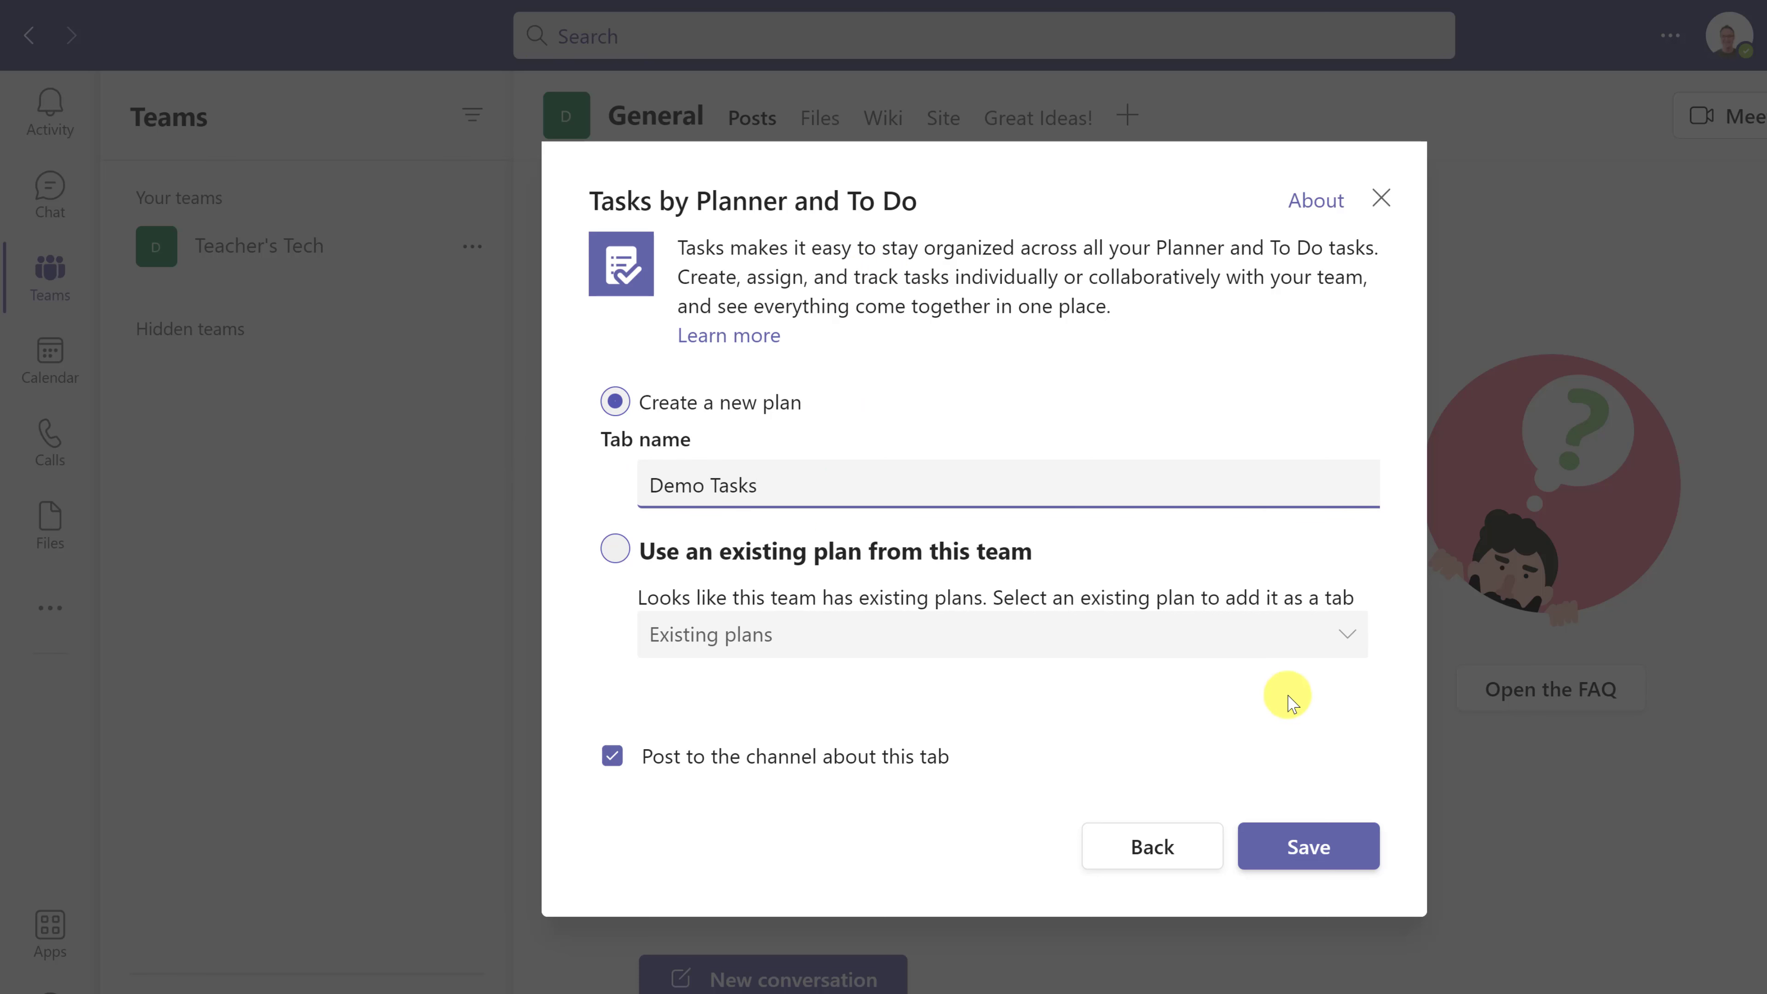
{"action": "left_click", "coordinate": [1328, 856]}
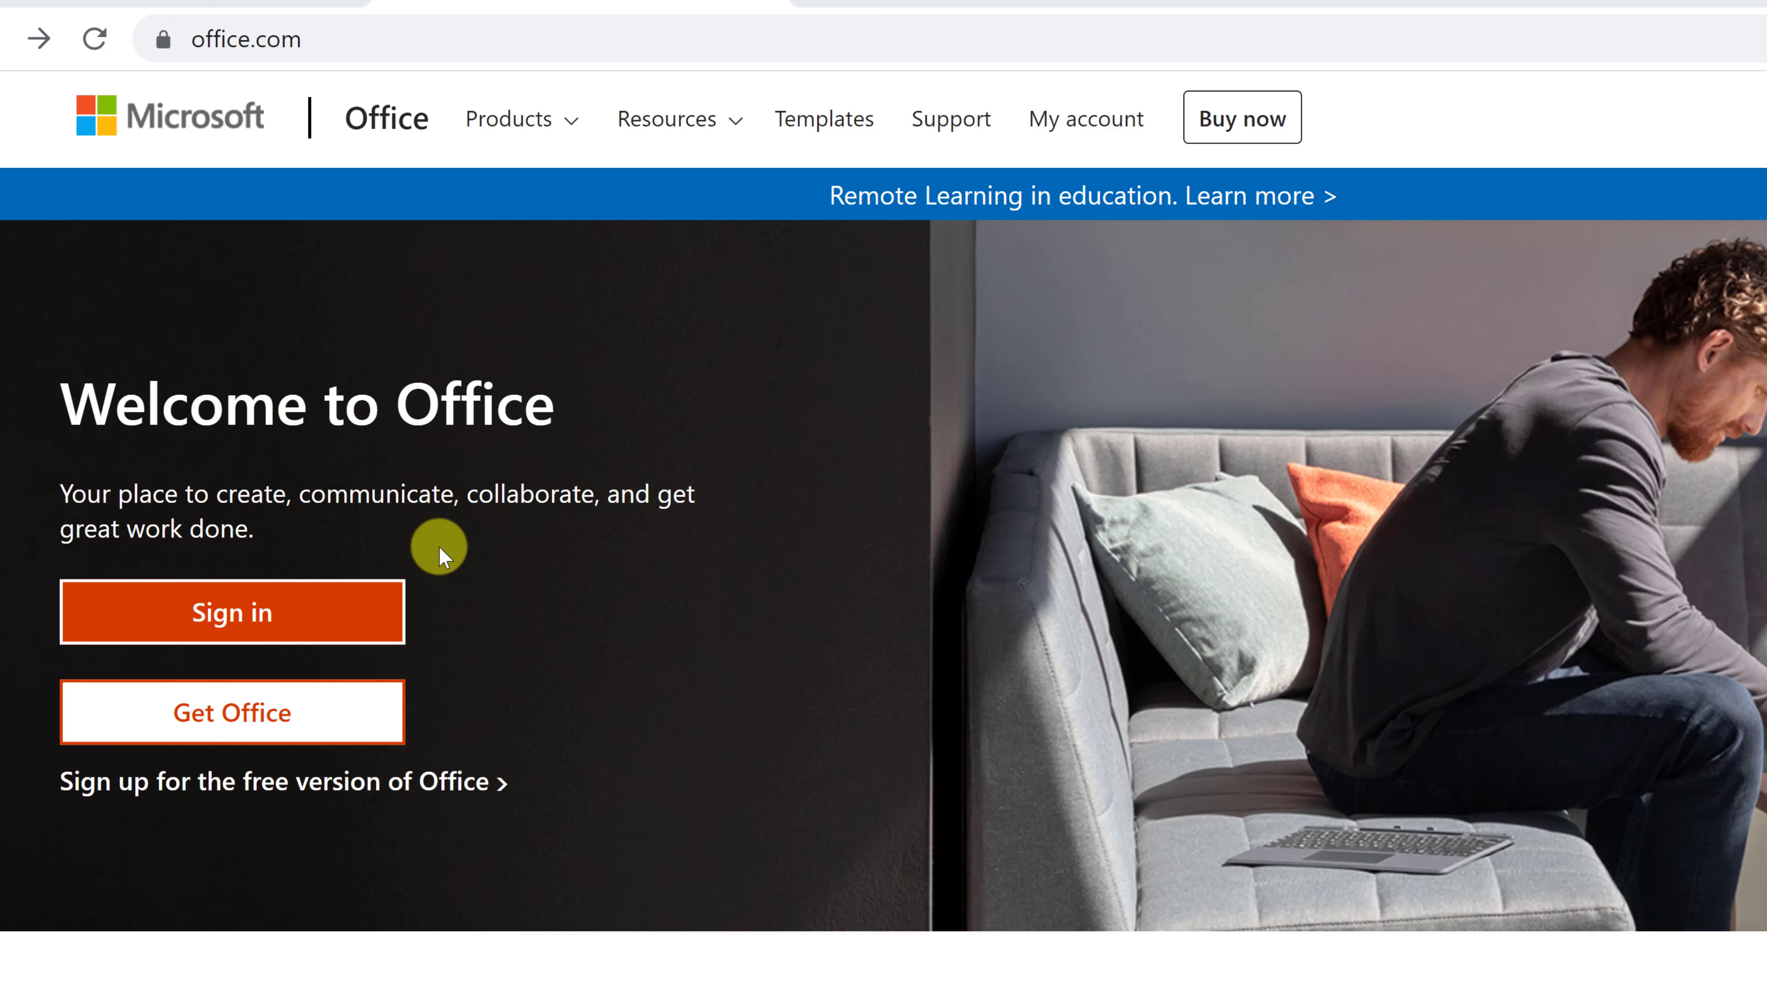
- Sign in on office.com and launch Planner from the All apps page
{"action": "left_click", "coordinate": [279, 612]}
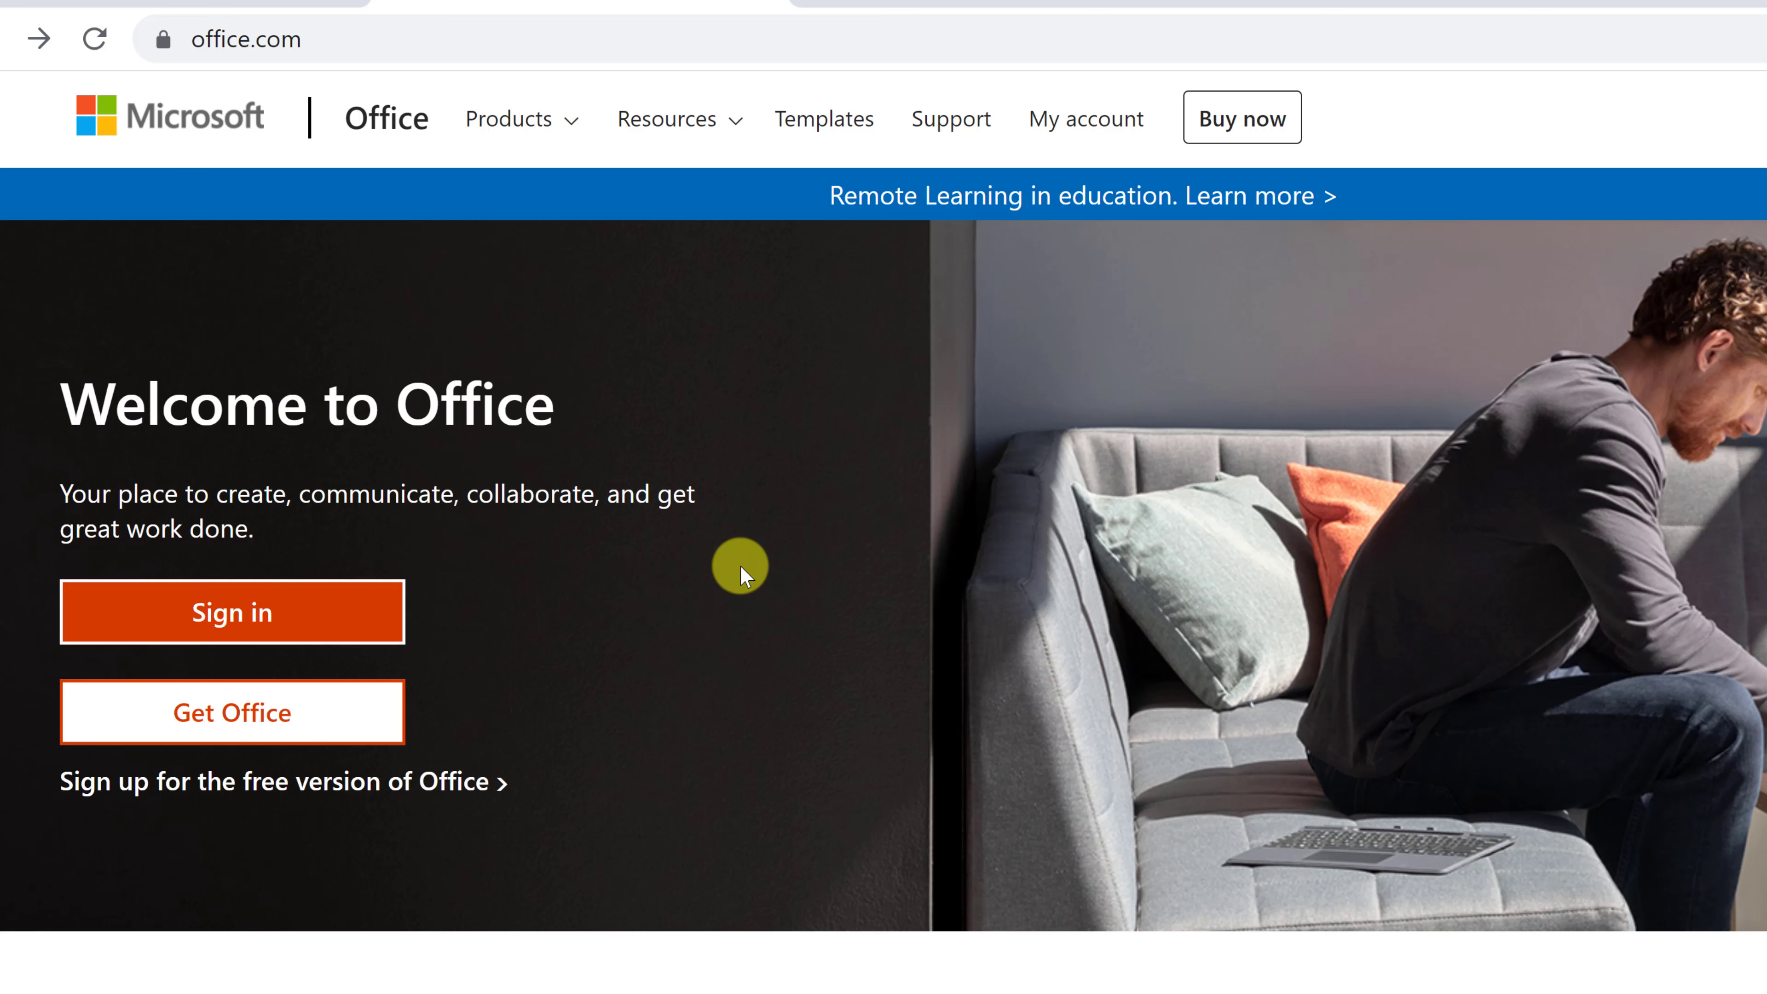
{"action": "left_click", "coordinate": [296, 612]}
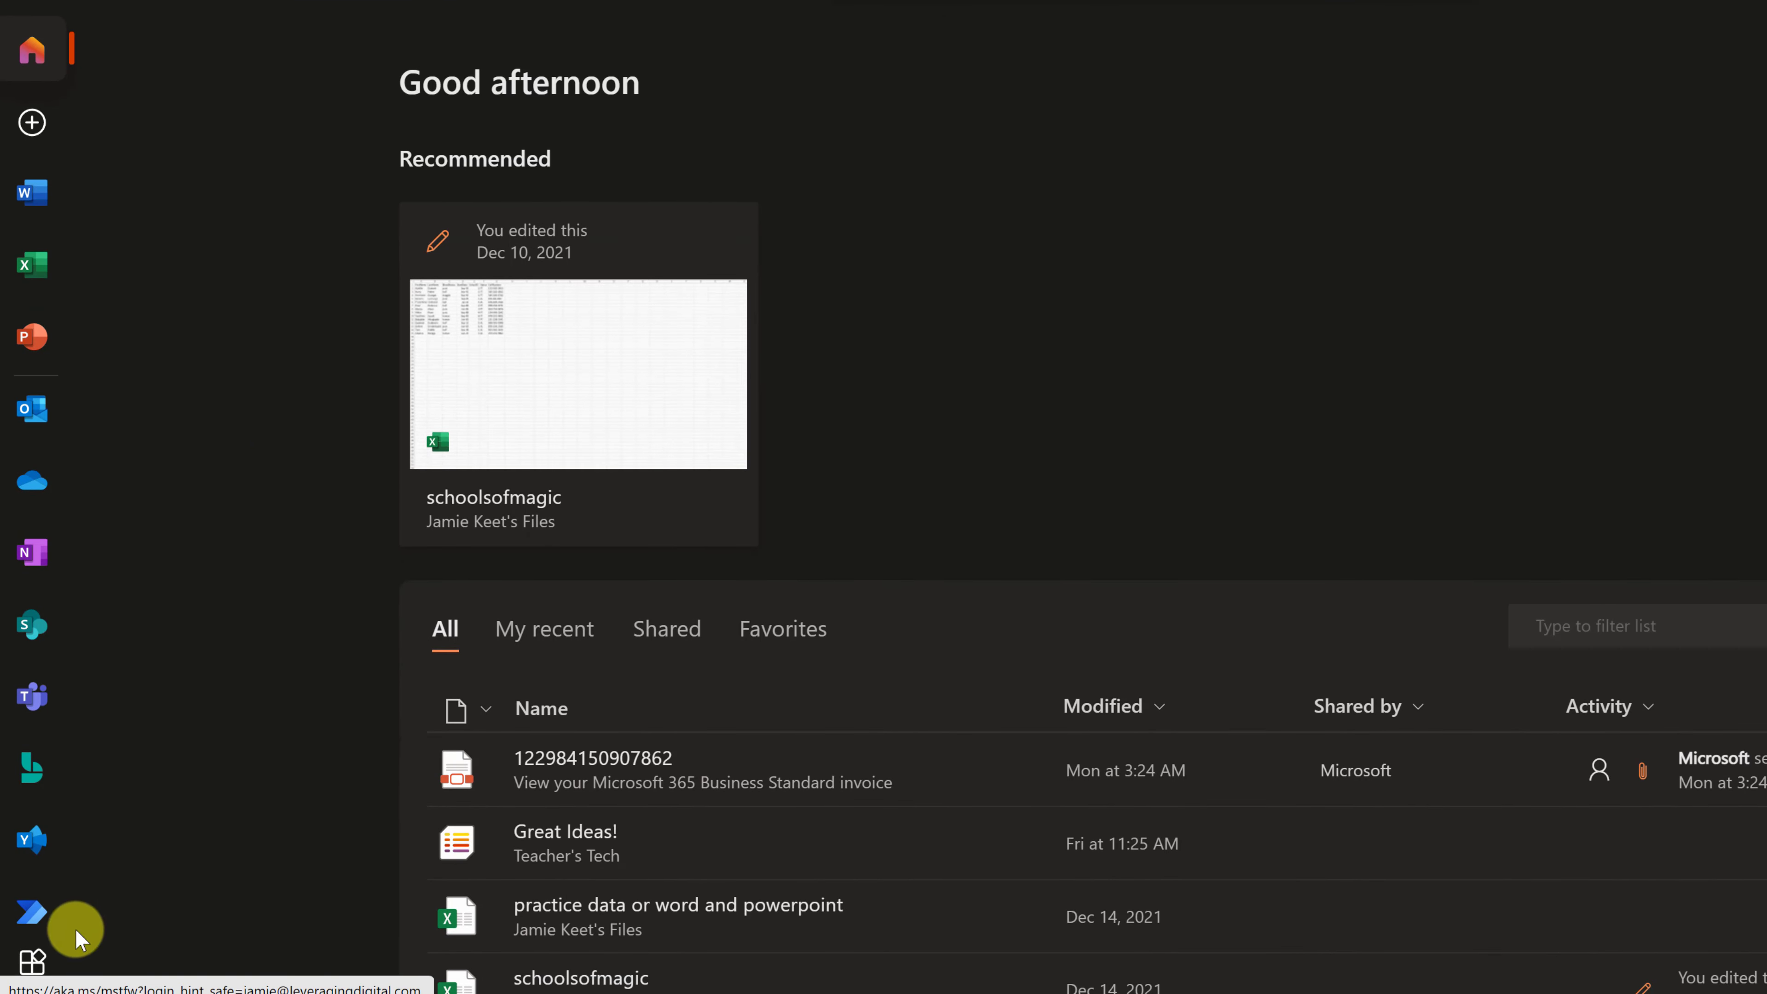
{"action": "left_click", "coordinate": [31, 961]}
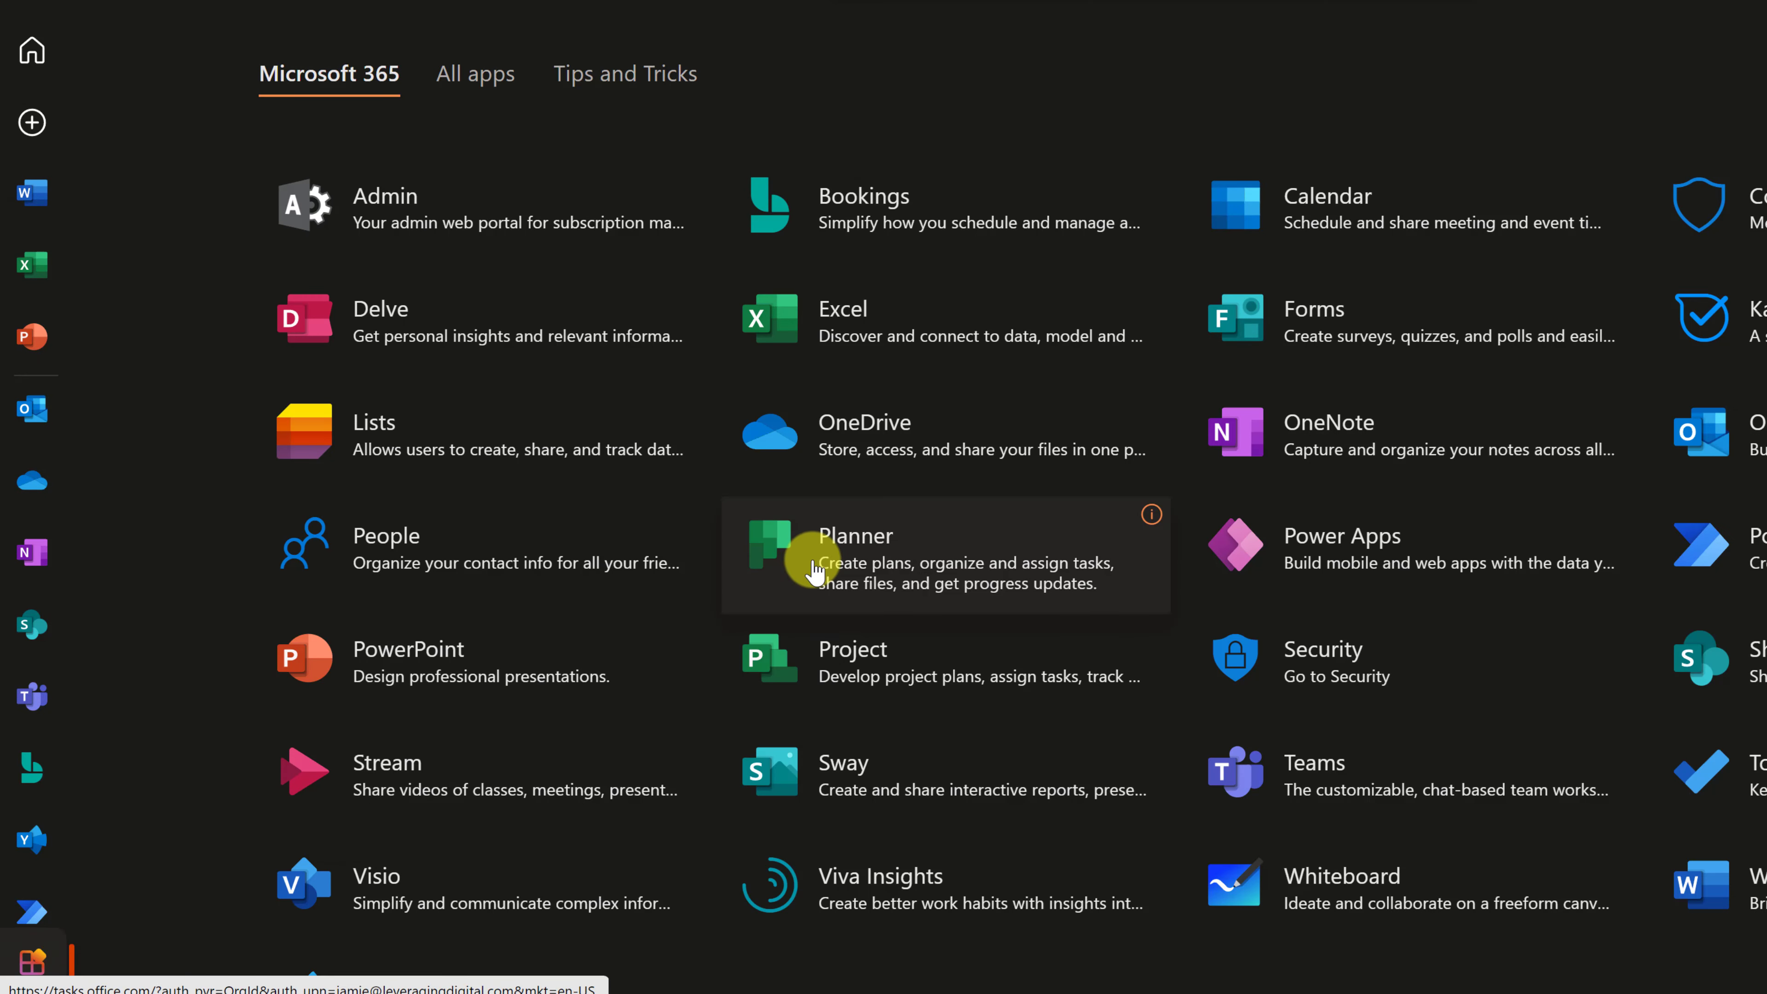
{"action": "left_click", "coordinate": [771, 570]}
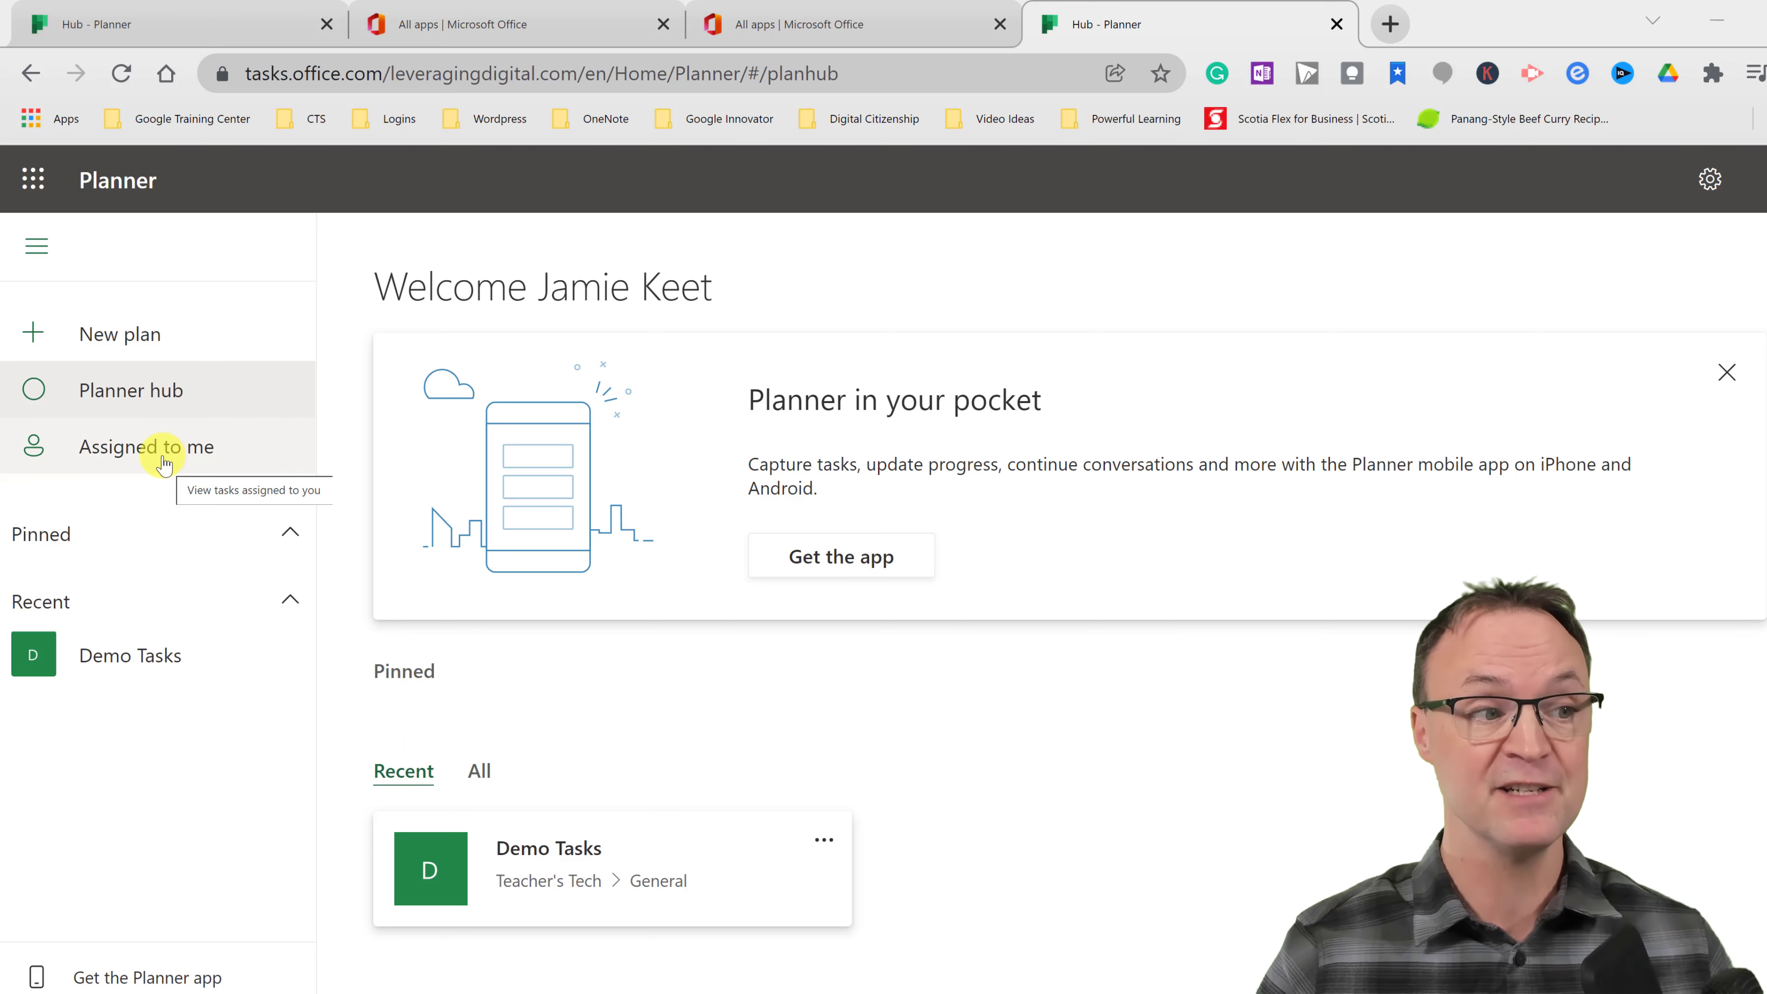
- Begin a new plan named 'New Website', leaving it unattached to any existing group
{"action": "left_click", "coordinate": [159, 351]}
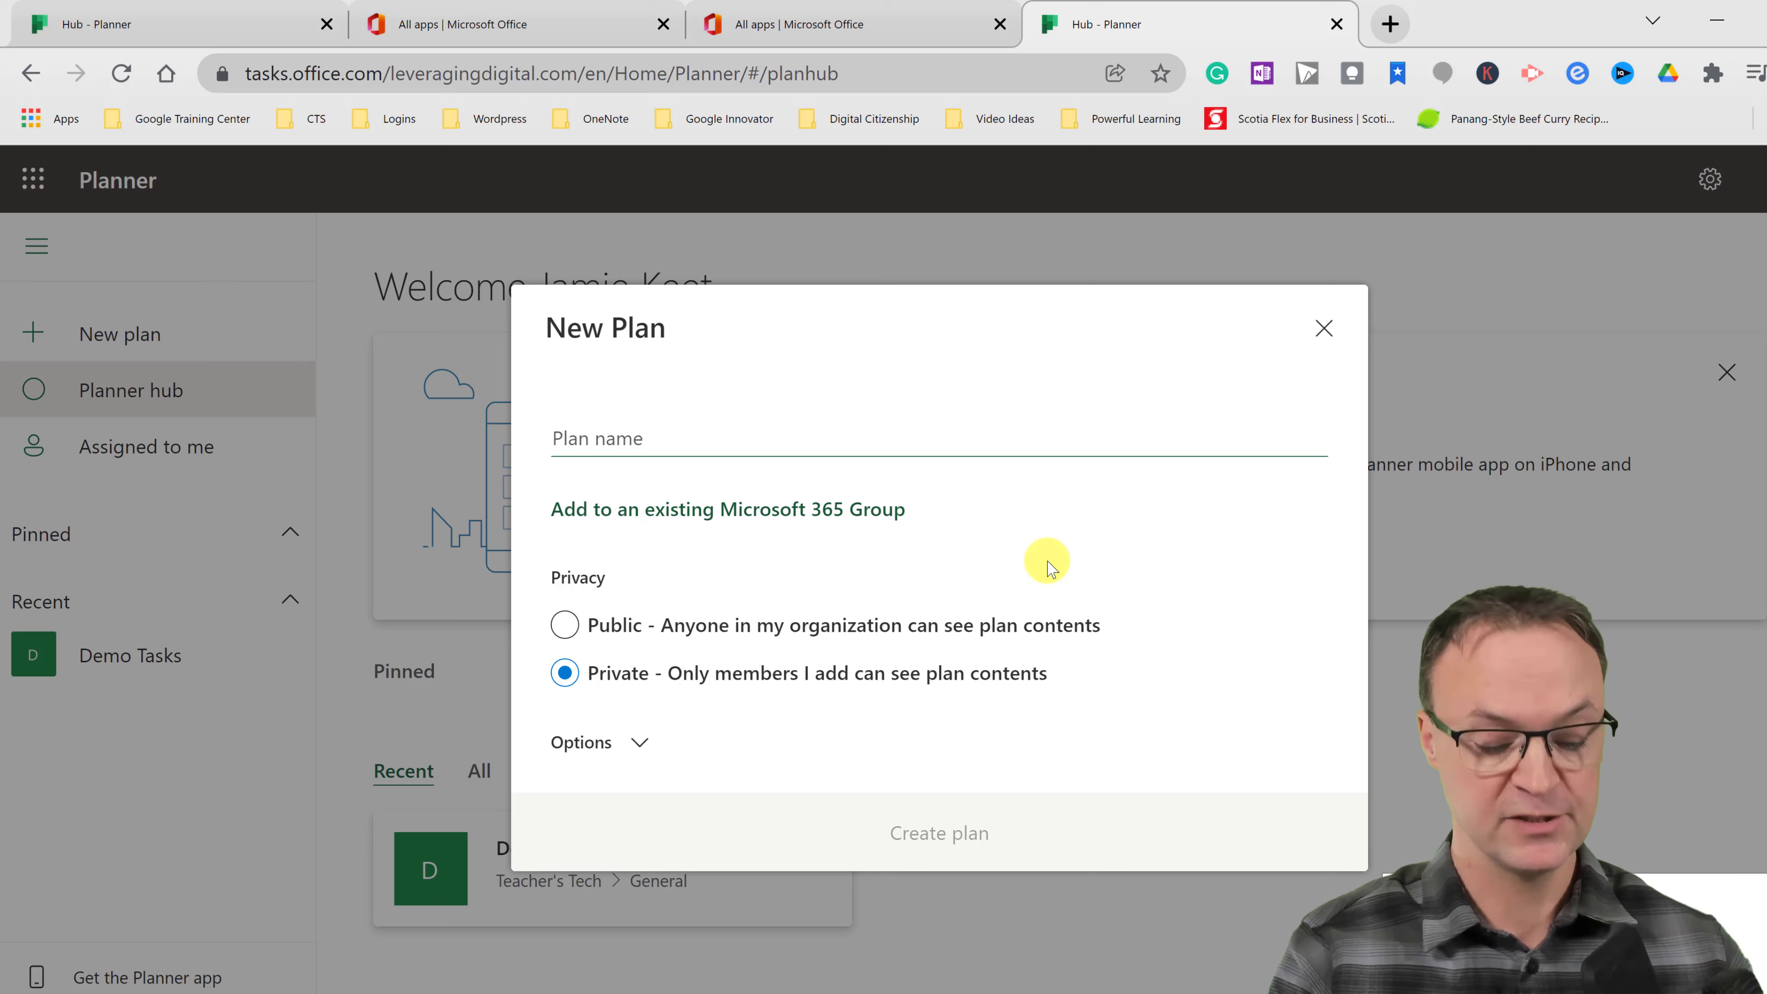
{"action": "type", "text": "New Webs"}
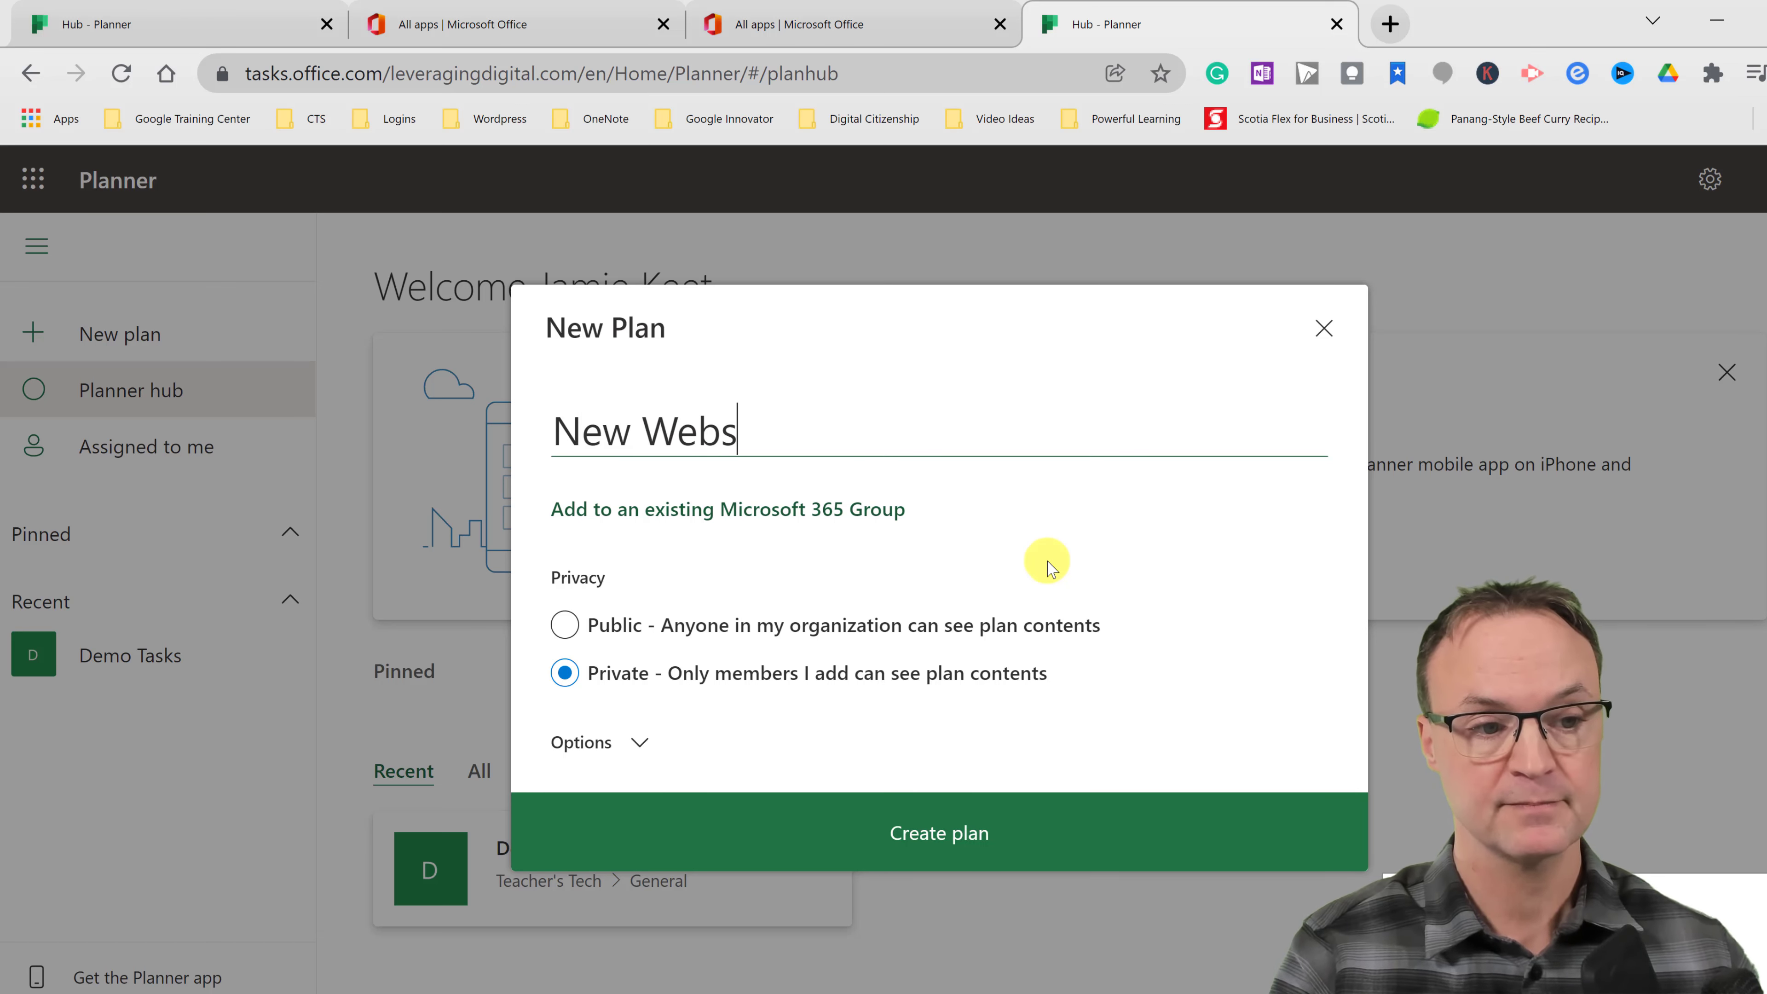
{"action": "type", "text": "ite"}
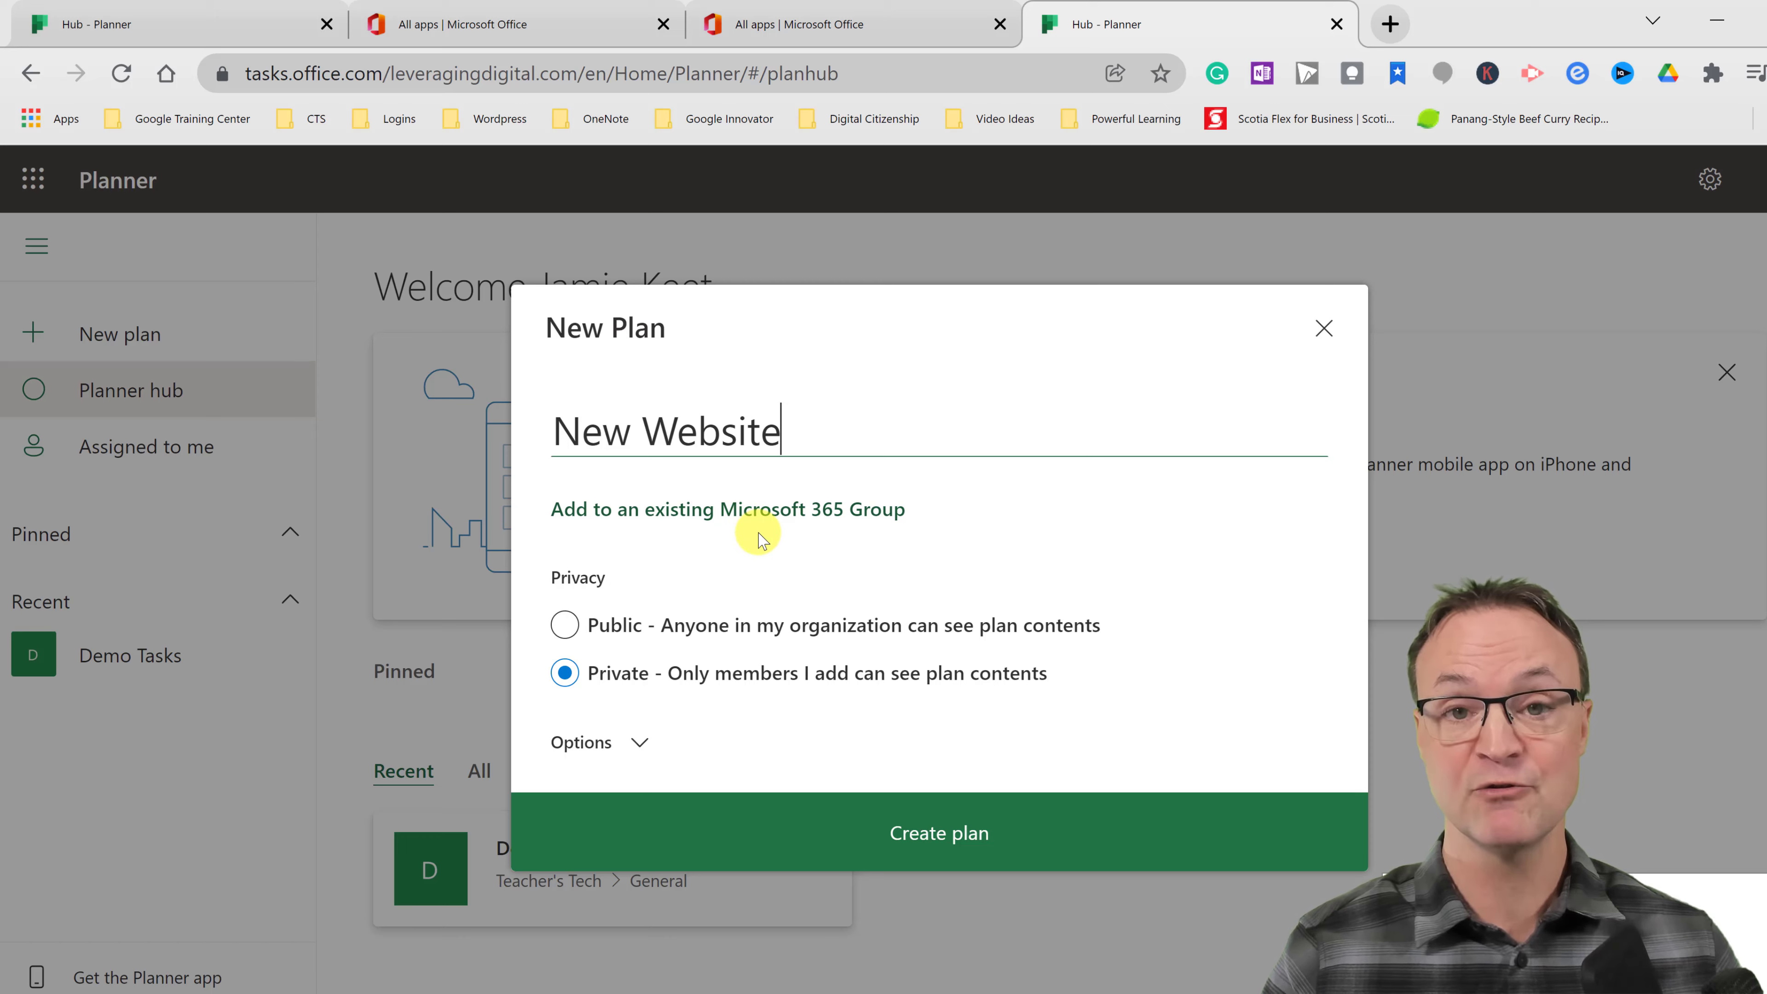
{"action": "left_click", "coordinate": [752, 509]}
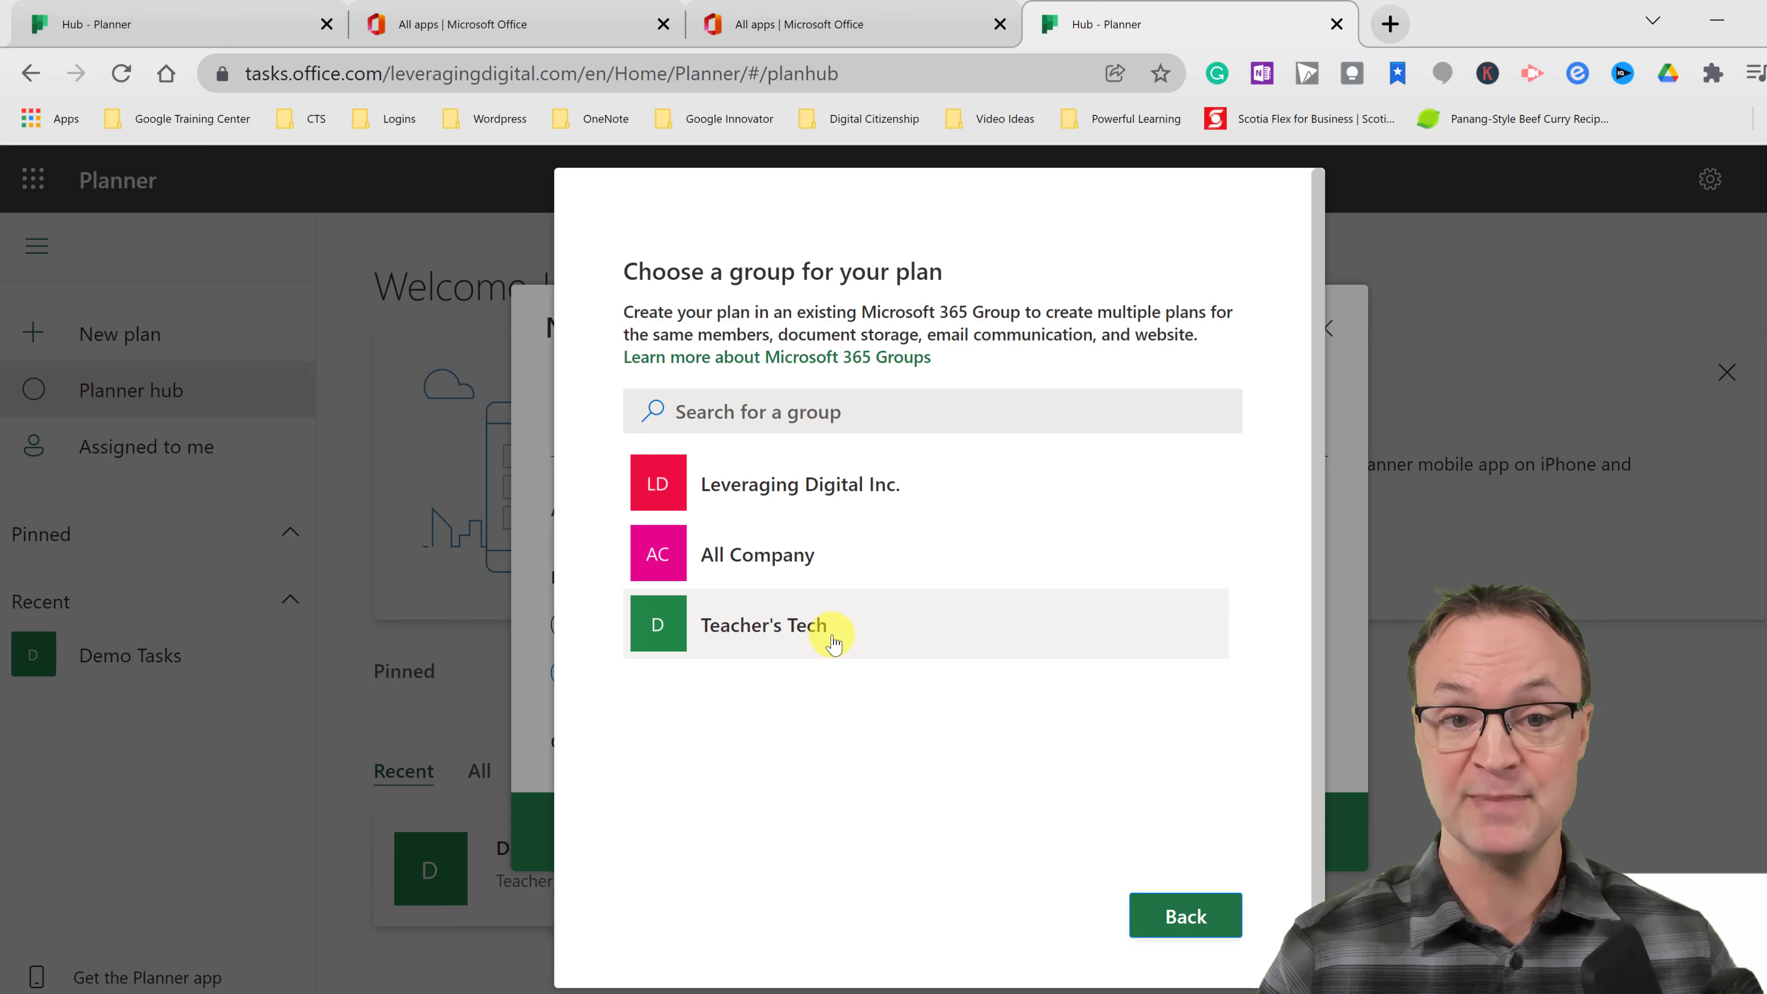
{"action": "left_click", "coordinate": [1205, 918]}
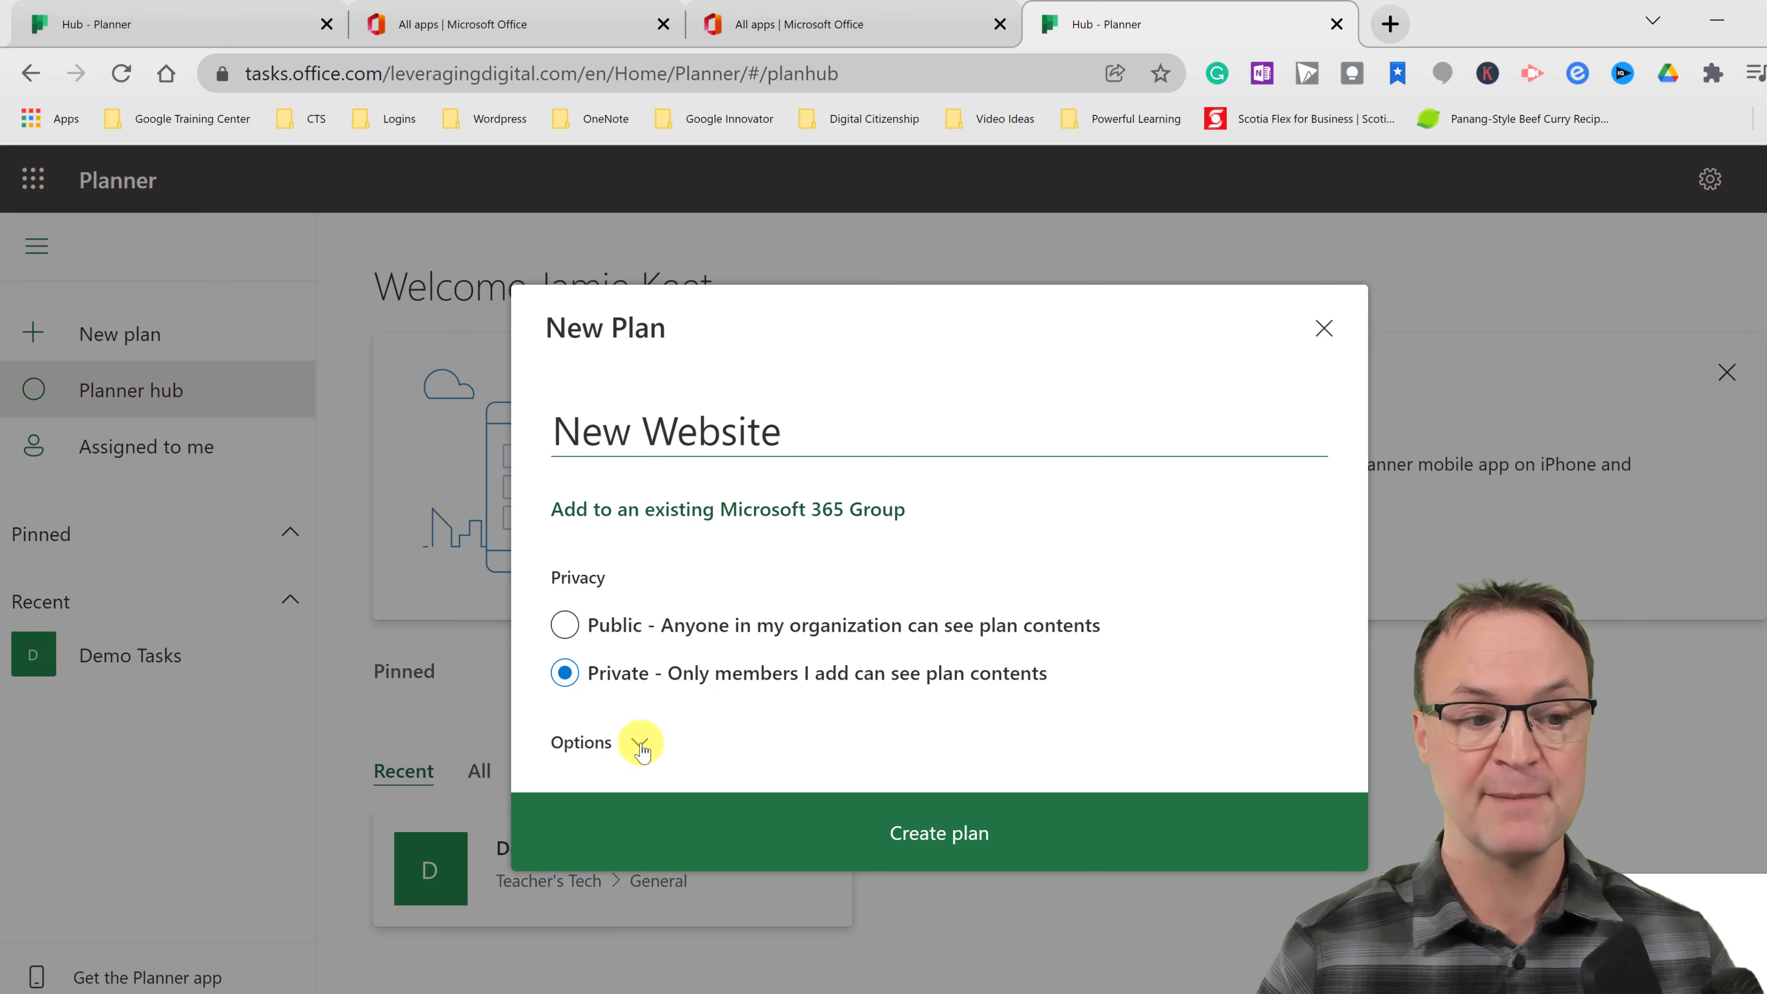
- Give the plan the group description 'Create new website' and create it
{"action": "left_click", "coordinate": [640, 743]}
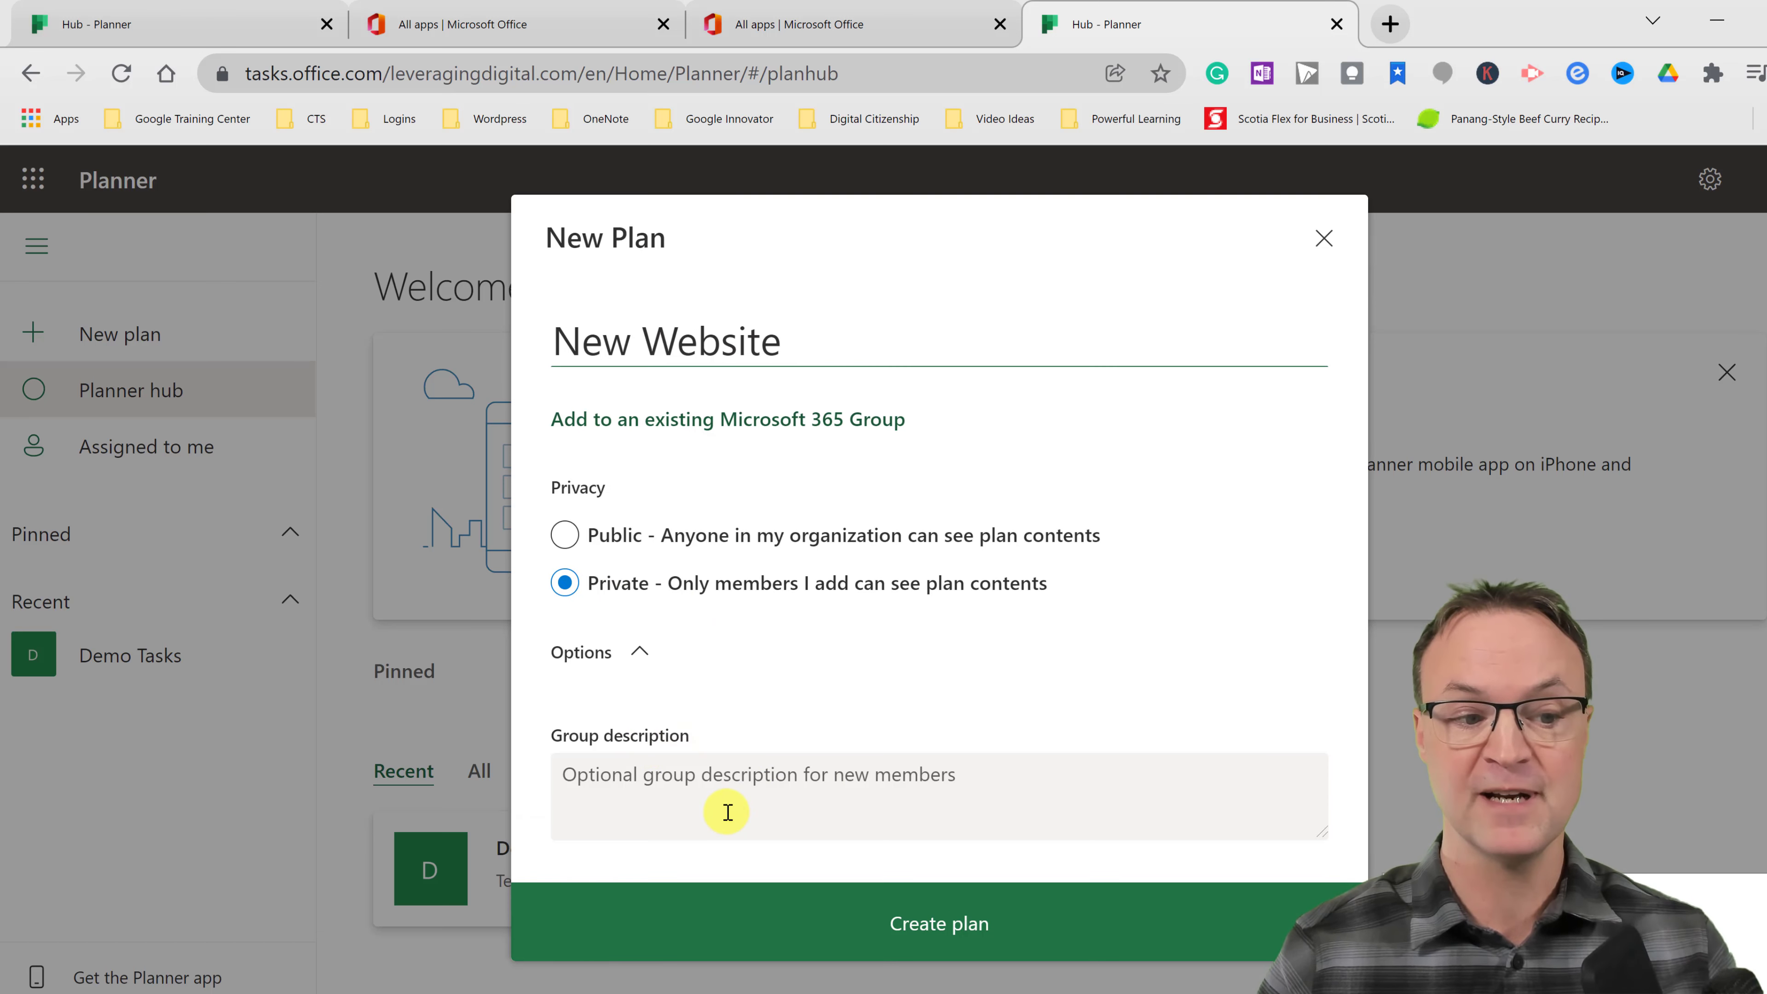
{"action": "left_click", "coordinate": [729, 793]}
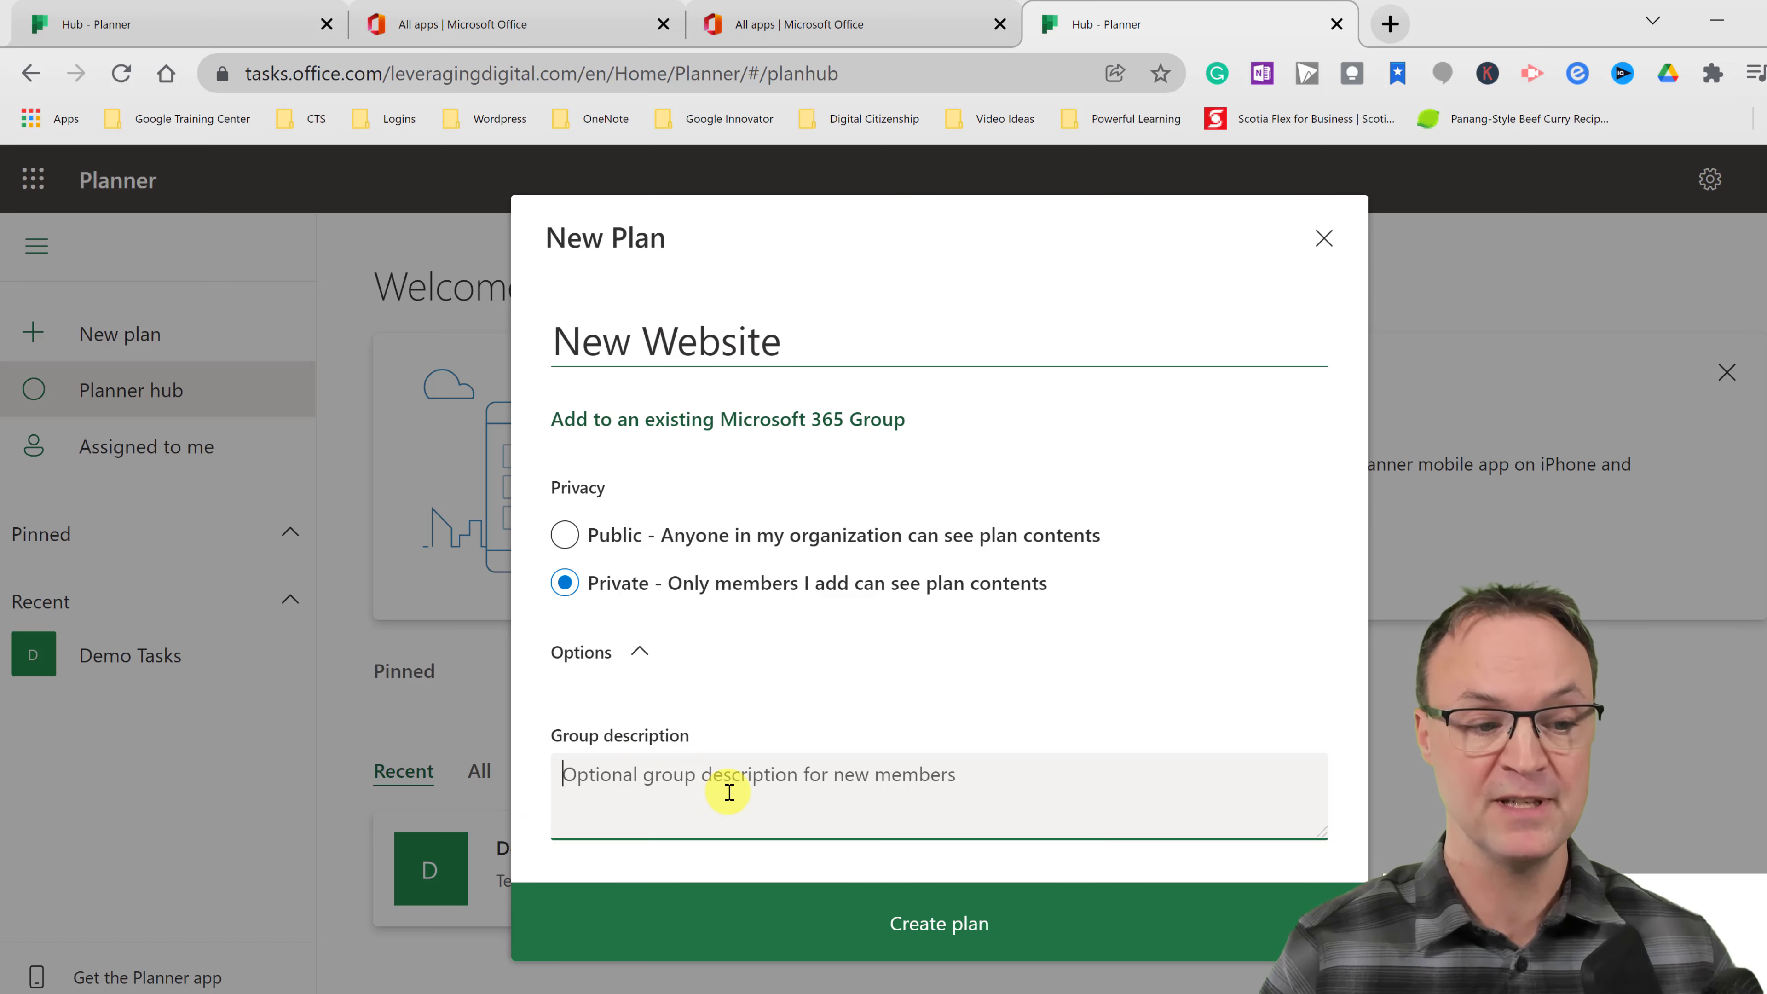
{"action": "type", "text": "Create new w"}
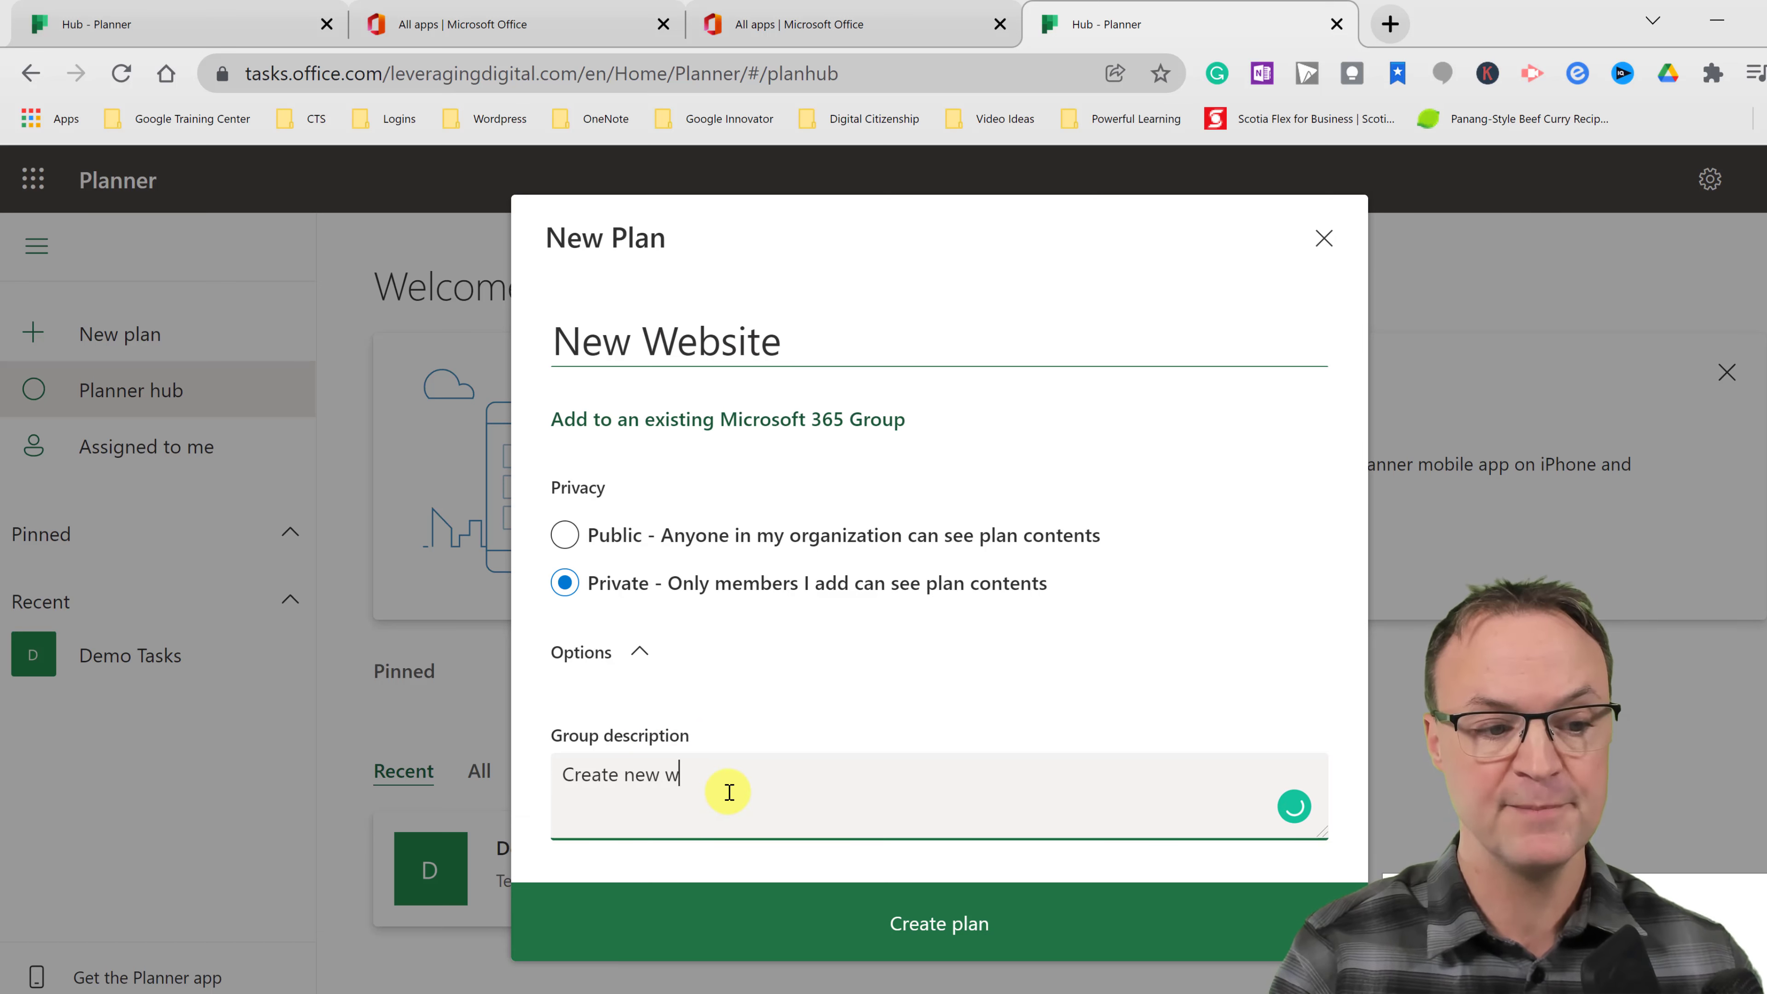
{"action": "type", "text": "ebsite"}
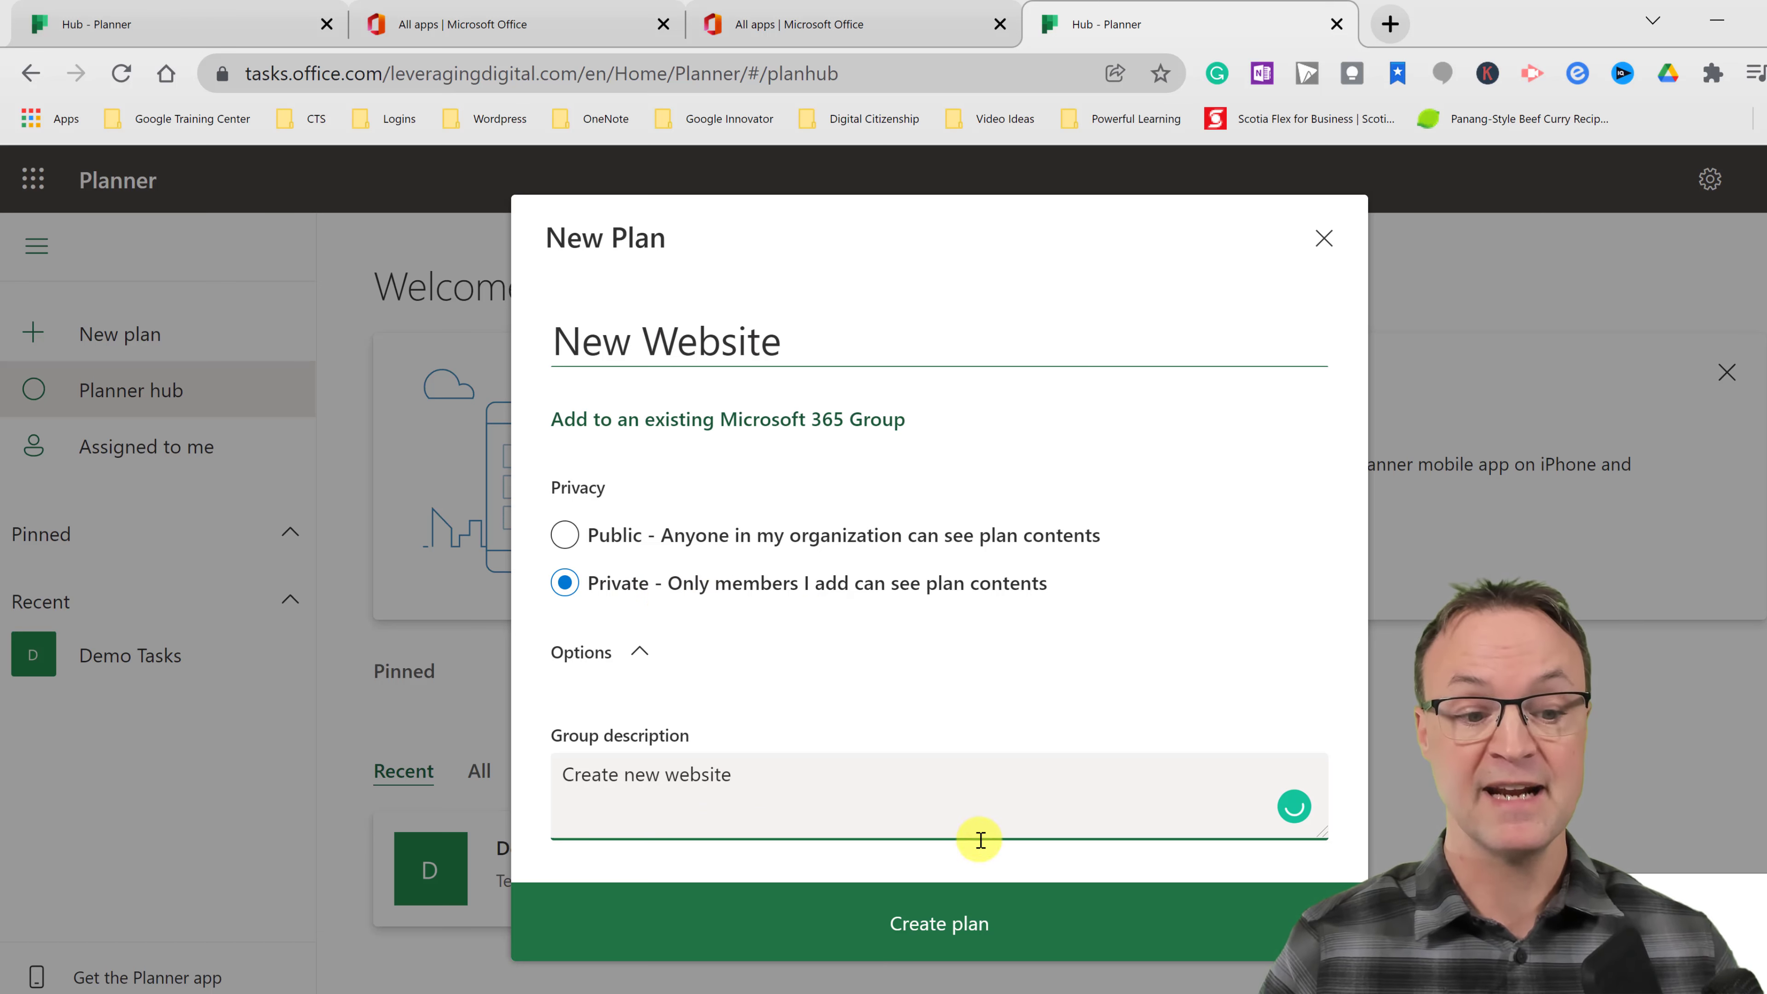
{"action": "left_click", "coordinate": [962, 936]}
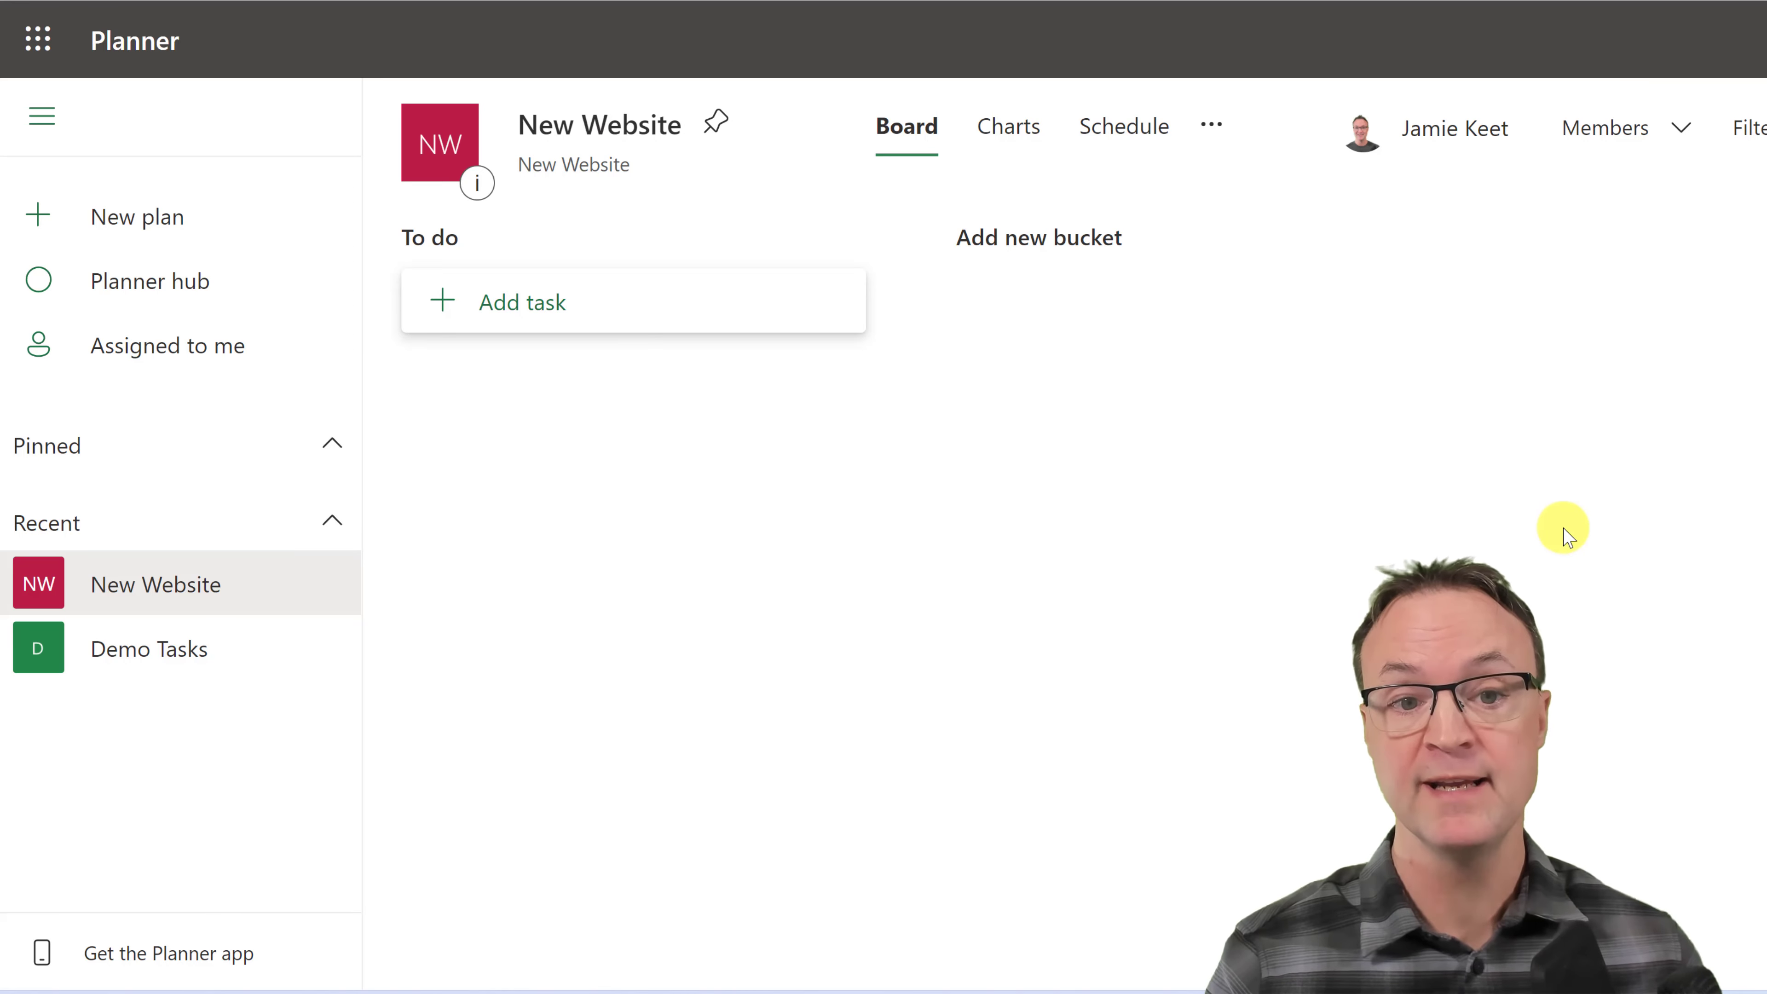
- Search for and add two colleagues as plan members, keeping all existing members
{"action": "left_click", "coordinate": [1663, 143]}
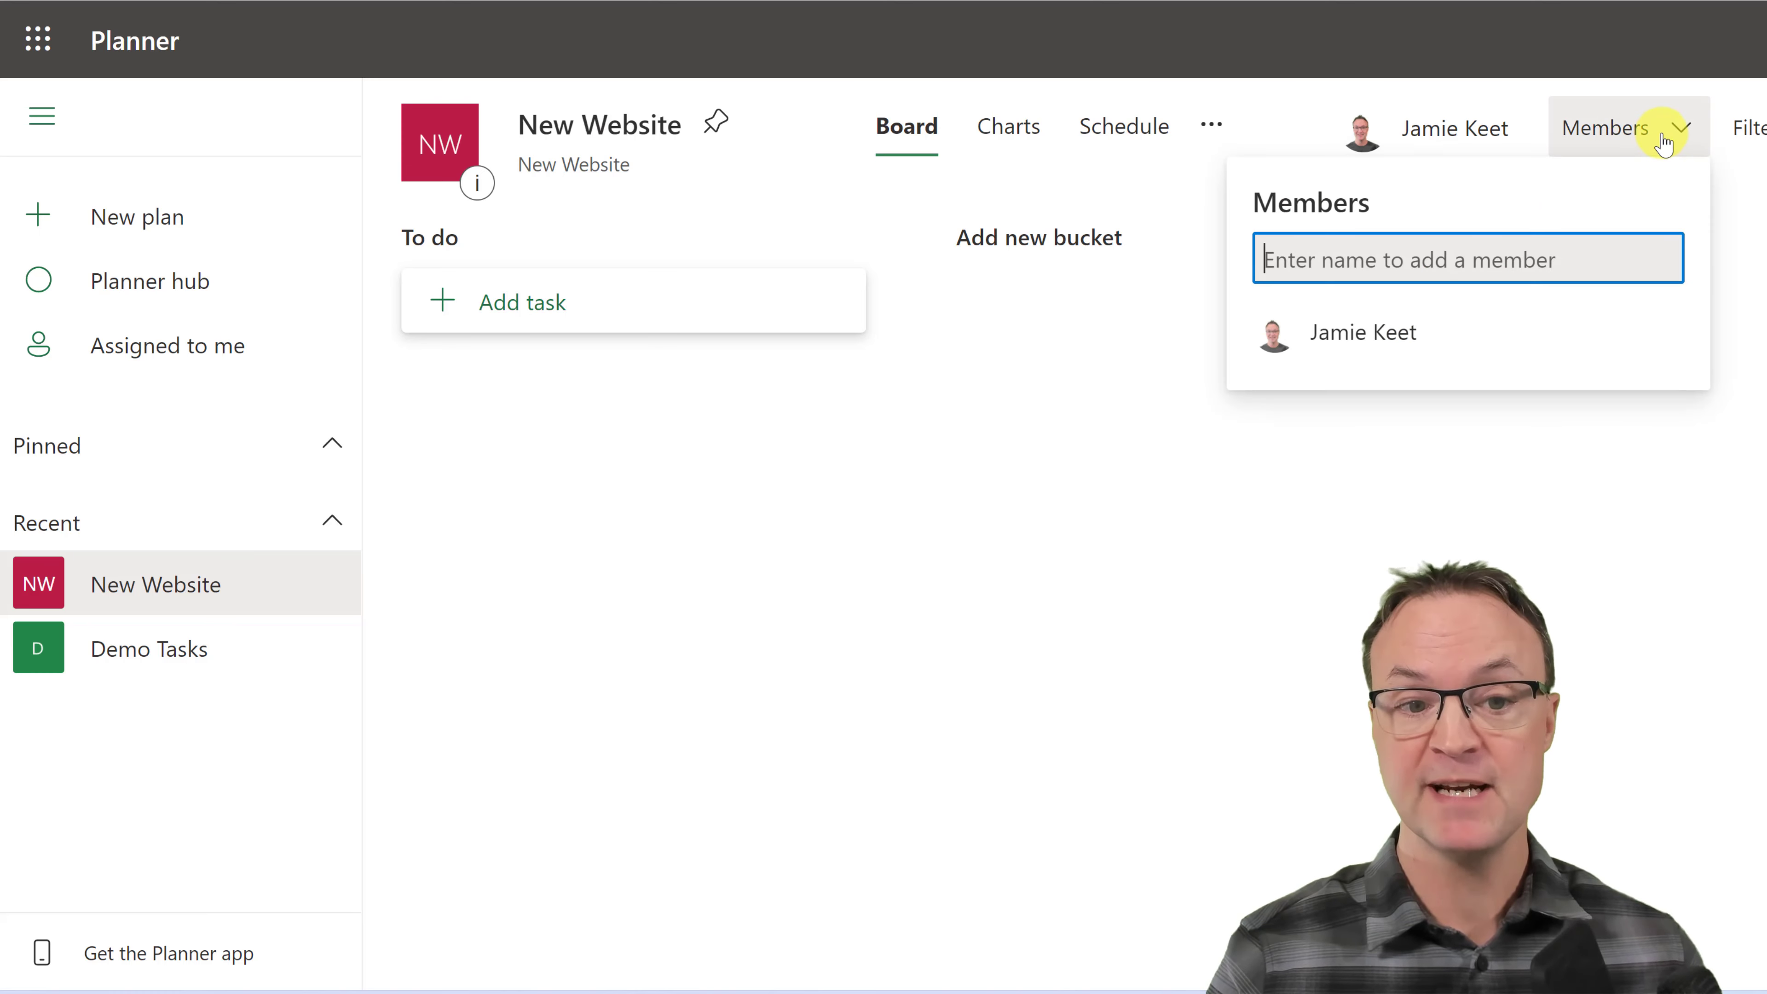
{"action": "type", "text": "kath"}
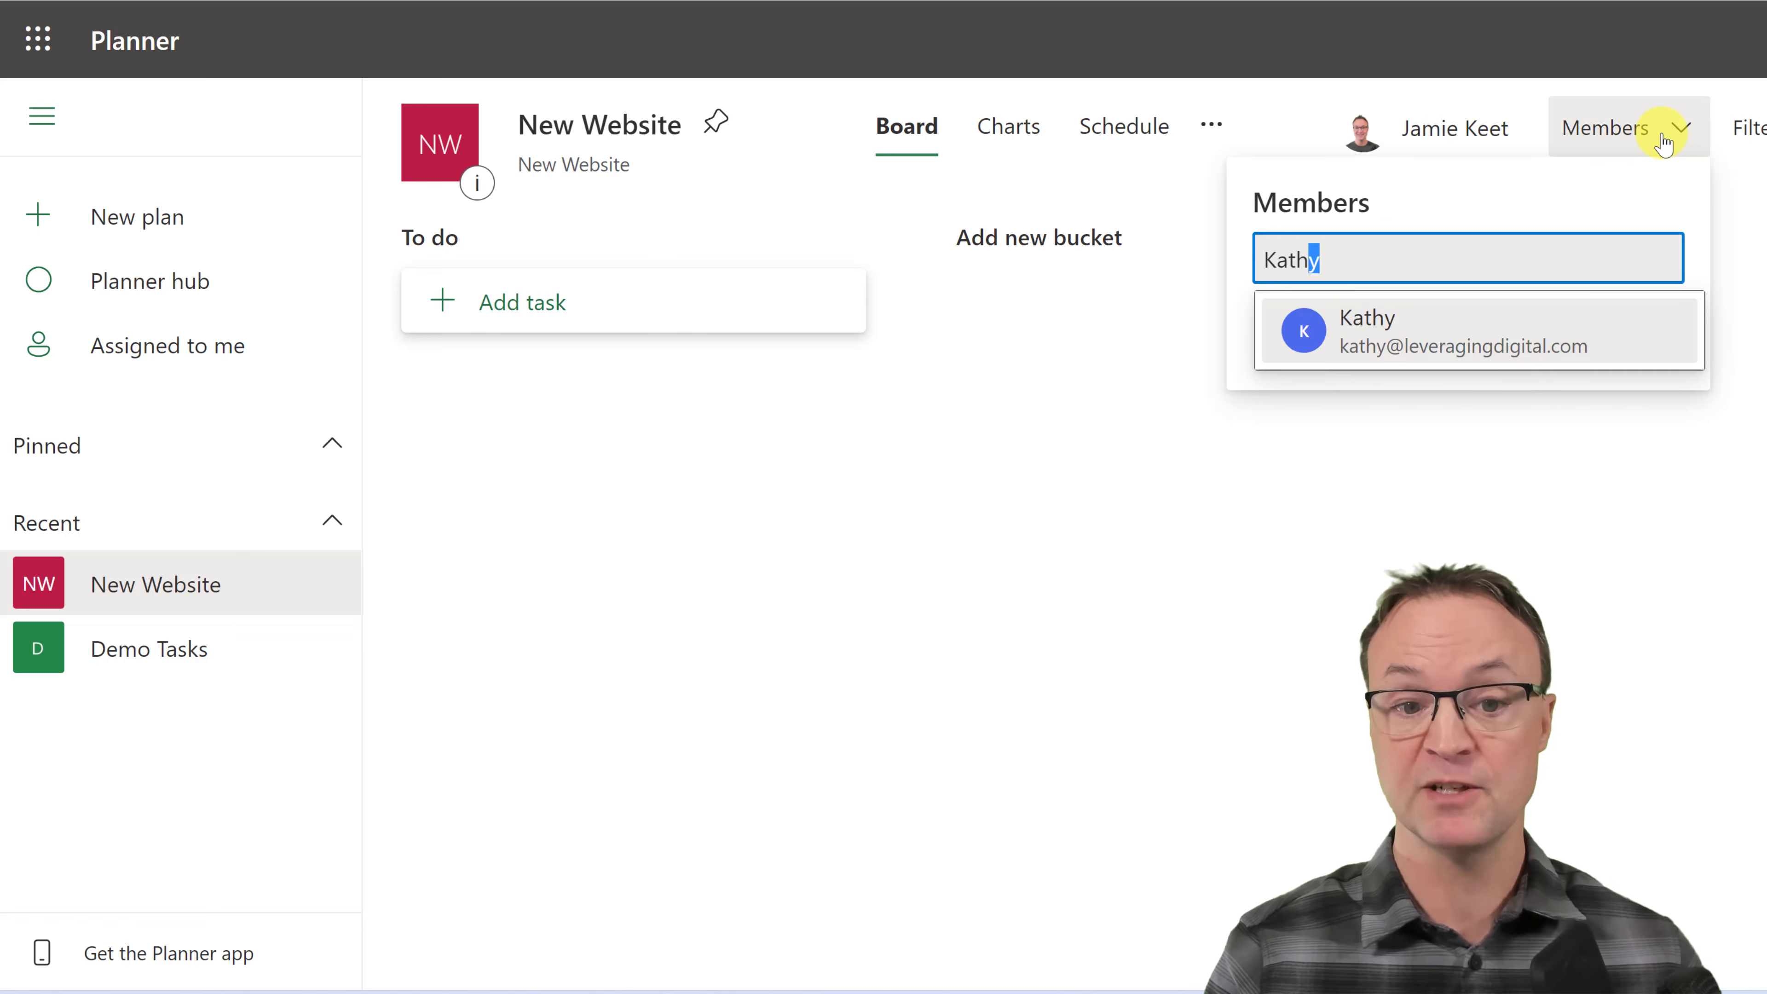
{"action": "left_click", "coordinate": [1452, 328]}
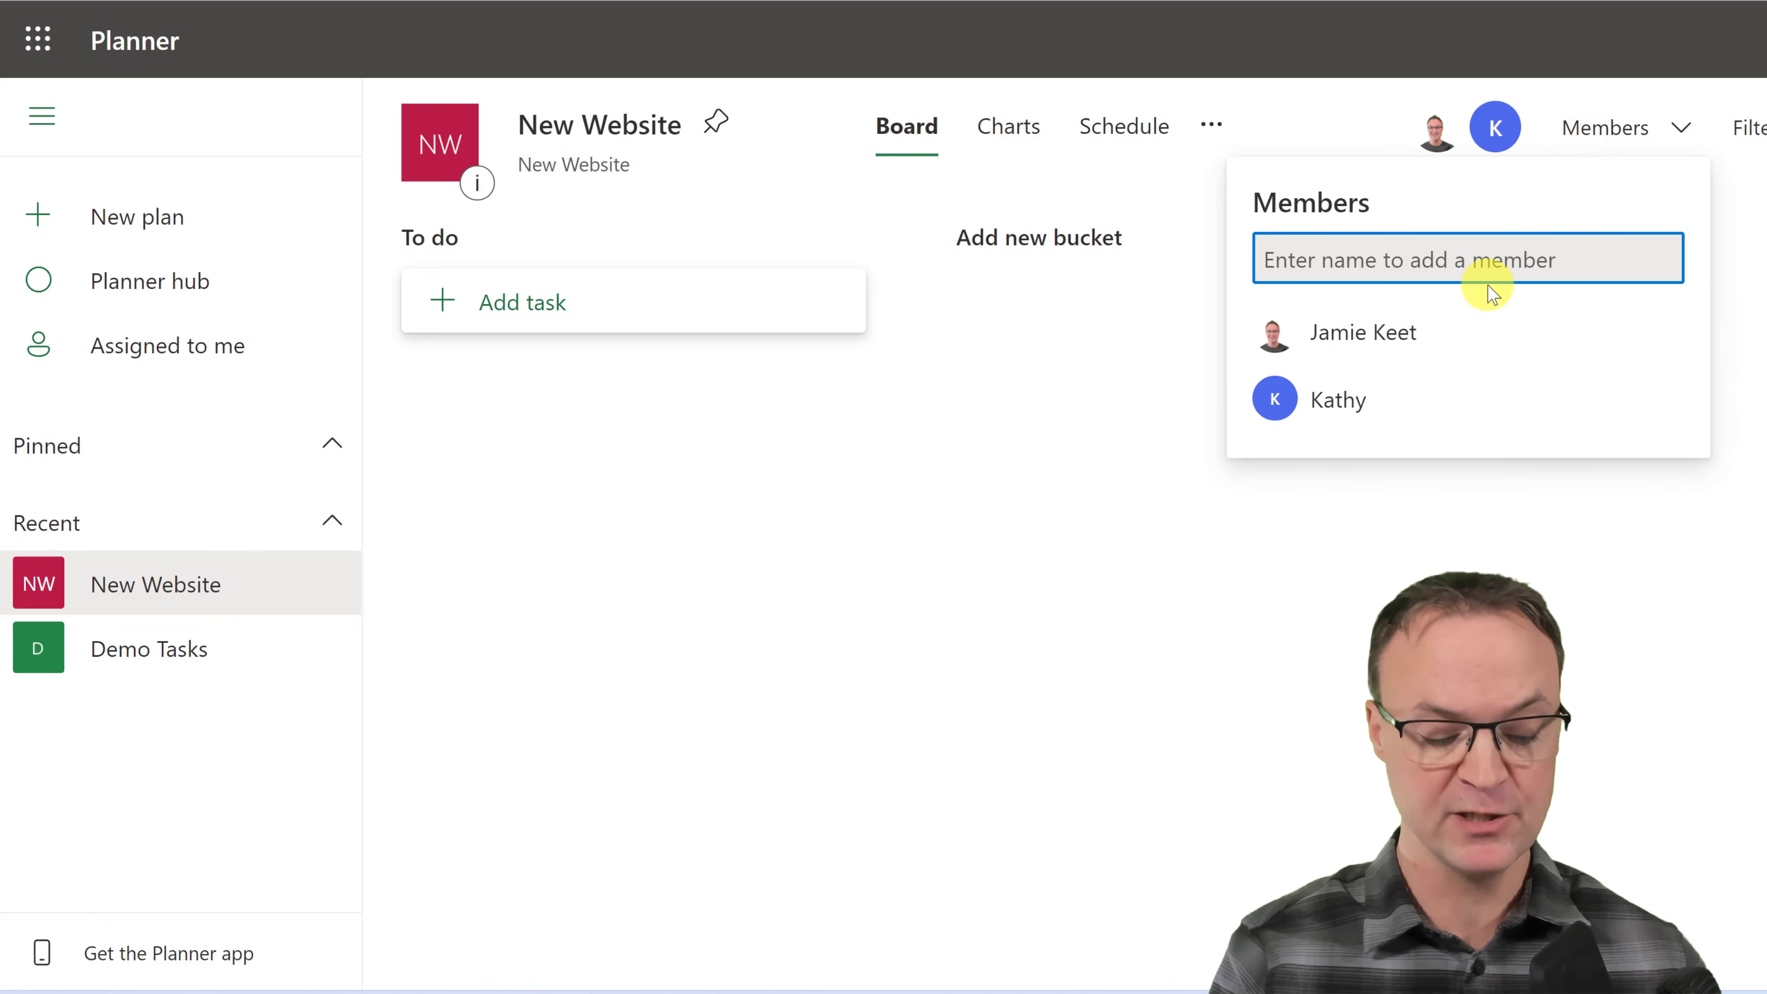
{"action": "type", "text": "ashton"}
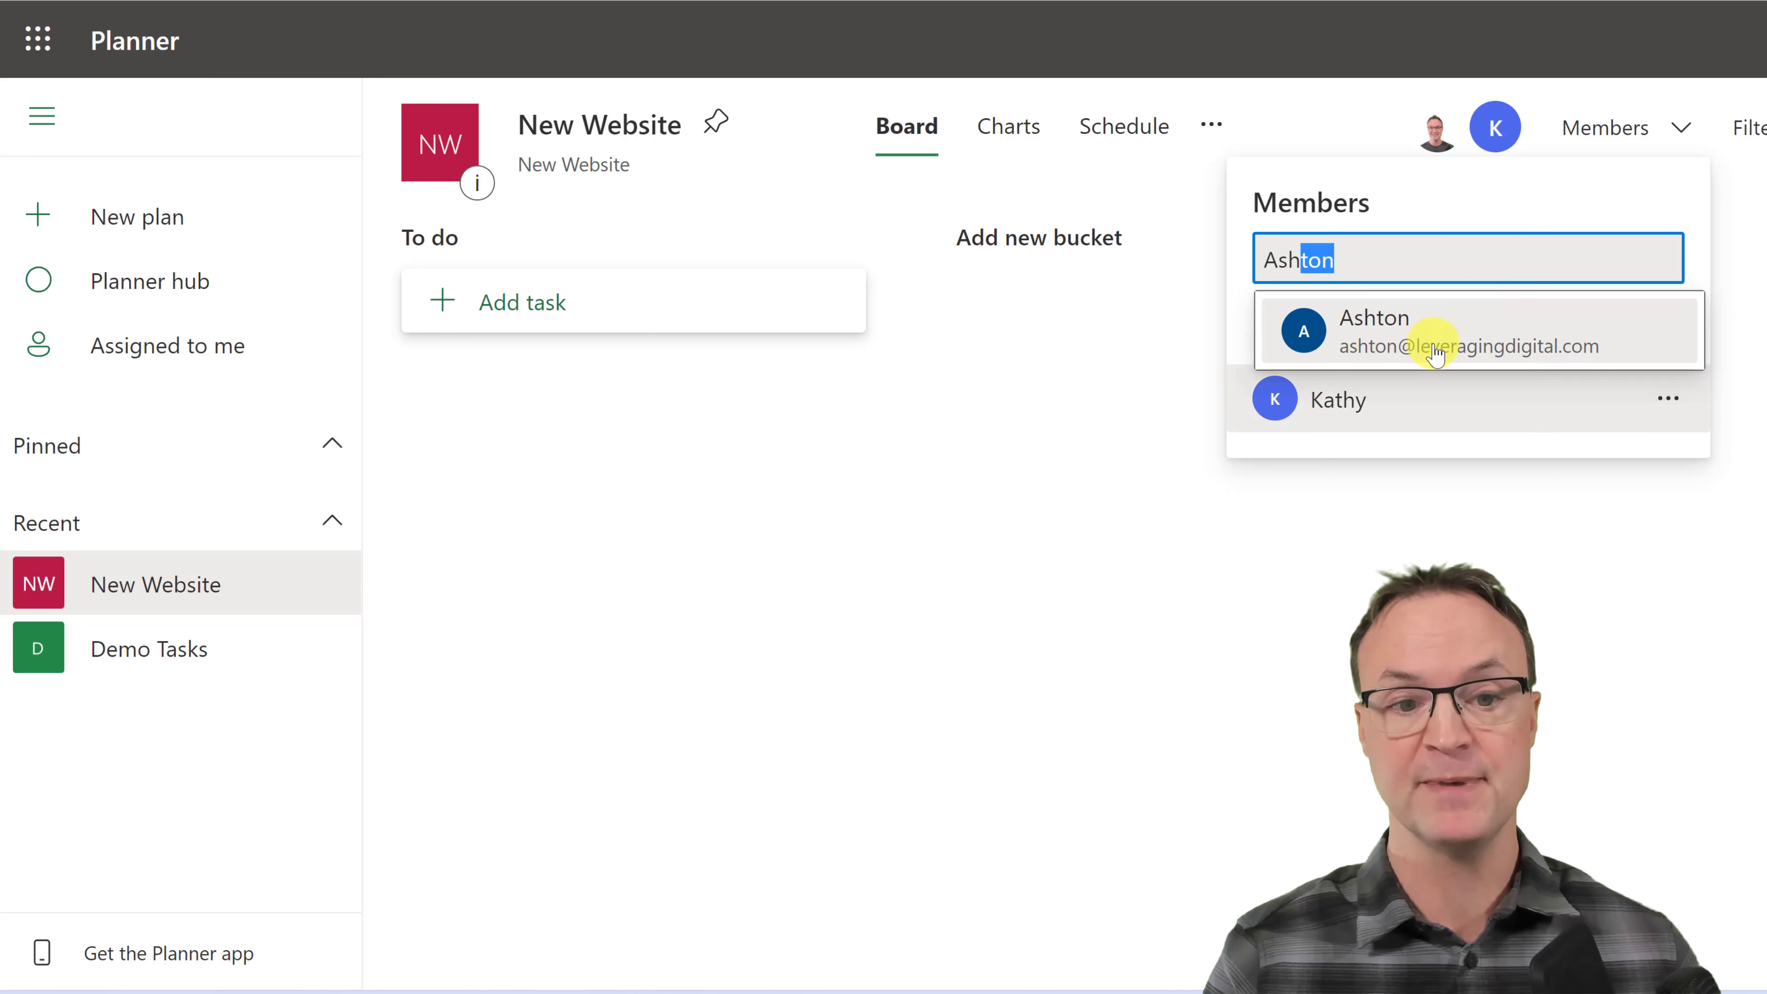
{"action": "left_click", "coordinate": [1440, 341]}
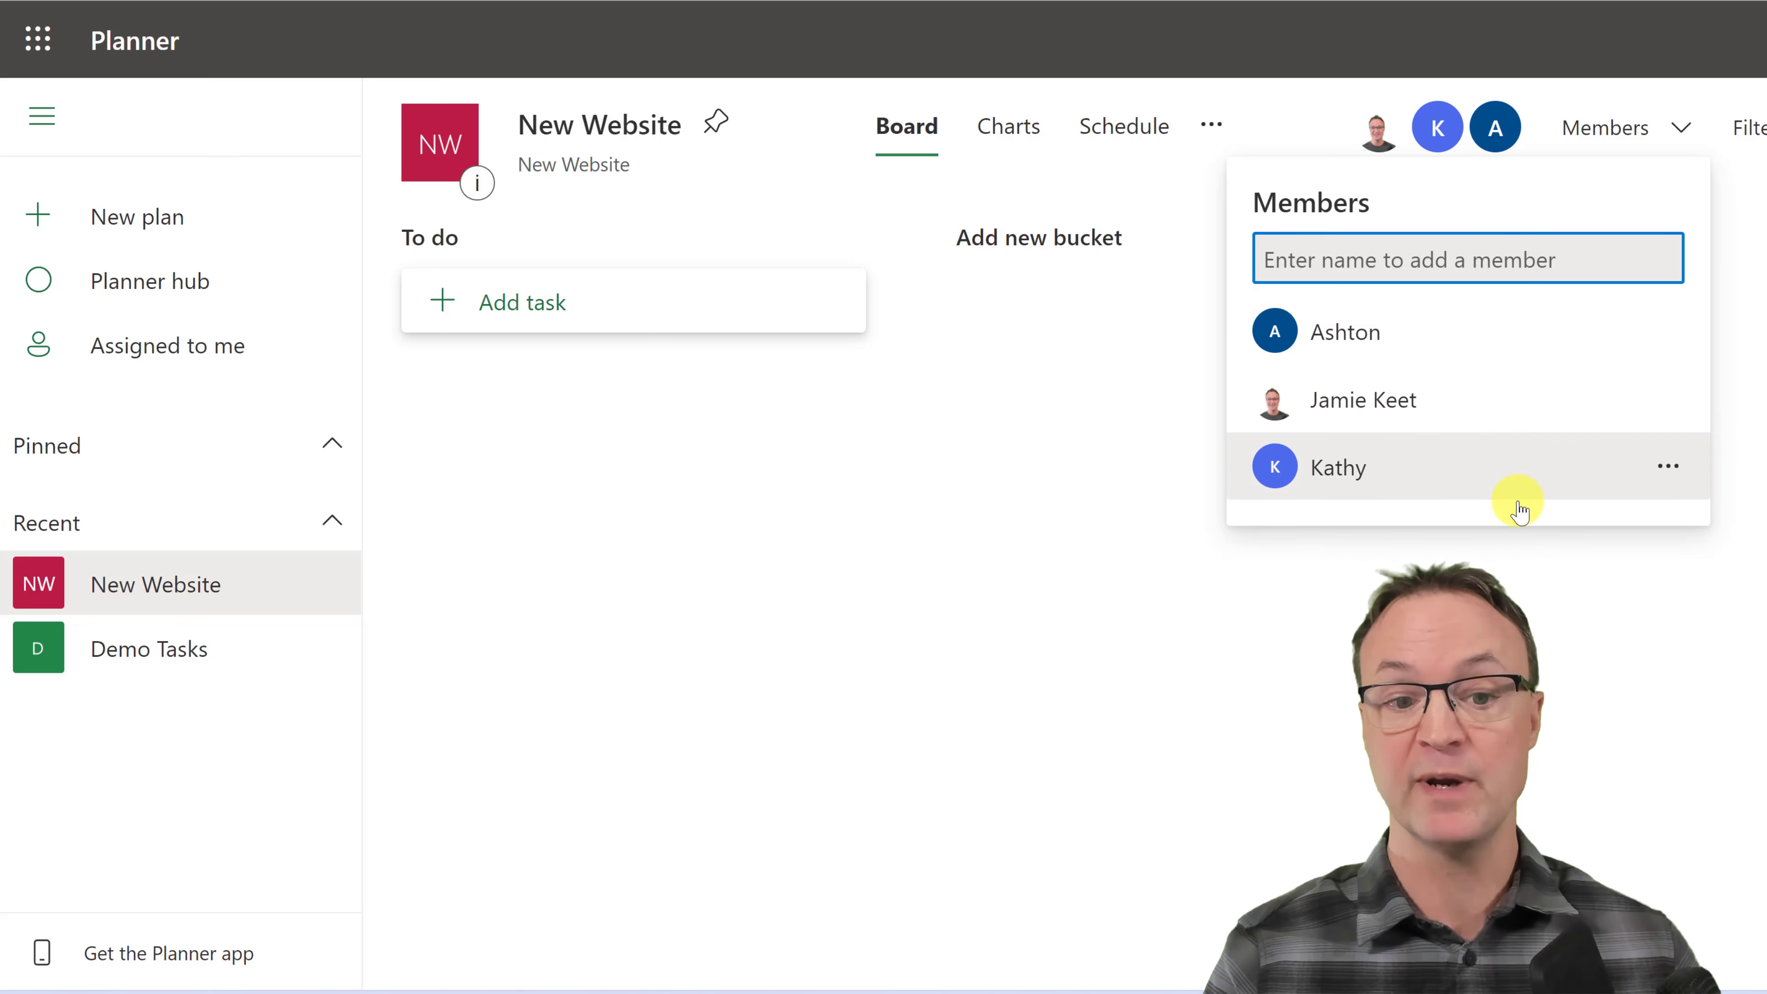
{"action": "left_click", "coordinate": [1669, 332]}
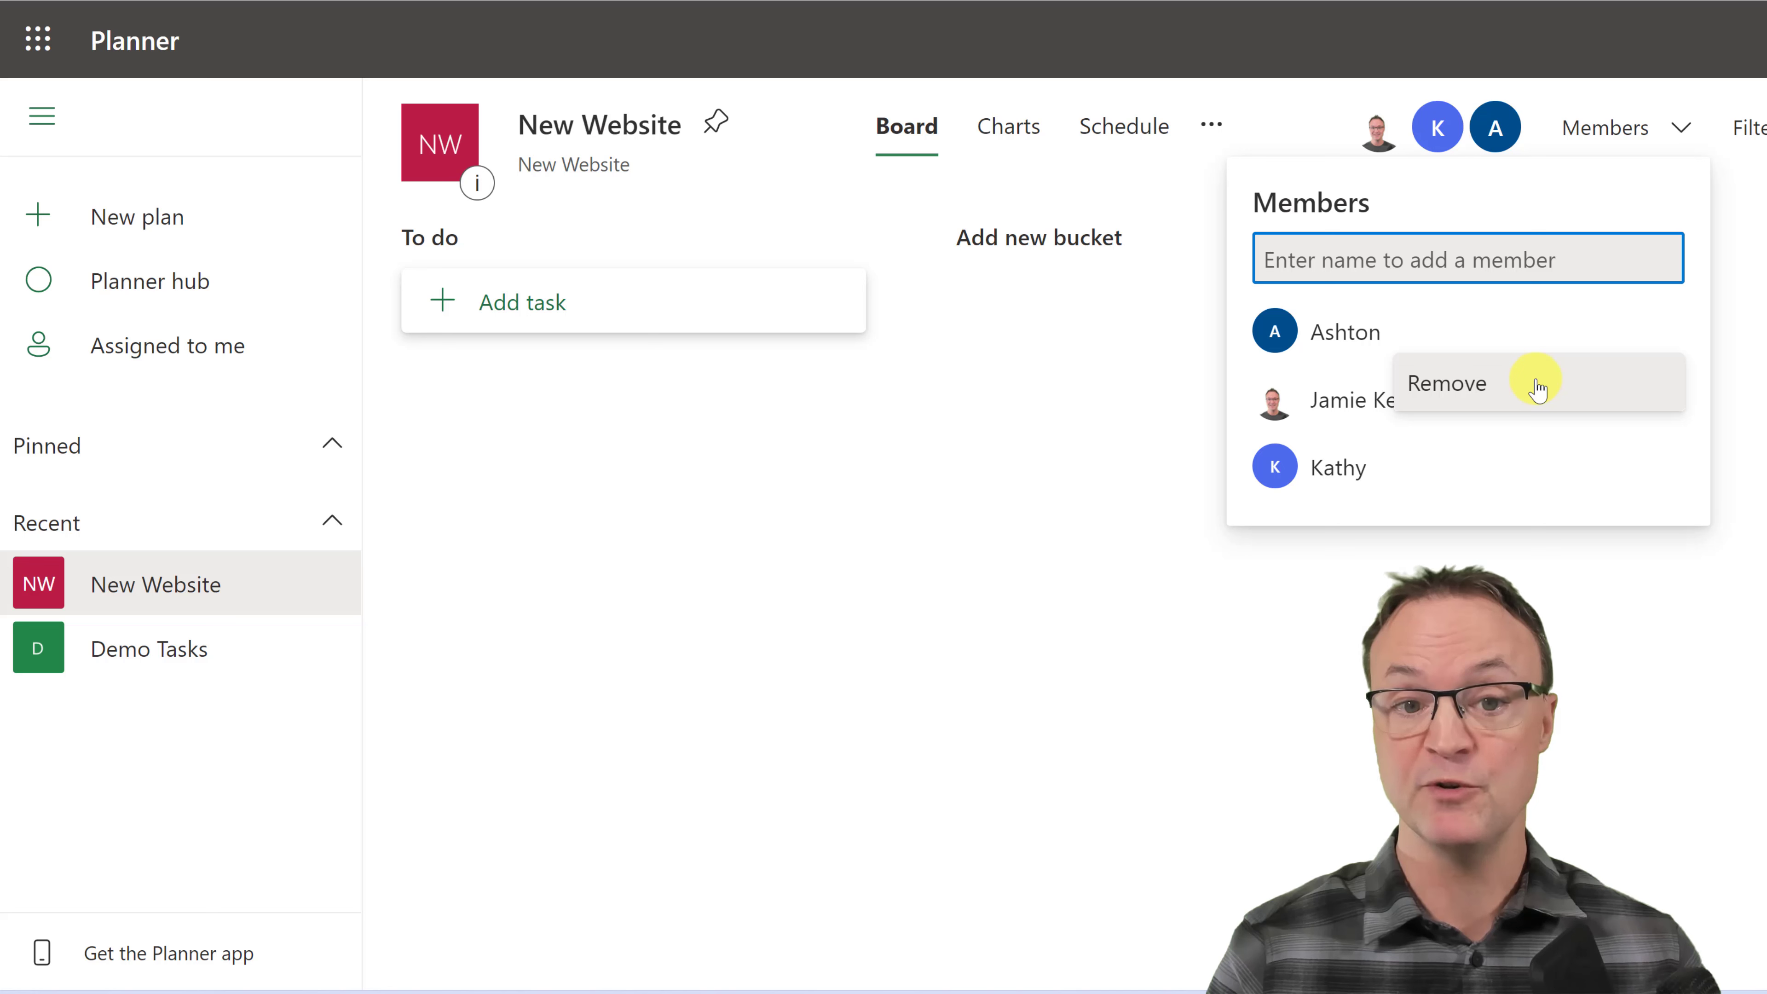
{"action": "left_click", "coordinate": [1748, 532]}
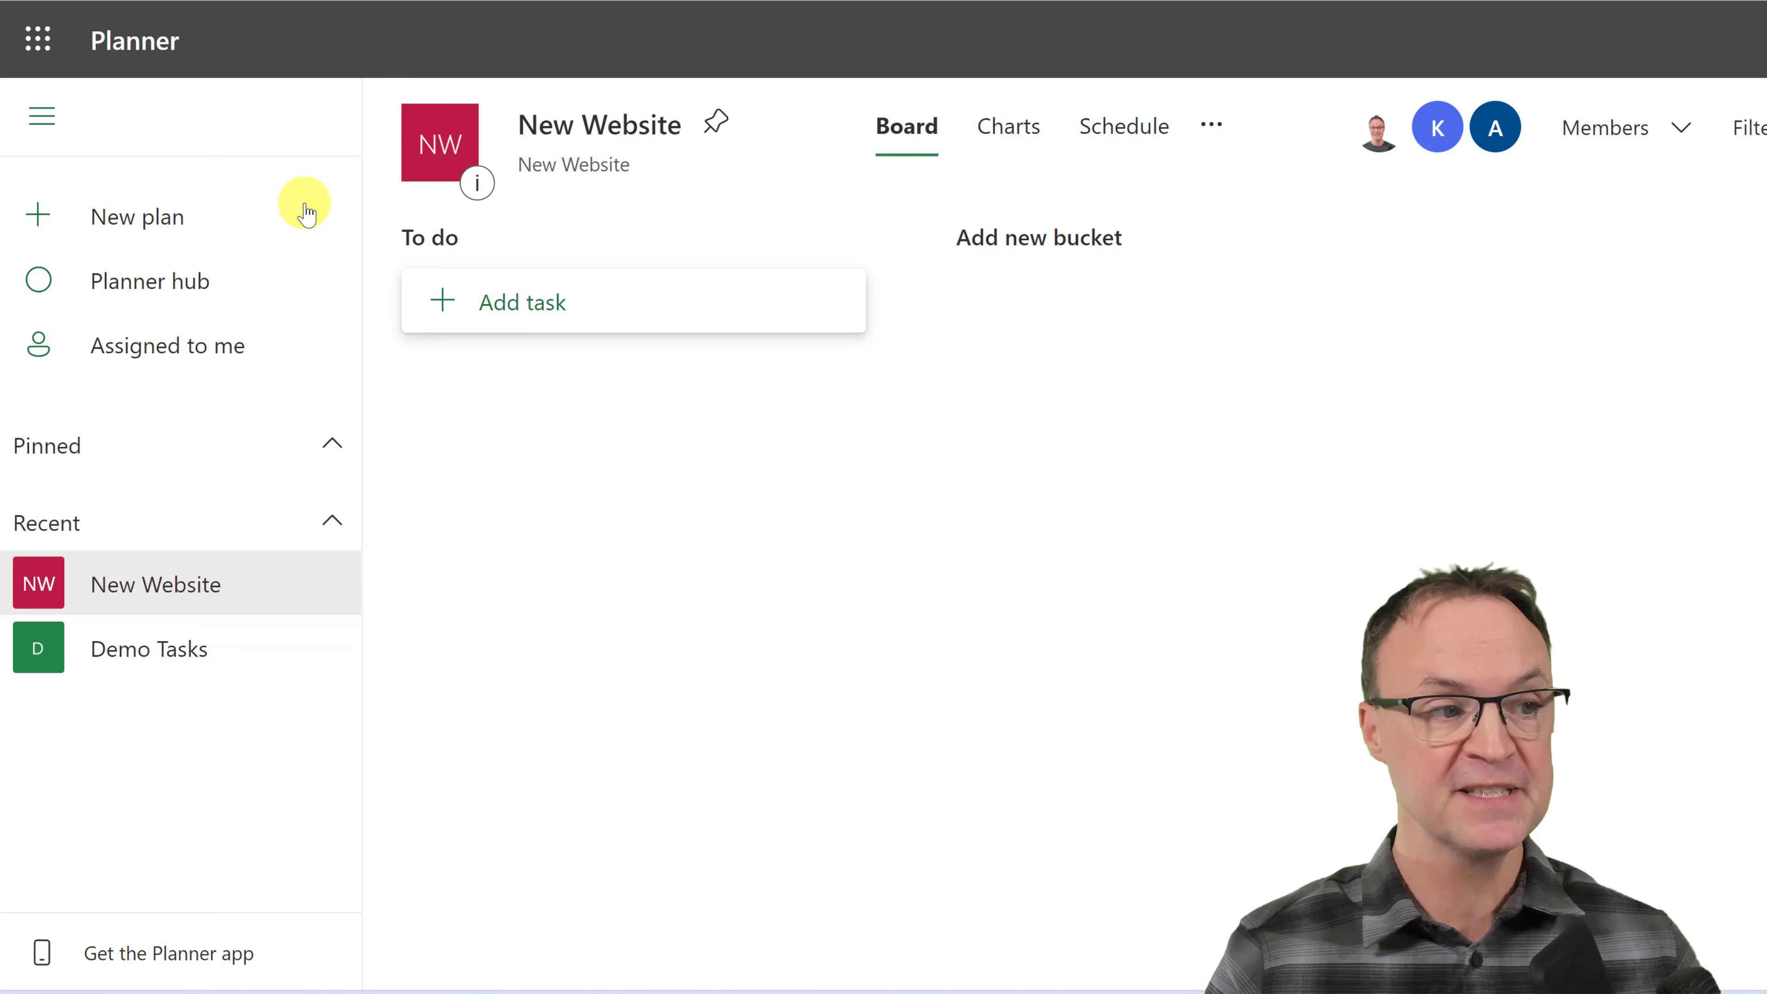
{"action": "left_click", "coordinate": [167, 221]}
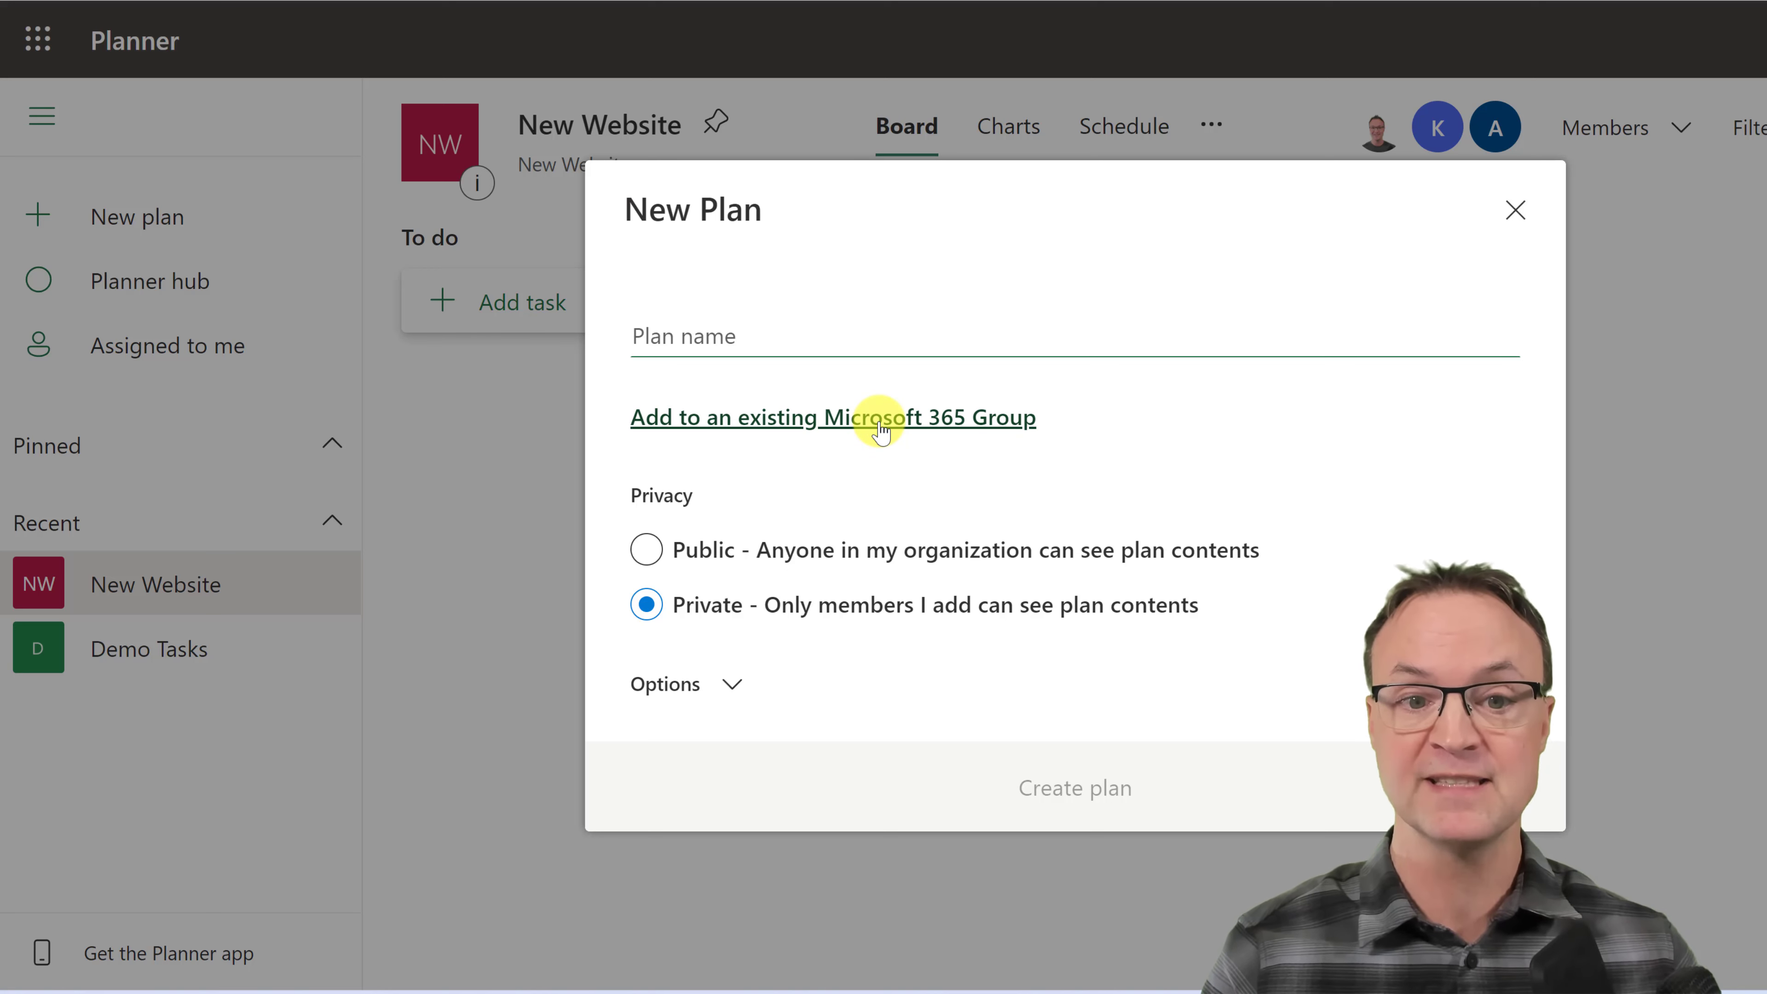
{"action": "left_click", "coordinate": [1515, 210]}
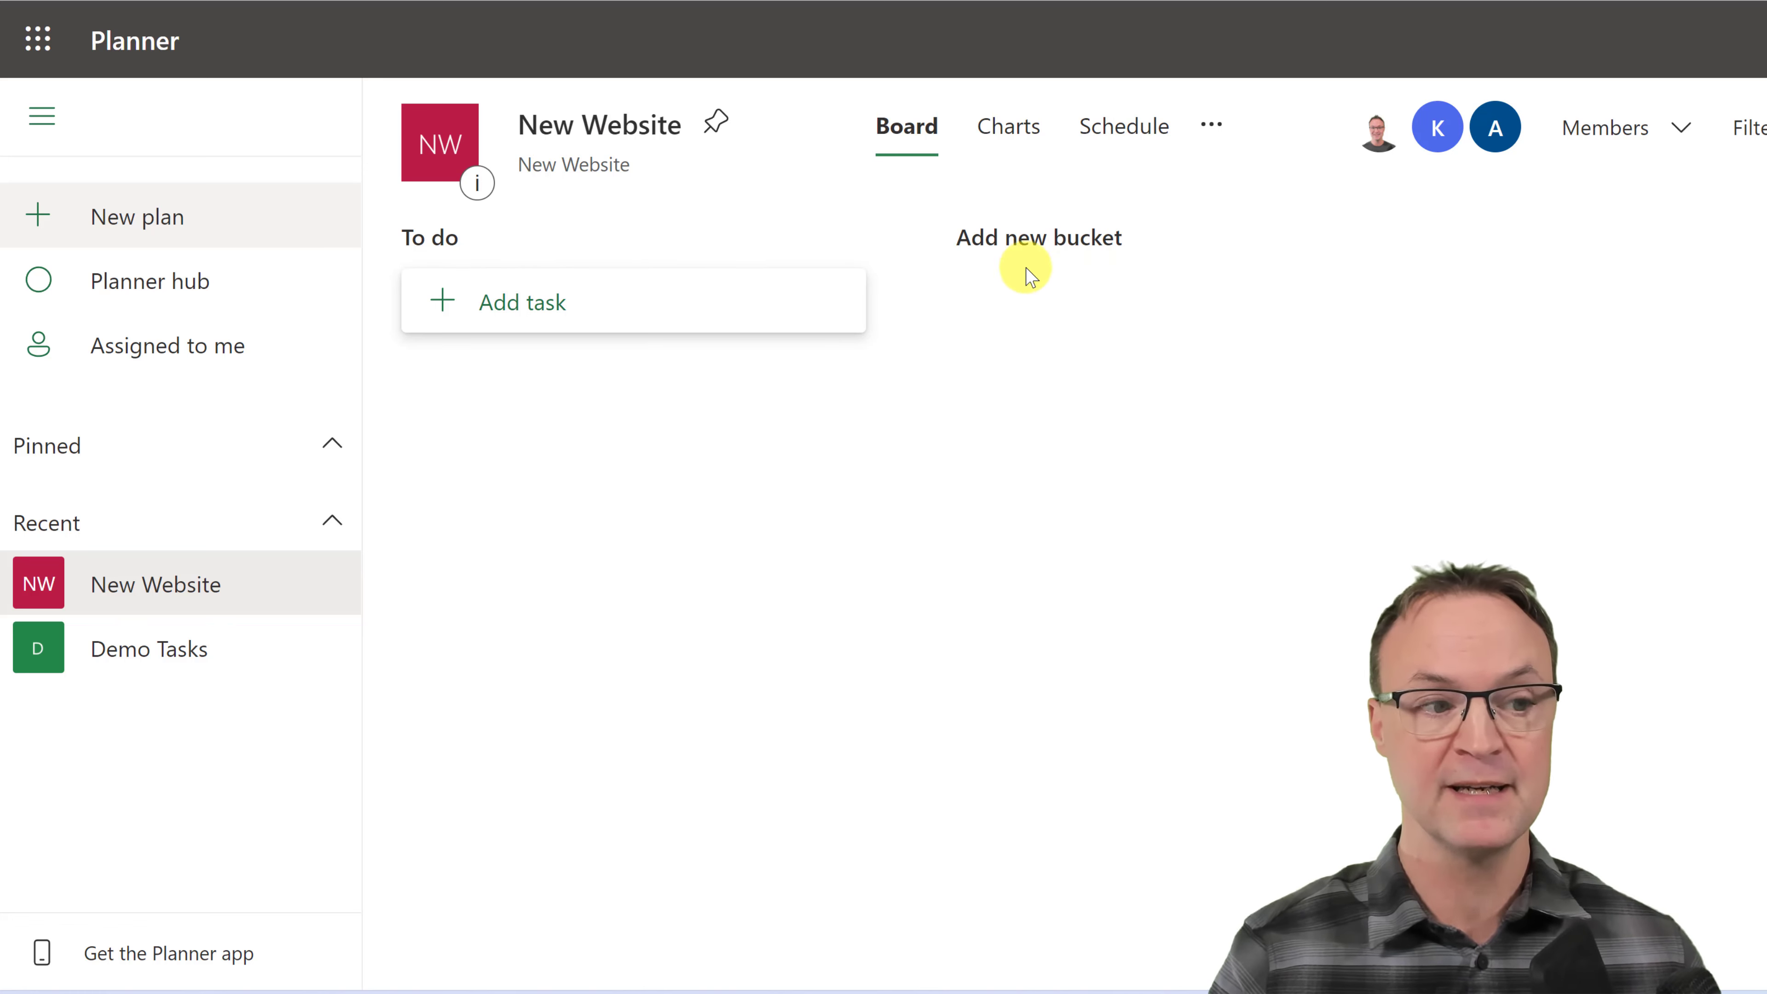
- Add the Graphics and Posts Ideas buckets to the board
{"action": "left_click", "coordinate": [1051, 245]}
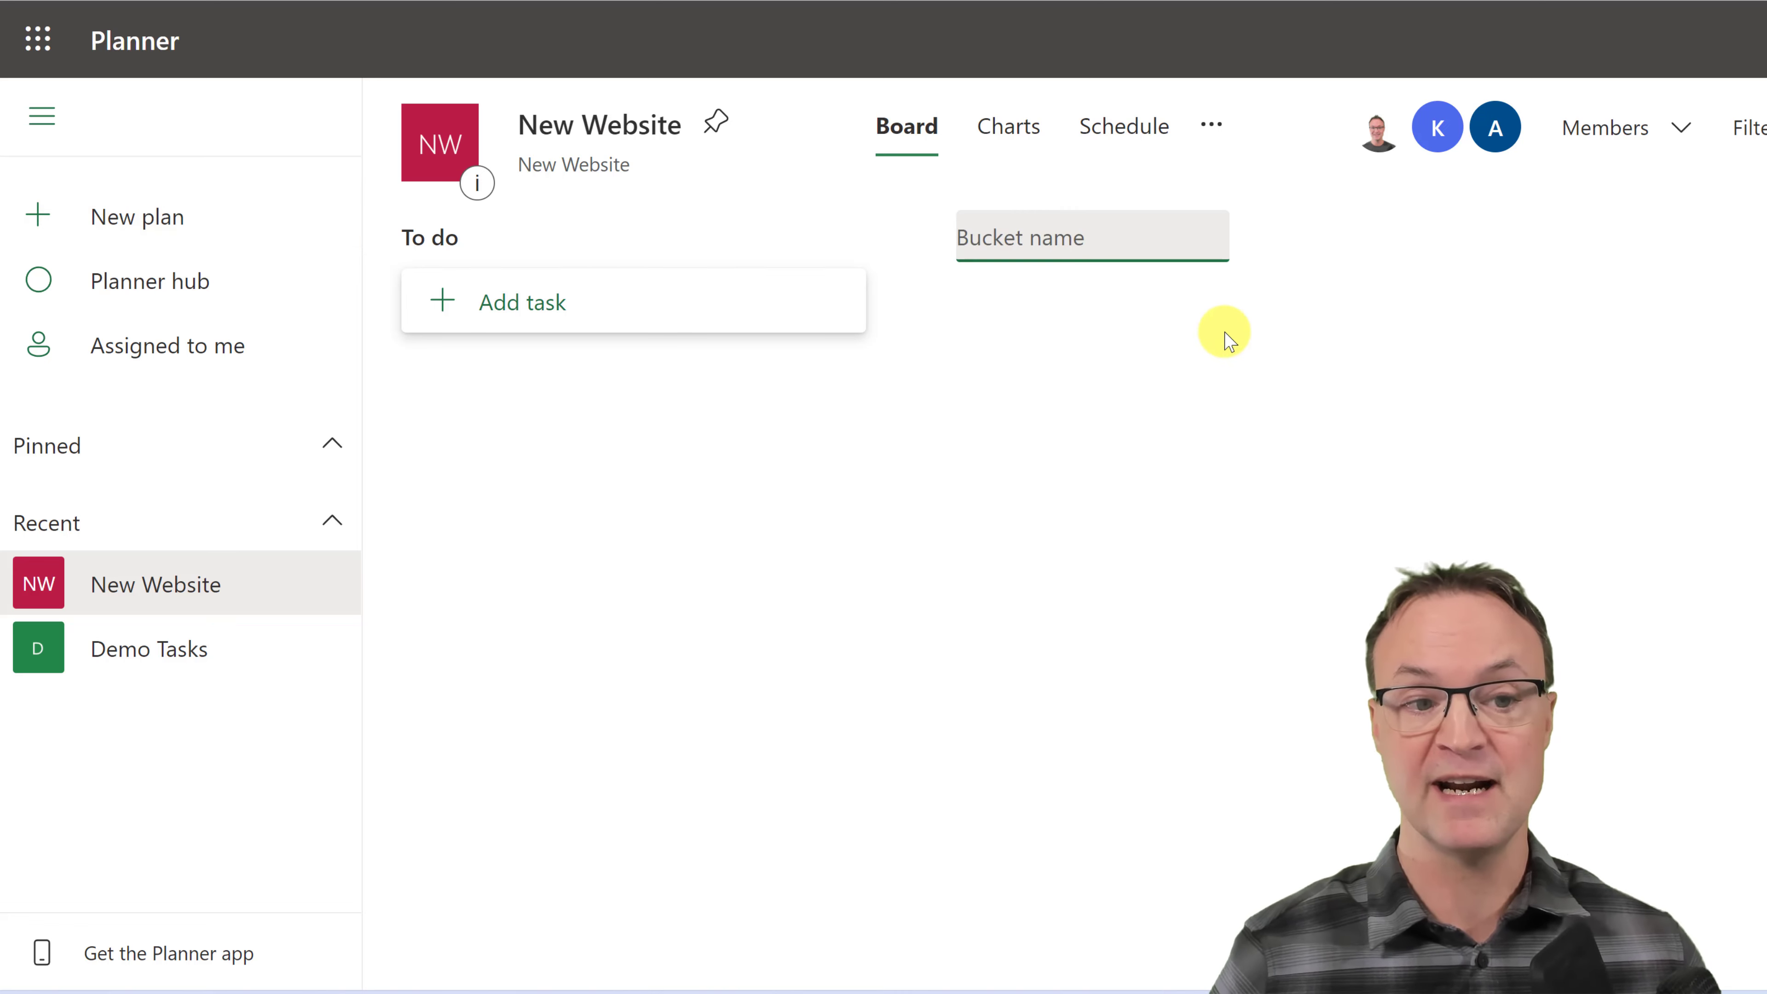
{"action": "type", "text": "G"}
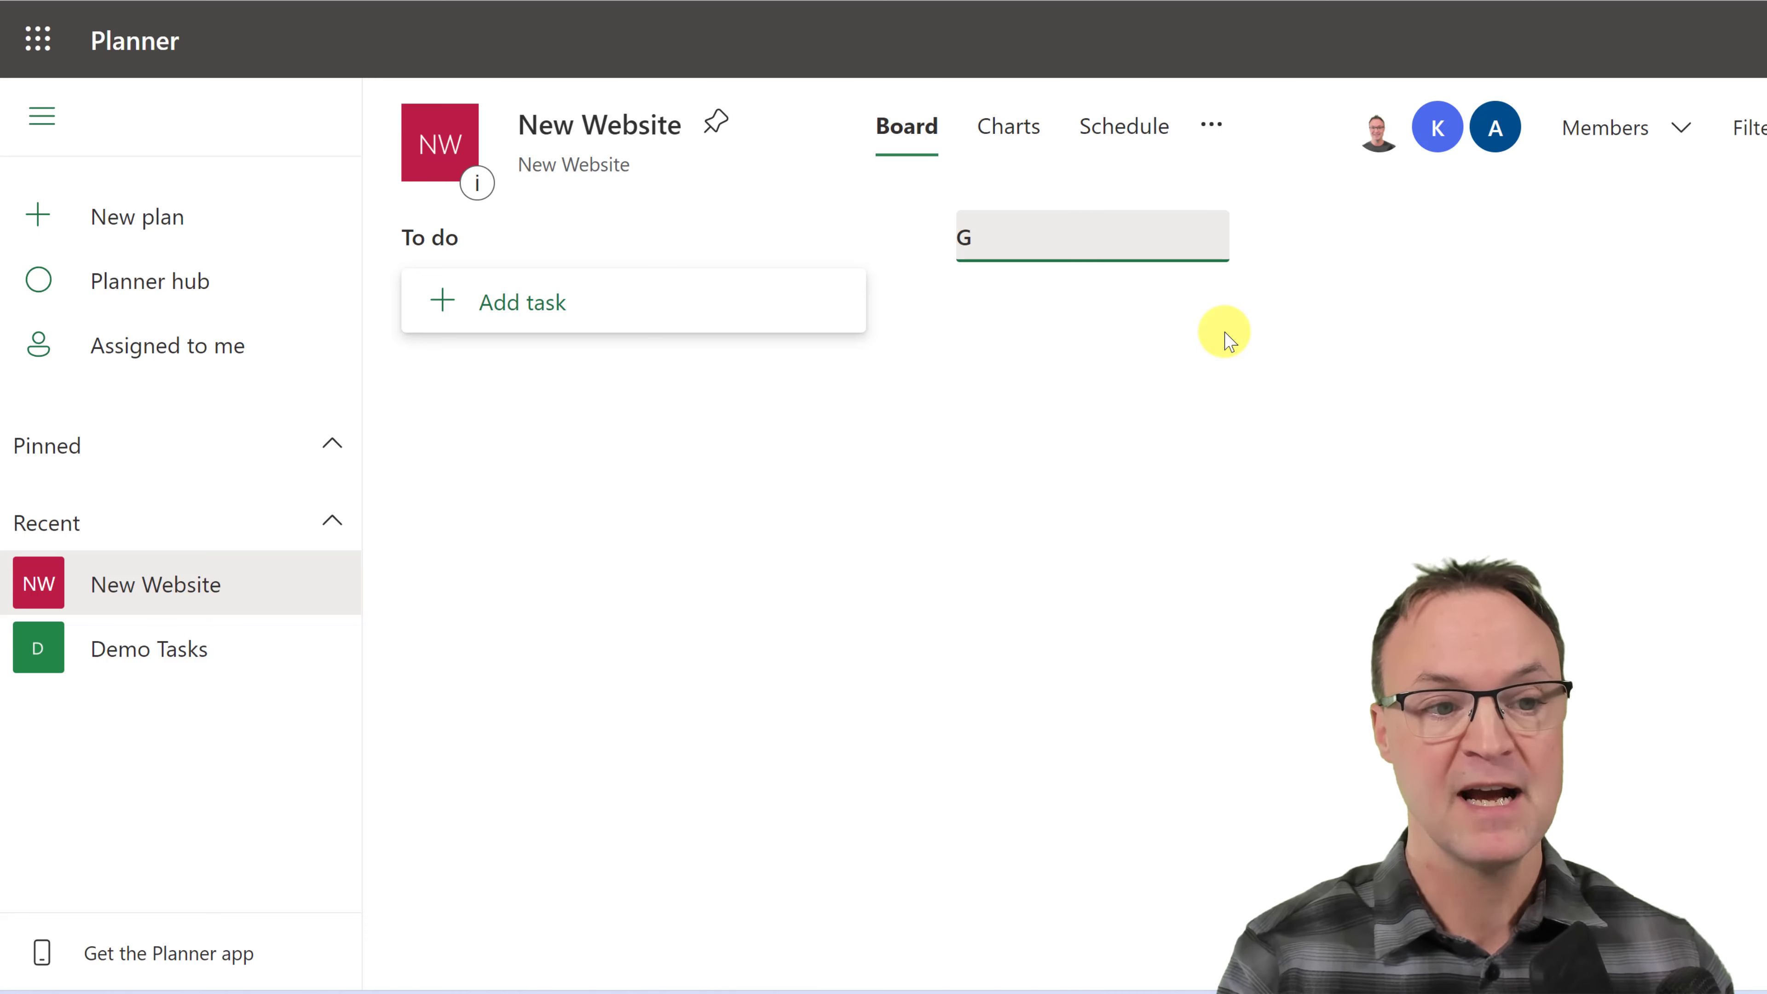
{"action": "type", "text": "raphics"}
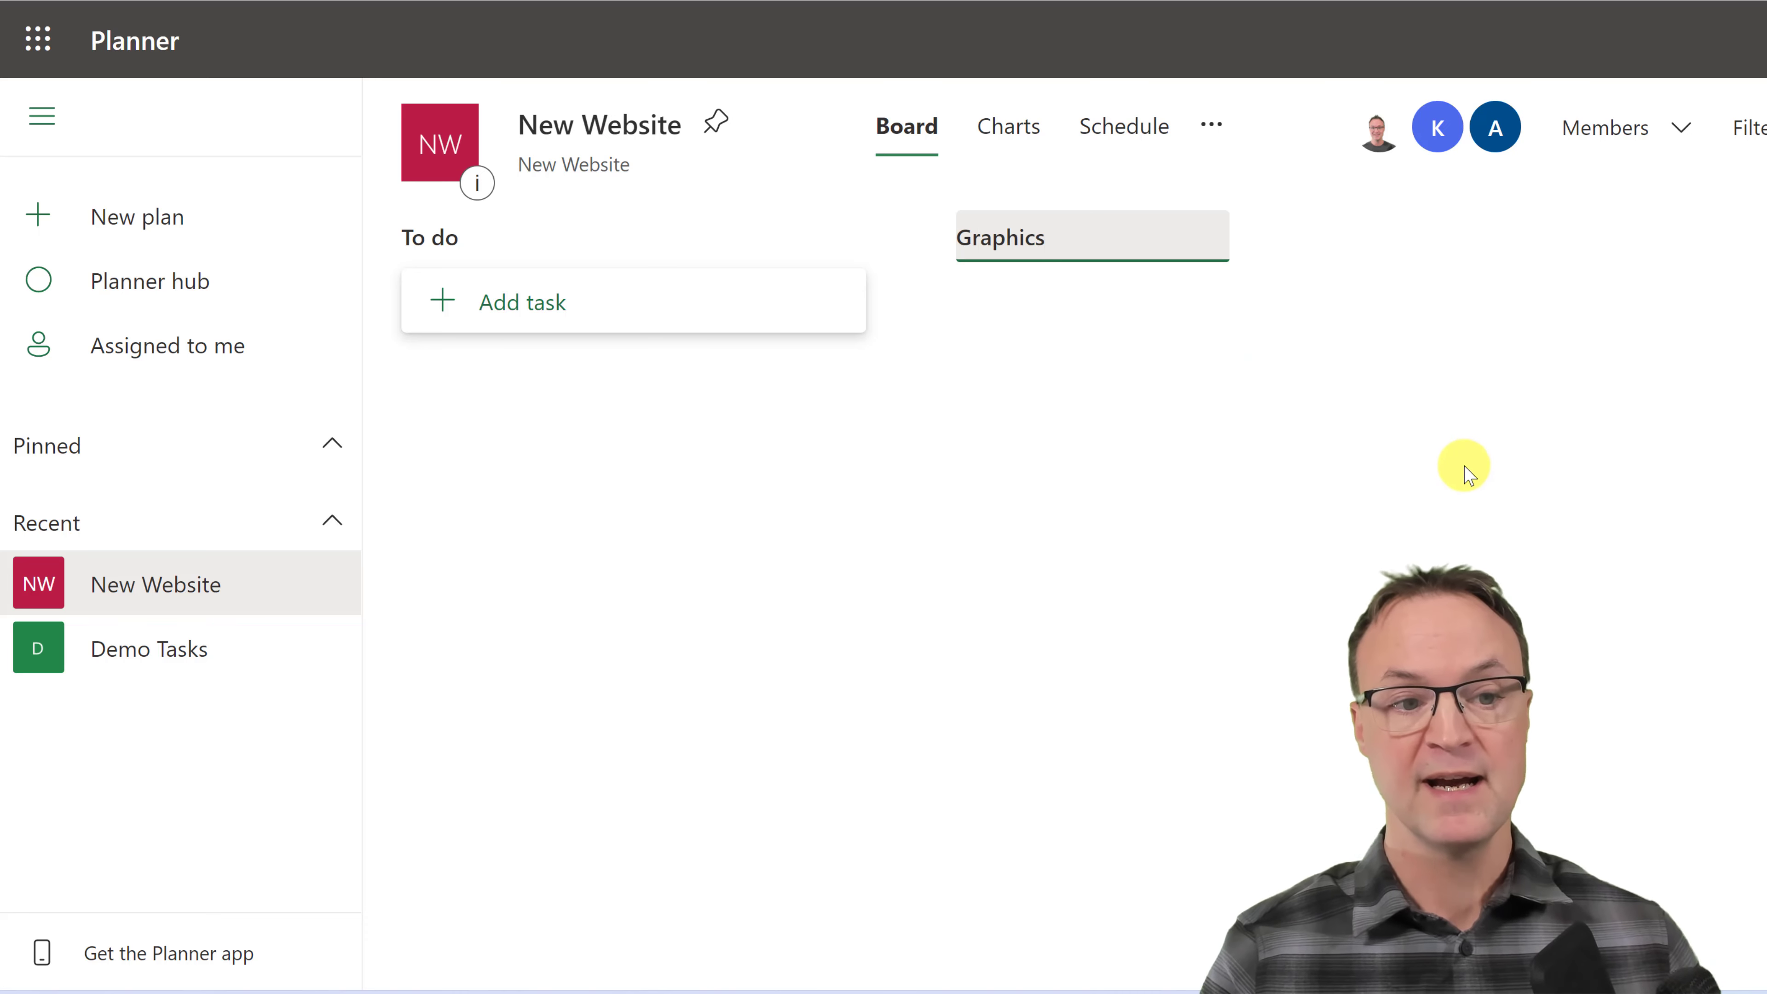
{"action": "key", "text": "Return"}
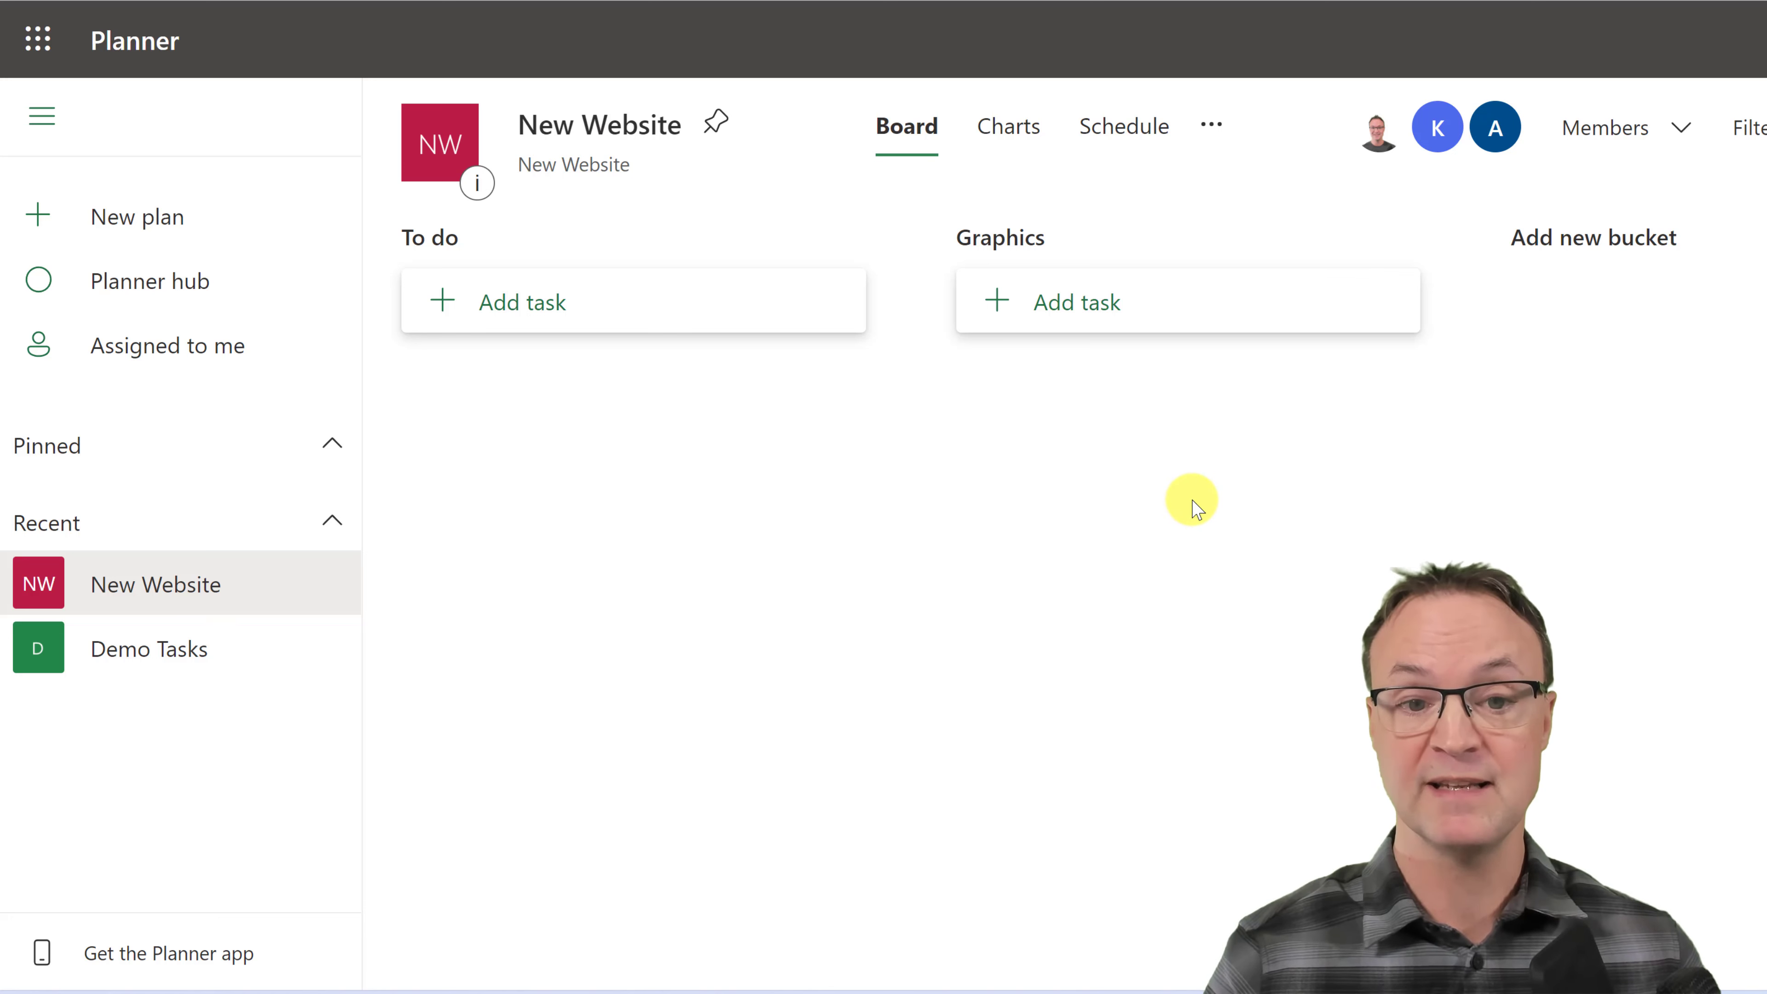
{"action": "left_click", "coordinate": [1582, 243]}
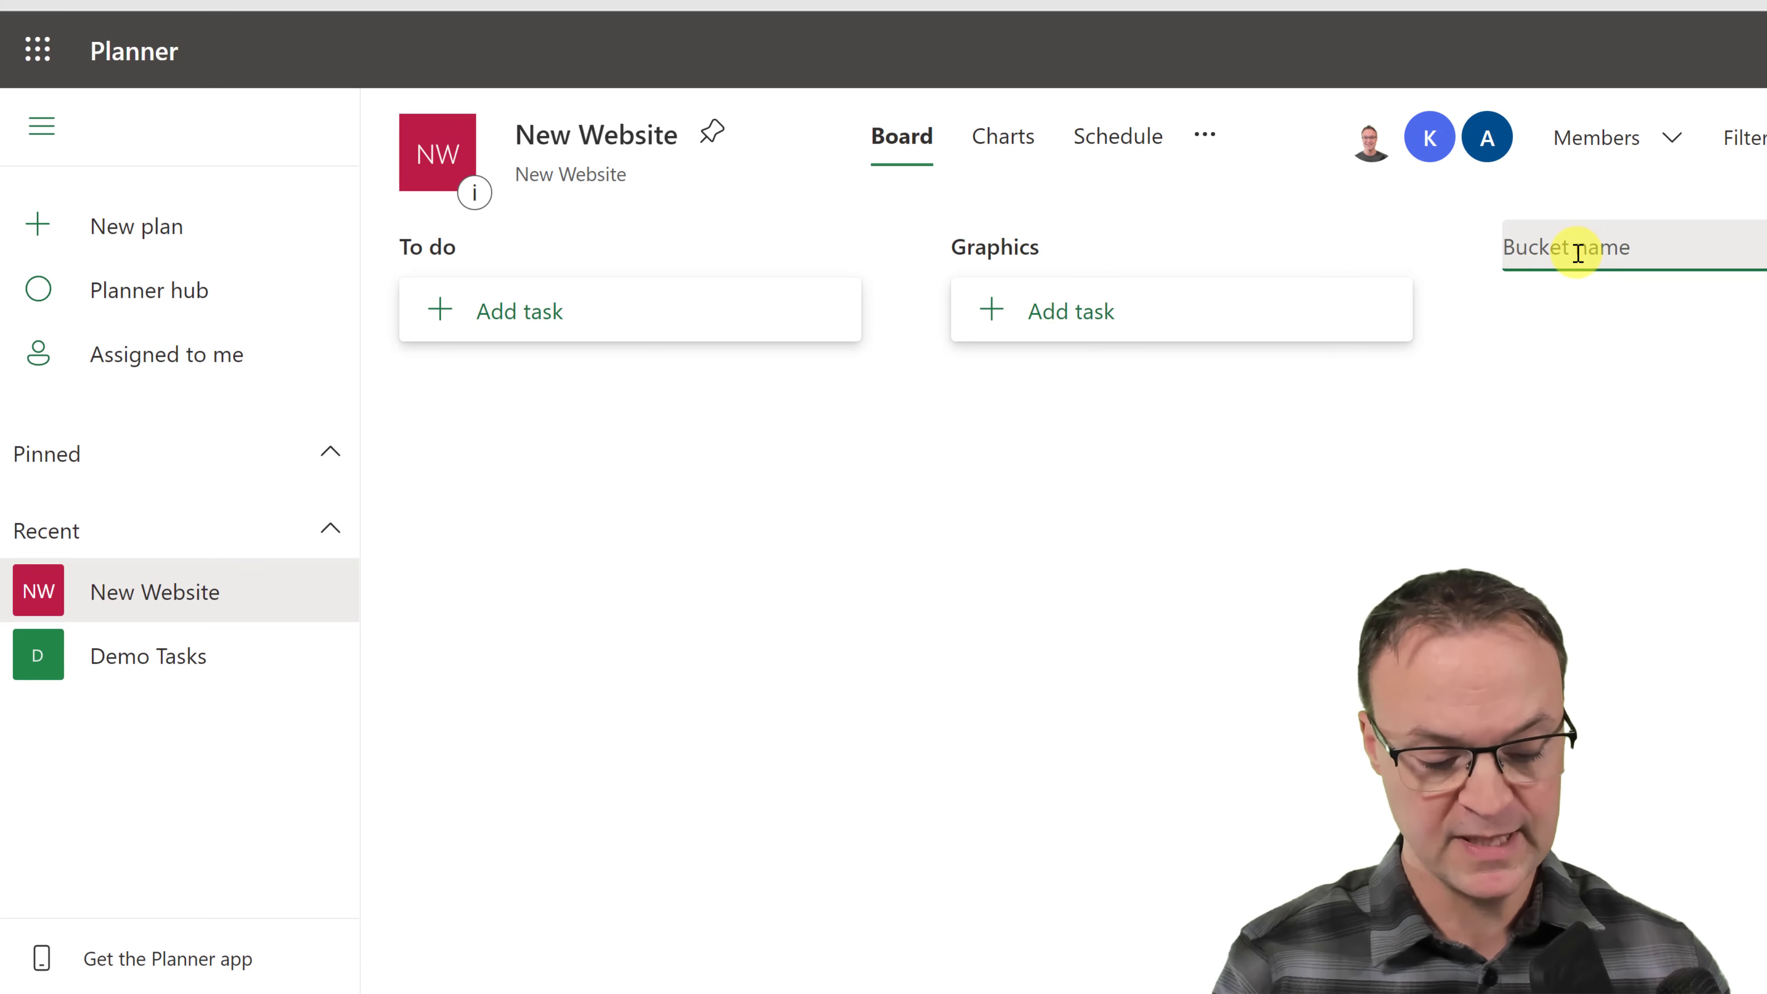
{"action": "type", "text": "Posts"}
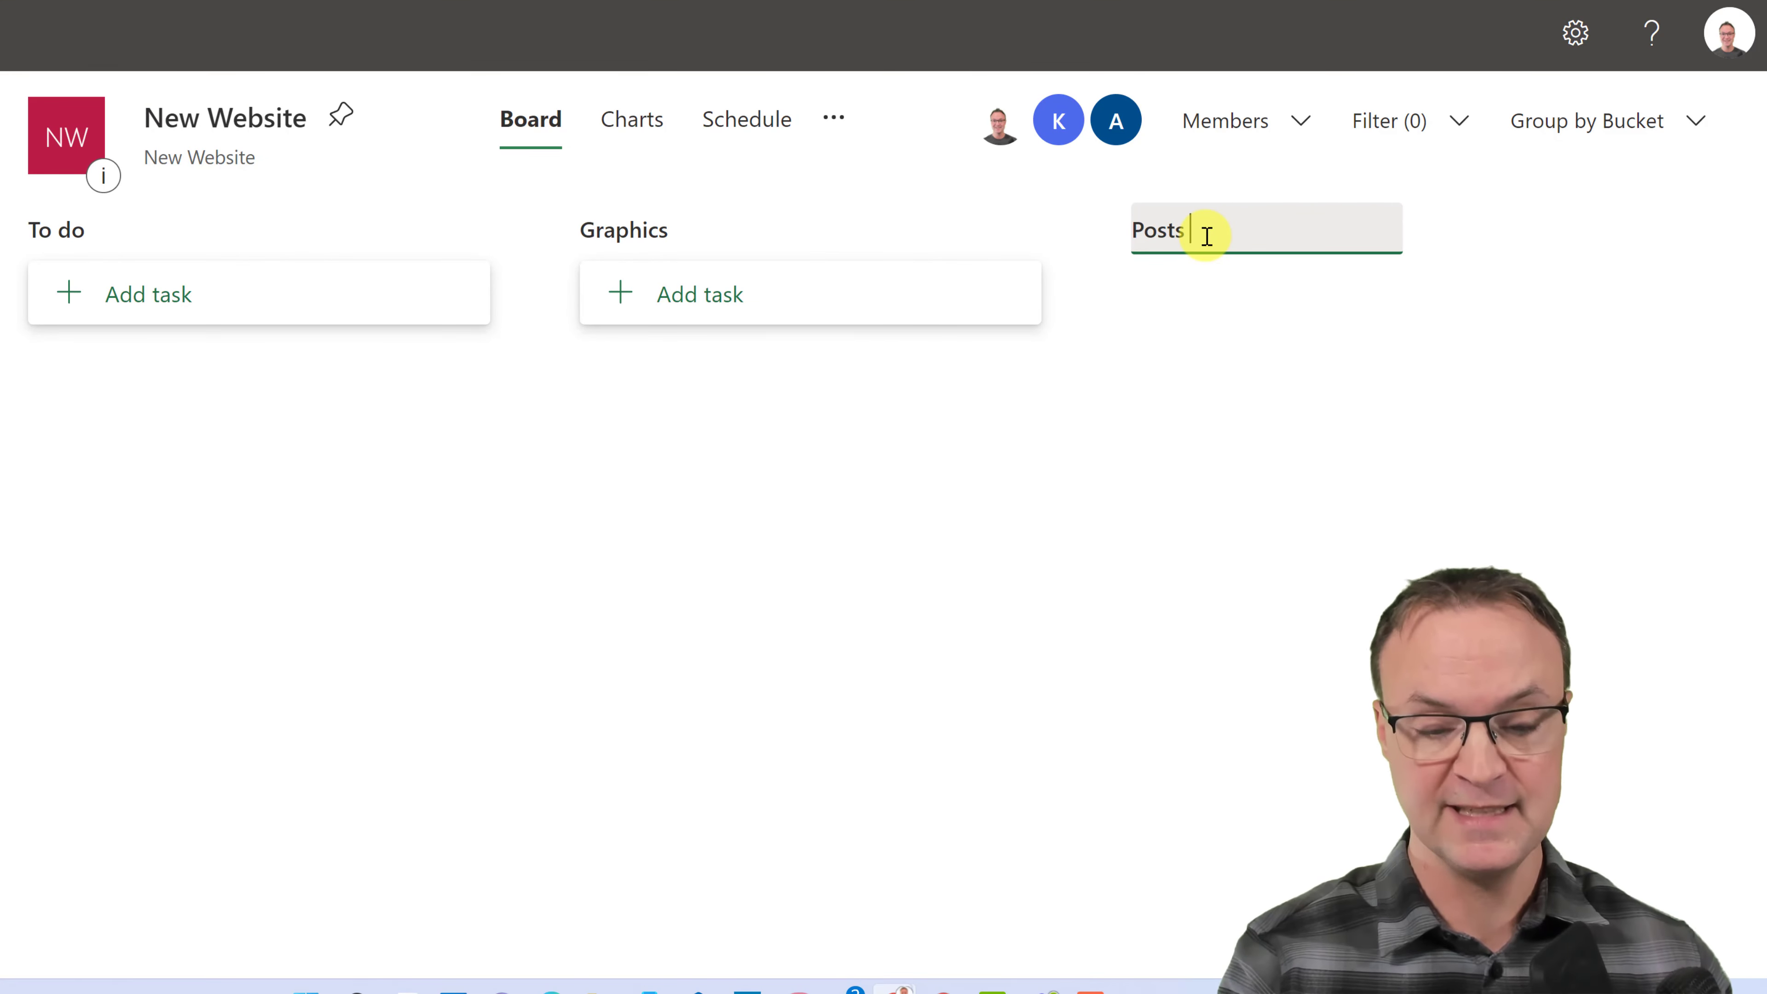
{"action": "type", "text": " Ideas"}
{"action": "left_click", "coordinate": [1189, 403]}
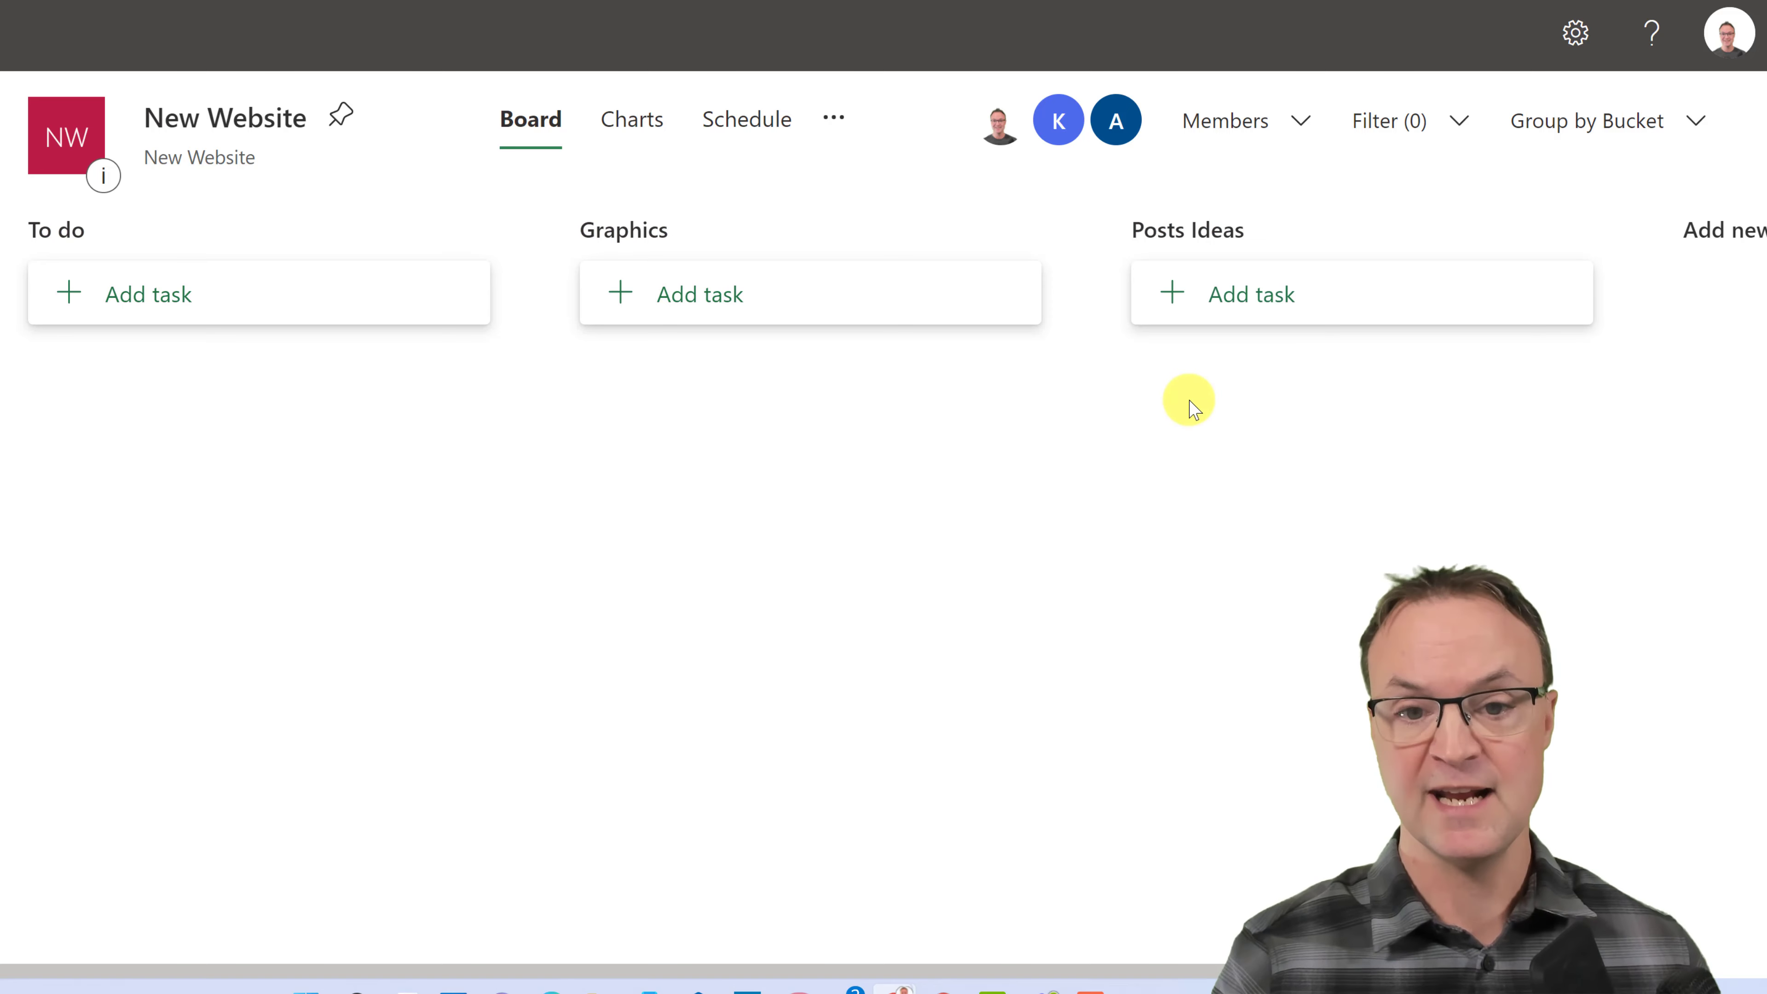
- Add the Approved Posts and ADs buckets to the board
{"action": "left_click", "coordinate": [1700, 236]}
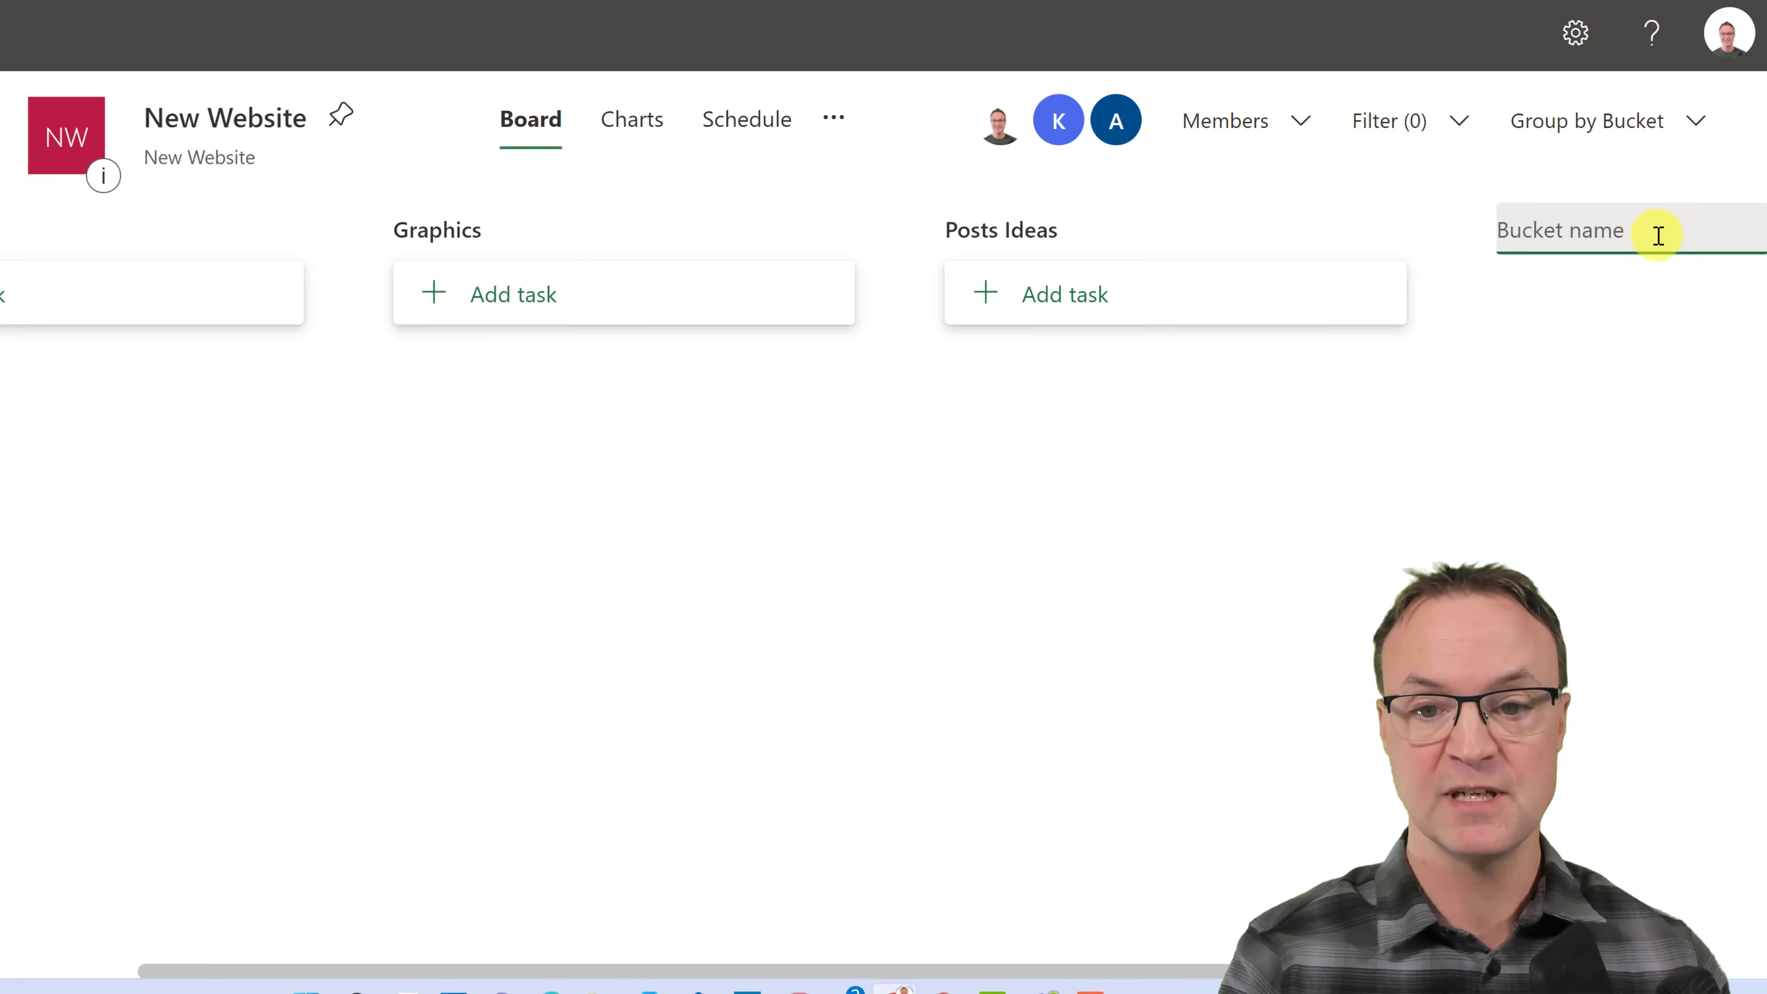
{"action": "type", "text": "Ap"}
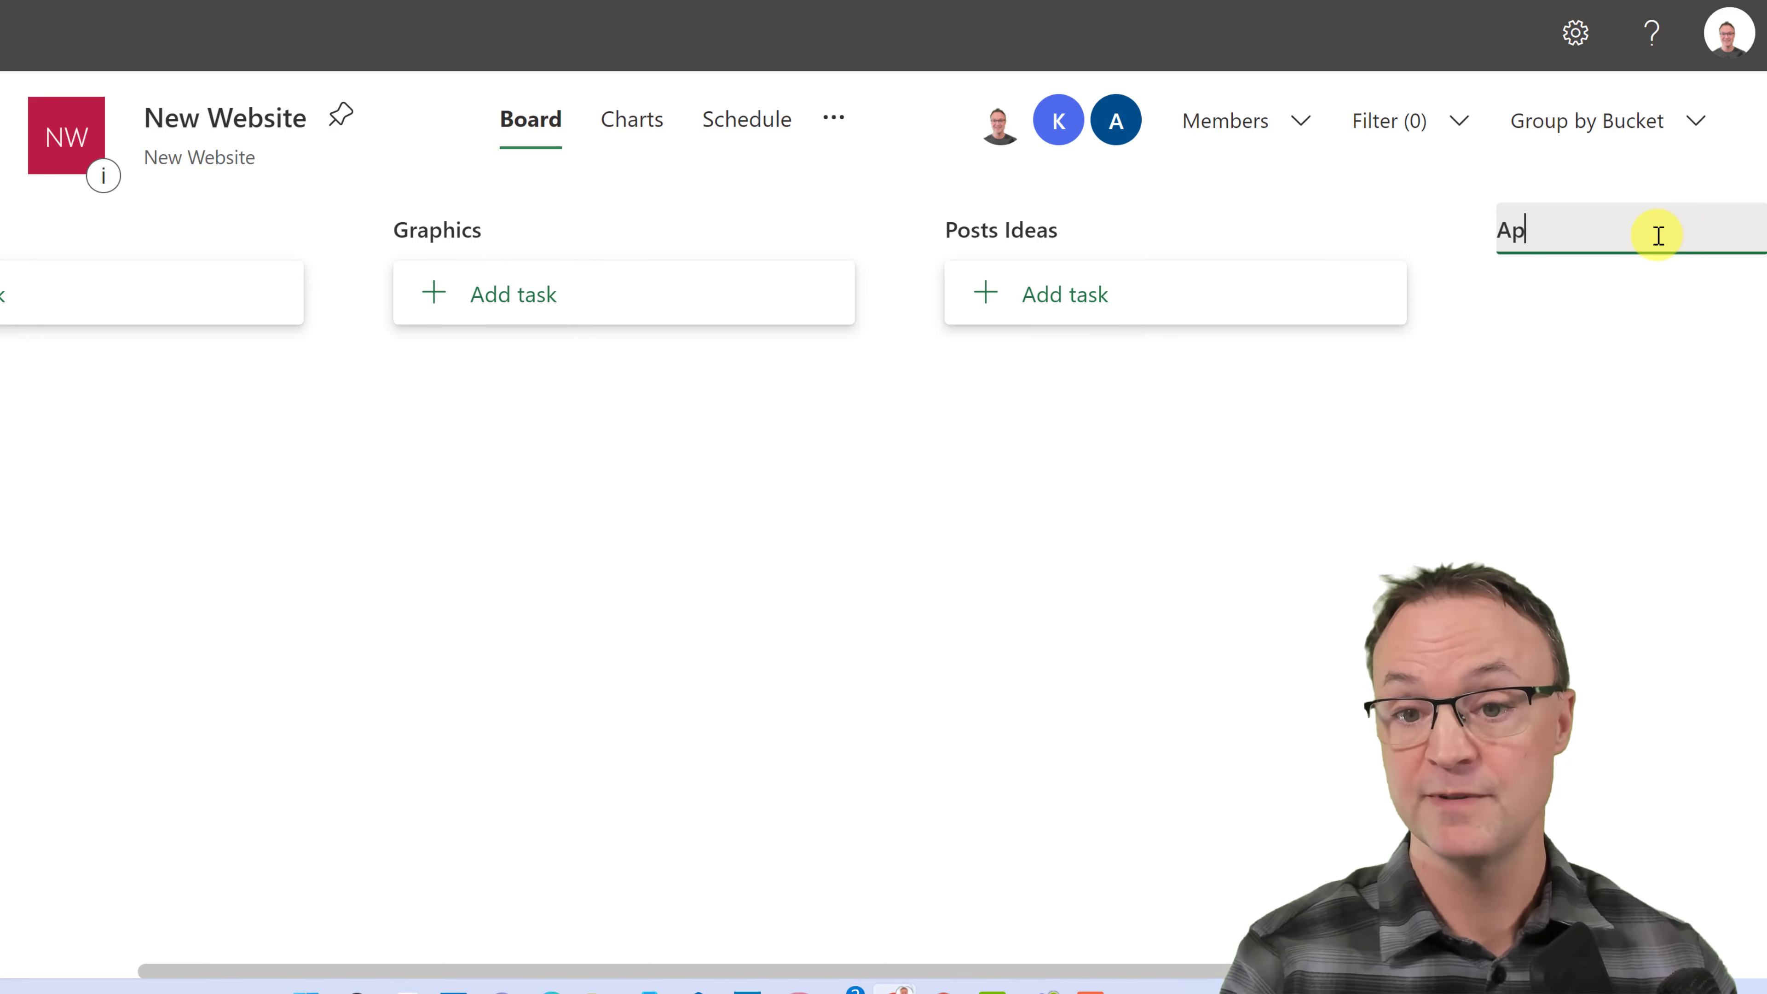
{"action": "type", "text": "proved Pos"}
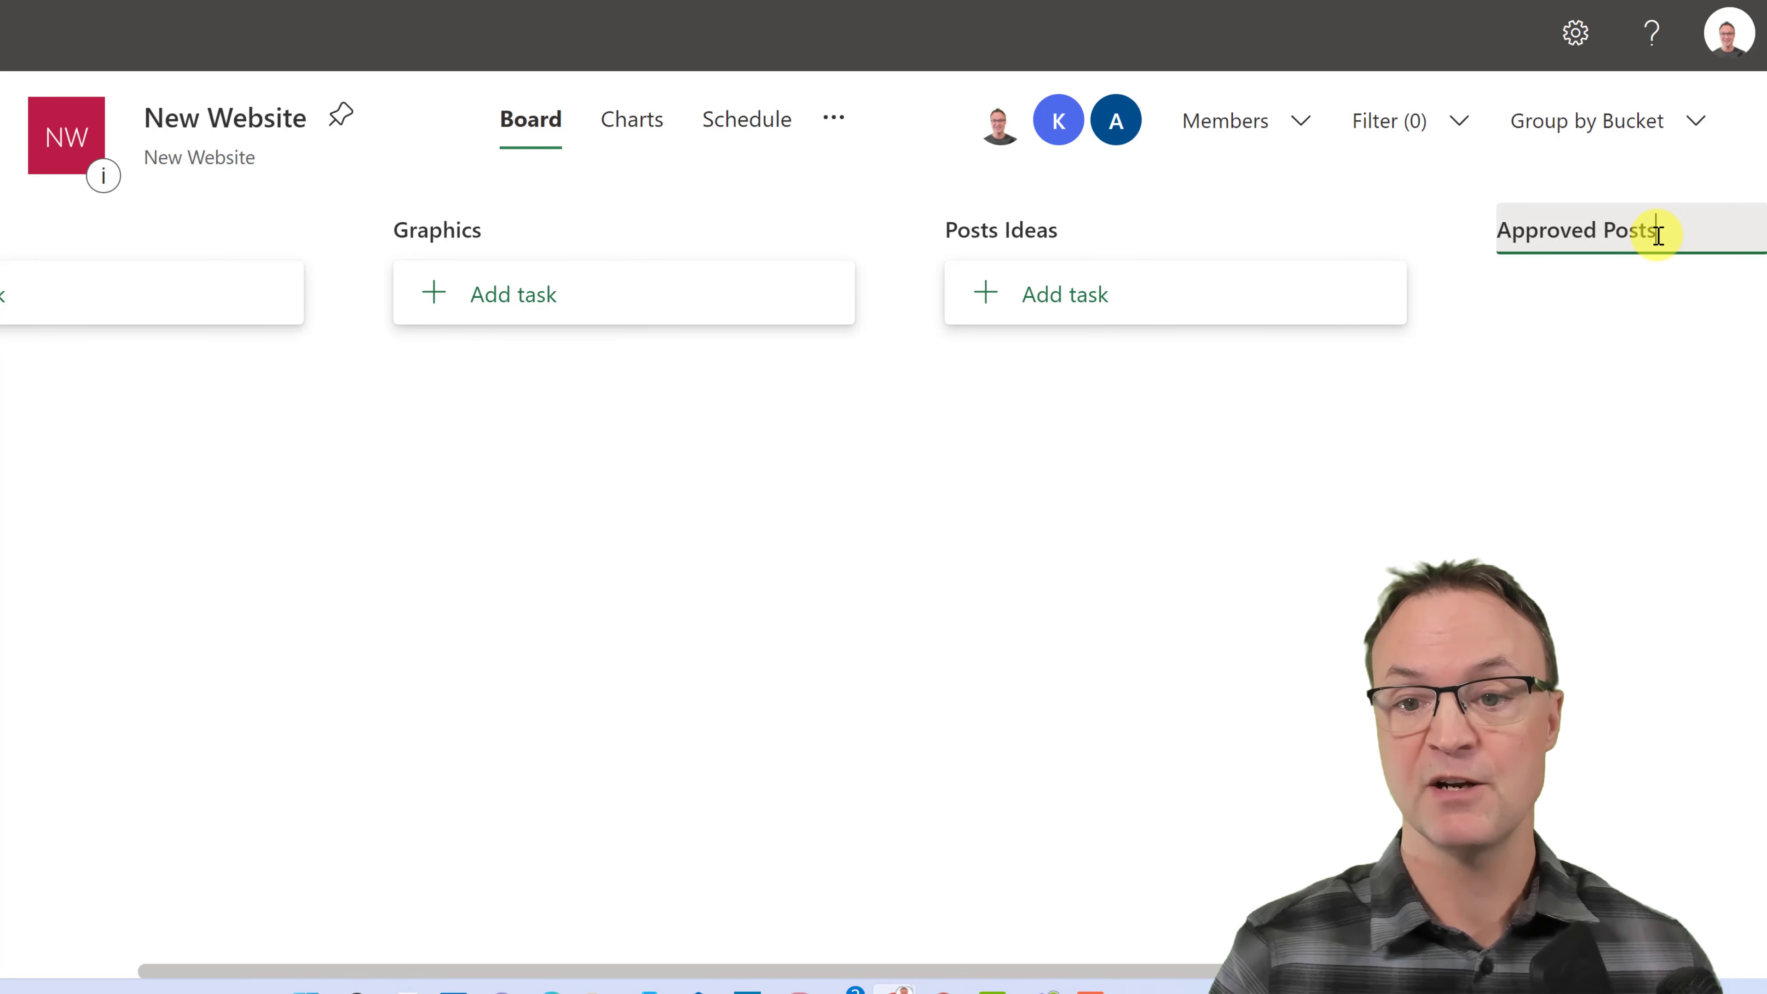
{"action": "type", "text": "ts"}
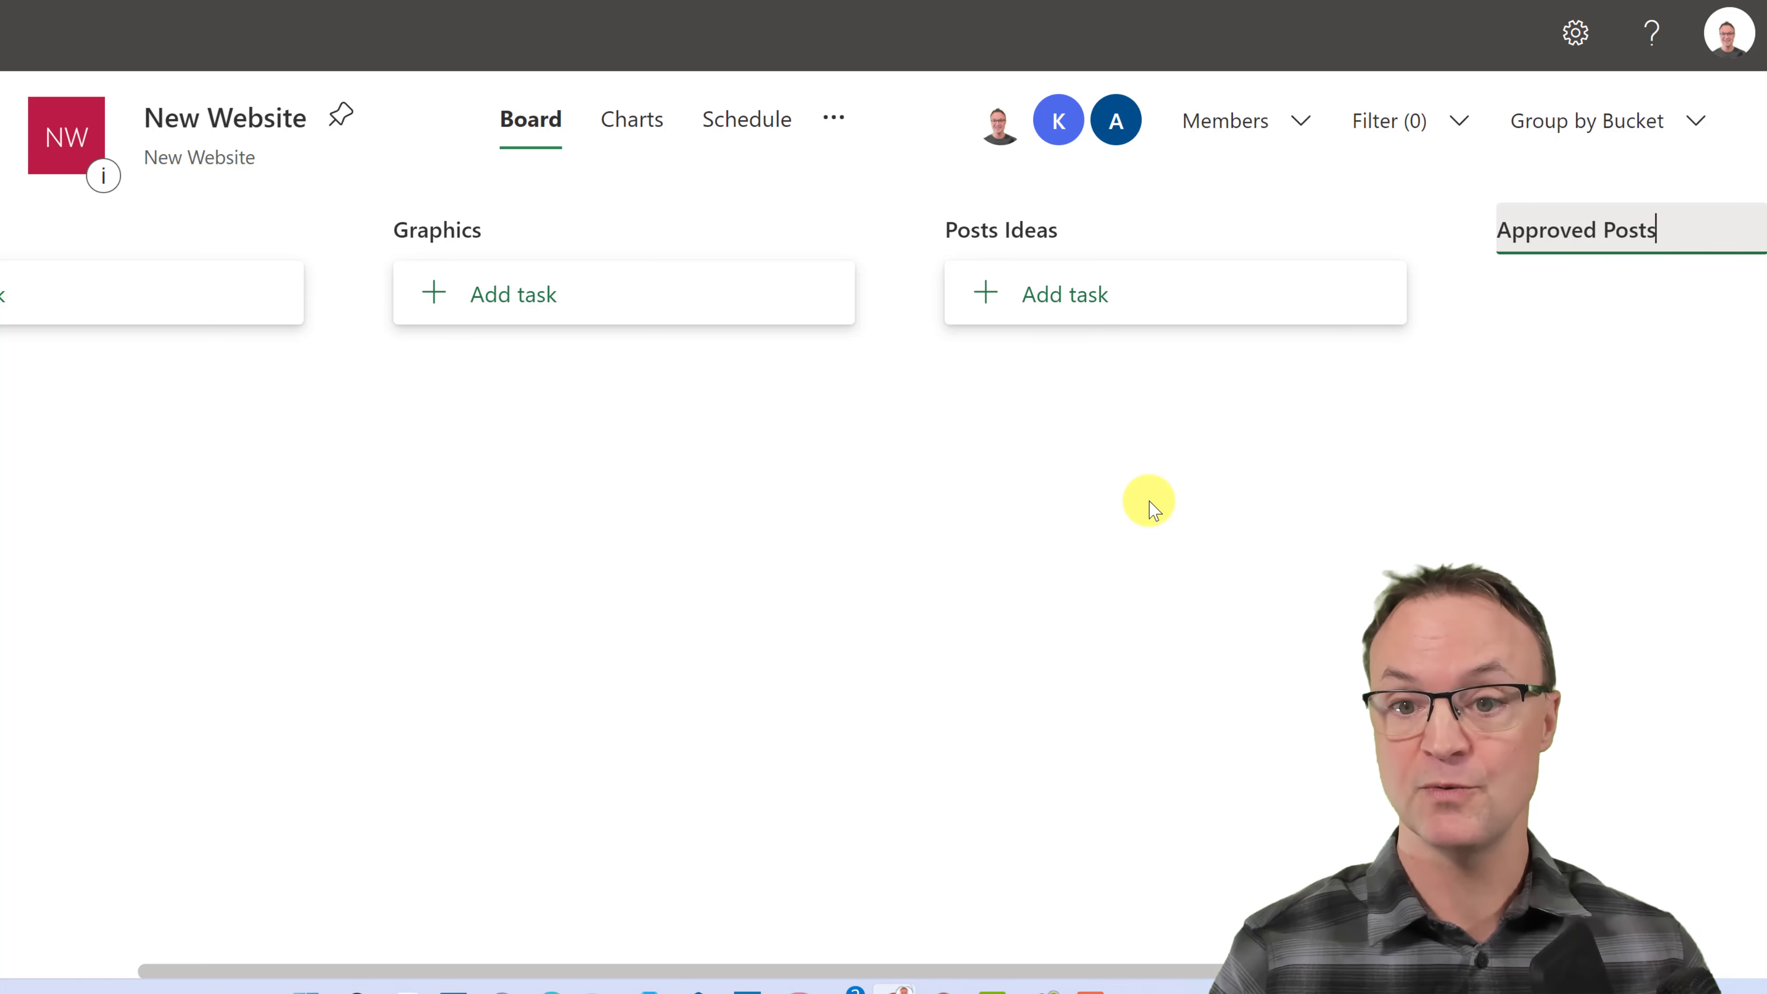
{"action": "key", "text": "Return"}
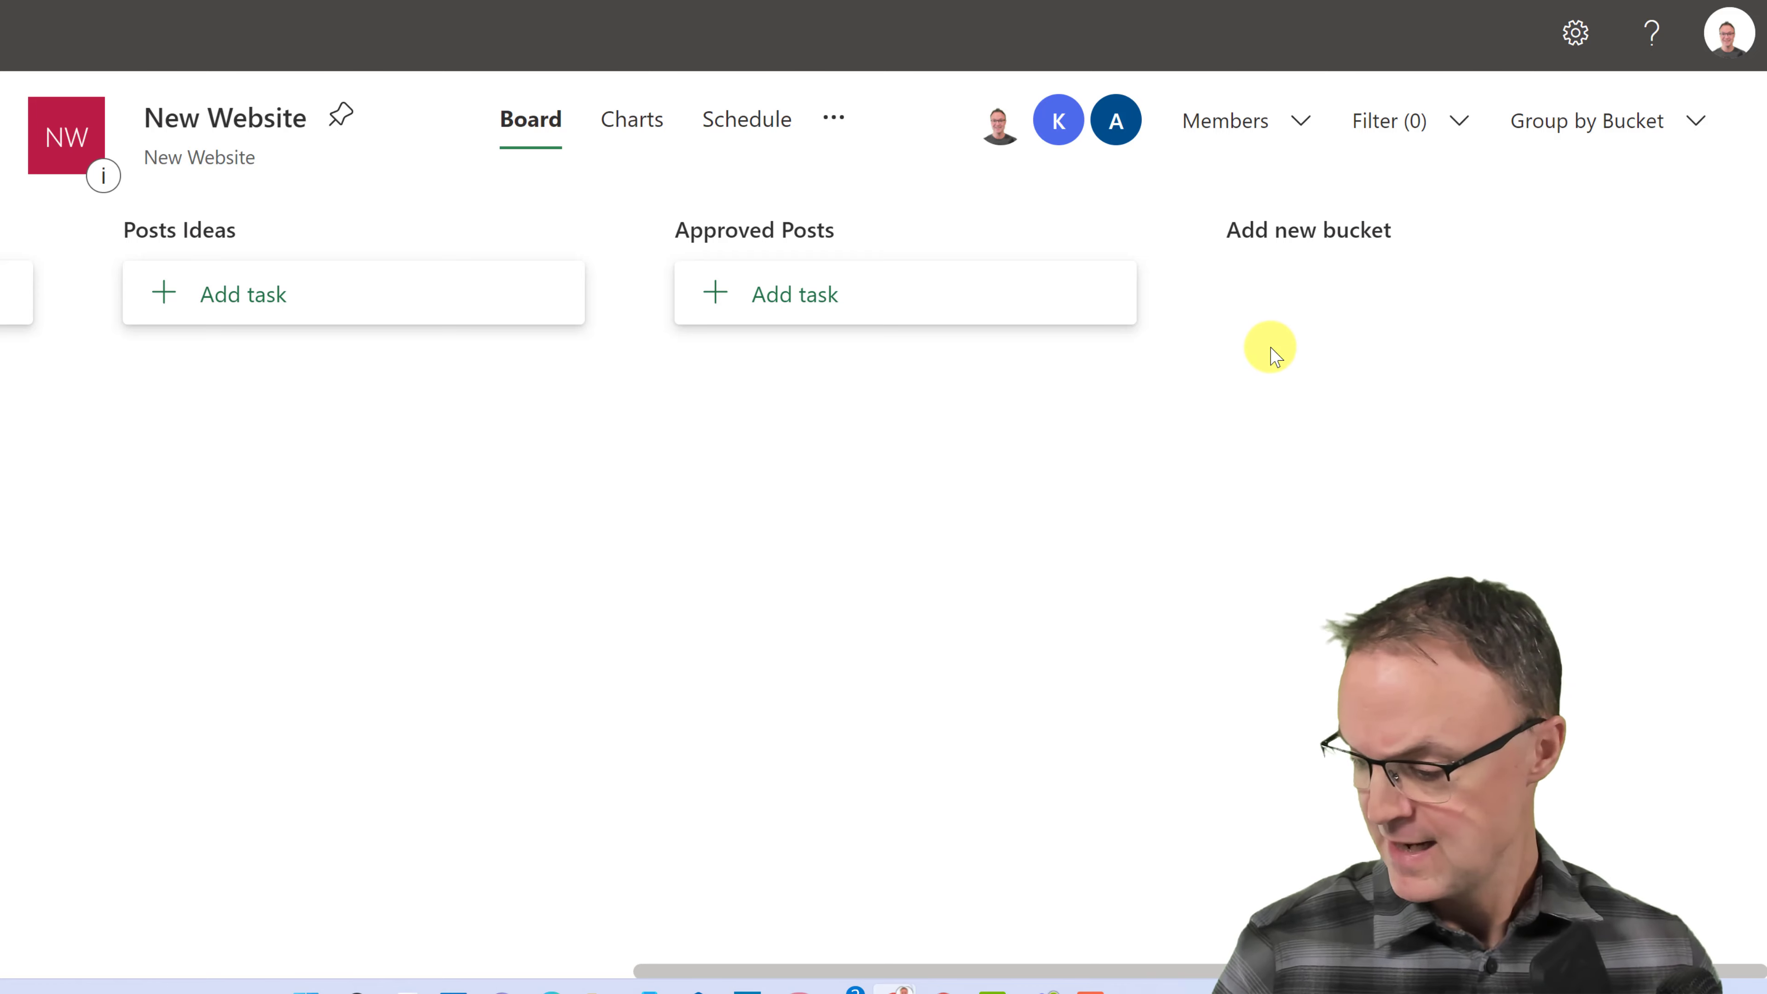
{"action": "left_click", "coordinate": [1327, 240]}
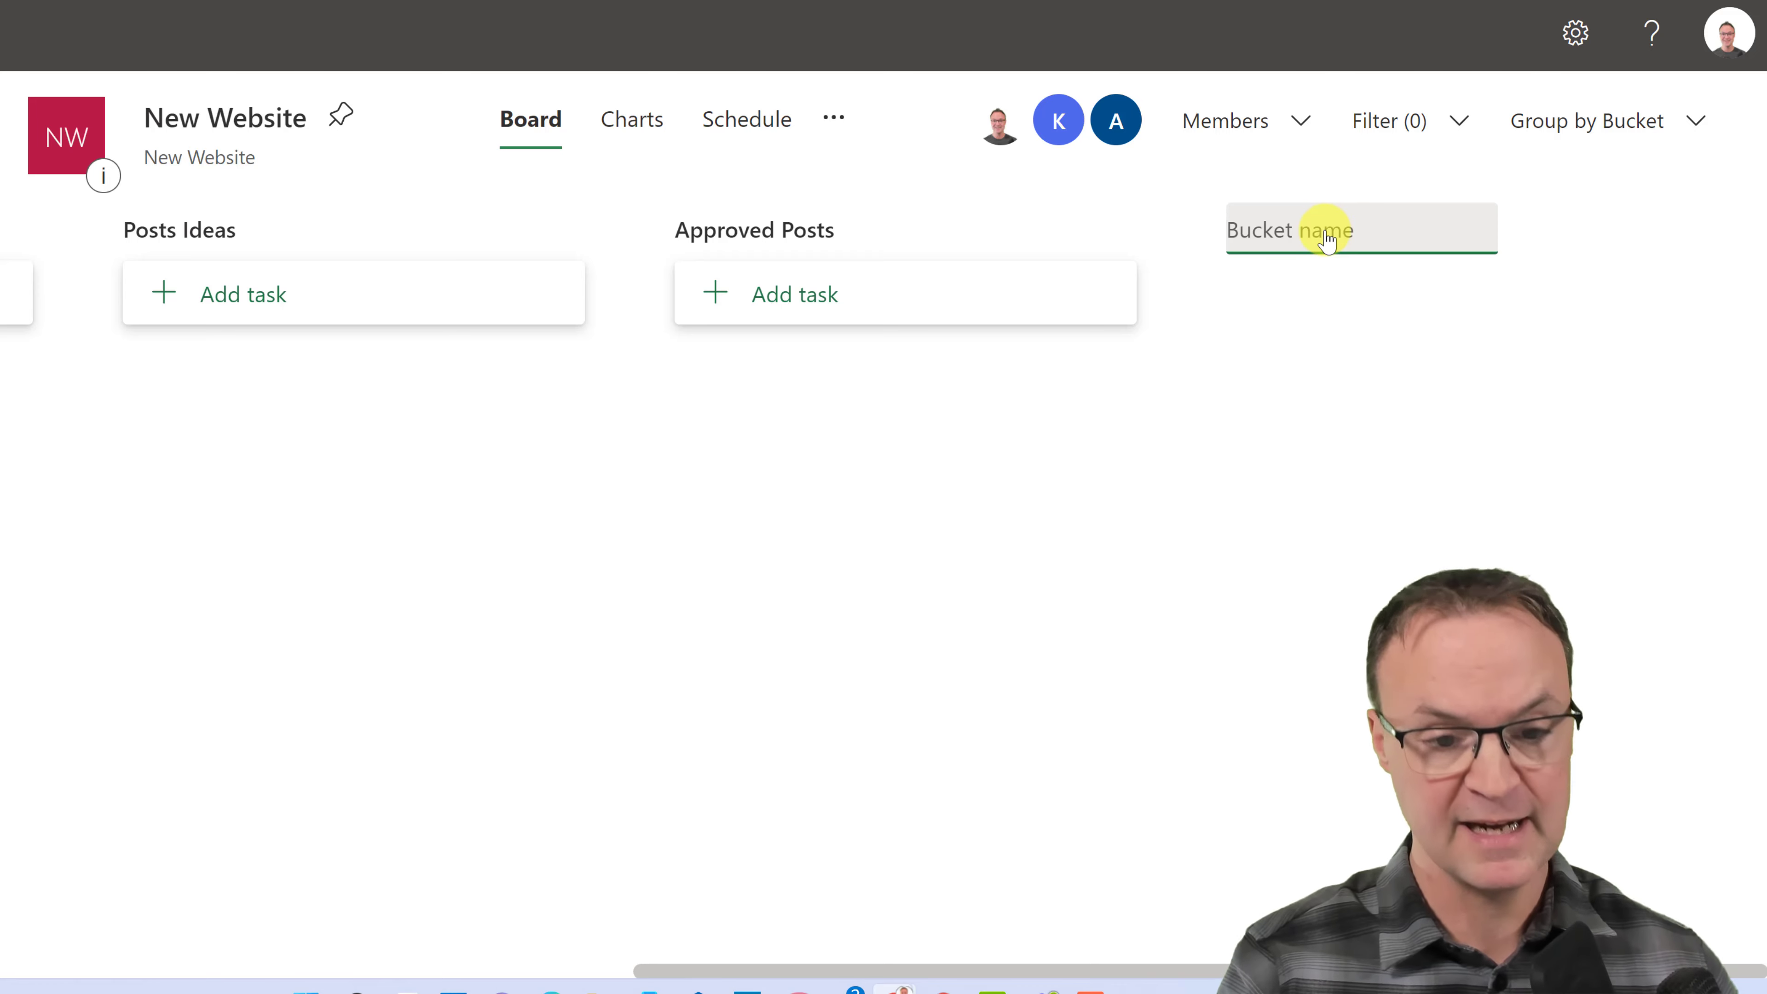
{"action": "type", "text": "AD"}
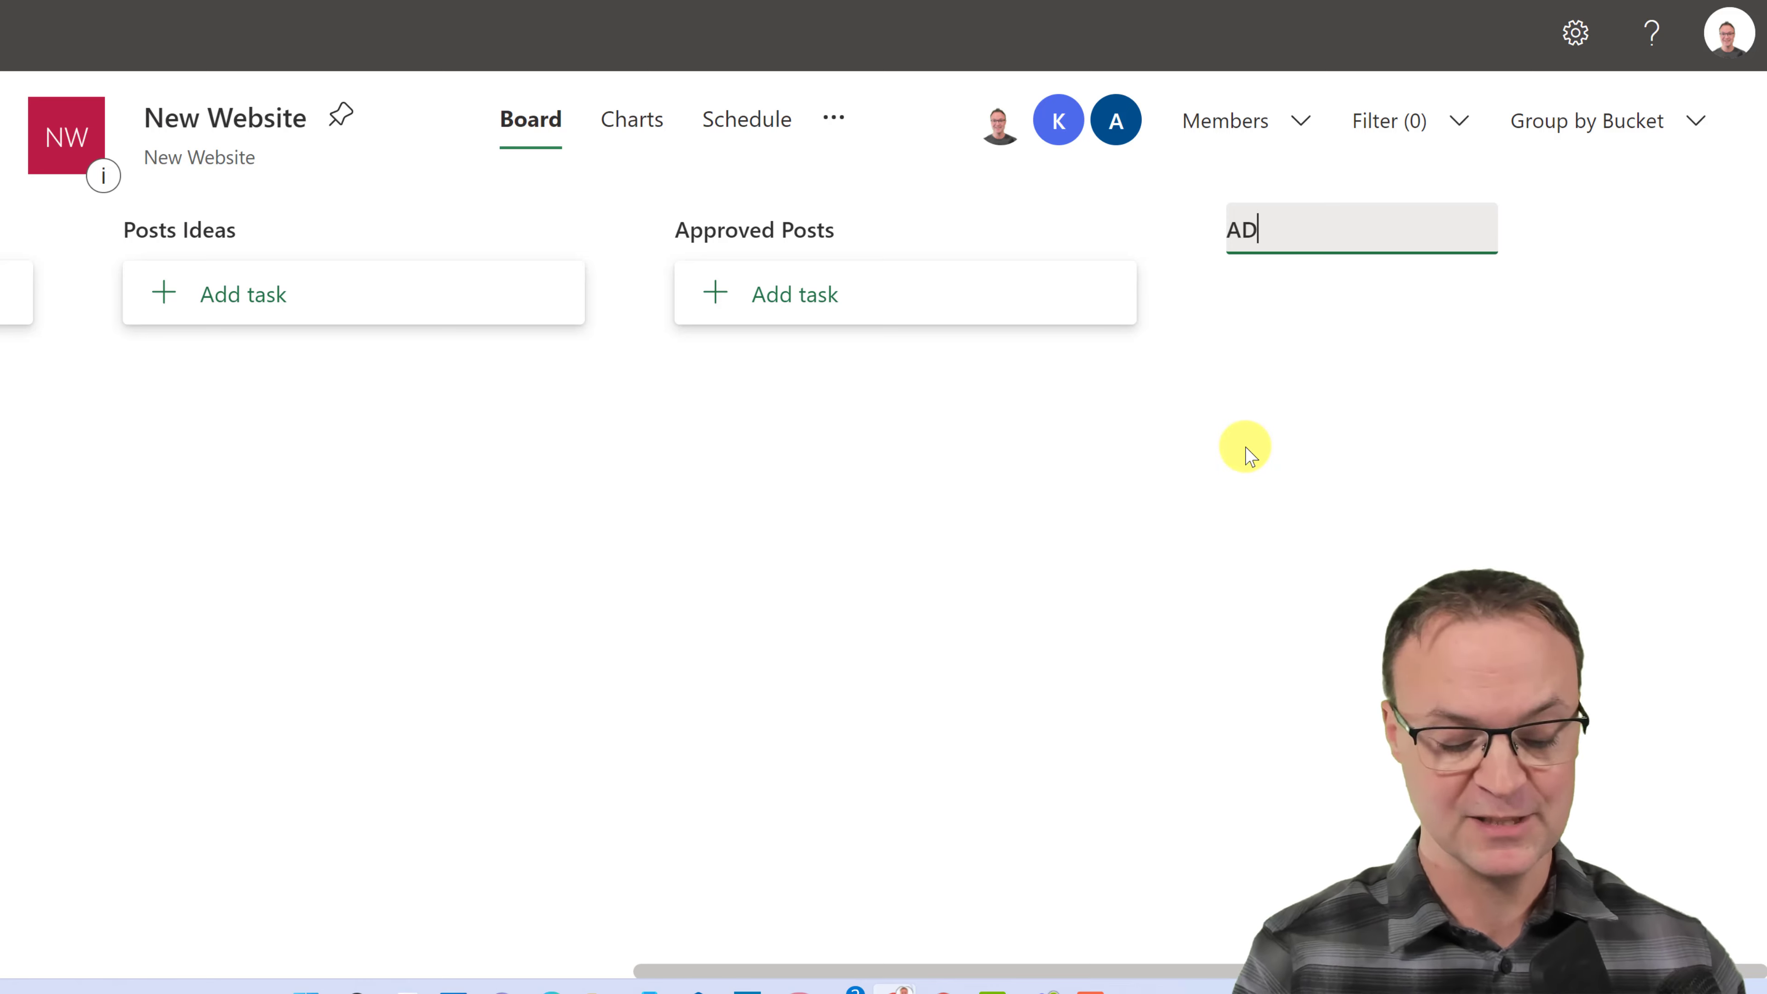
{"action": "type", "text": "s"}
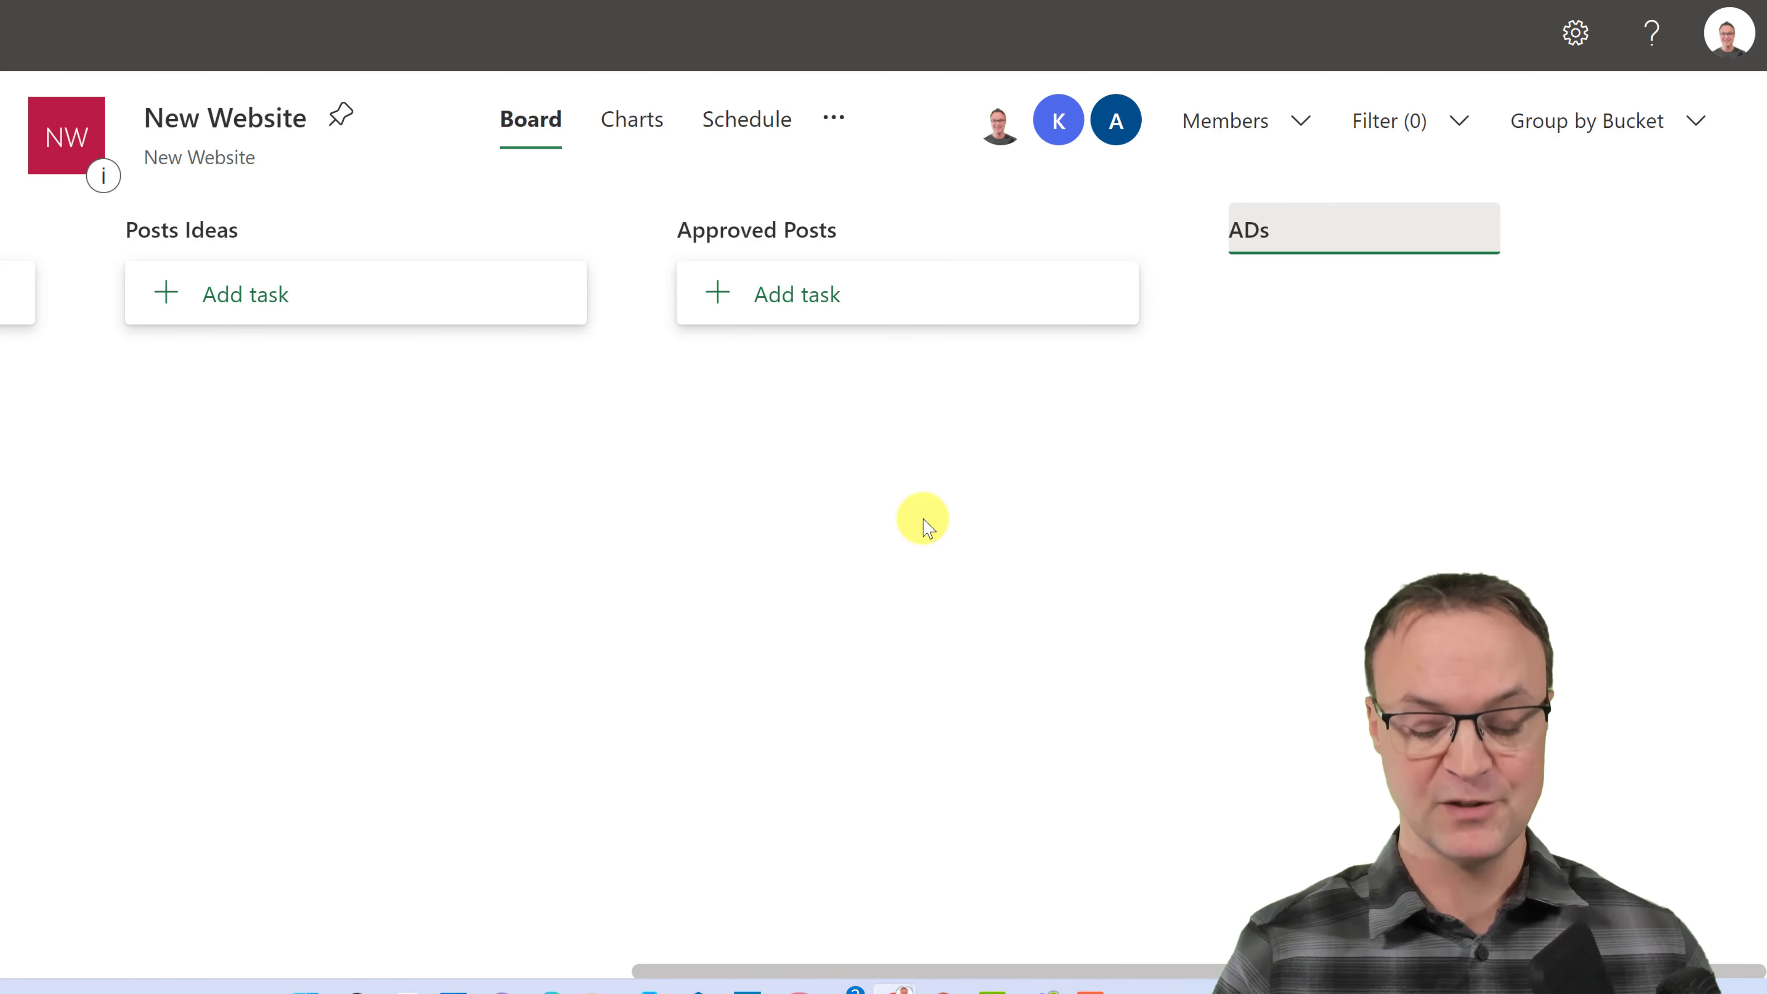
{"action": "key", "text": "Return"}
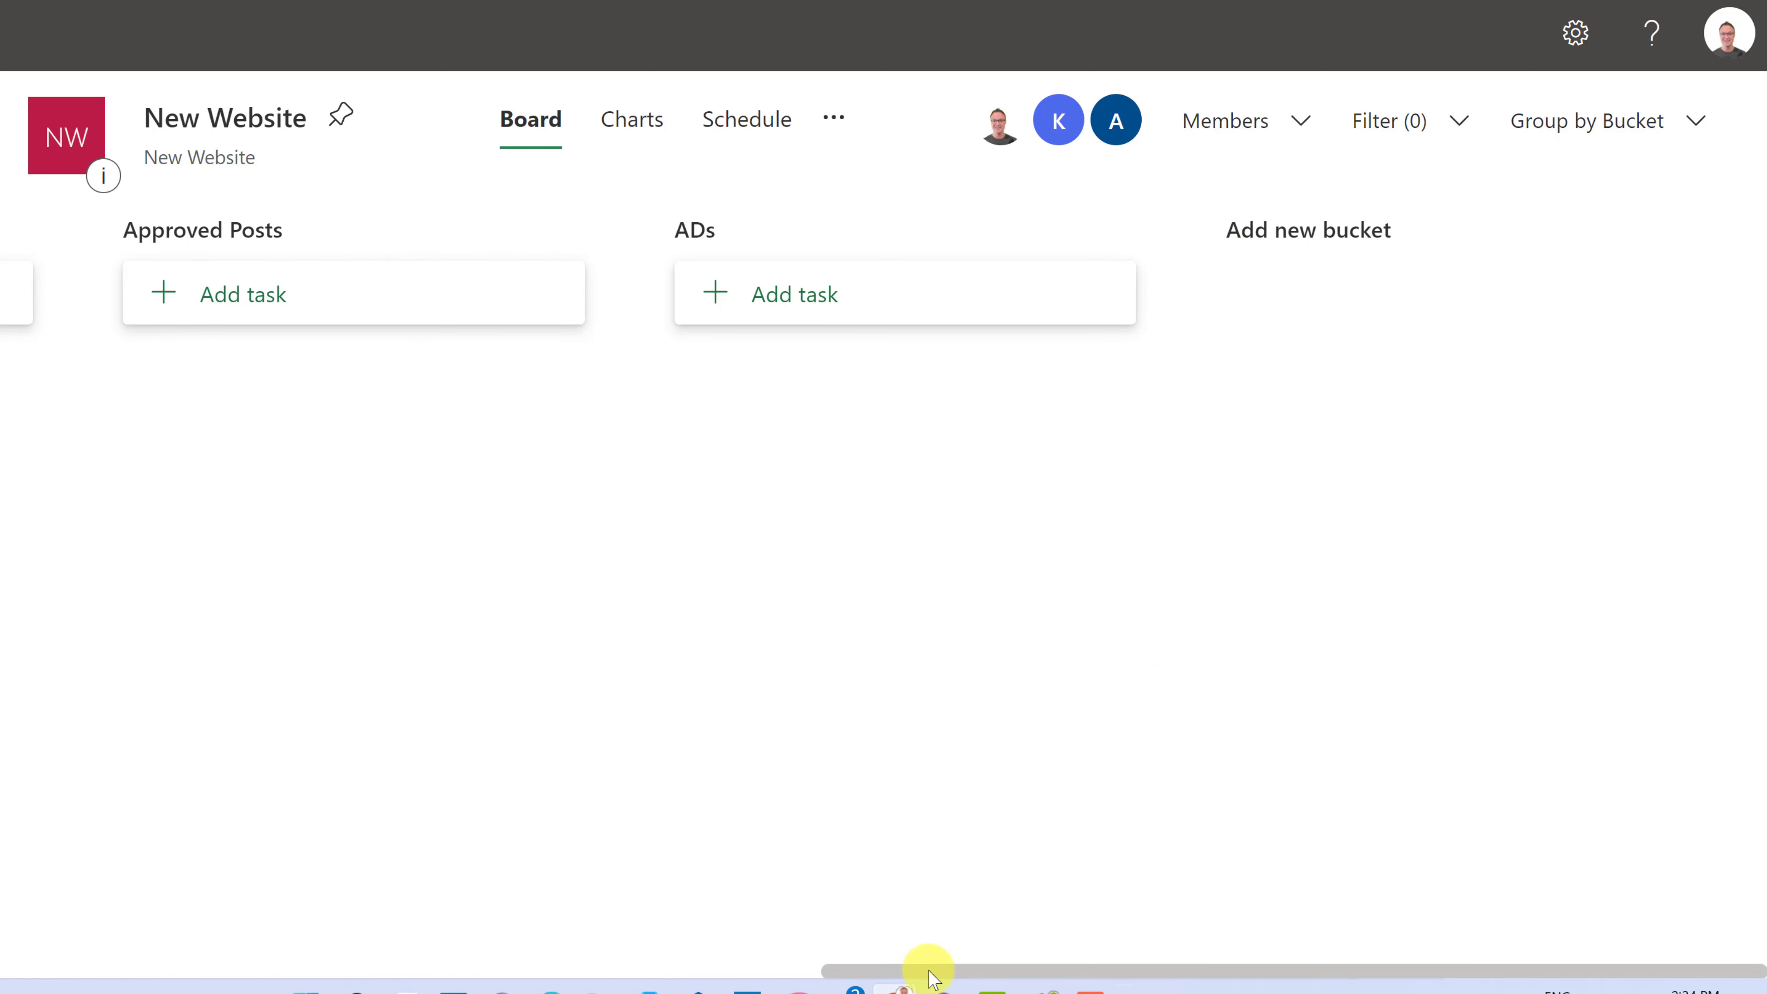
{"action": "left_click_drag", "start_coordinate": [926, 966], "coordinate": [383, 865]}
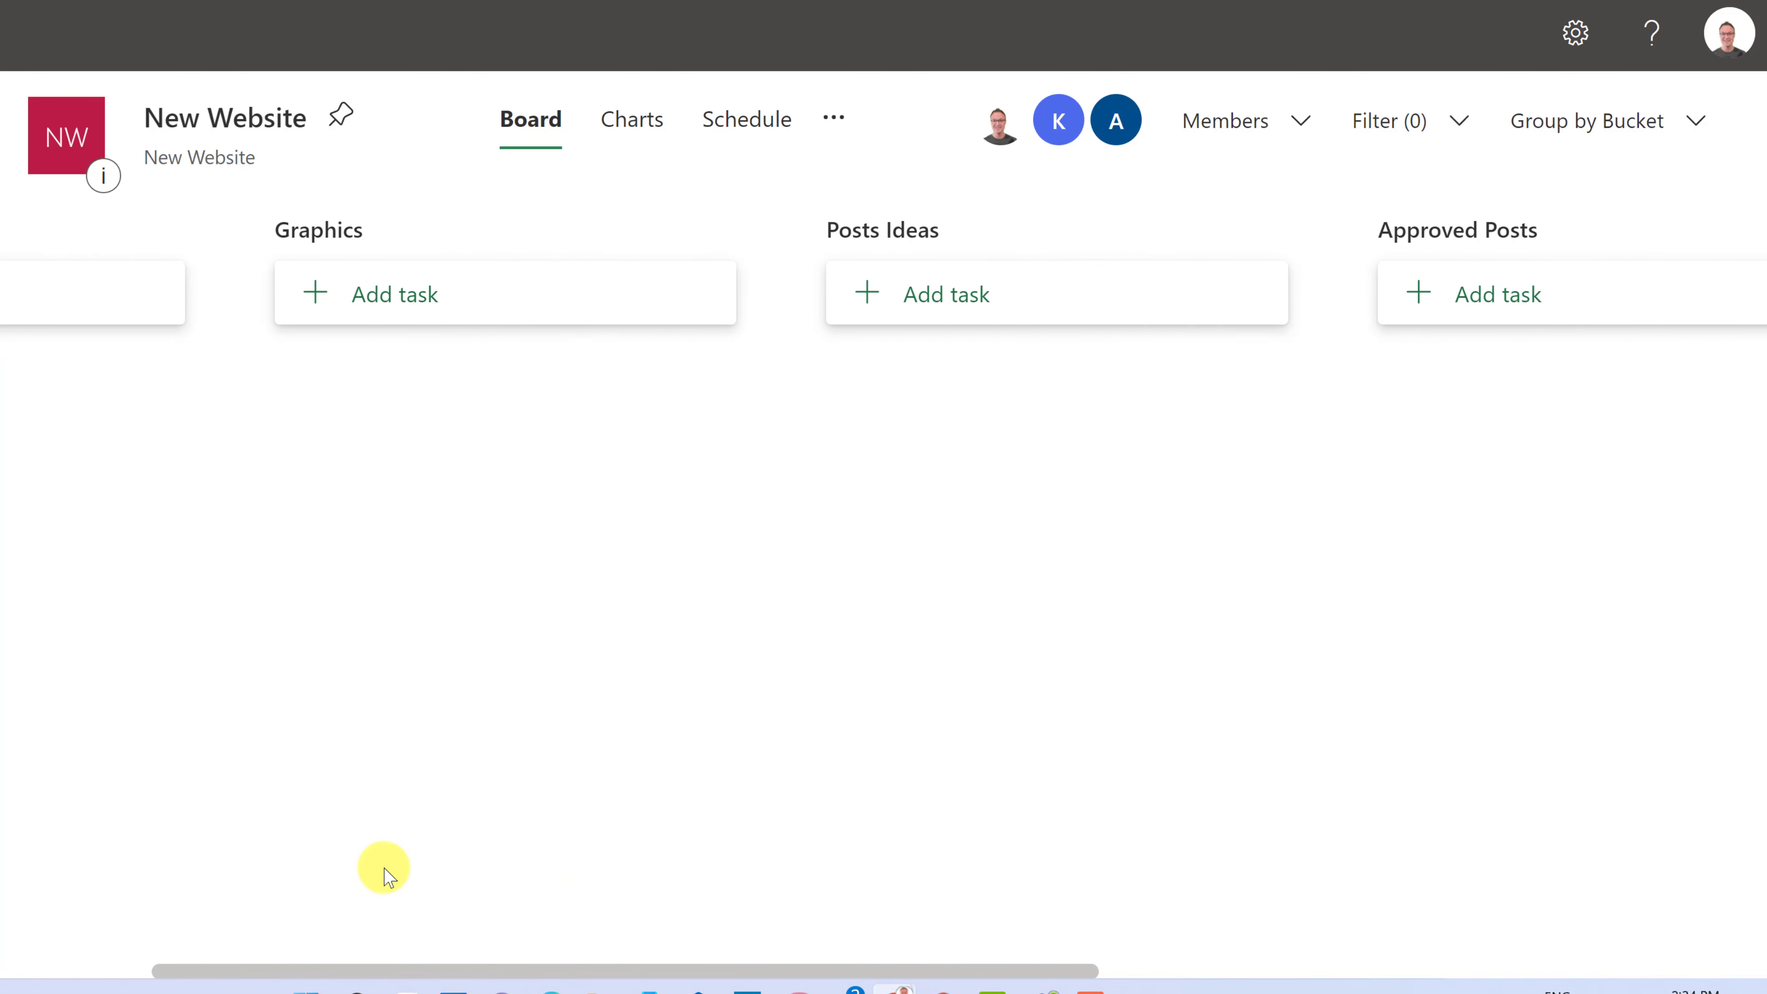
- Start a Header task in the Graphics bucket with a January 20 due date
{"action": "left_click", "coordinate": [411, 296]}
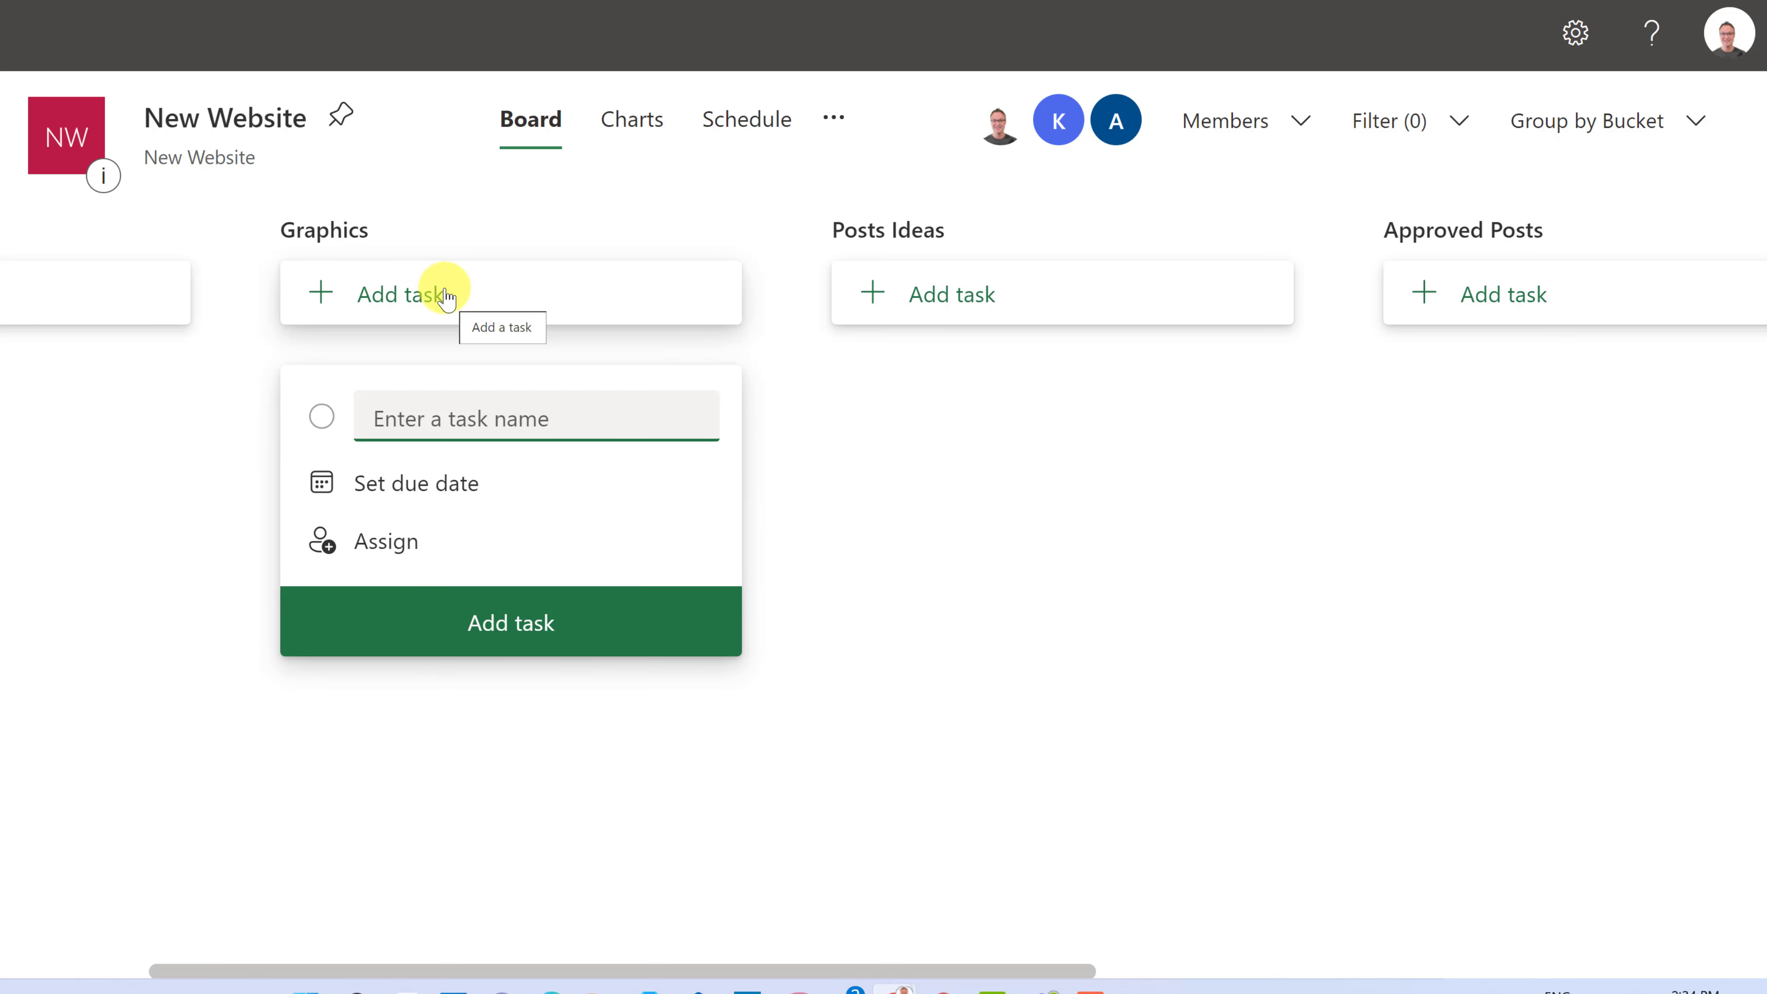
{"action": "type", "text": "Header"}
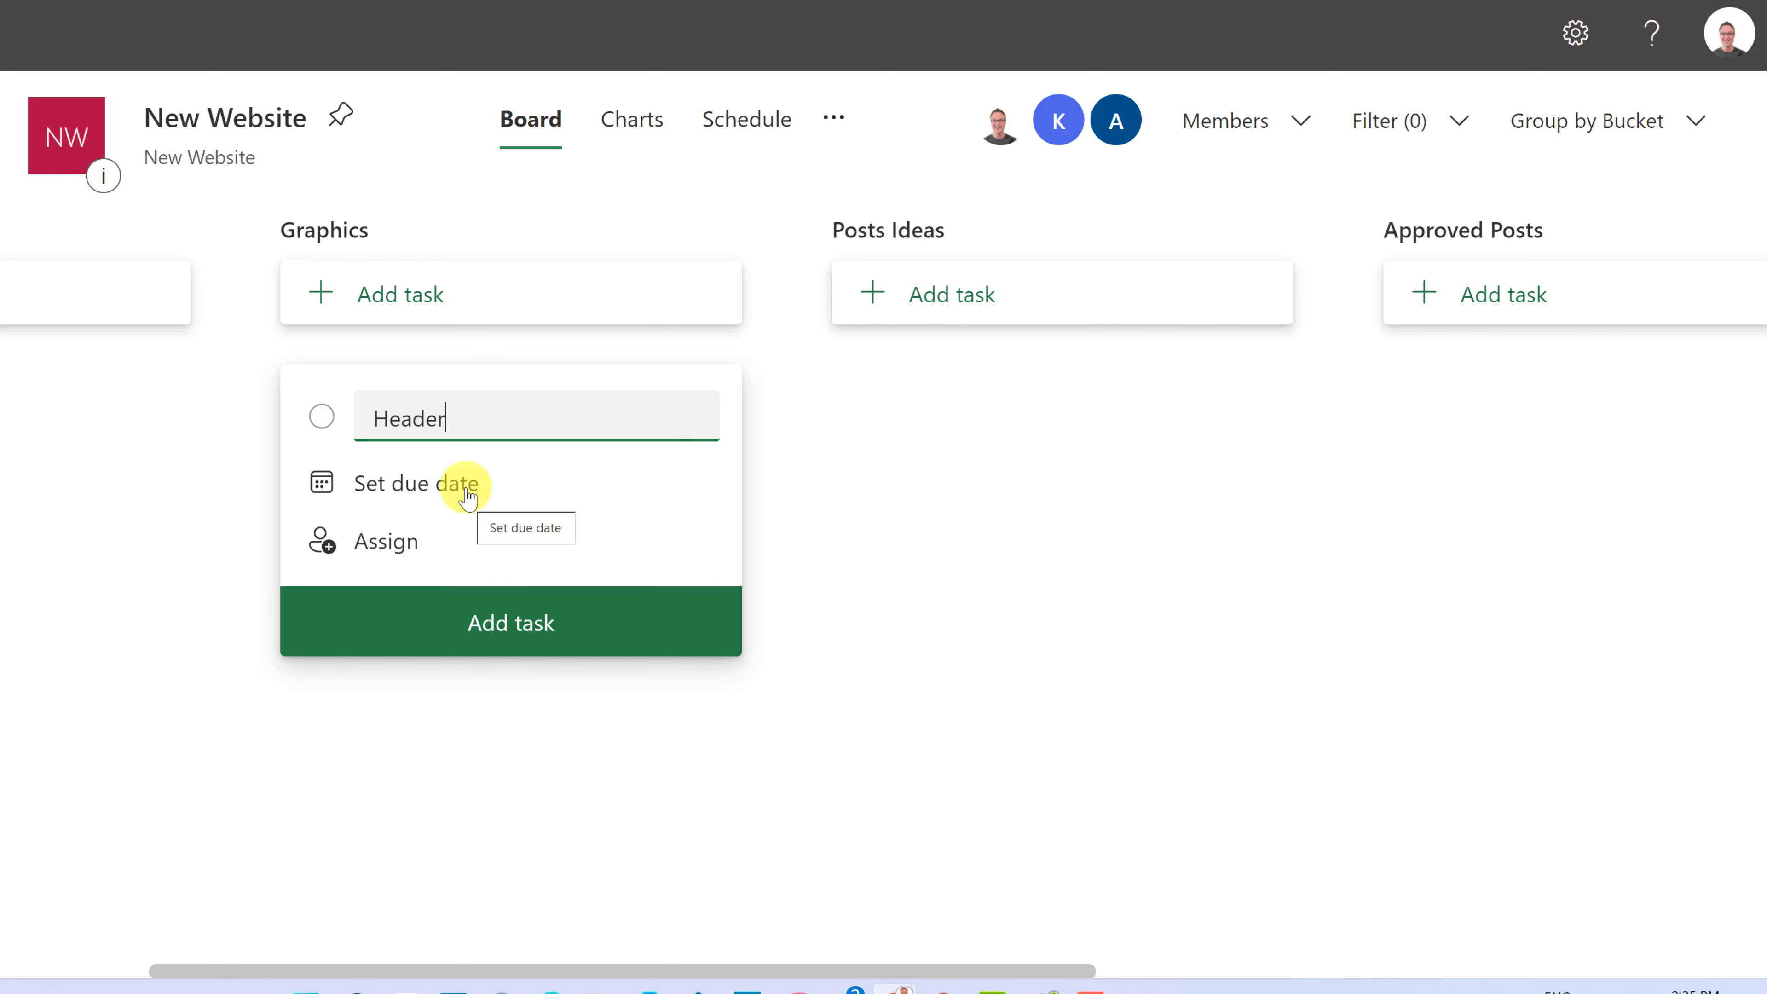
{"action": "left_click", "coordinate": [465, 485]}
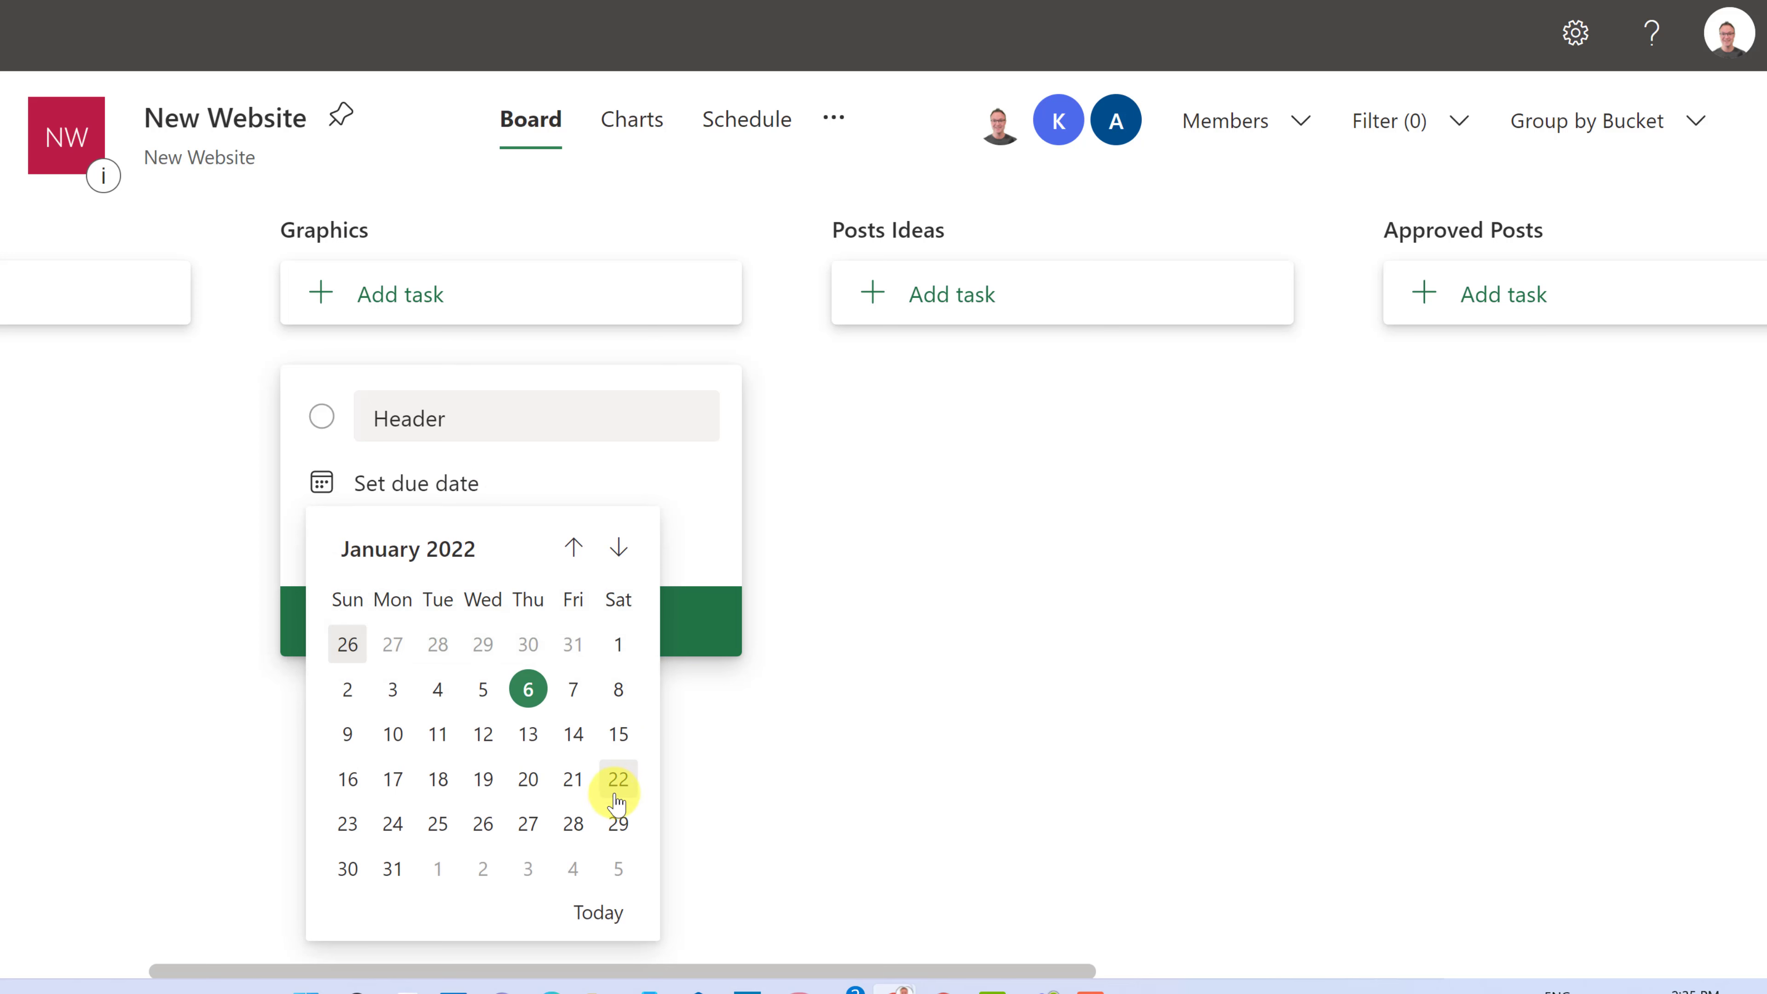
{"action": "left_click", "coordinate": [541, 793]}
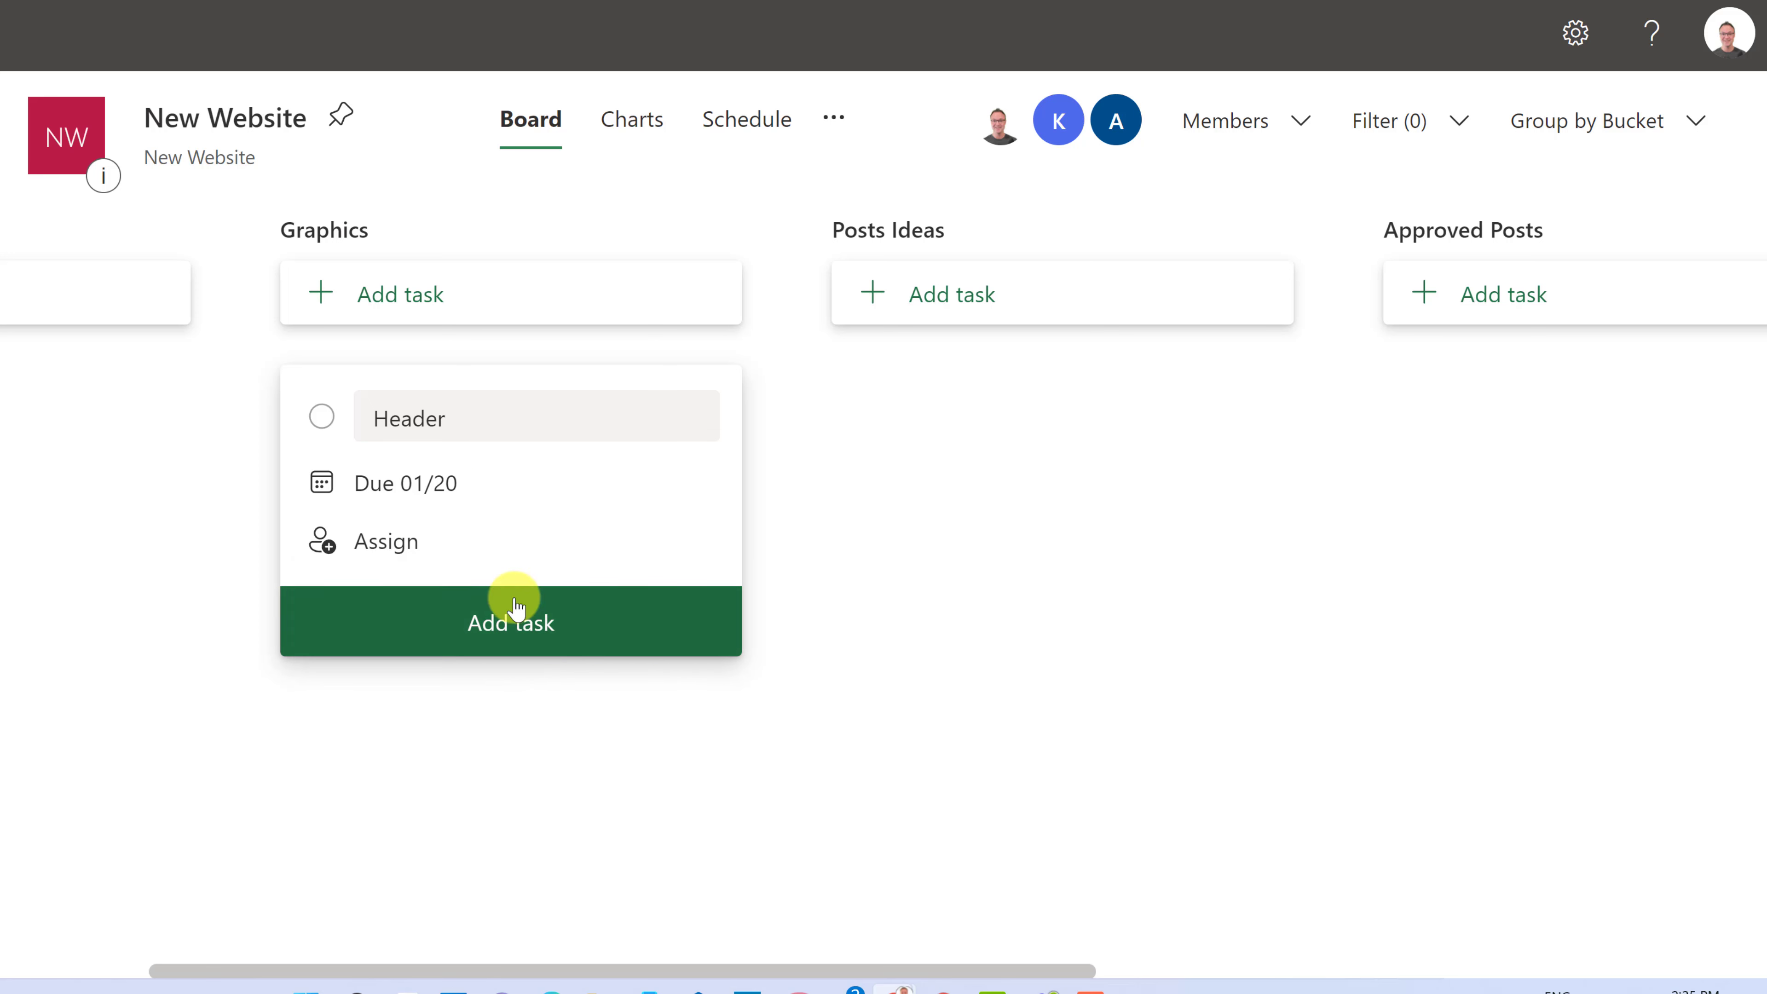
{"action": "left_click", "coordinate": [439, 483]}
{"action": "left_click", "coordinate": [529, 778]}
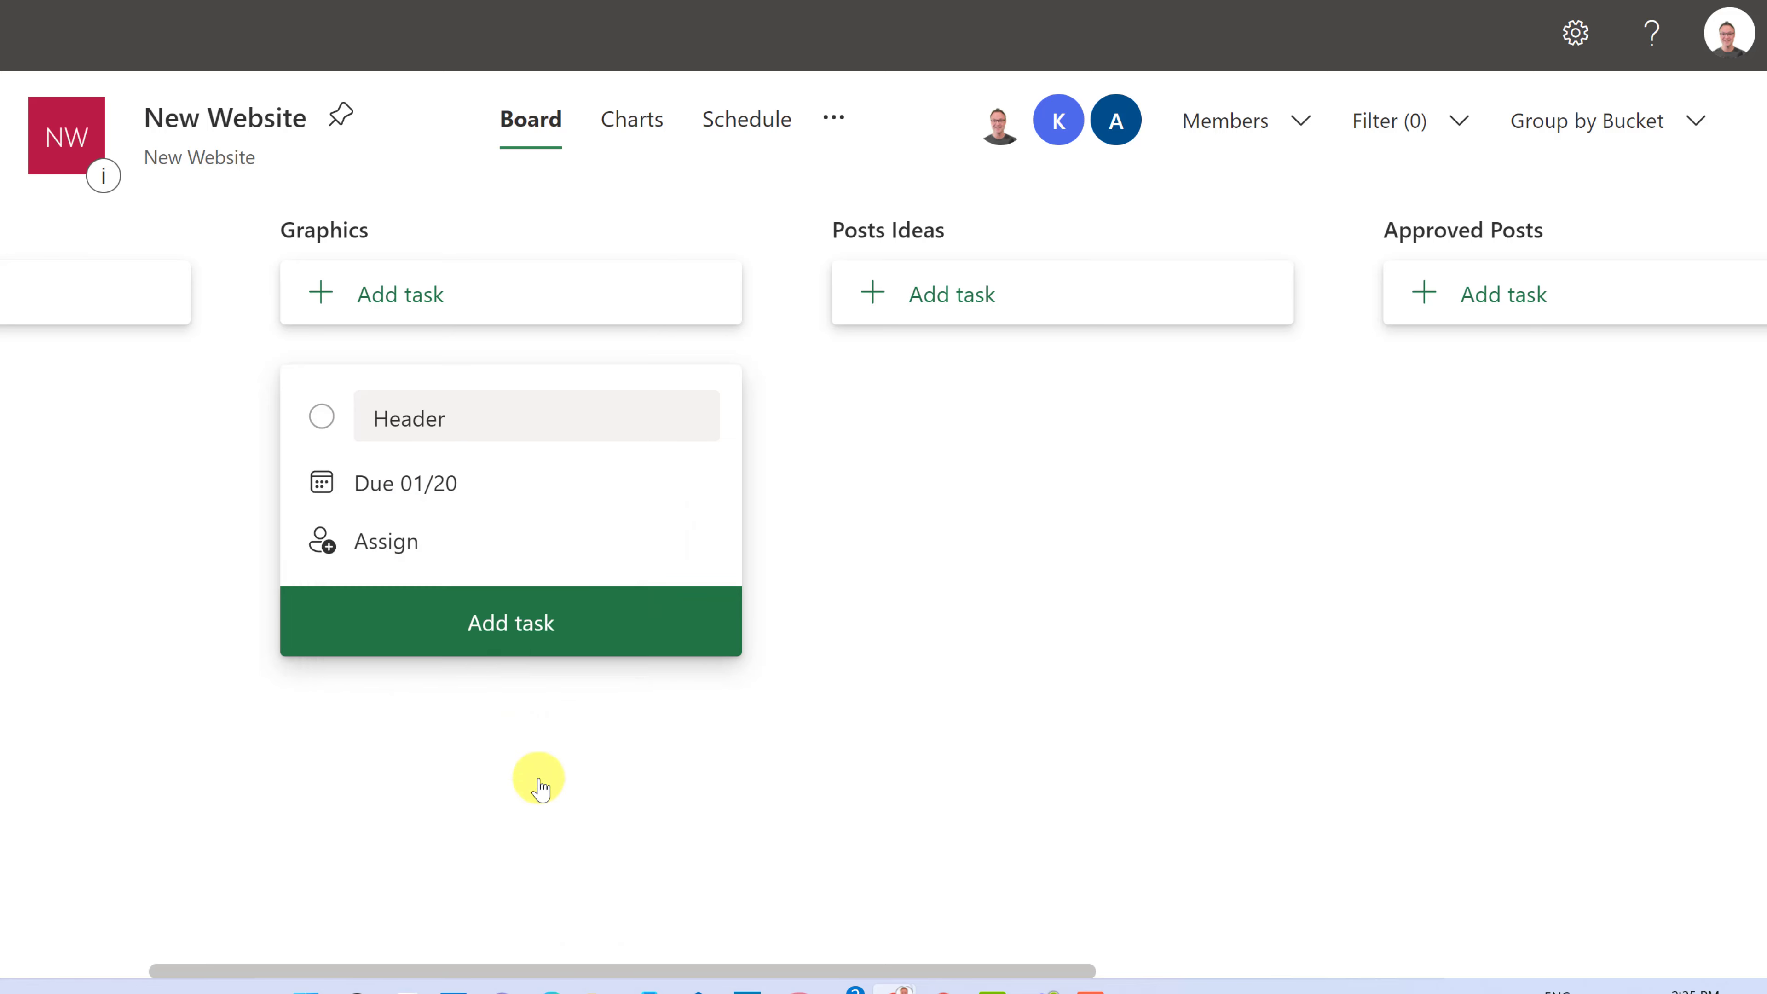
- Assign the Header task to a plan member and add it to the bucket
{"action": "left_click", "coordinate": [389, 546]}
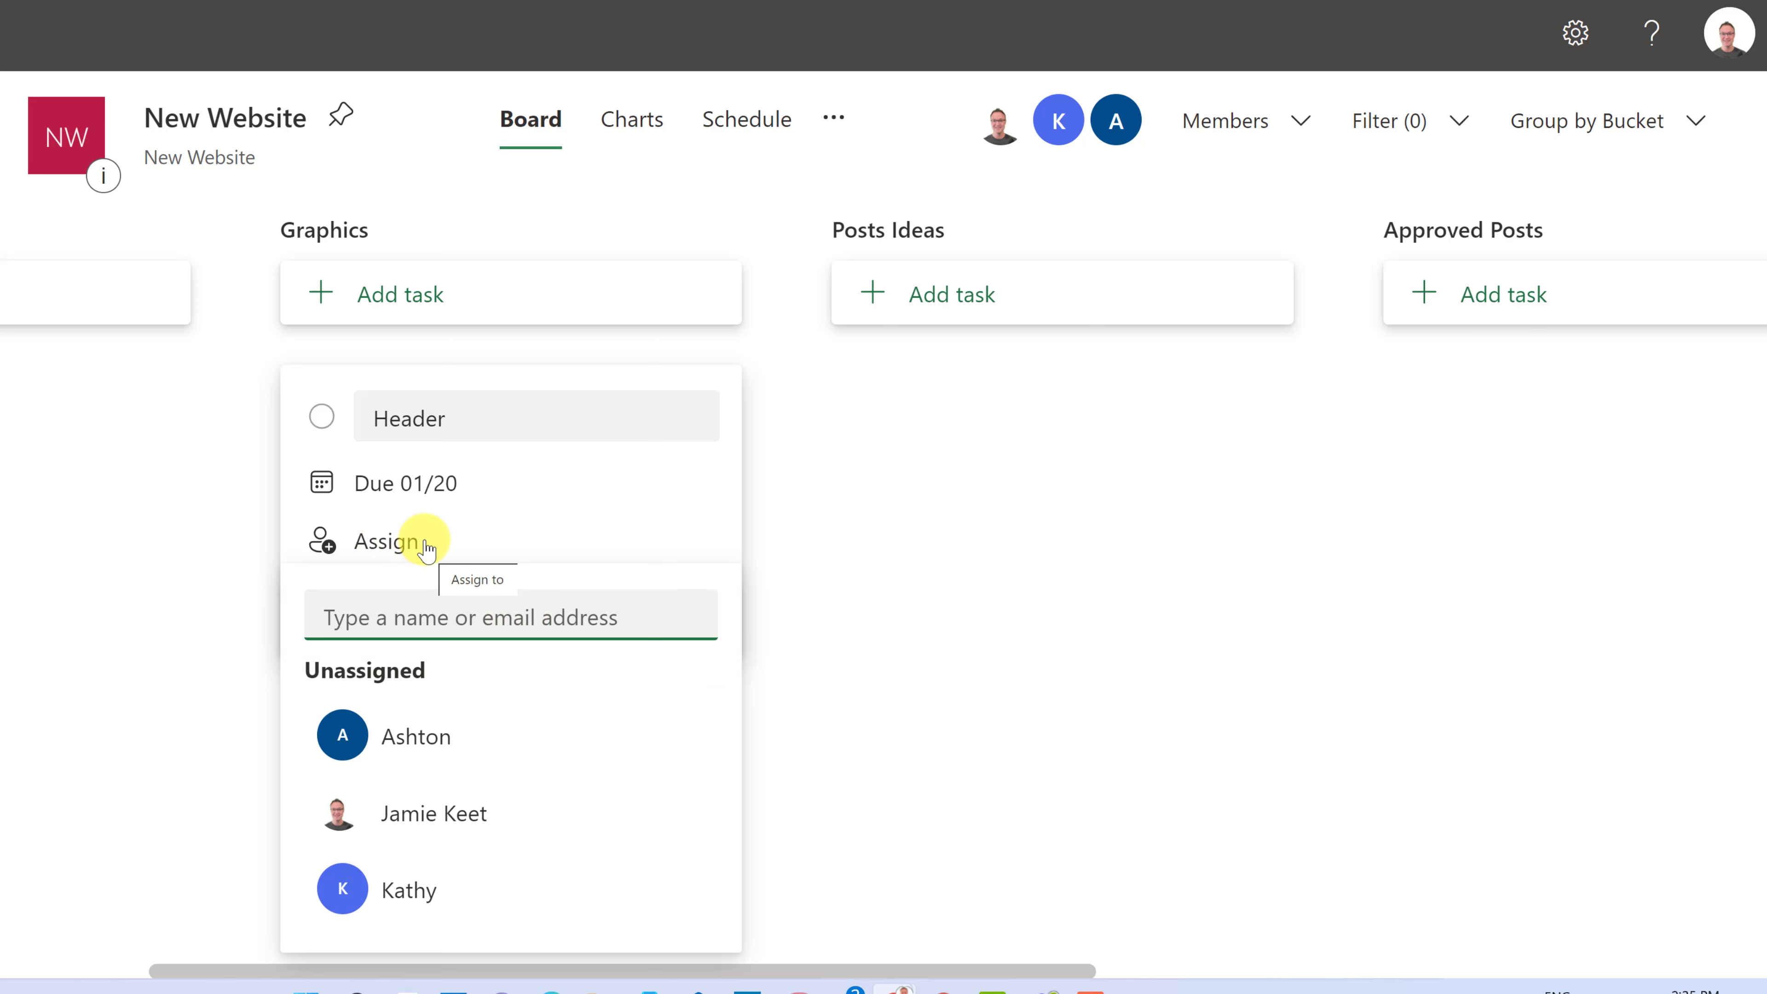
{"action": "left_click", "coordinate": [448, 738]}
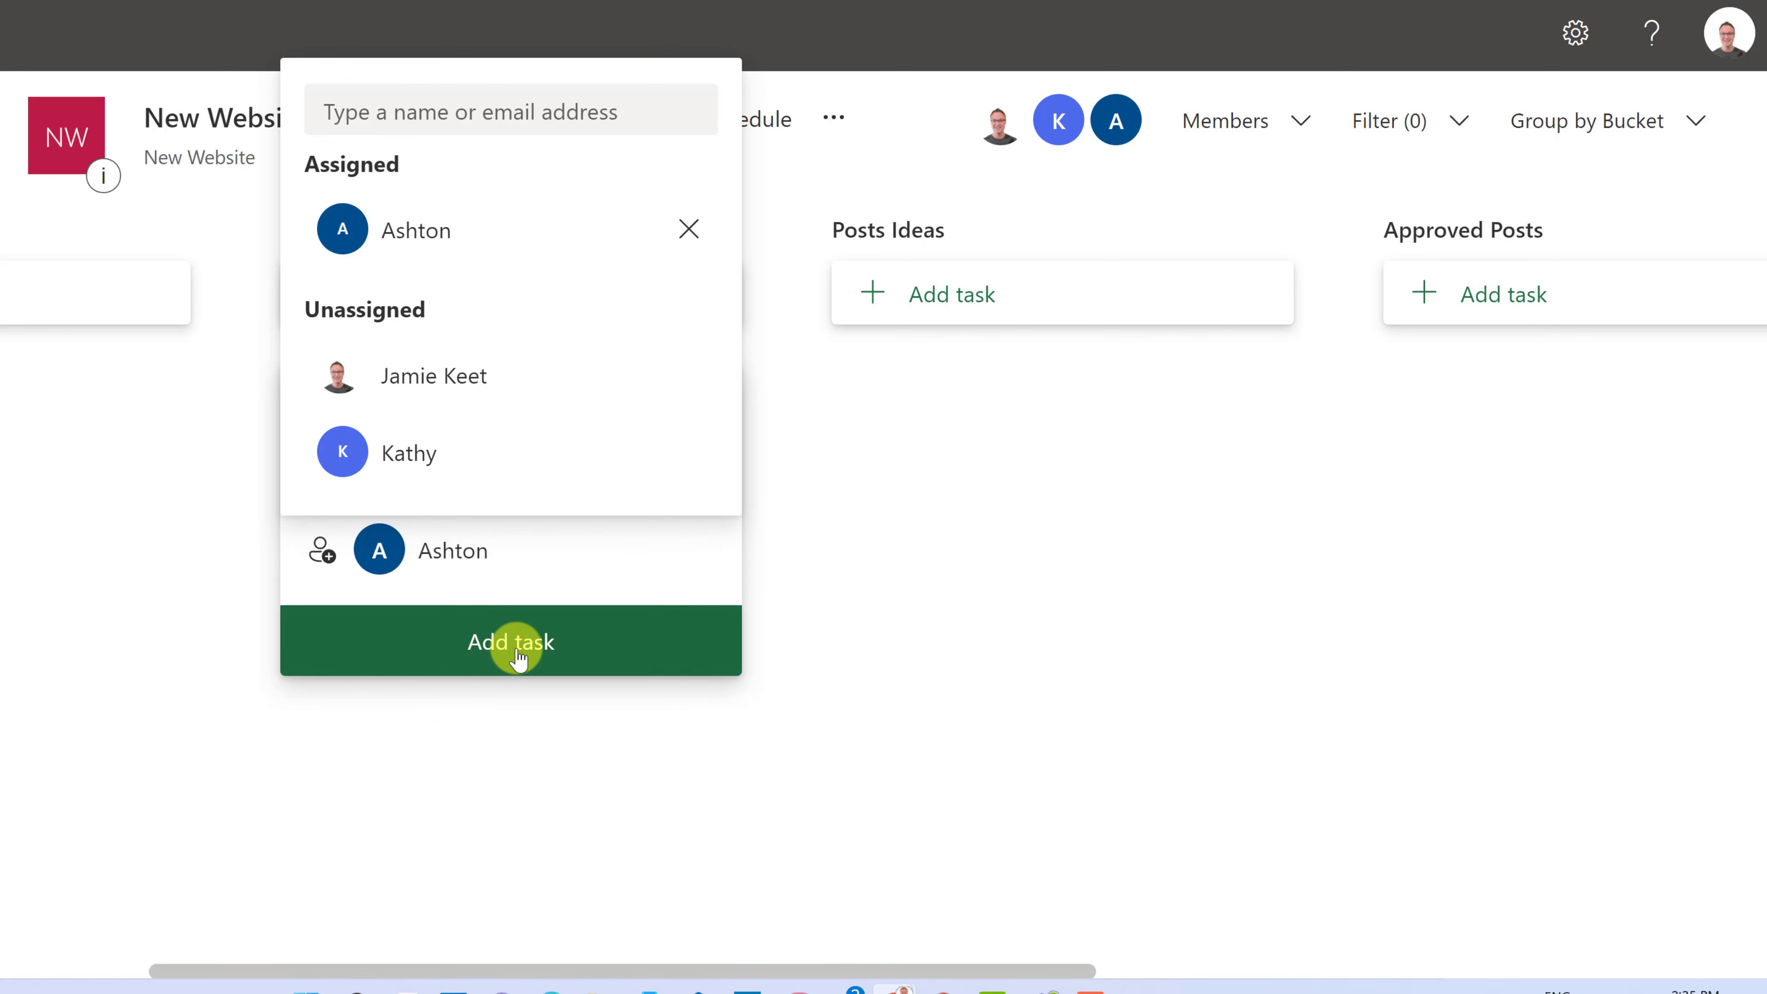
{"action": "left_click", "coordinate": [513, 644]}
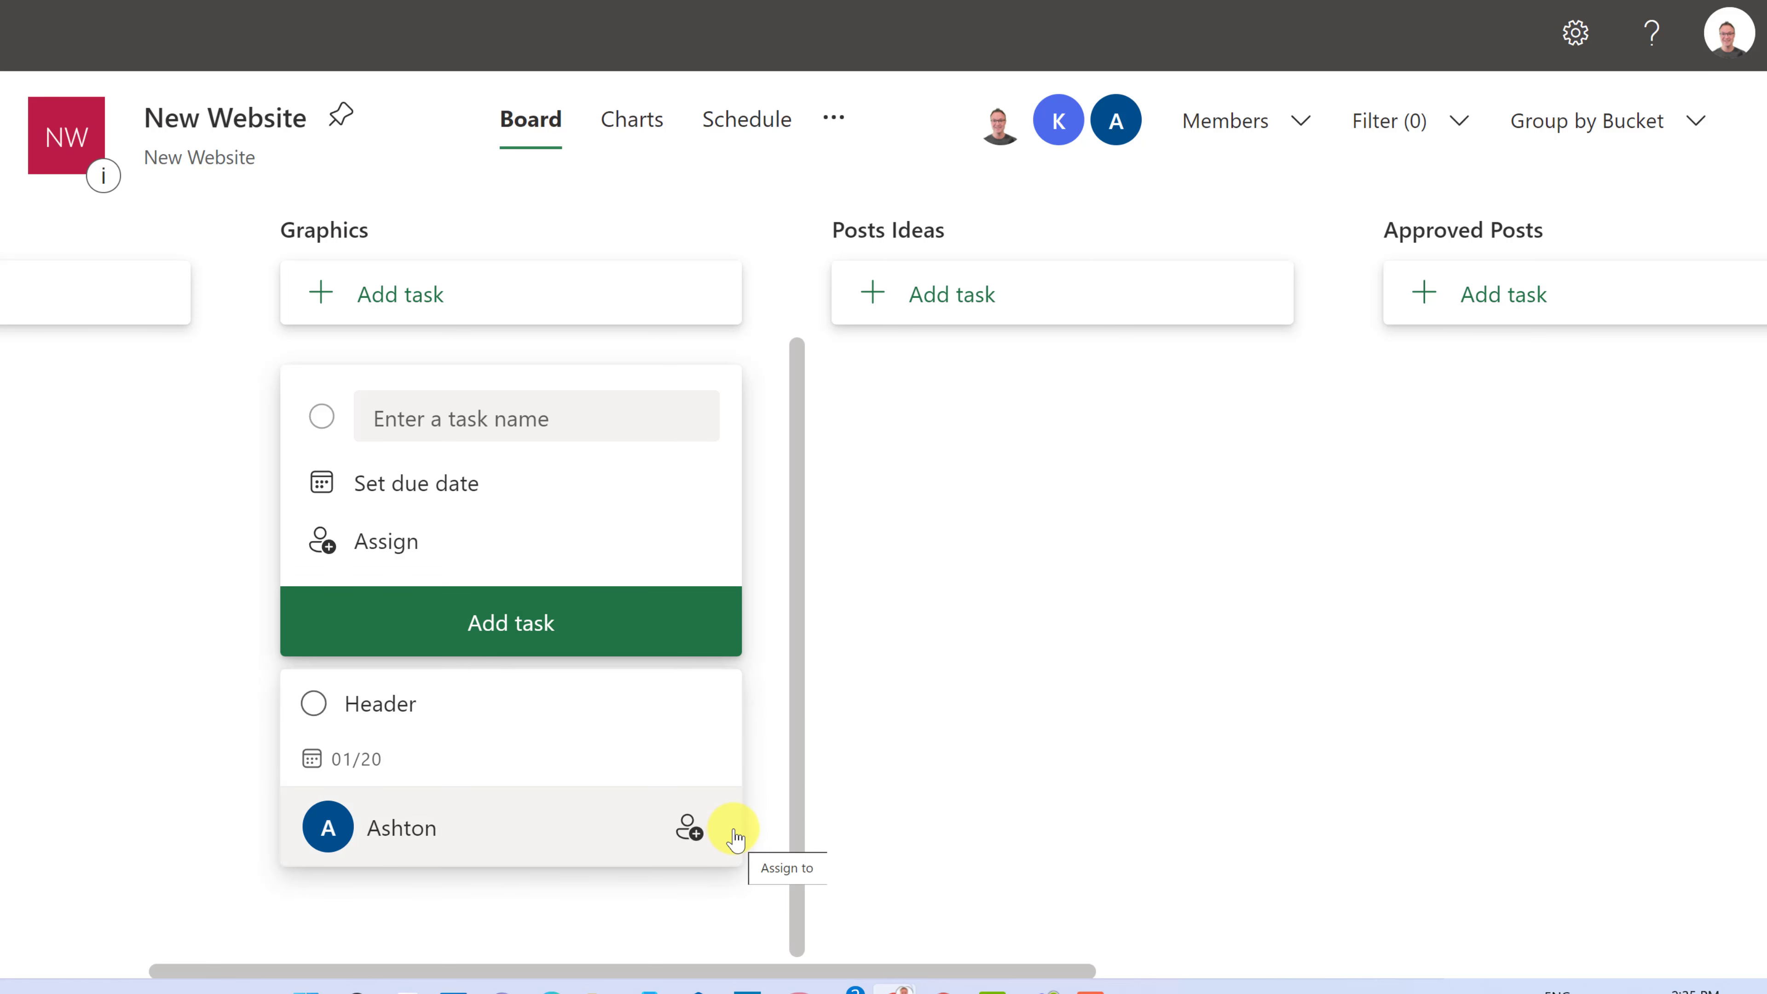
{"action": "left_click", "coordinate": [924, 775]}
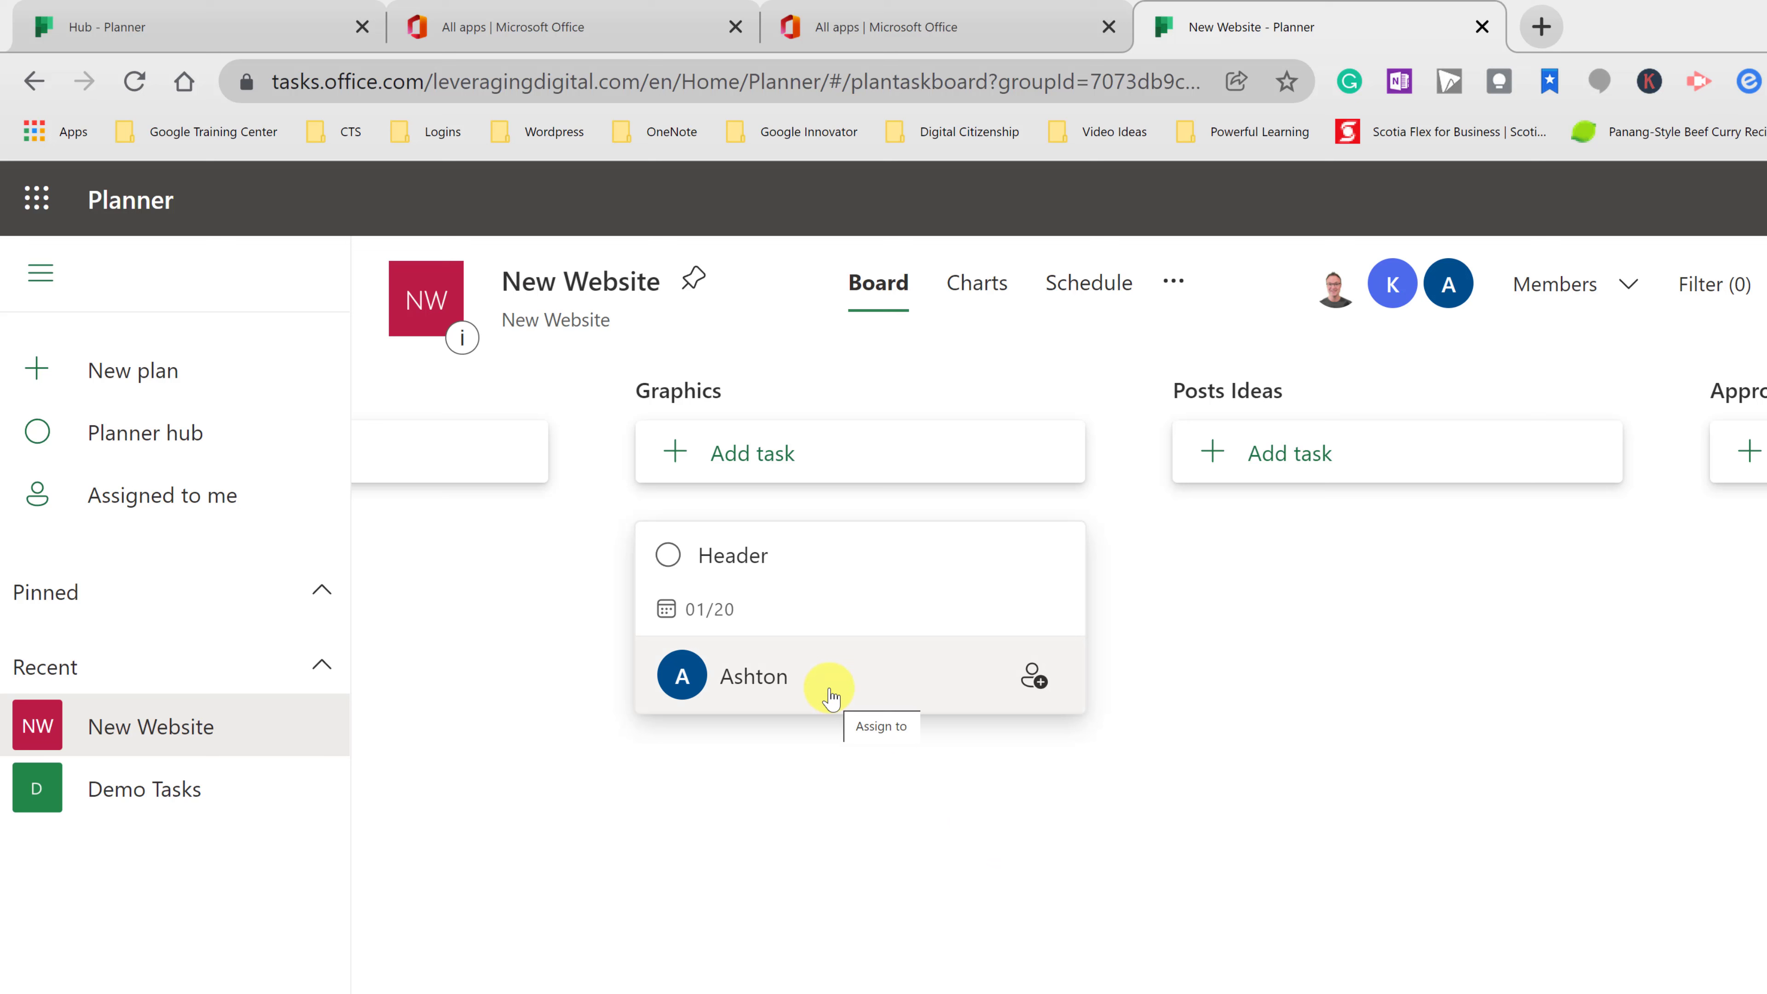
{"action": "left_click", "coordinate": [1034, 685]}
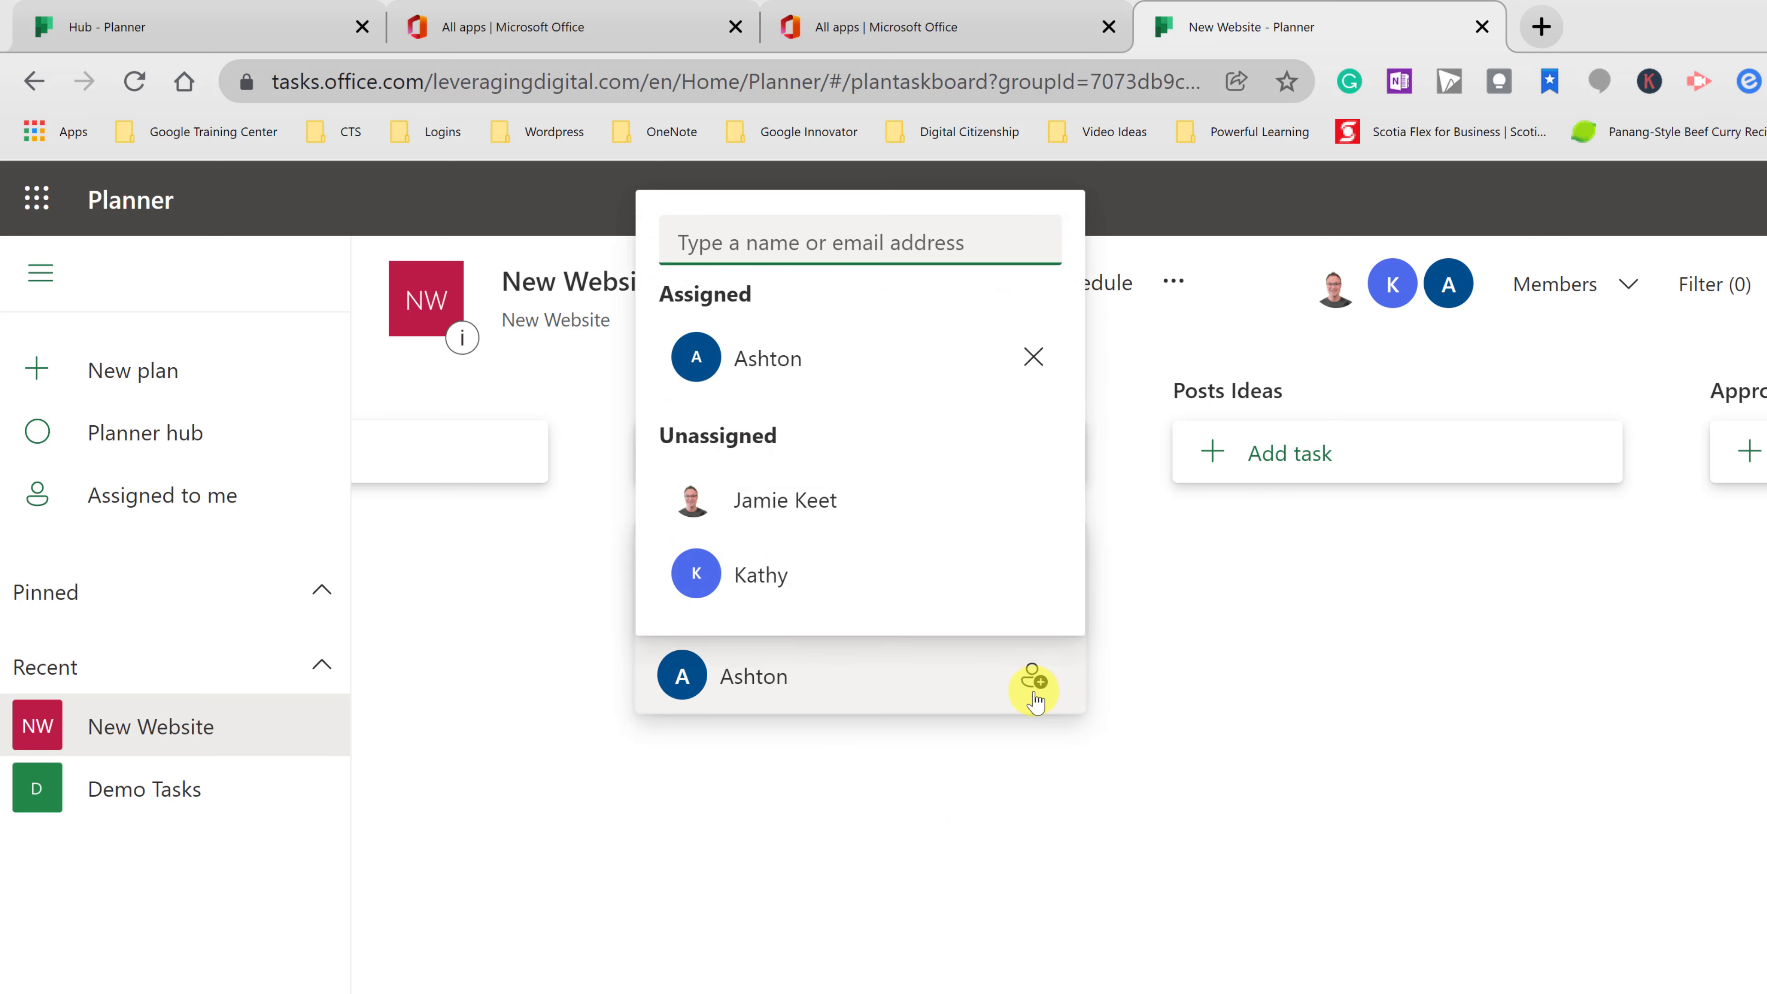
{"action": "left_click", "coordinate": [922, 792]}
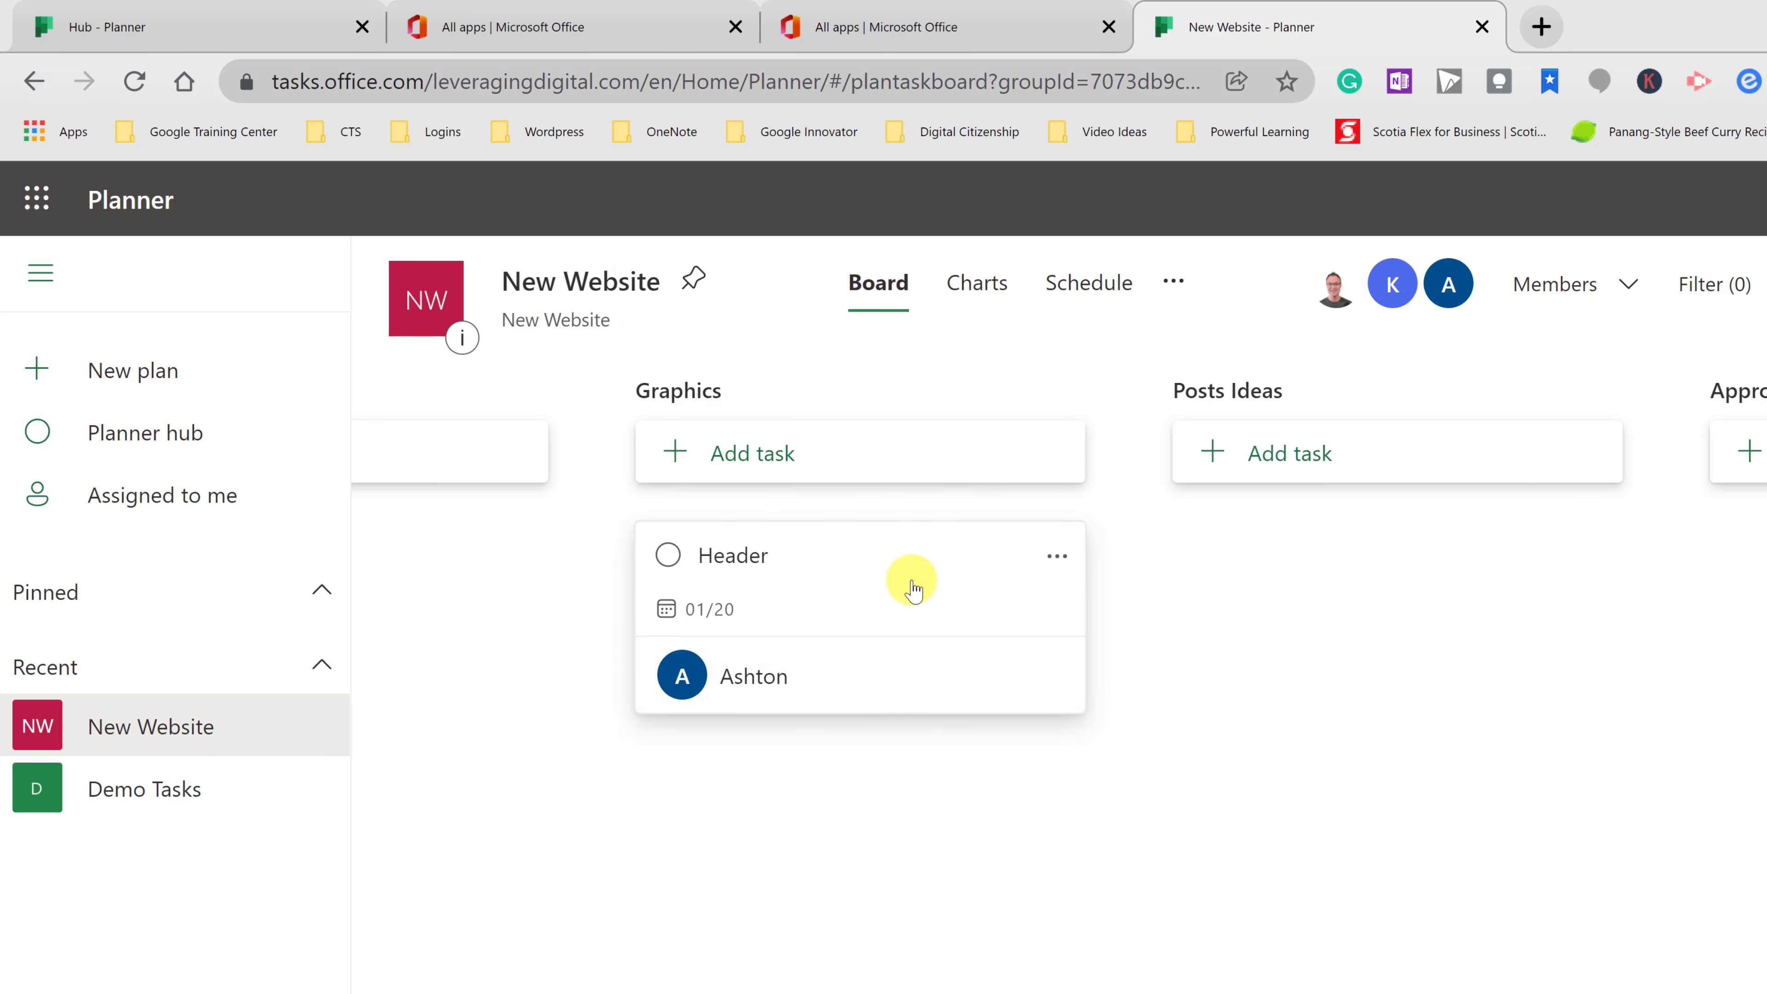
- Open the Header task's details and tag it with the Blue label
{"action": "left_click", "coordinate": [906, 550]}
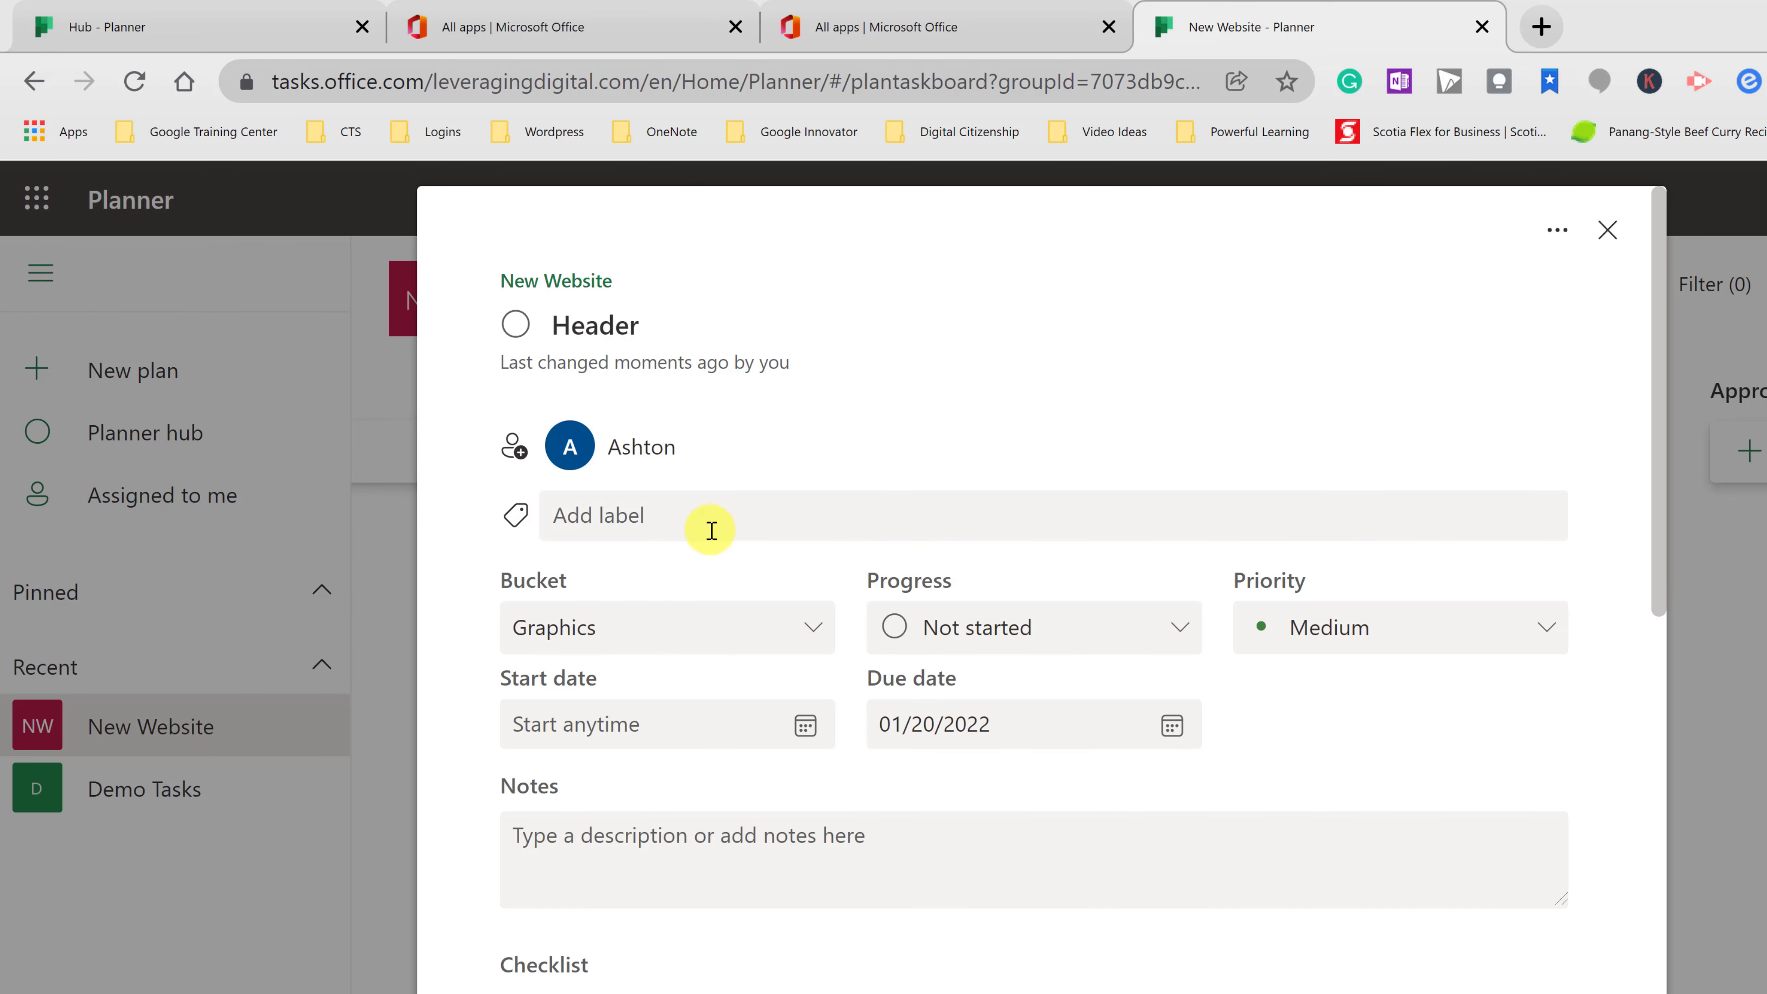
{"action": "left_click", "coordinate": [637, 522]}
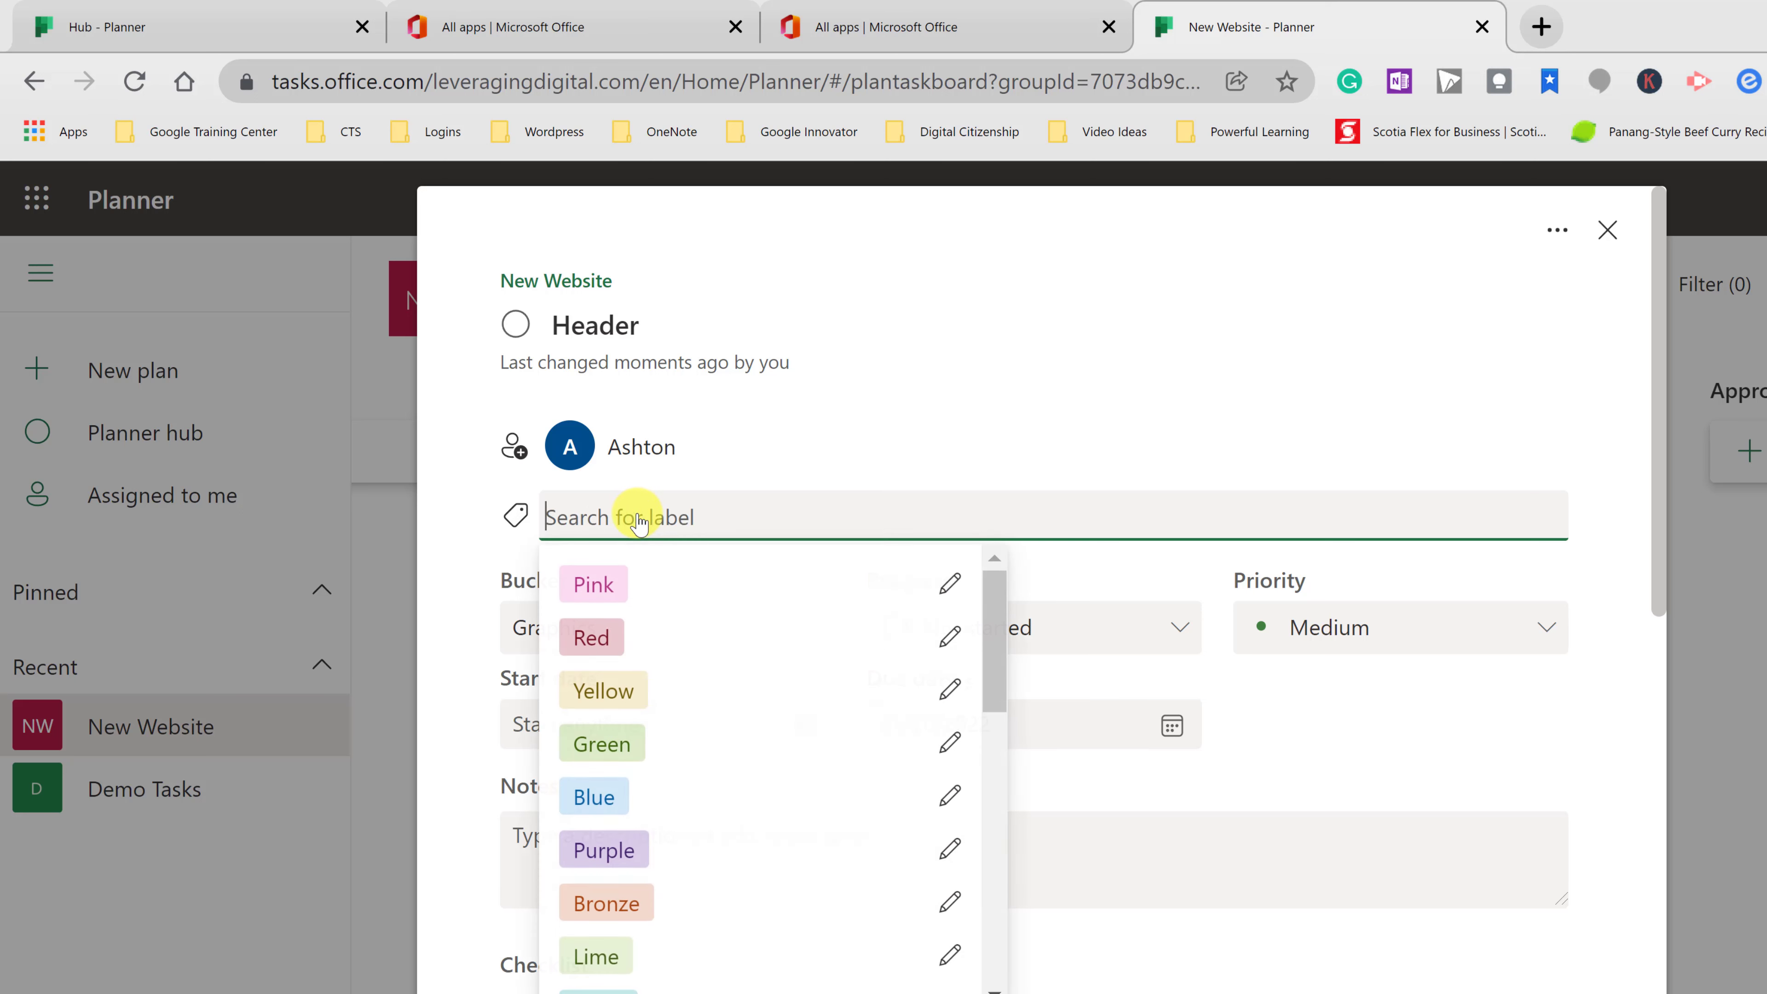
{"action": "left_click", "coordinate": [590, 801]}
{"action": "left_click", "coordinate": [1585, 427]}
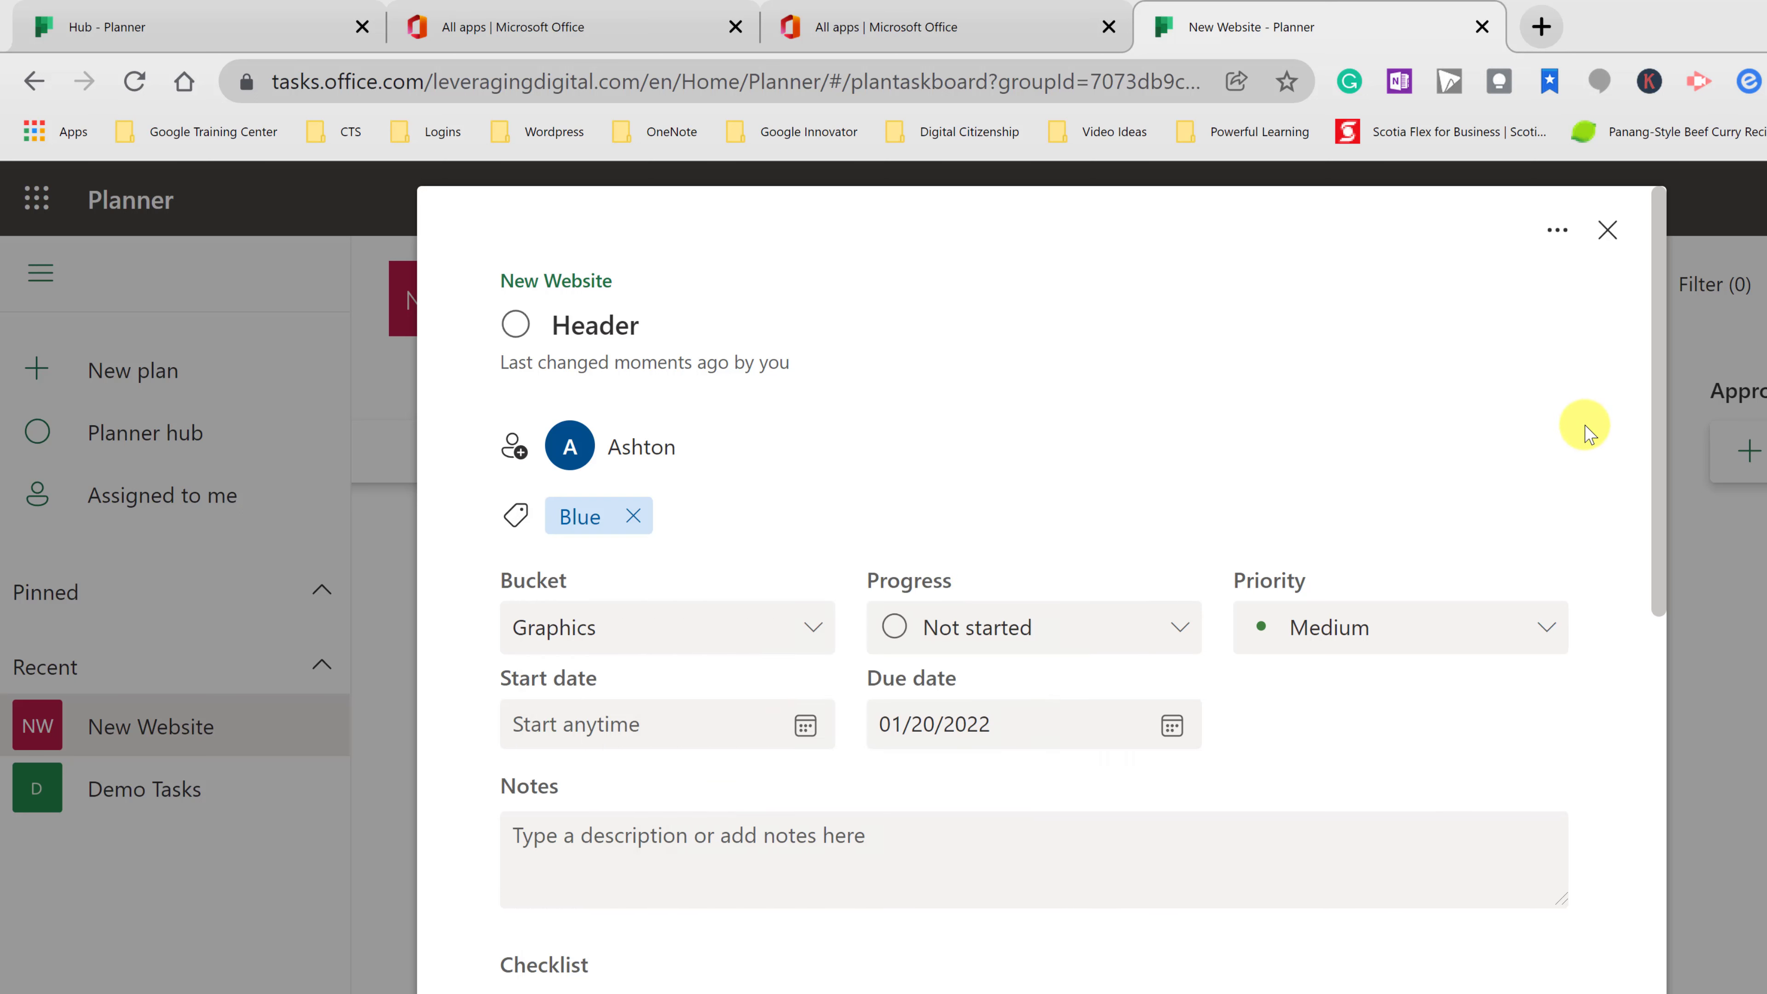
{"action": "scroll", "coordinate": [981, 501], "scroll_direction": "down", "scroll_amount": 2}
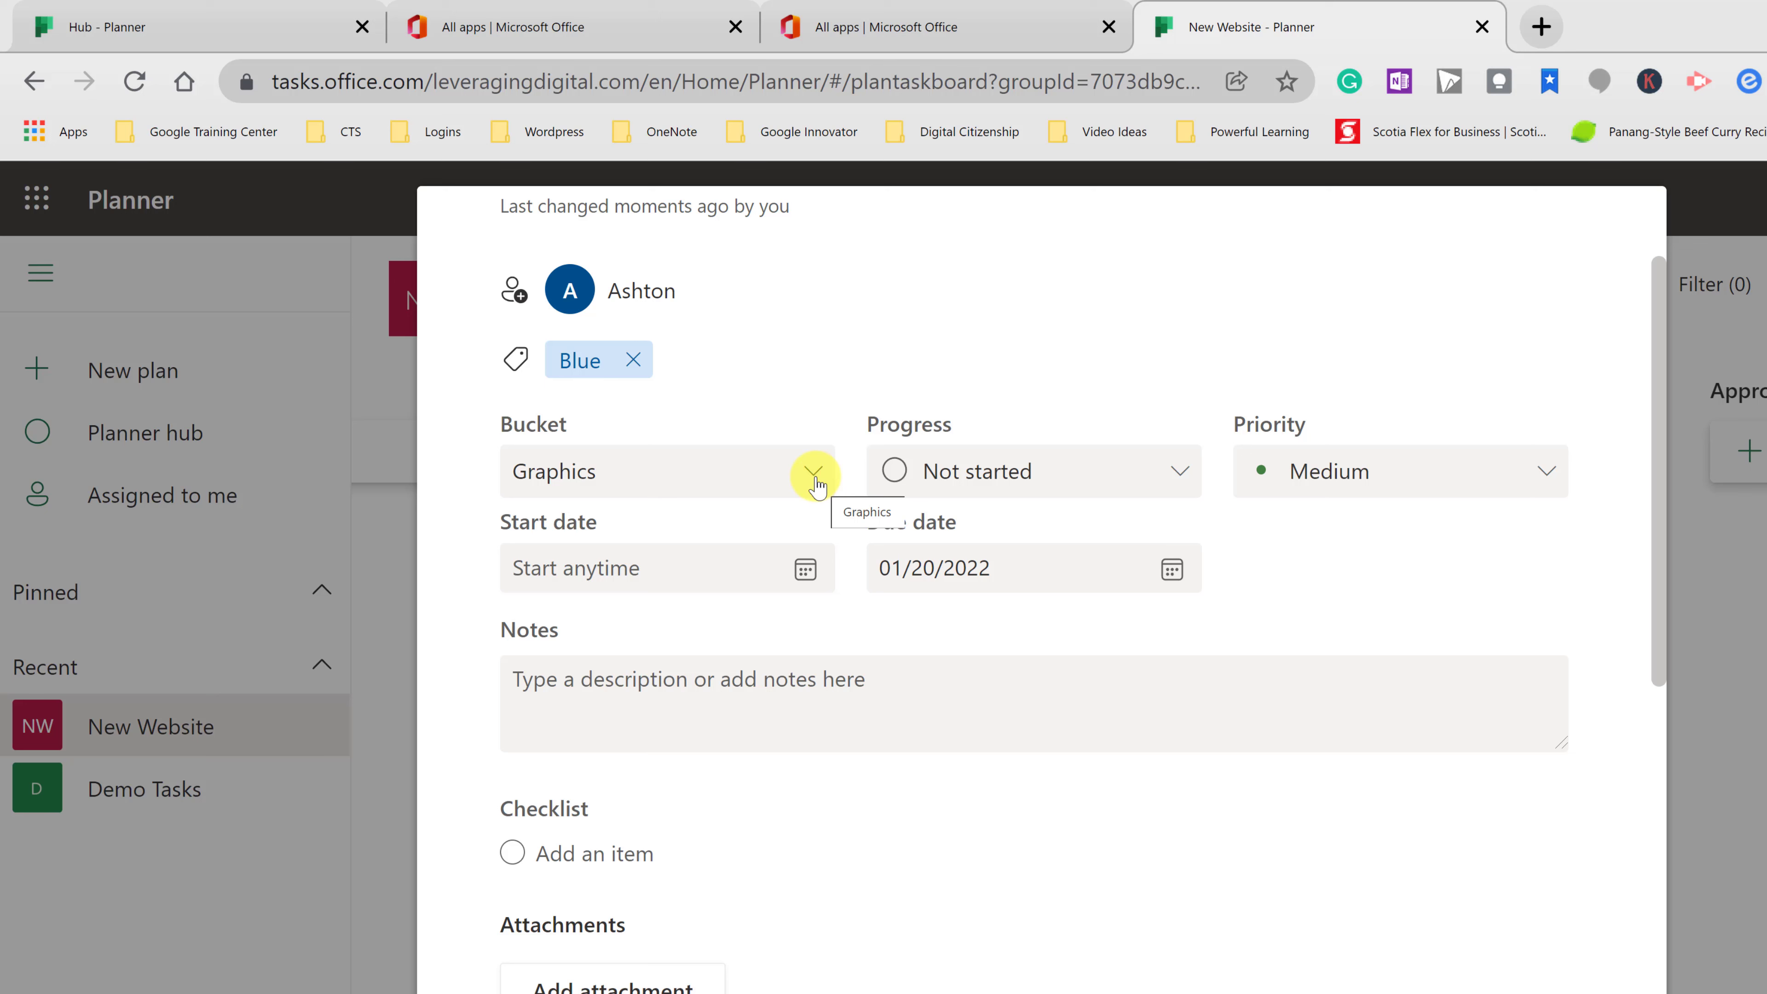
- Mark the Header task In progress, Important priority, with a January 6, 2022 start date
{"action": "left_click", "coordinate": [814, 473]}
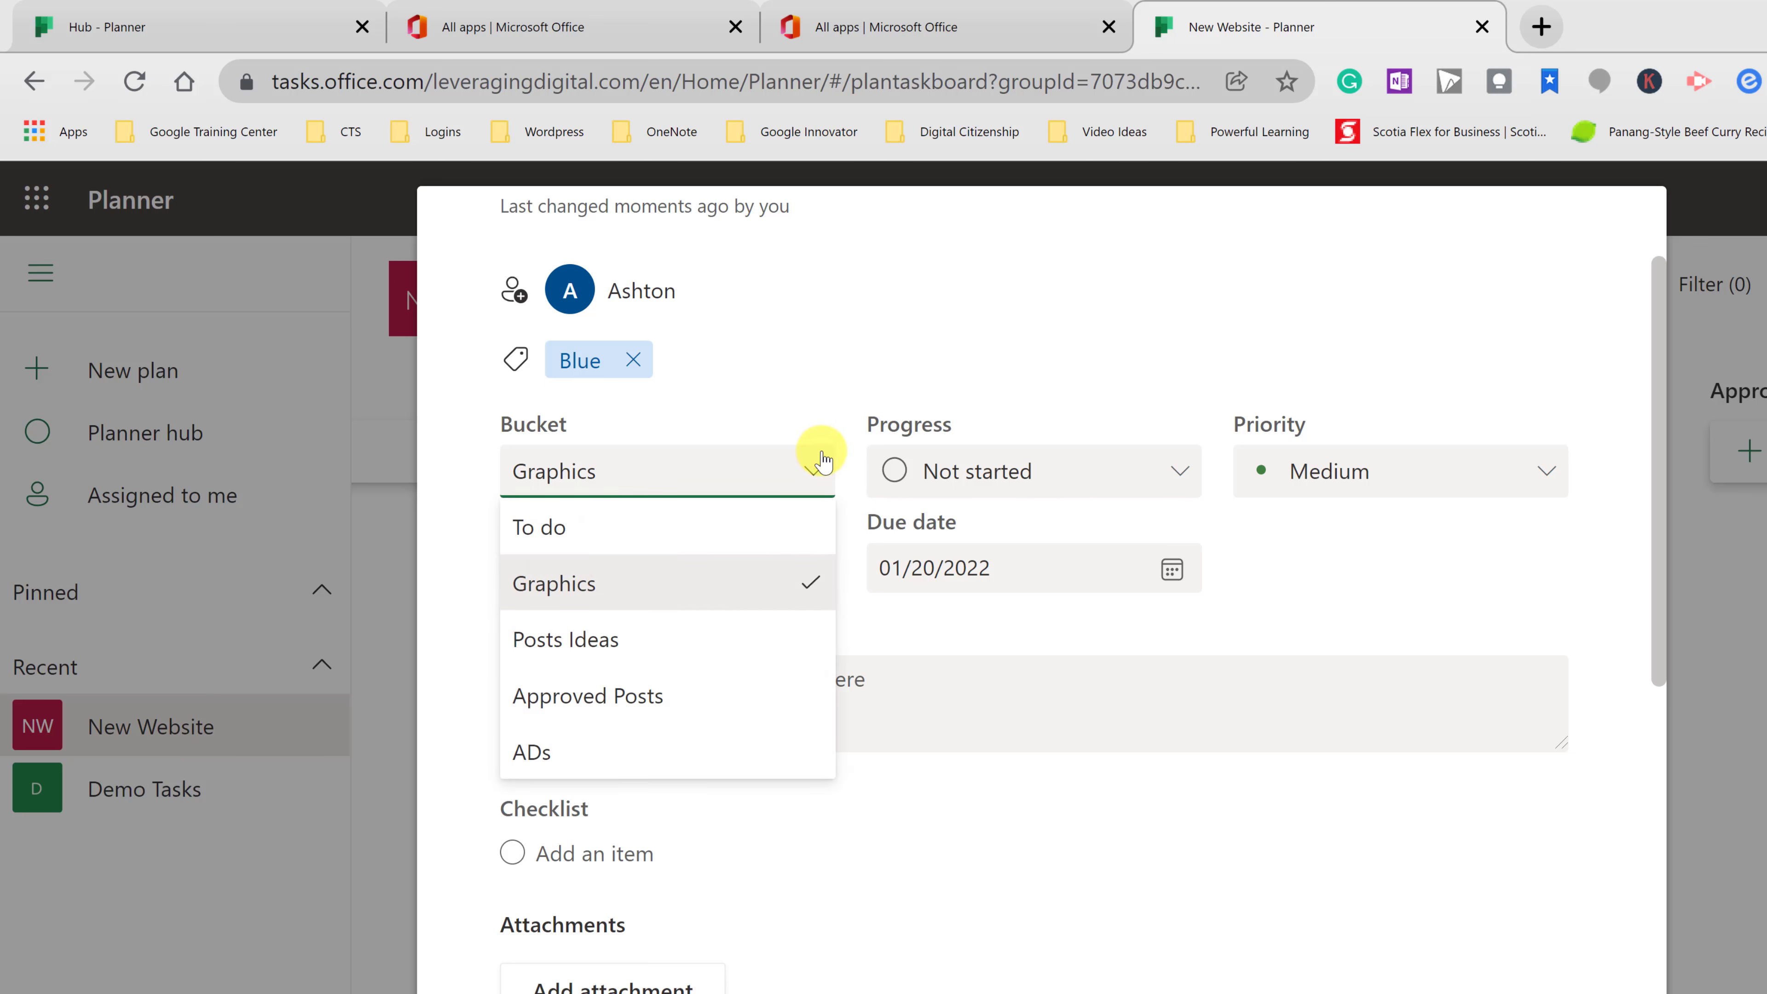
{"action": "left_click", "coordinate": [832, 410]}
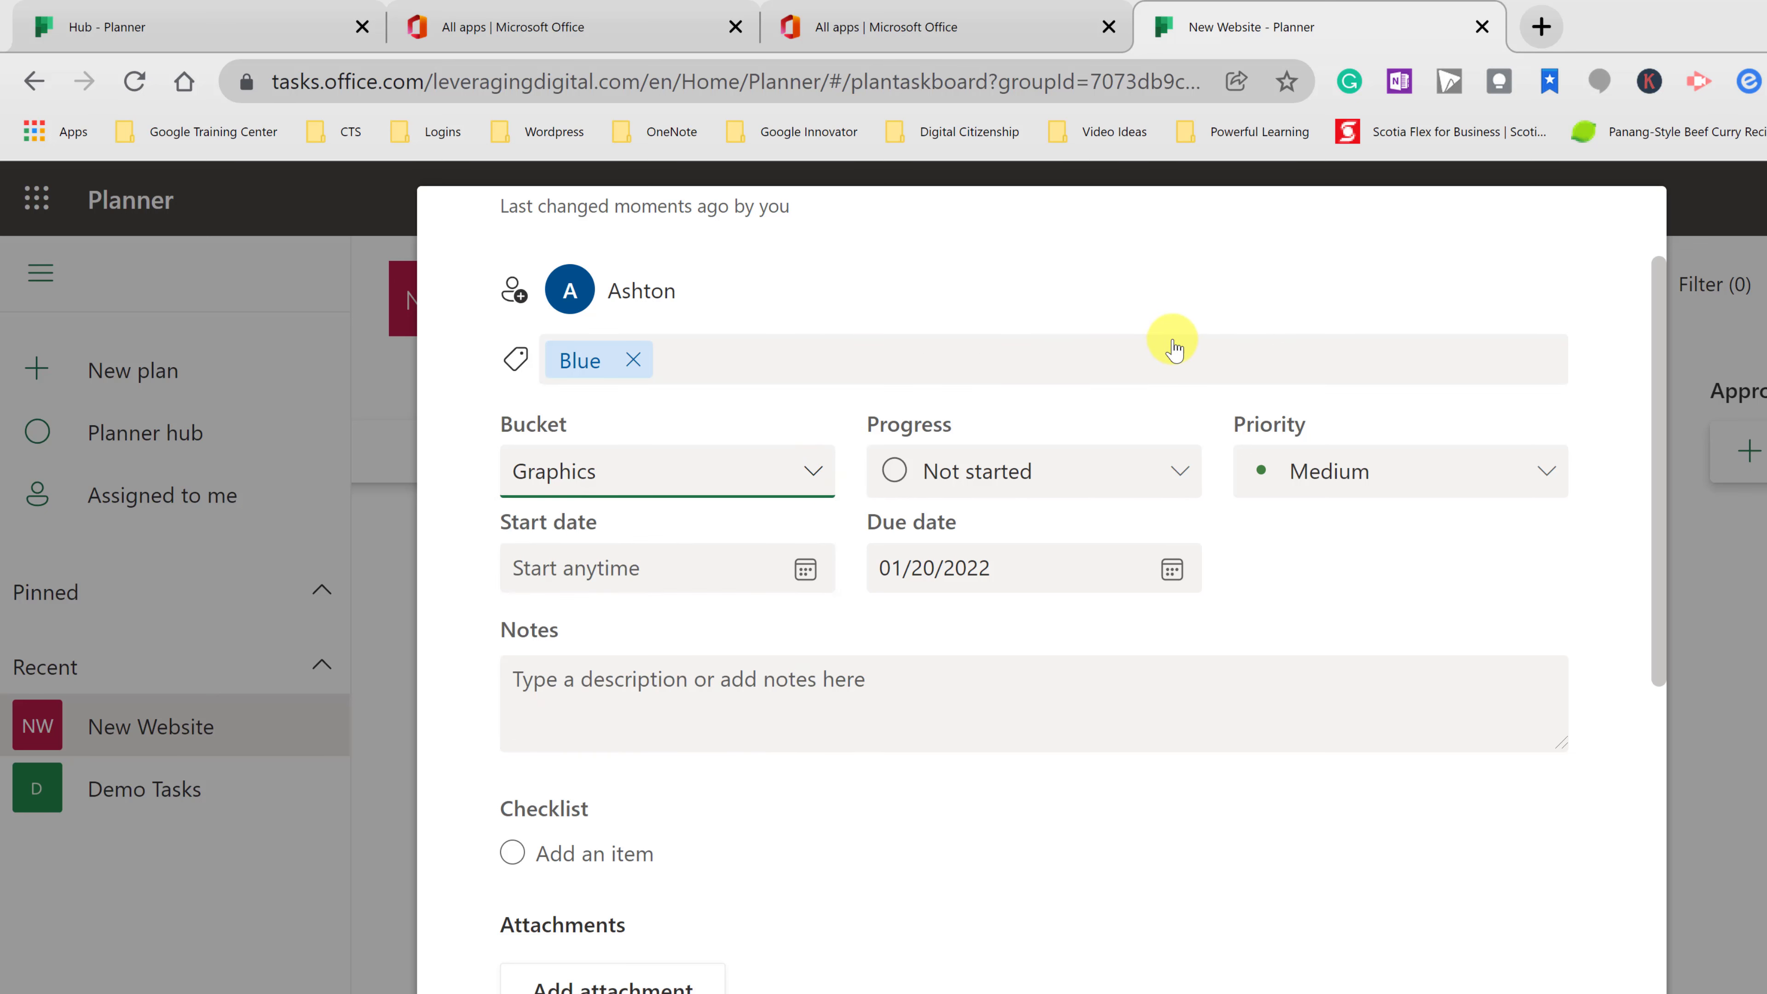
{"action": "left_click", "coordinate": [1177, 473]}
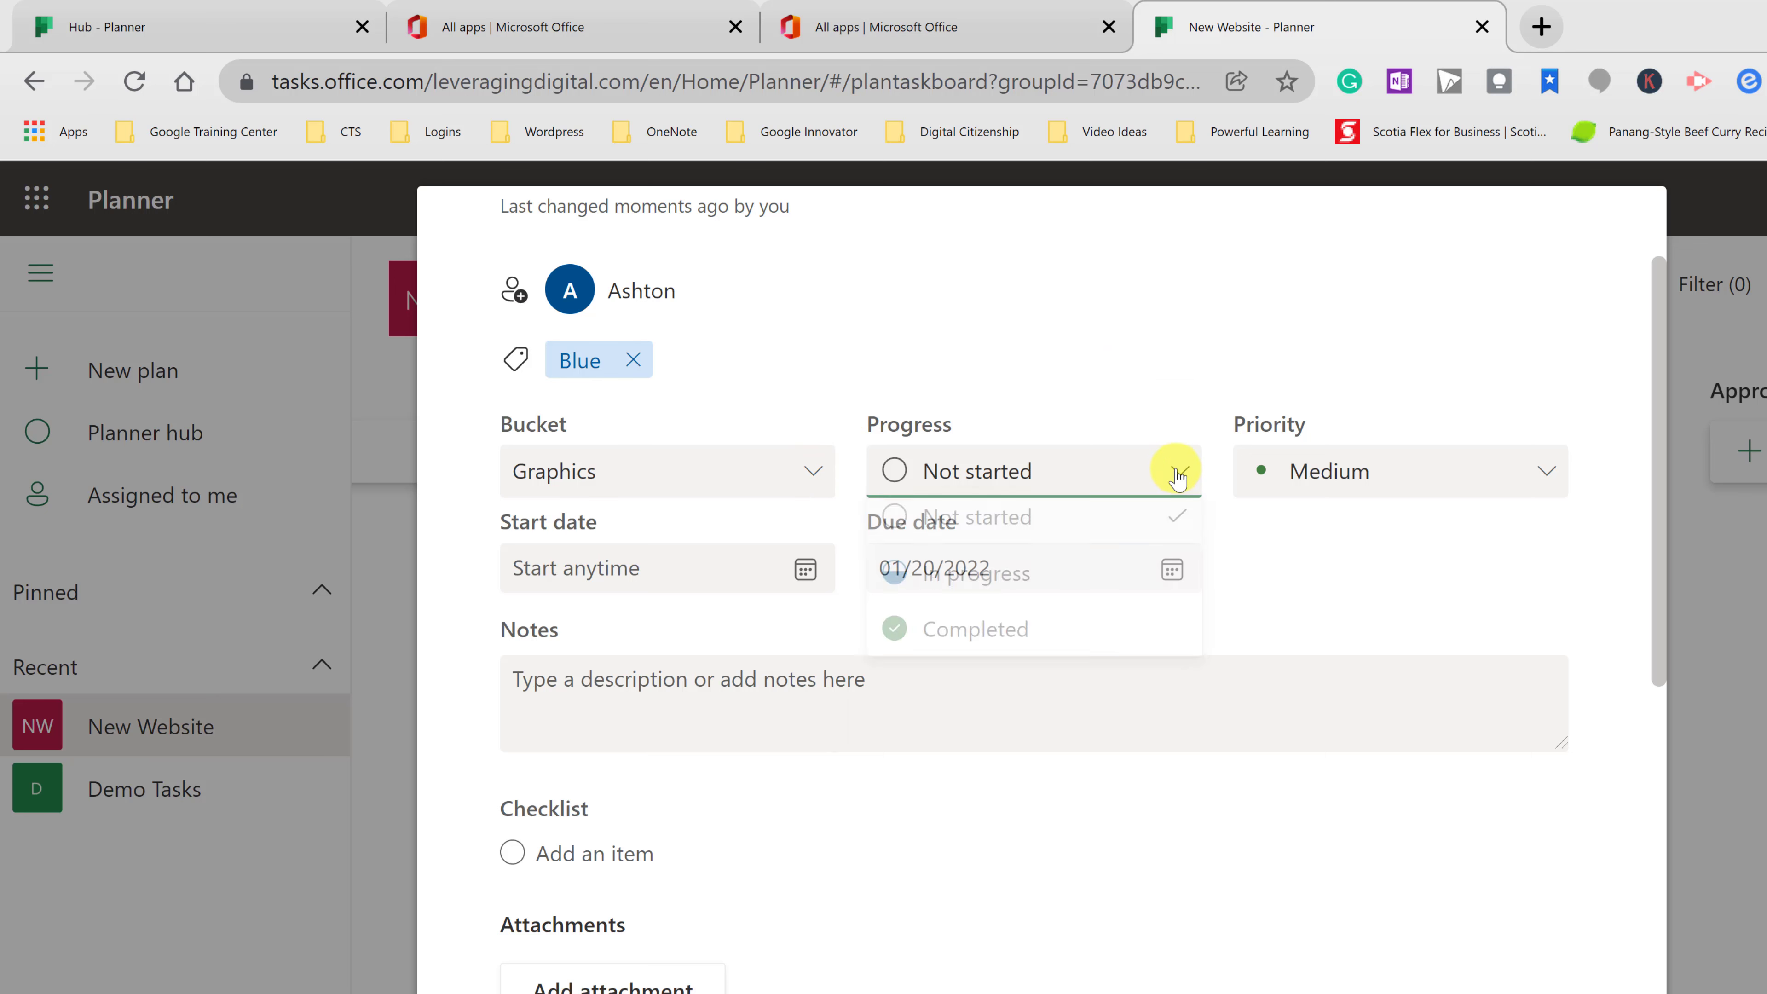
{"action": "left_click", "coordinate": [981, 585]}
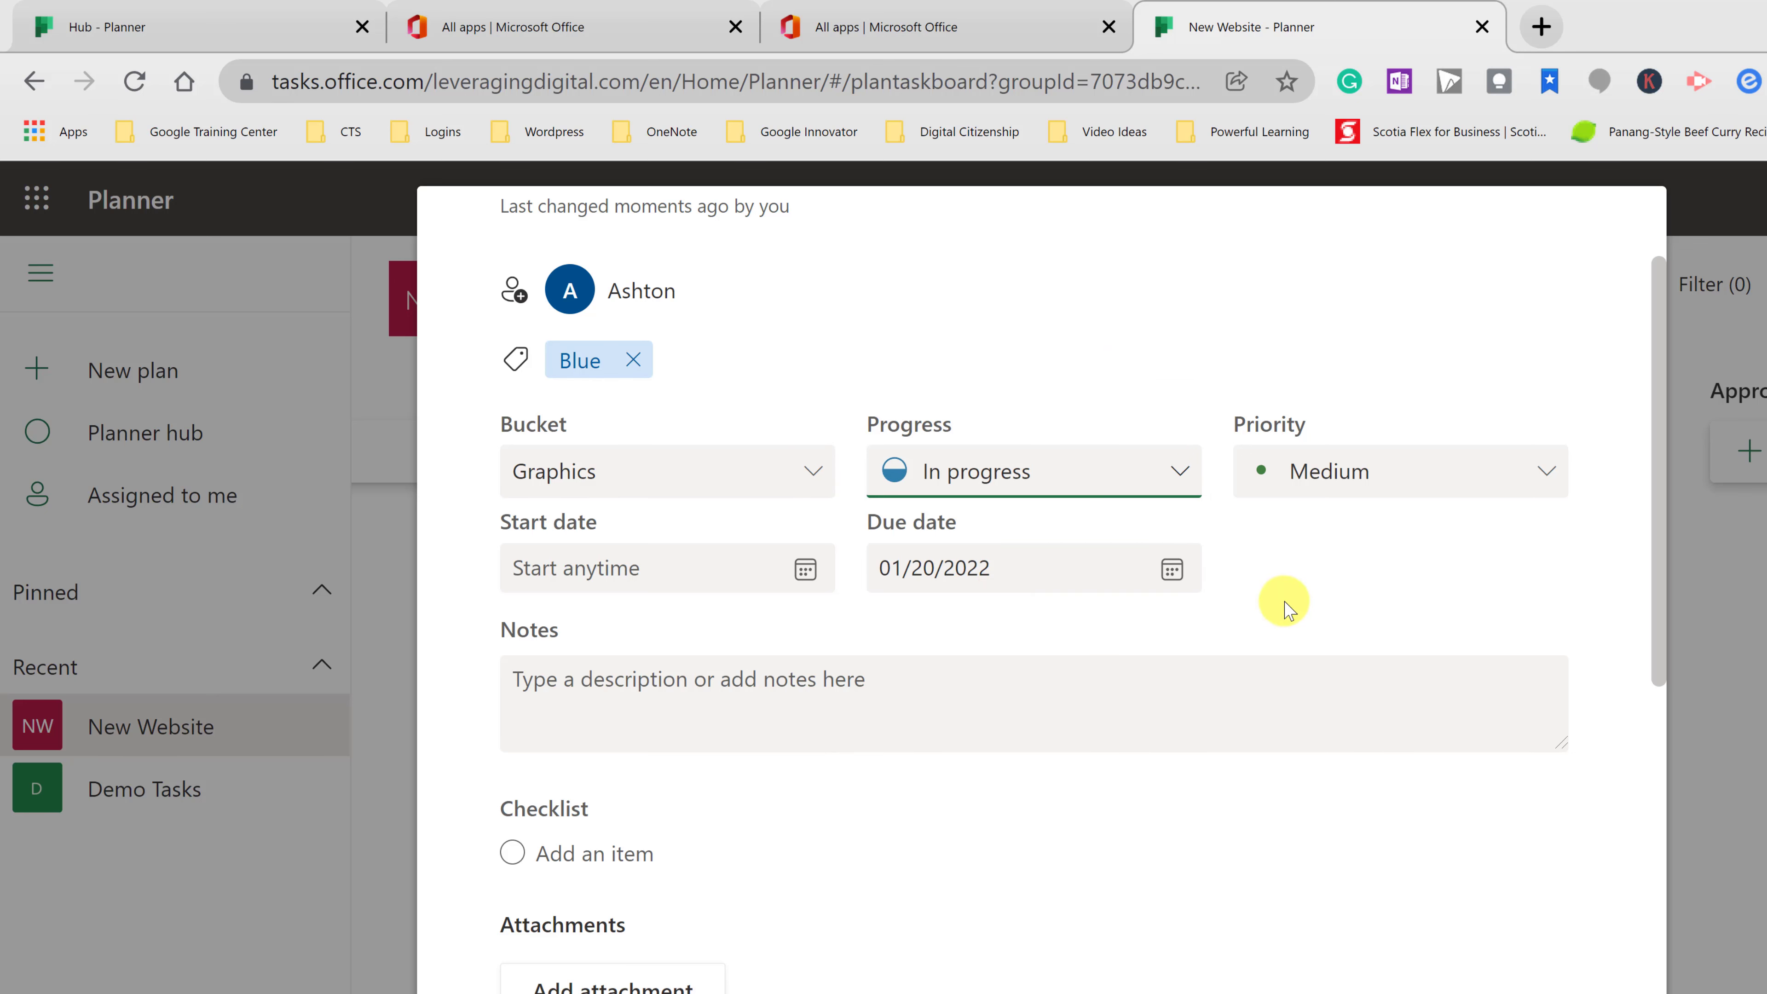
{"action": "left_click", "coordinate": [1386, 487]}
{"action": "left_click", "coordinate": [1336, 581]}
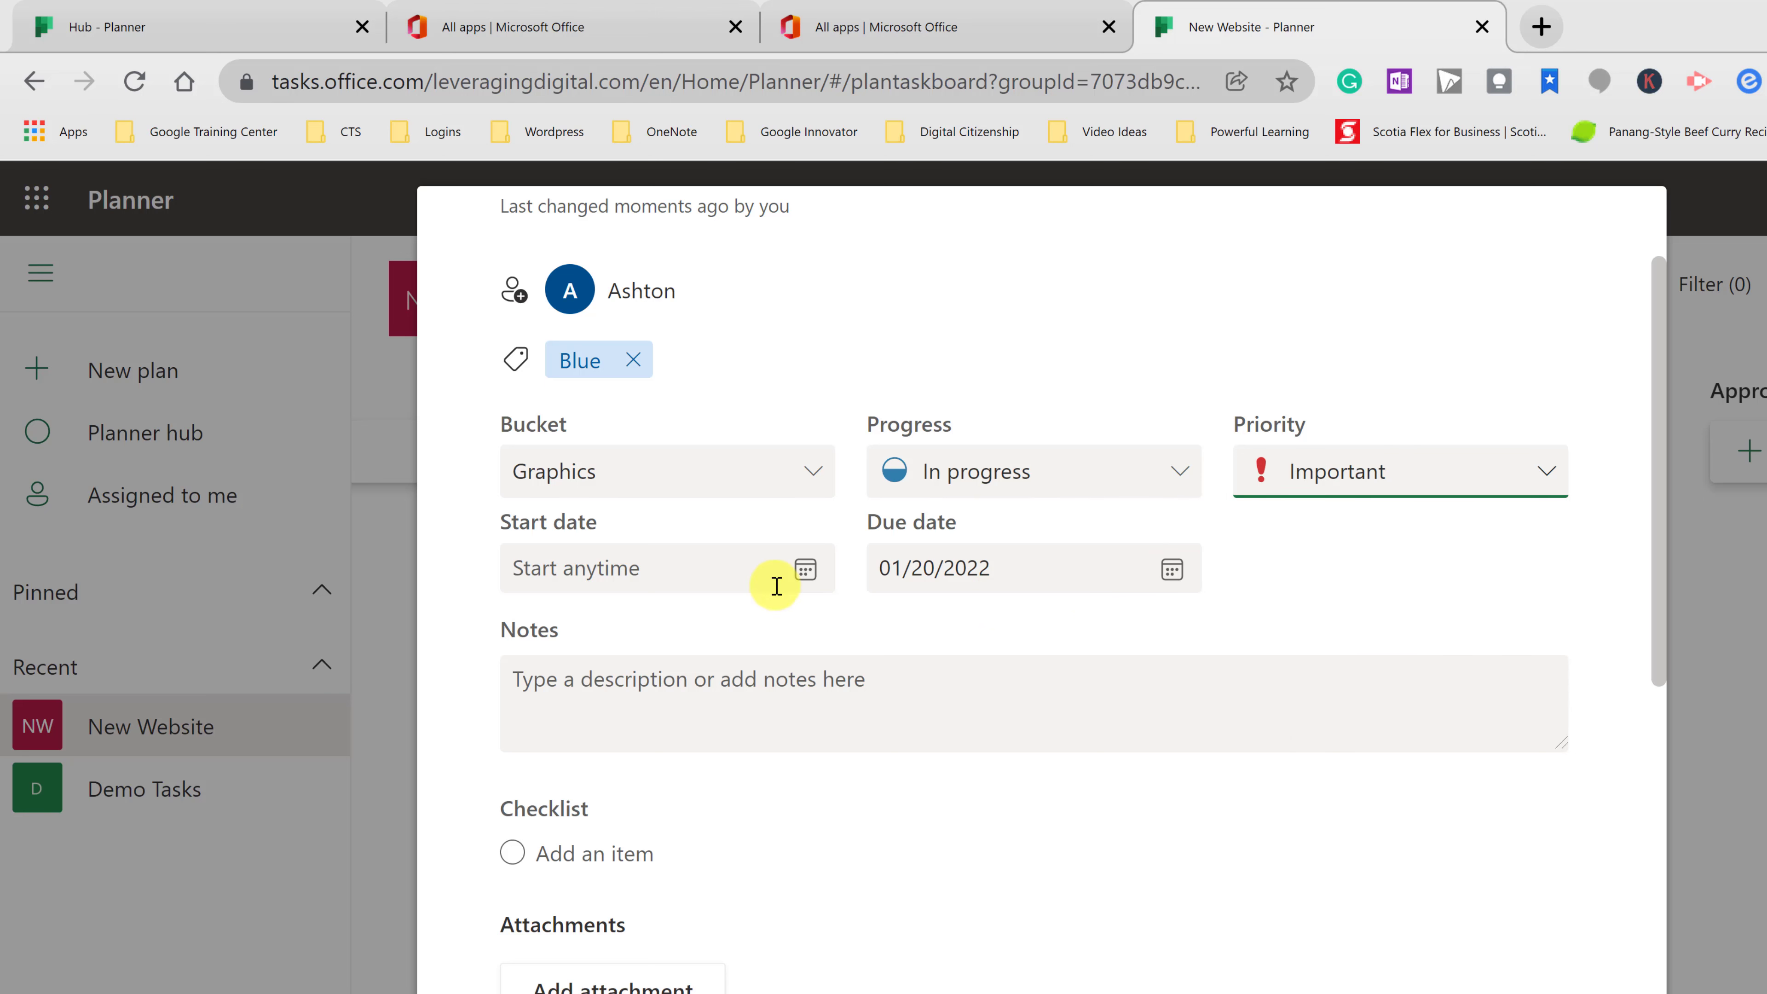
{"action": "left_click", "coordinate": [805, 571]}
{"action": "left_click", "coordinate": [714, 770]}
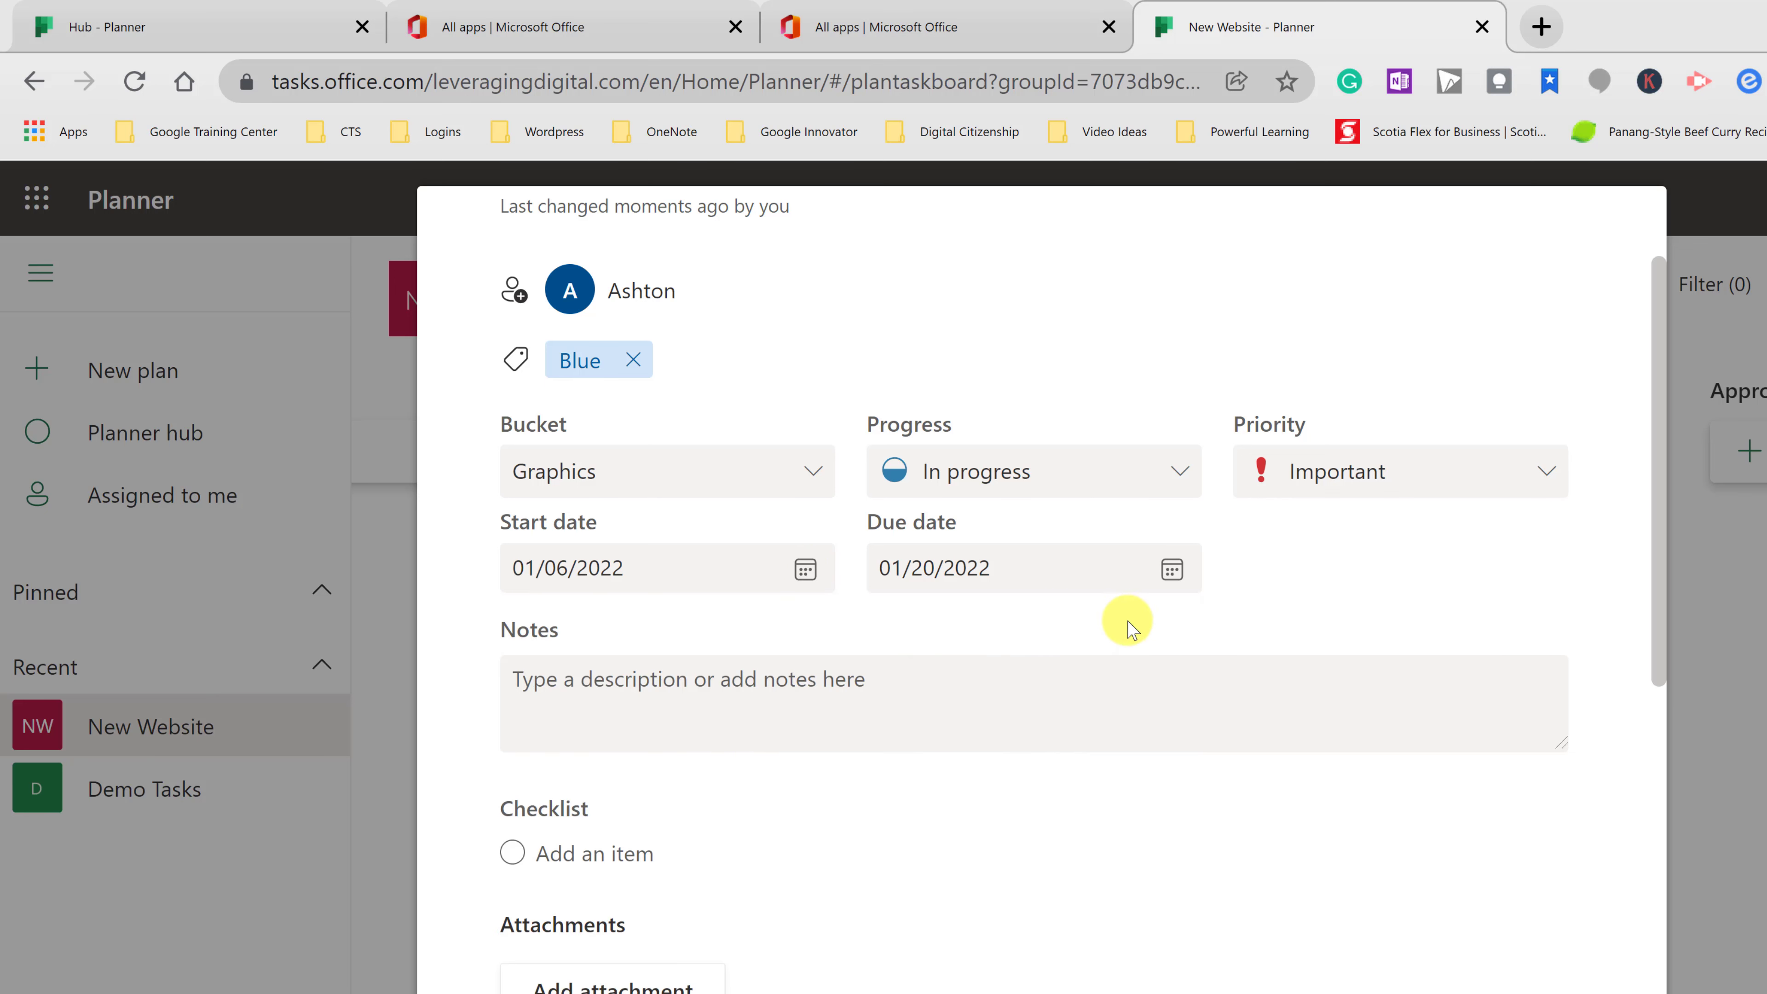
{"action": "left_click", "coordinate": [846, 698]}
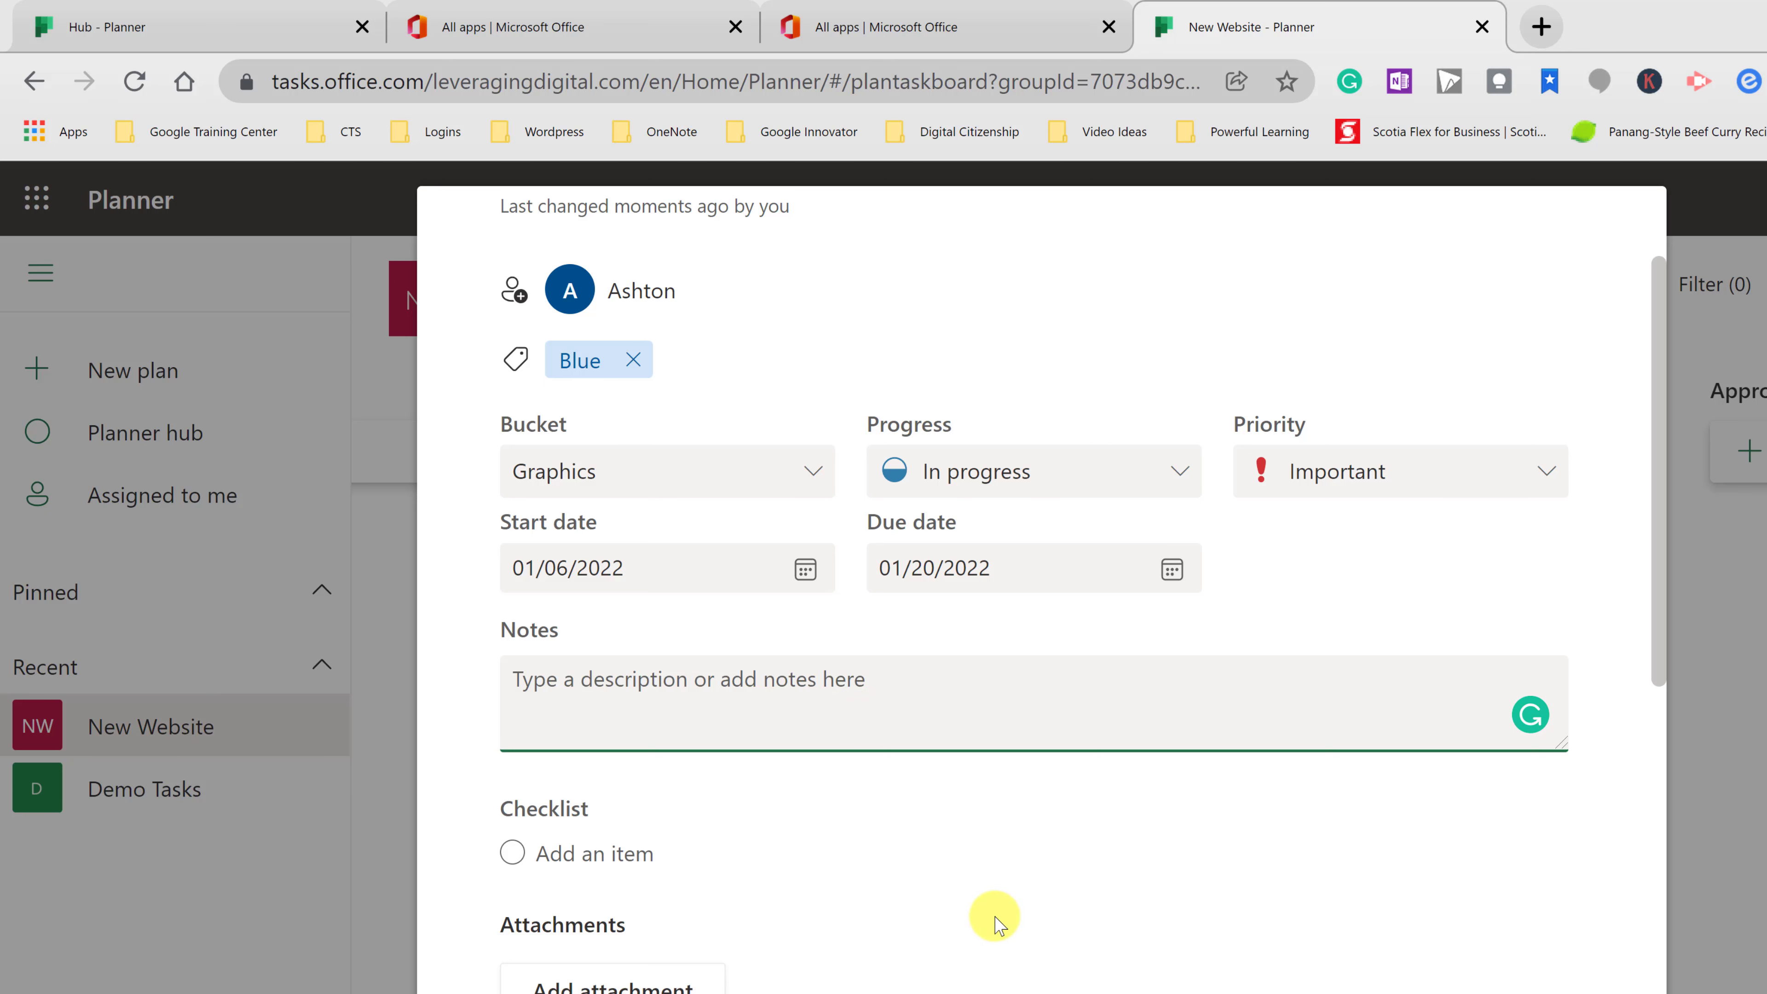
- Add checklist items Item 1 and Item 2, complete Item 1, reorder them, and show the checklist on the card
{"action": "scroll", "coordinate": [995, 912], "scroll_direction": "down", "scroll_amount": 2}
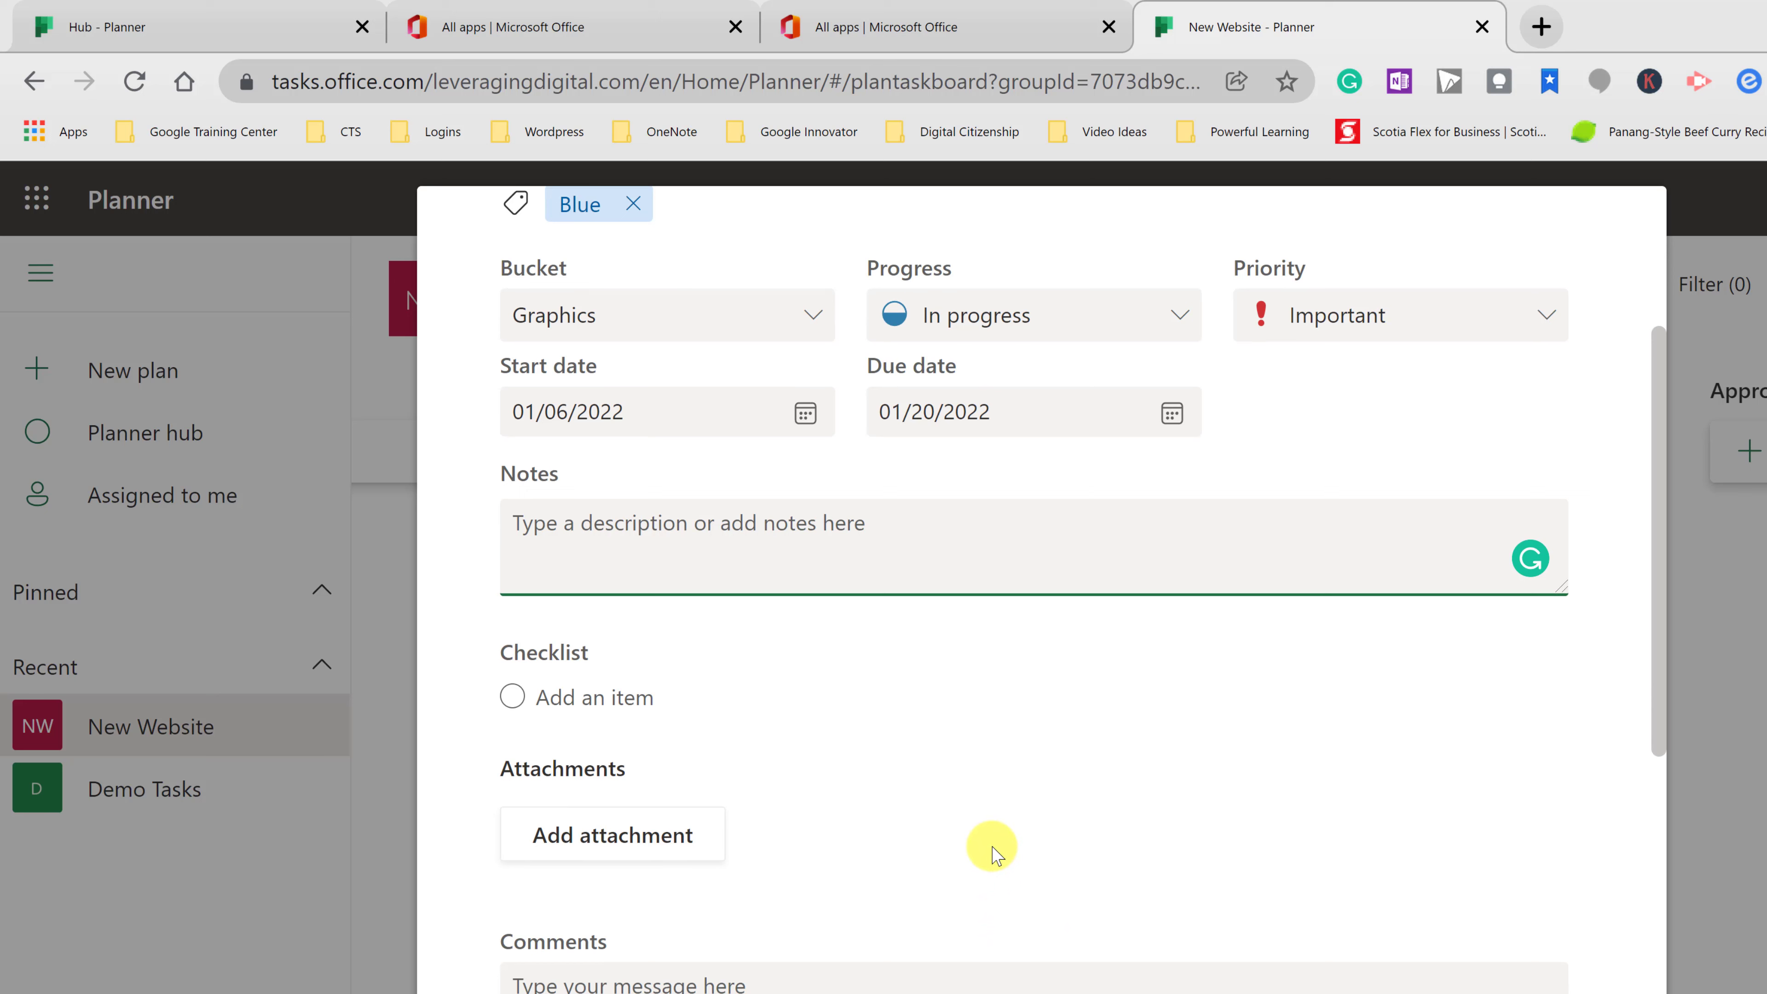
{"action": "left_click", "coordinate": [617, 703]}
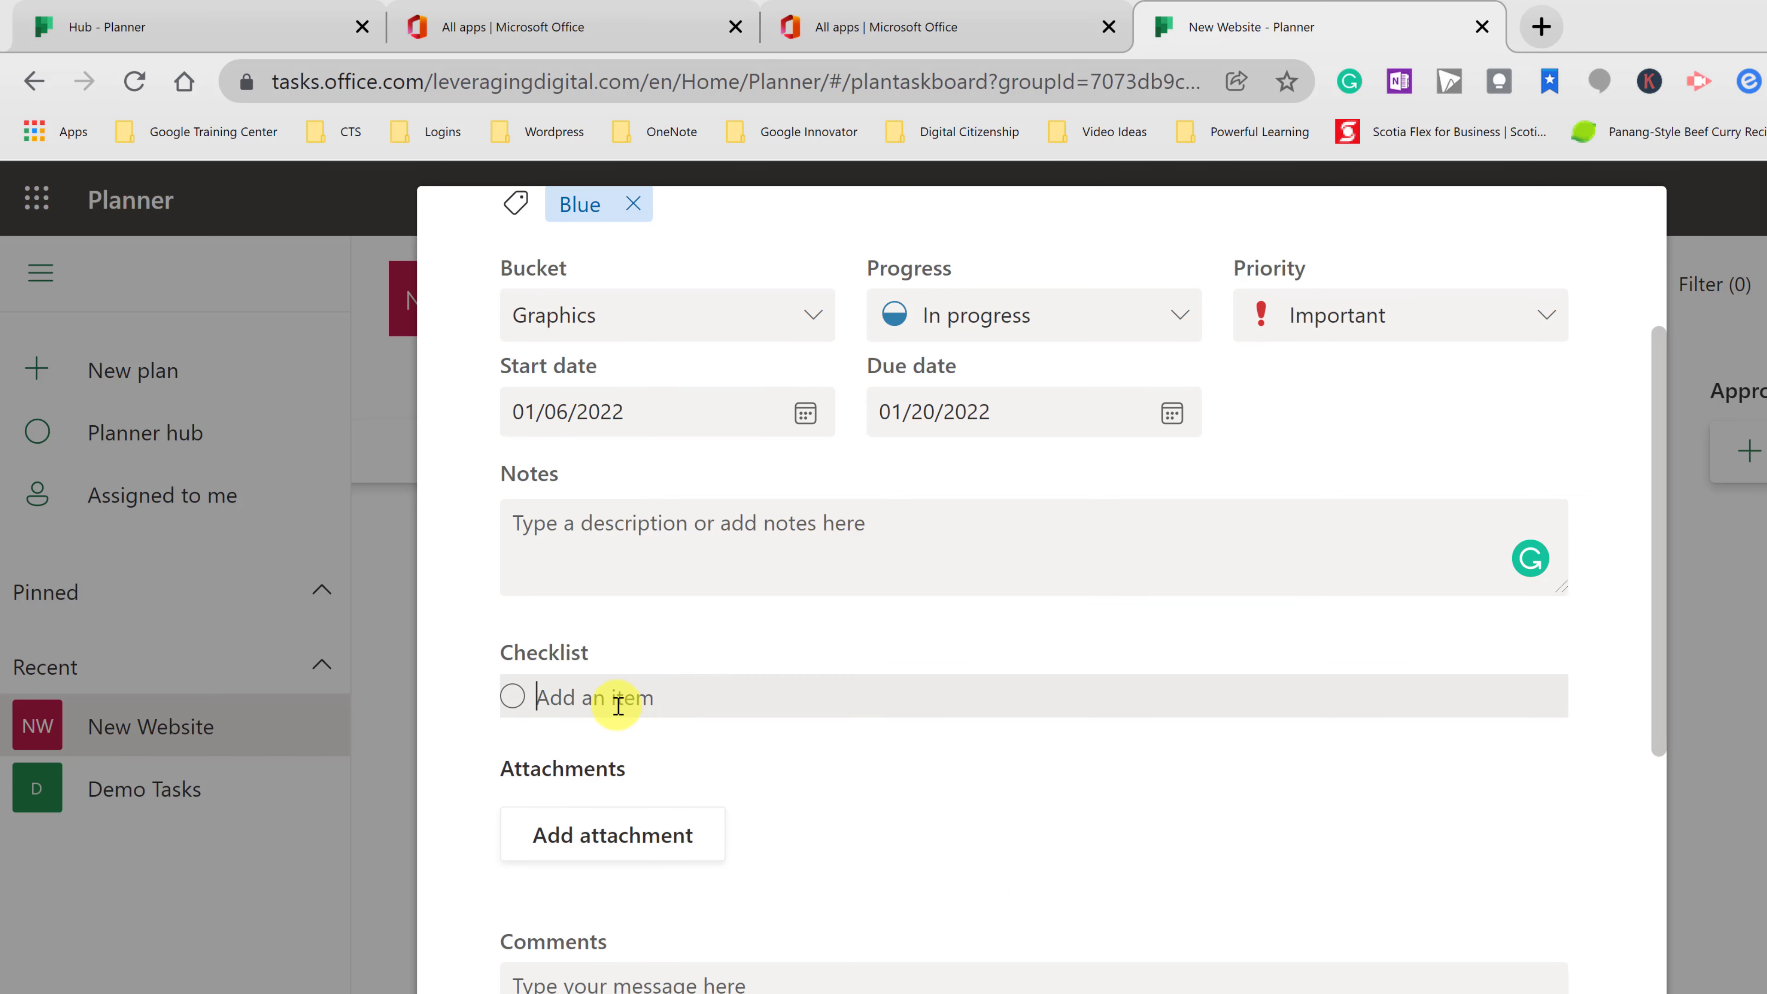
{"action": "type", "text": "Item 1"}
{"action": "key", "text": "Return"}
{"action": "type", "text": "Item 2"}
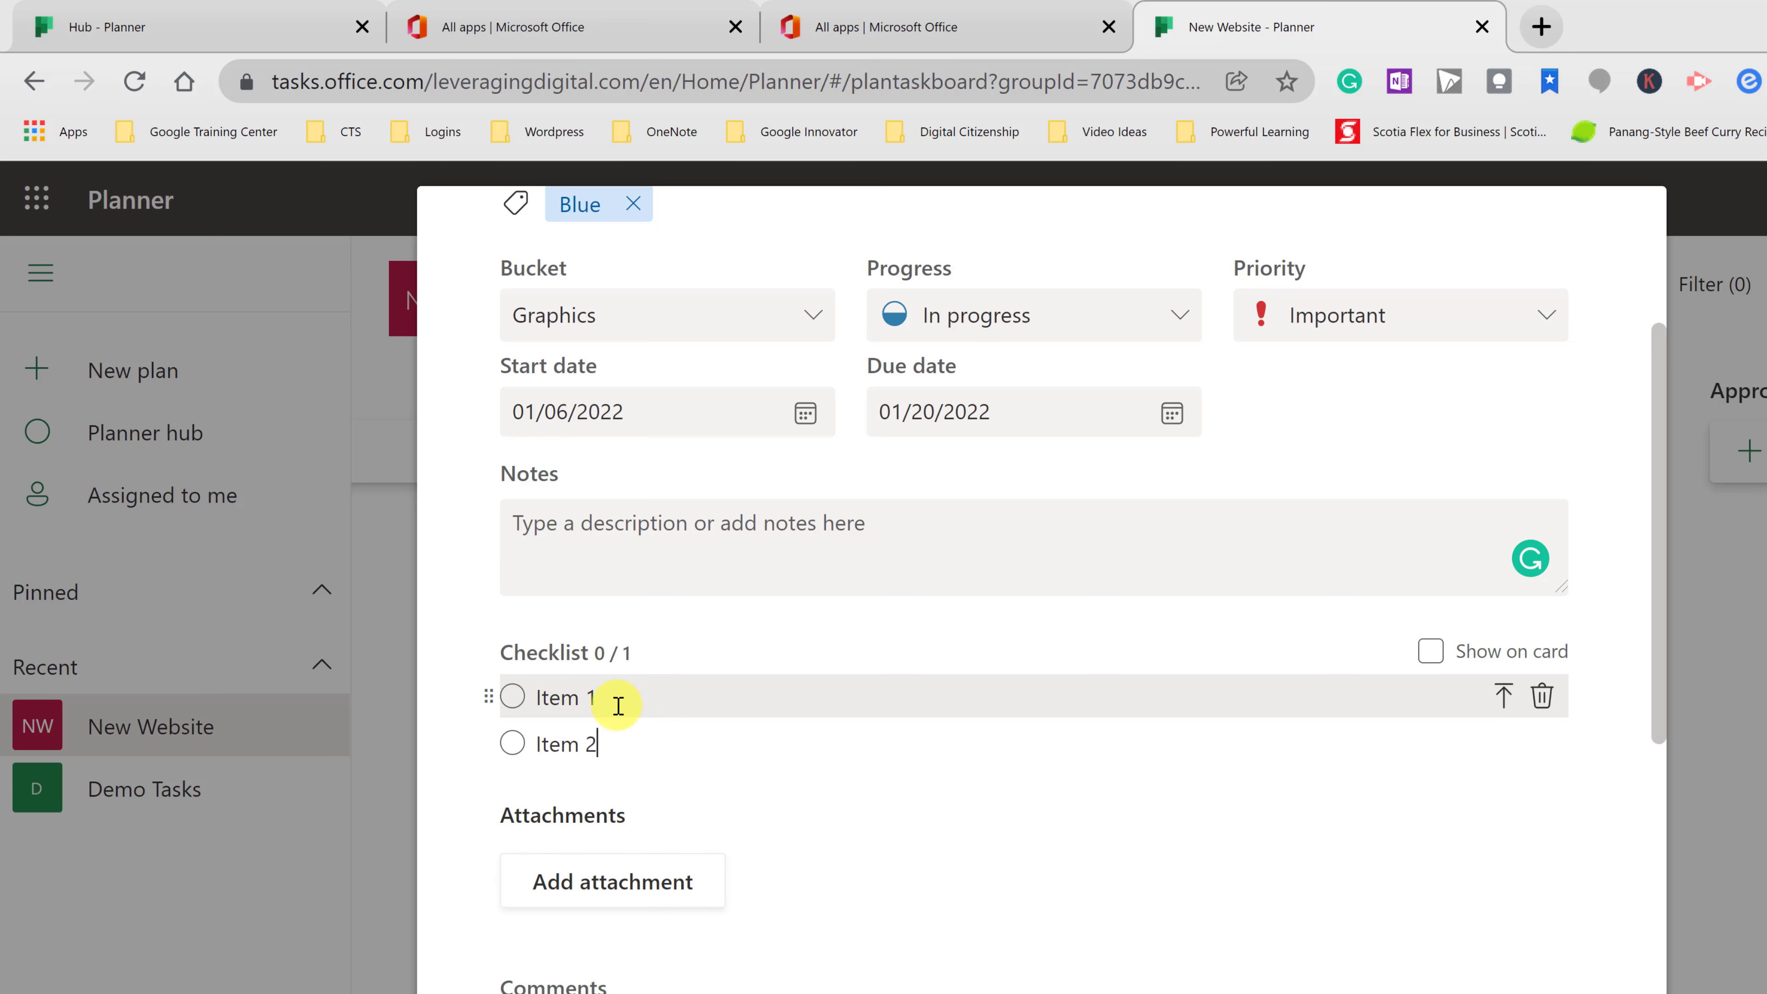
{"action": "key", "text": "Return"}
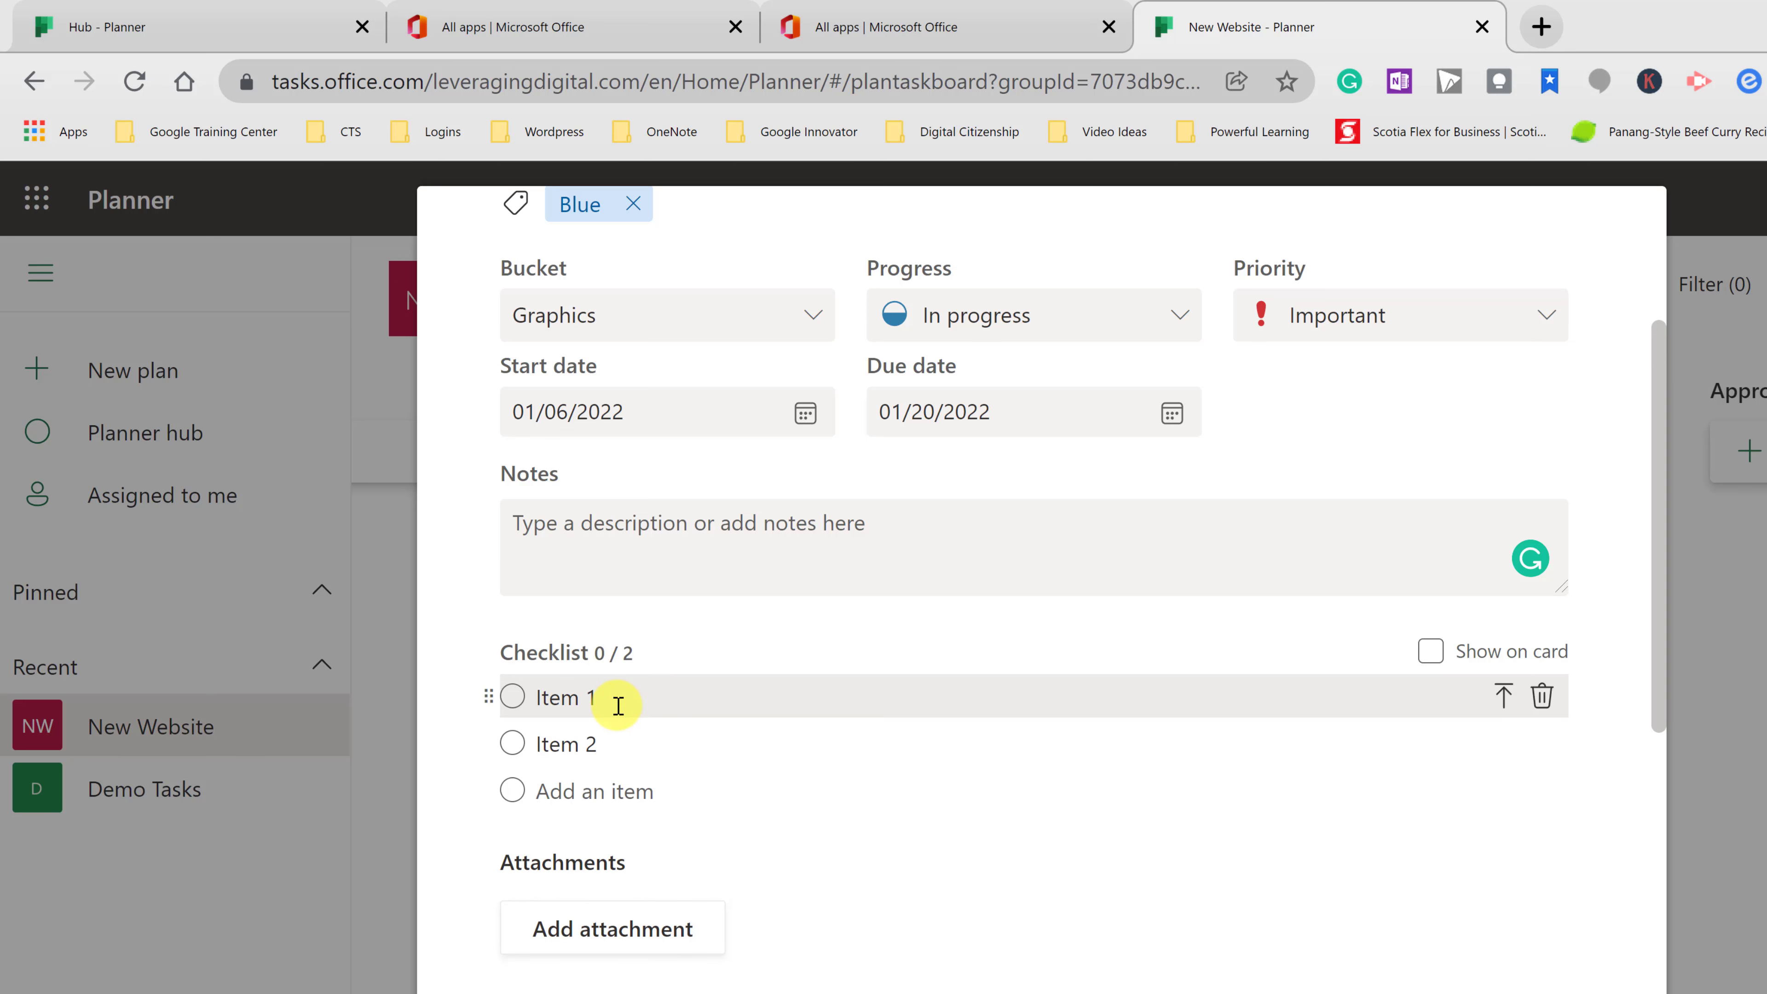
{"action": "left_click", "coordinate": [513, 698]}
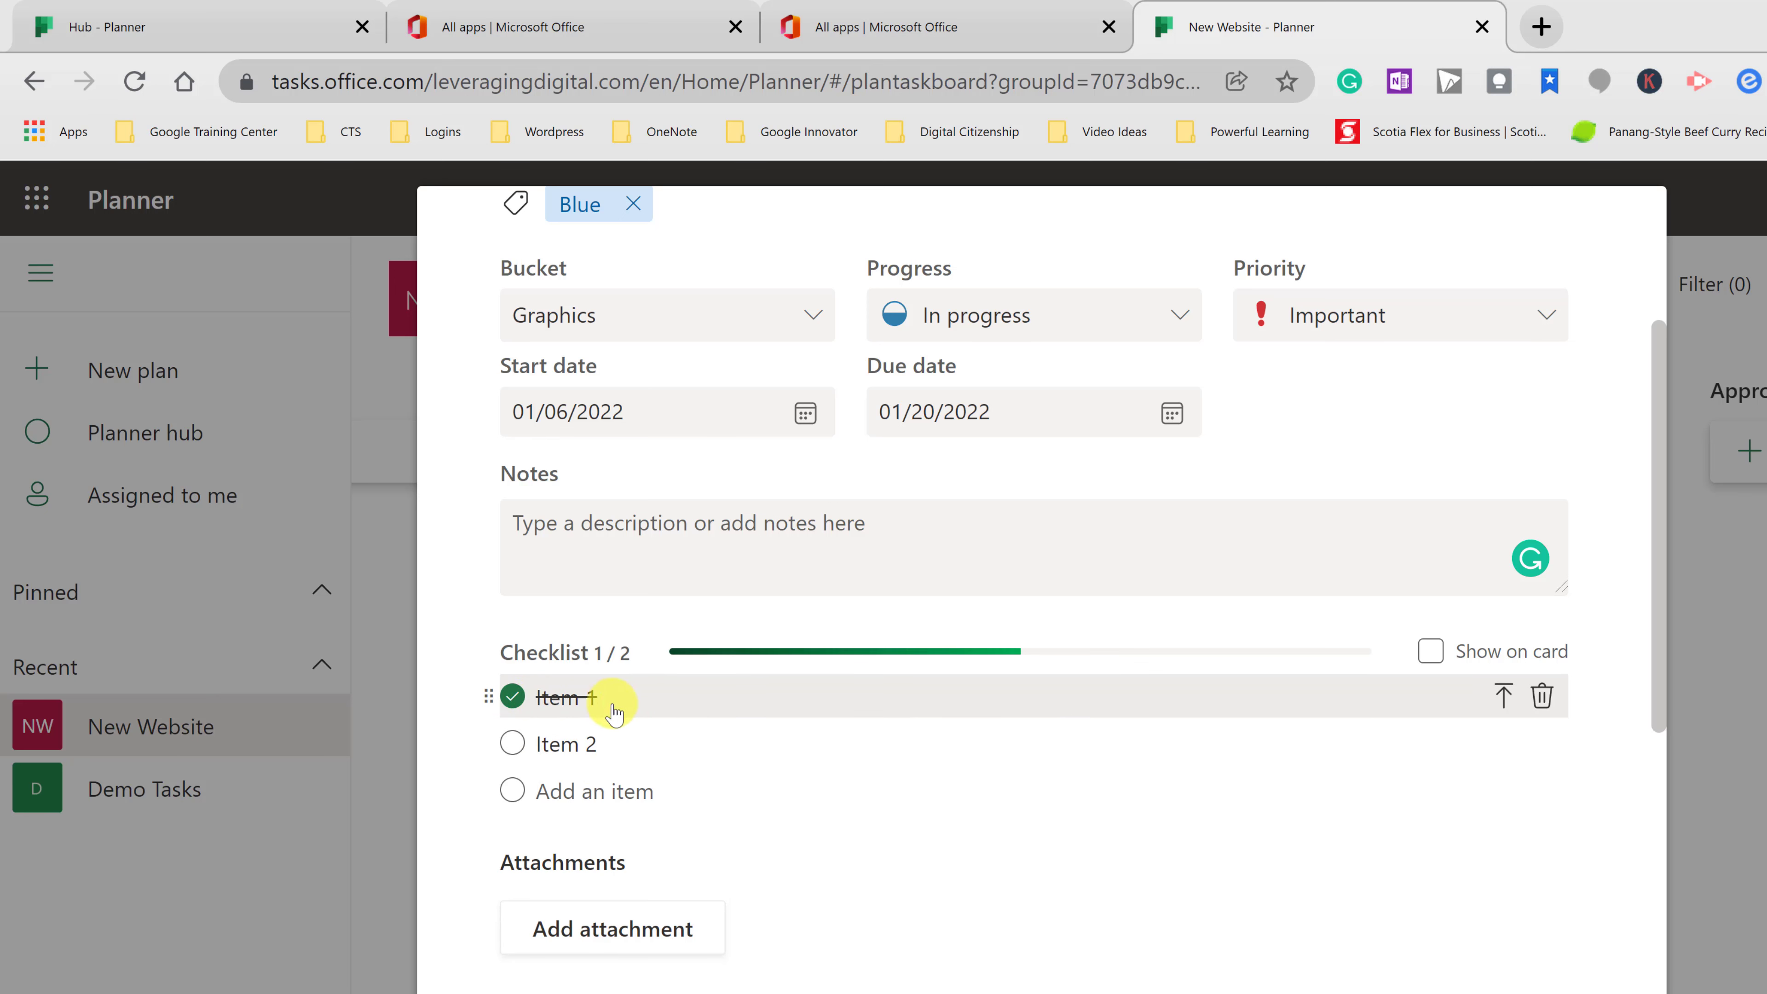
{"action": "left_click_drag", "start_coordinate": [491, 743], "coordinate": [504, 696]}
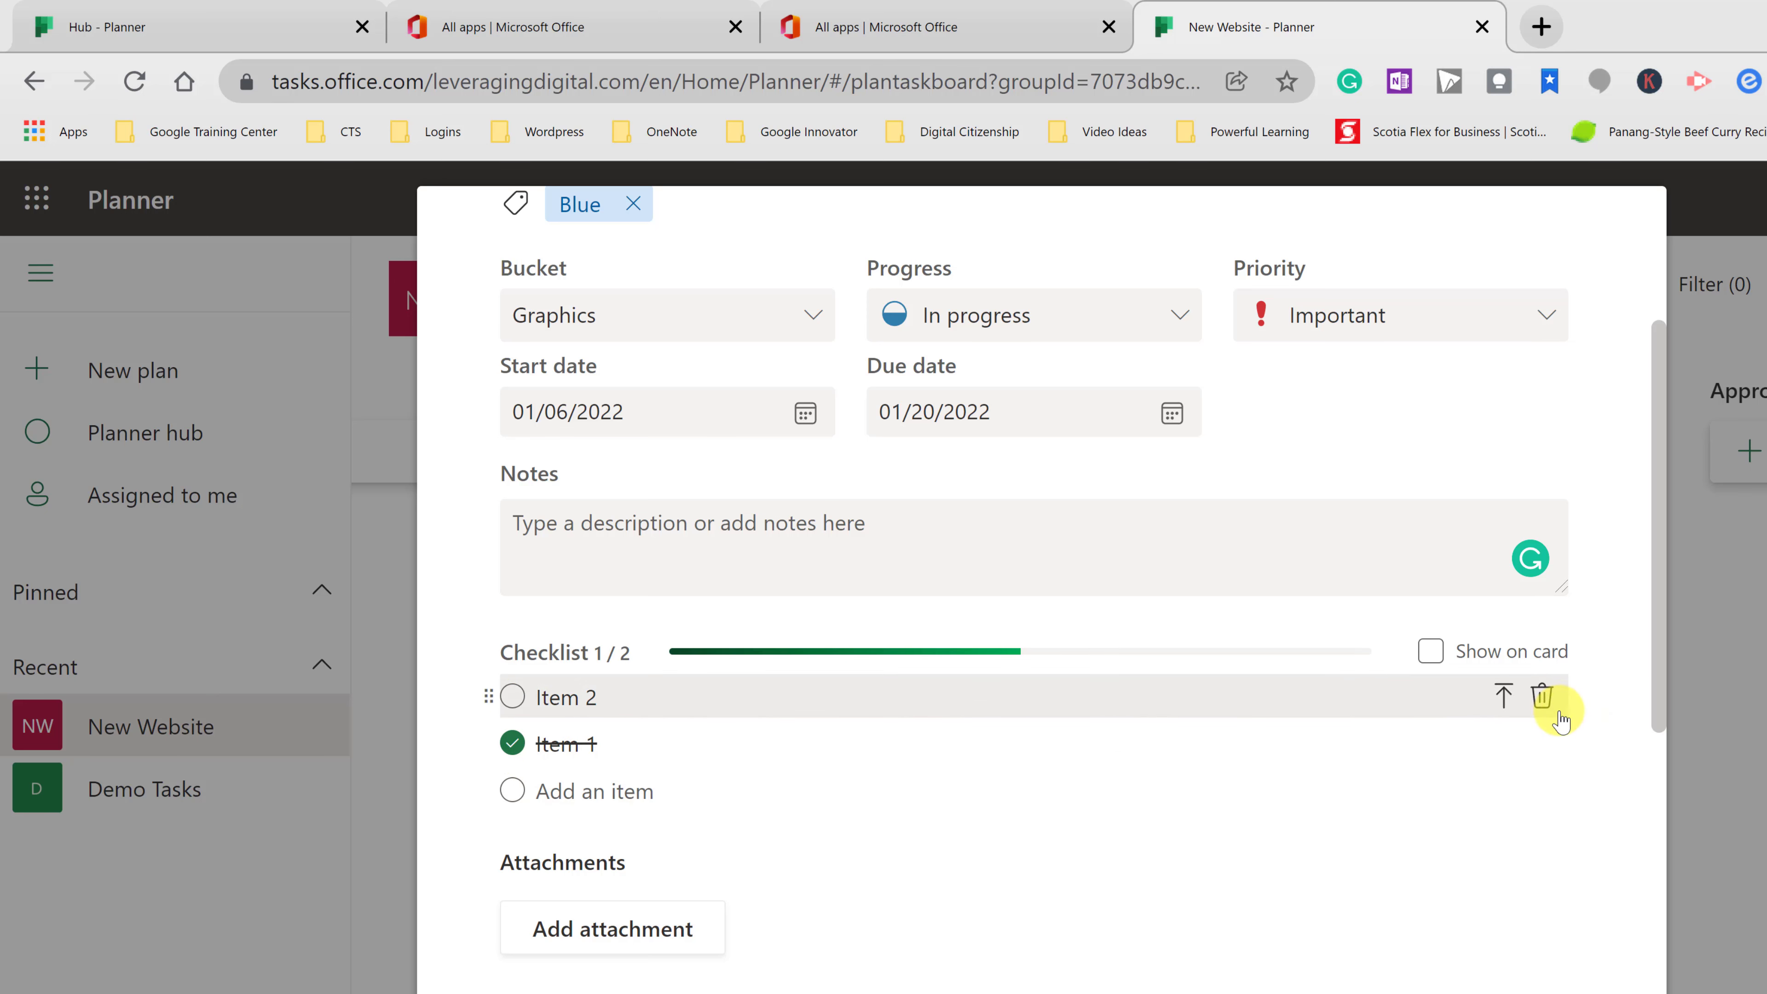
{"action": "left_click", "coordinate": [1431, 653]}
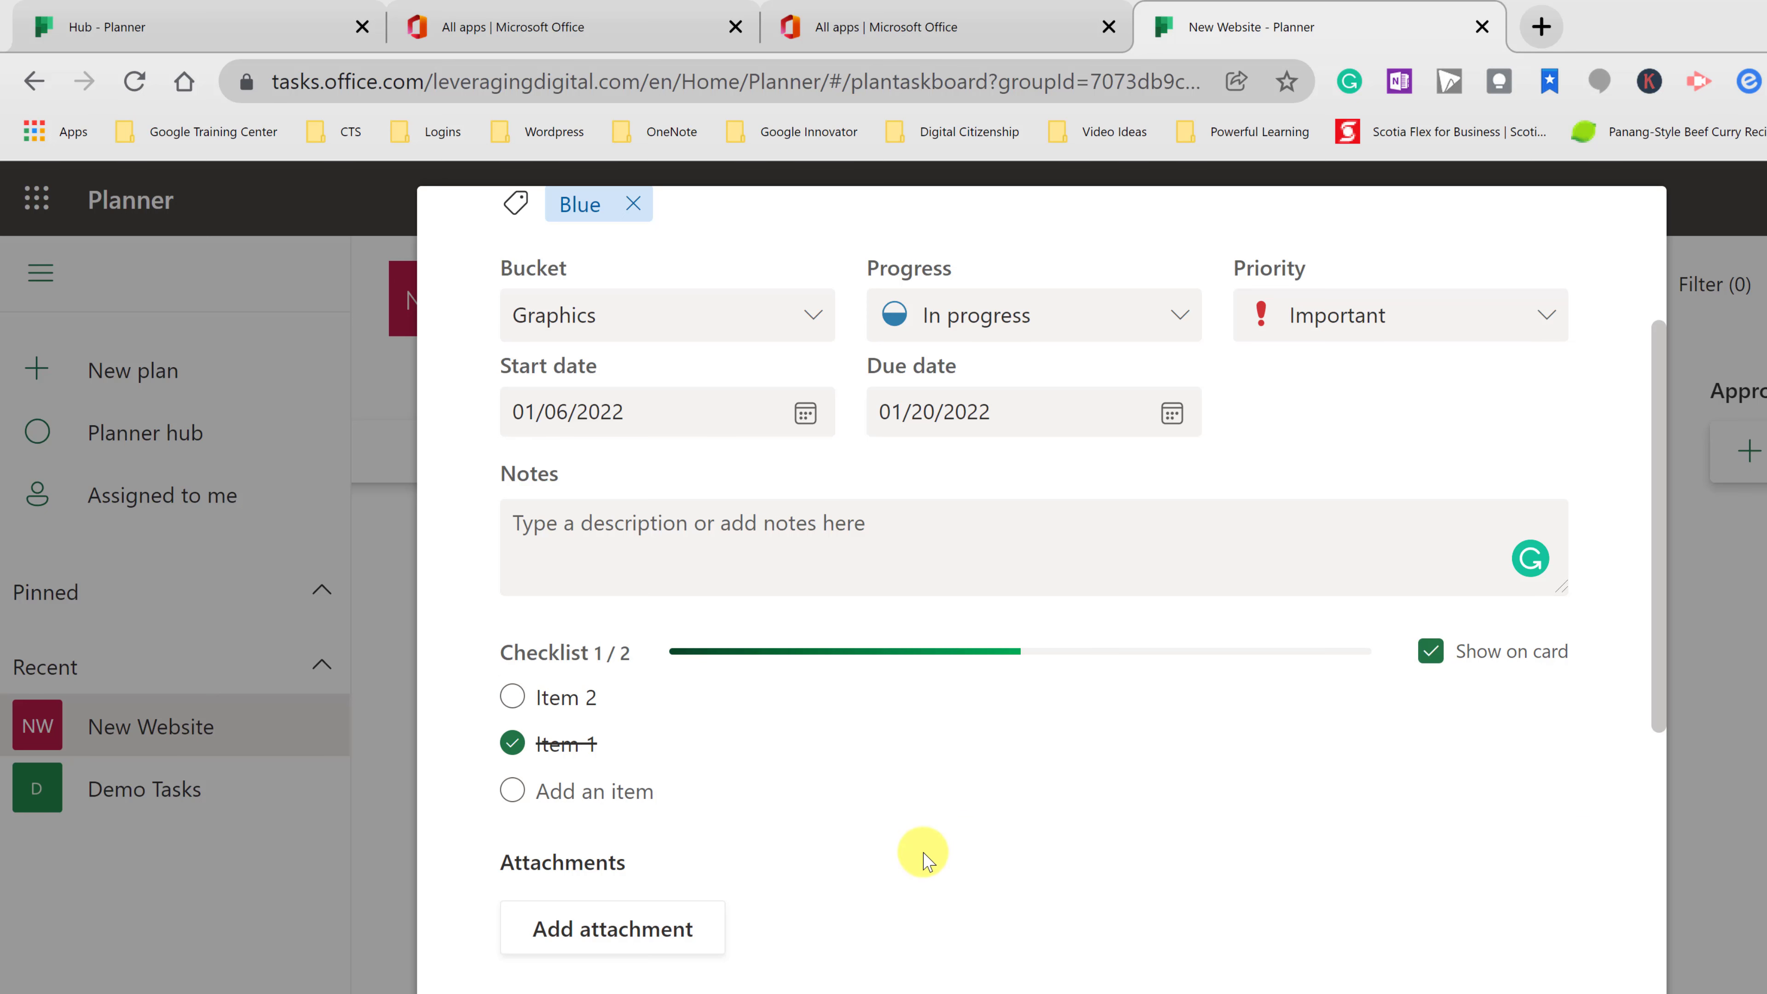
{"action": "scroll", "coordinate": [923, 861], "scroll_direction": "down", "scroll_amount": 2}
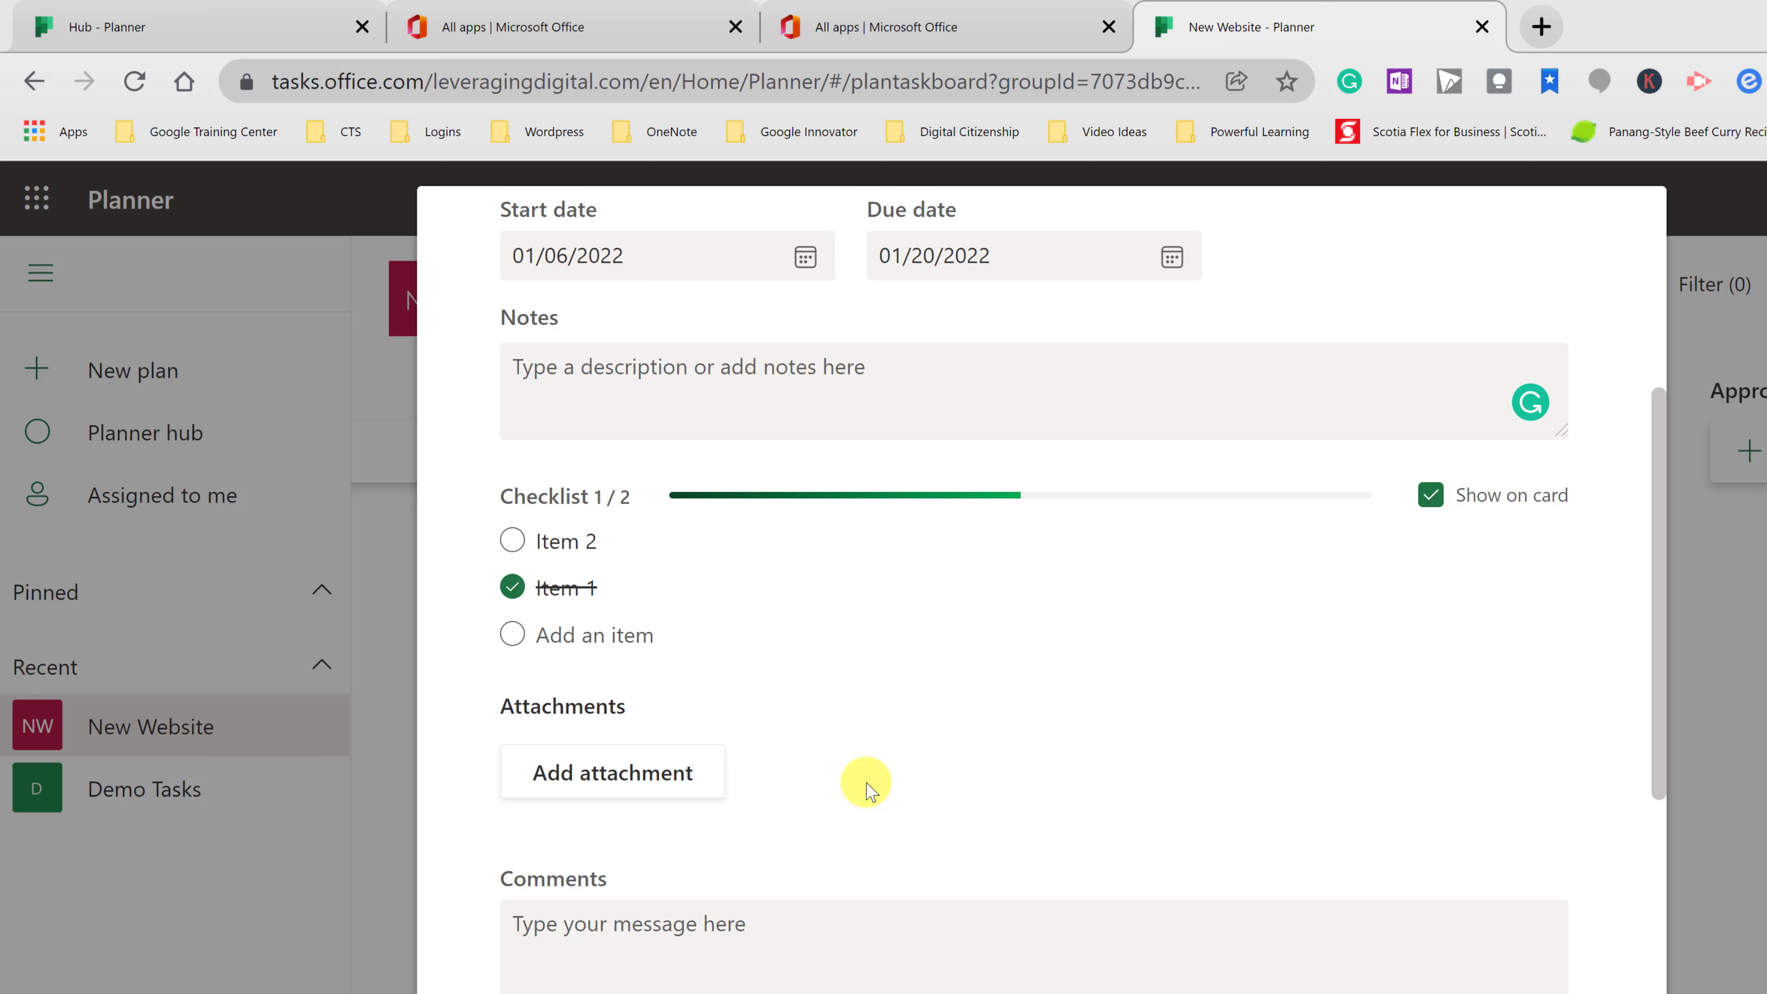
- Attach me2.png from Downloads to the Header task and set it to show on the card
{"action": "left_click", "coordinate": [629, 772]}
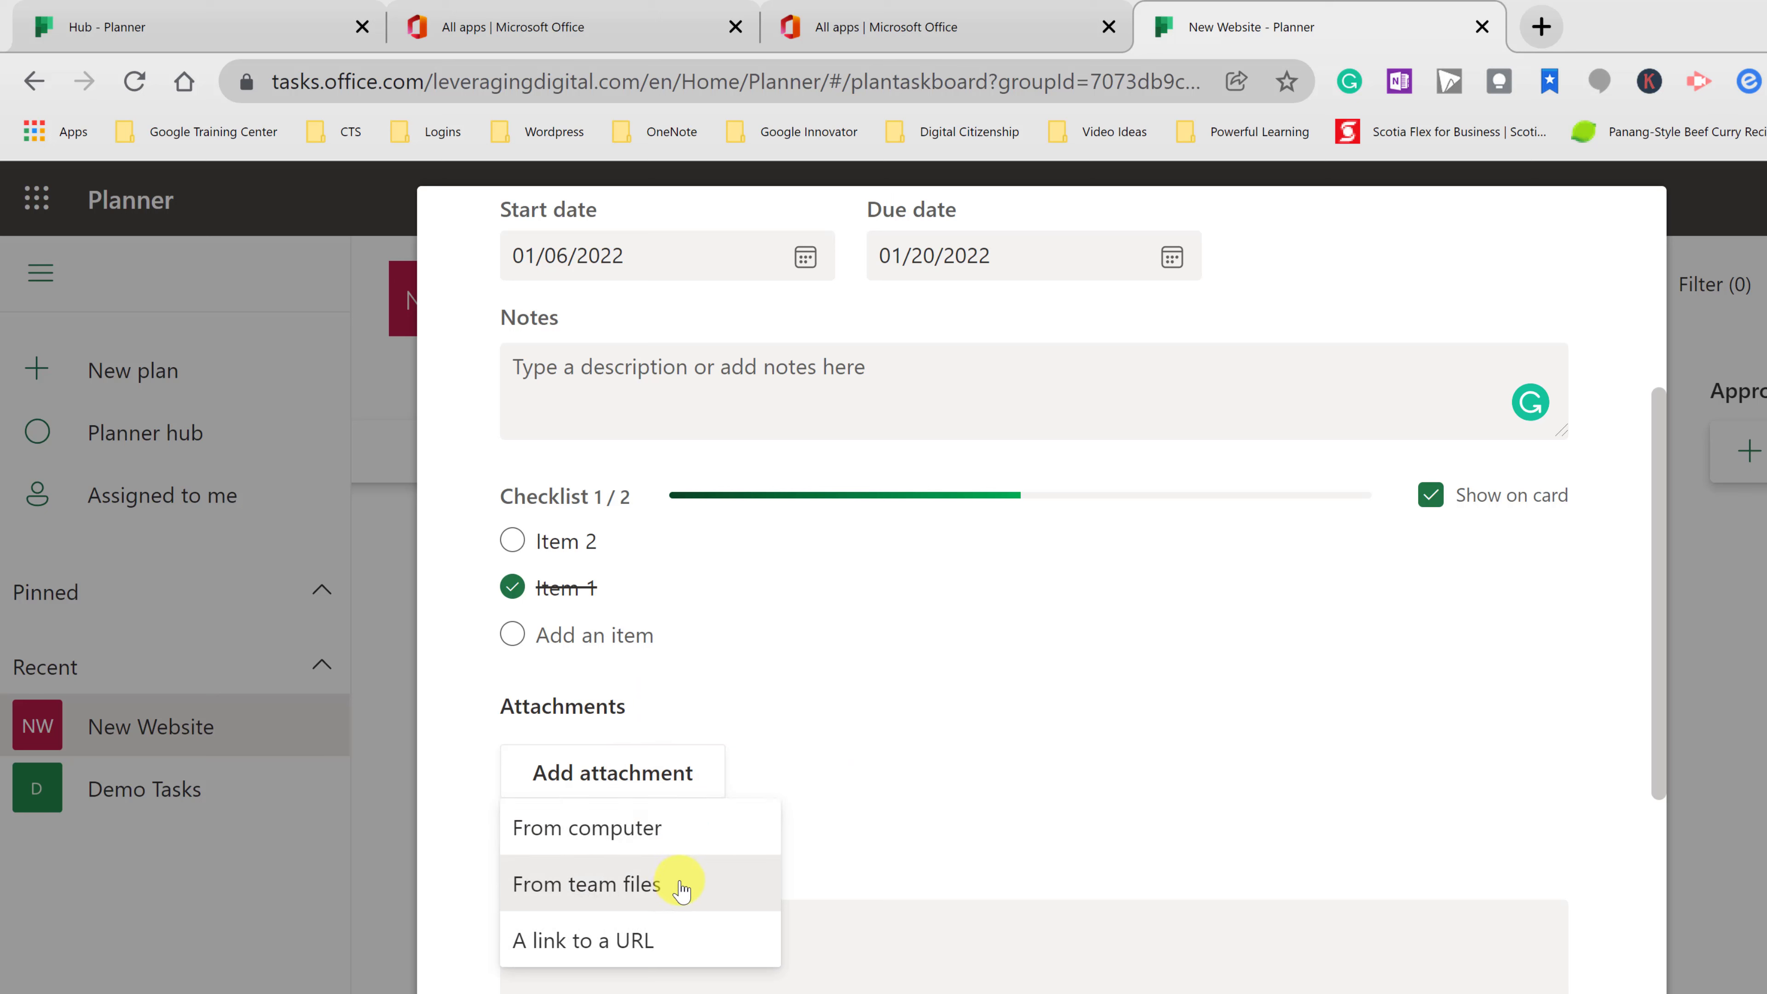
{"action": "left_click", "coordinate": [692, 839]}
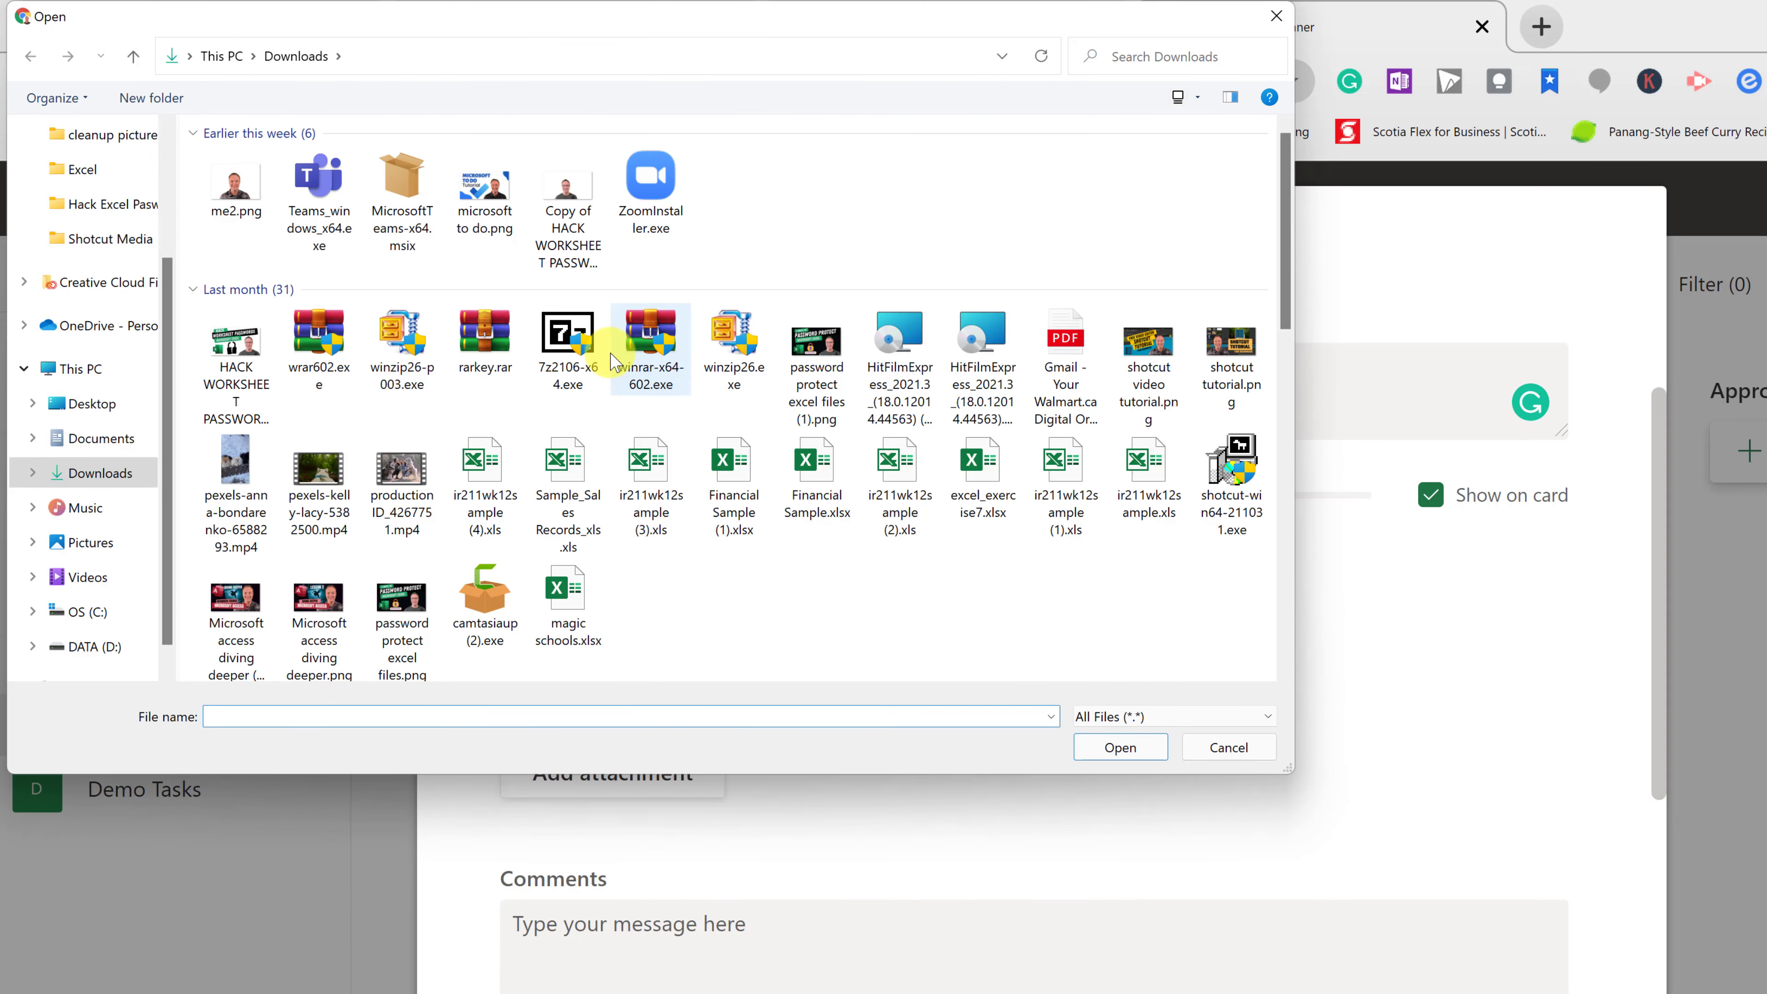
{"action": "double_click", "coordinate": [236, 182]}
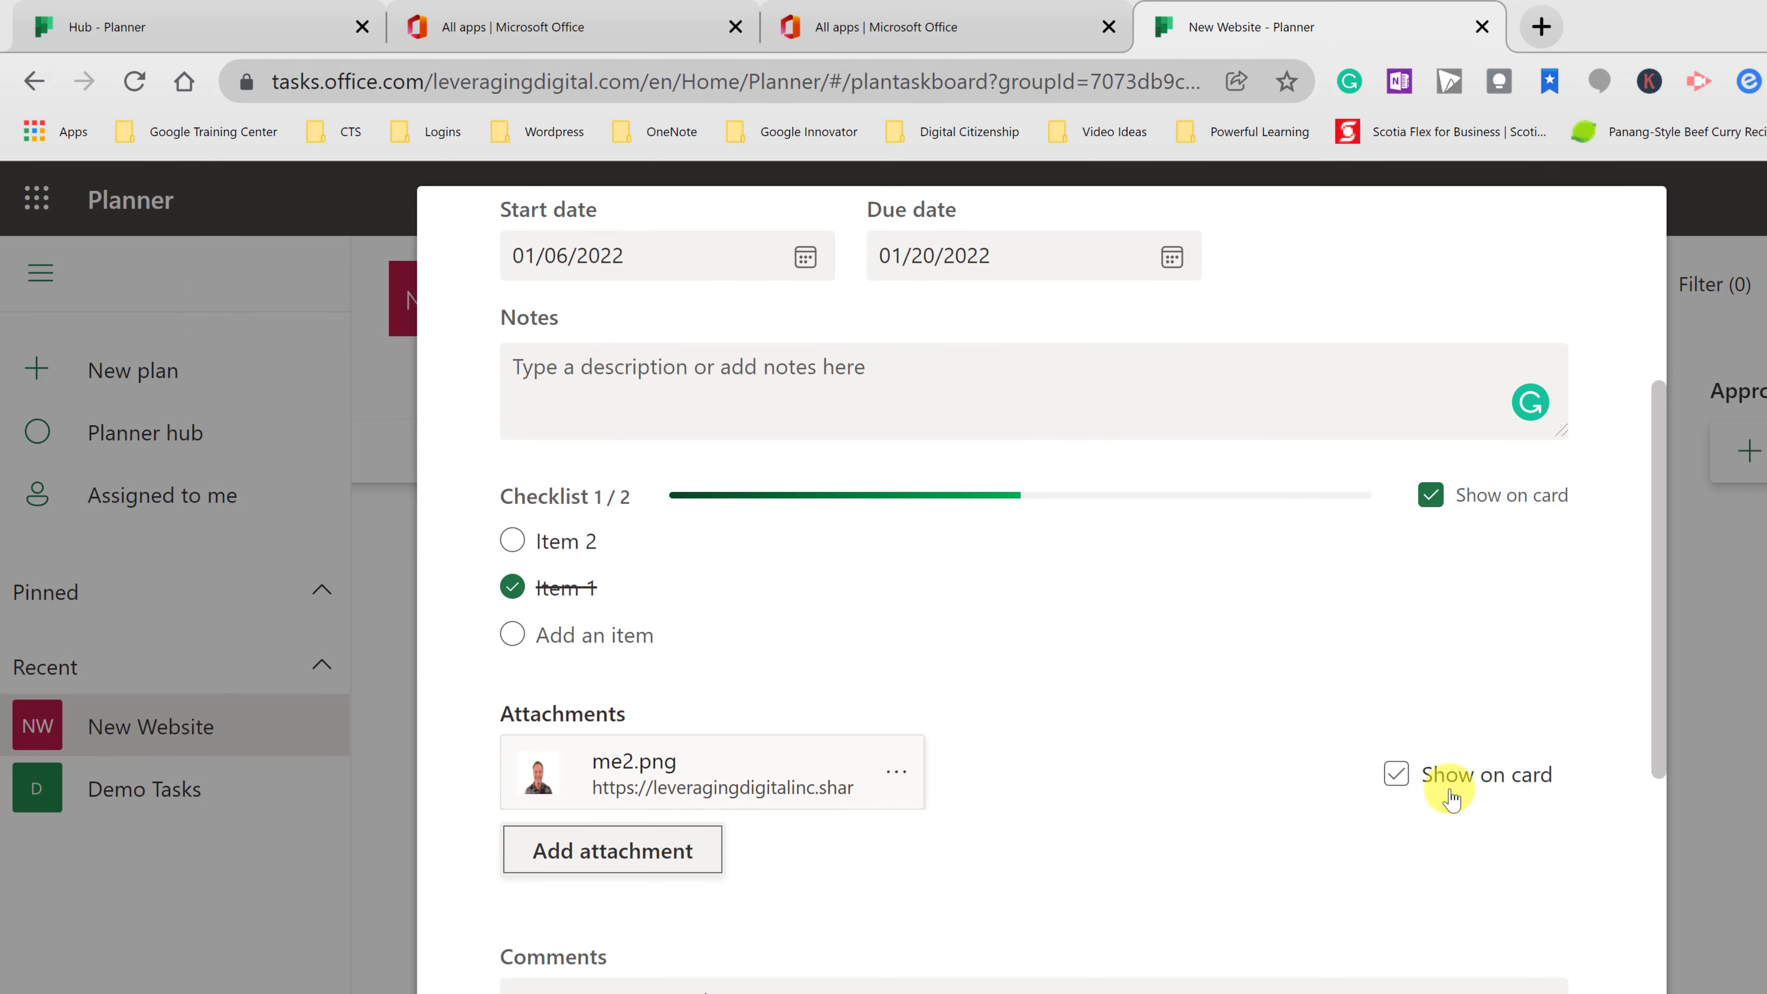
{"action": "left_click", "coordinate": [1397, 775]}
{"action": "scroll", "coordinate": [904, 843], "scroll_direction": "down", "scroll_amount": 5}
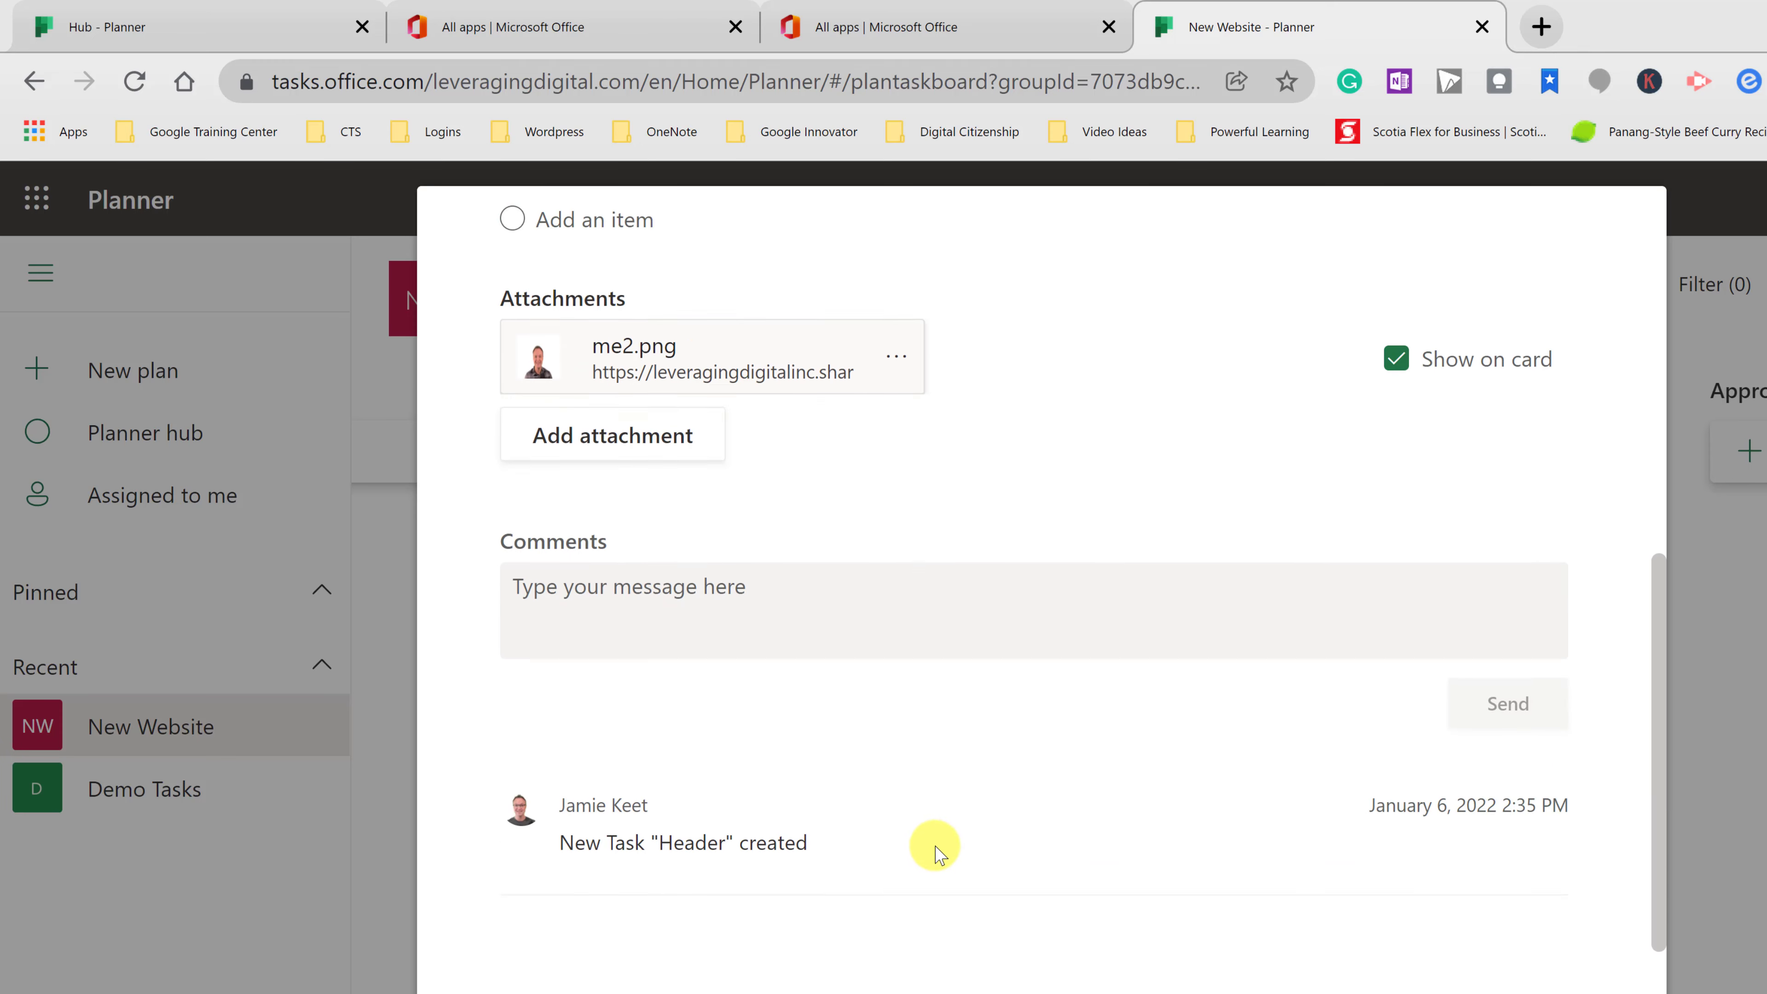
{"action": "scroll", "coordinate": [1030, 773], "scroll_direction": "down", "scroll_amount": 3}
{"action": "scroll", "coordinate": [1085, 800], "scroll_direction": "up", "scroll_amount": 10}
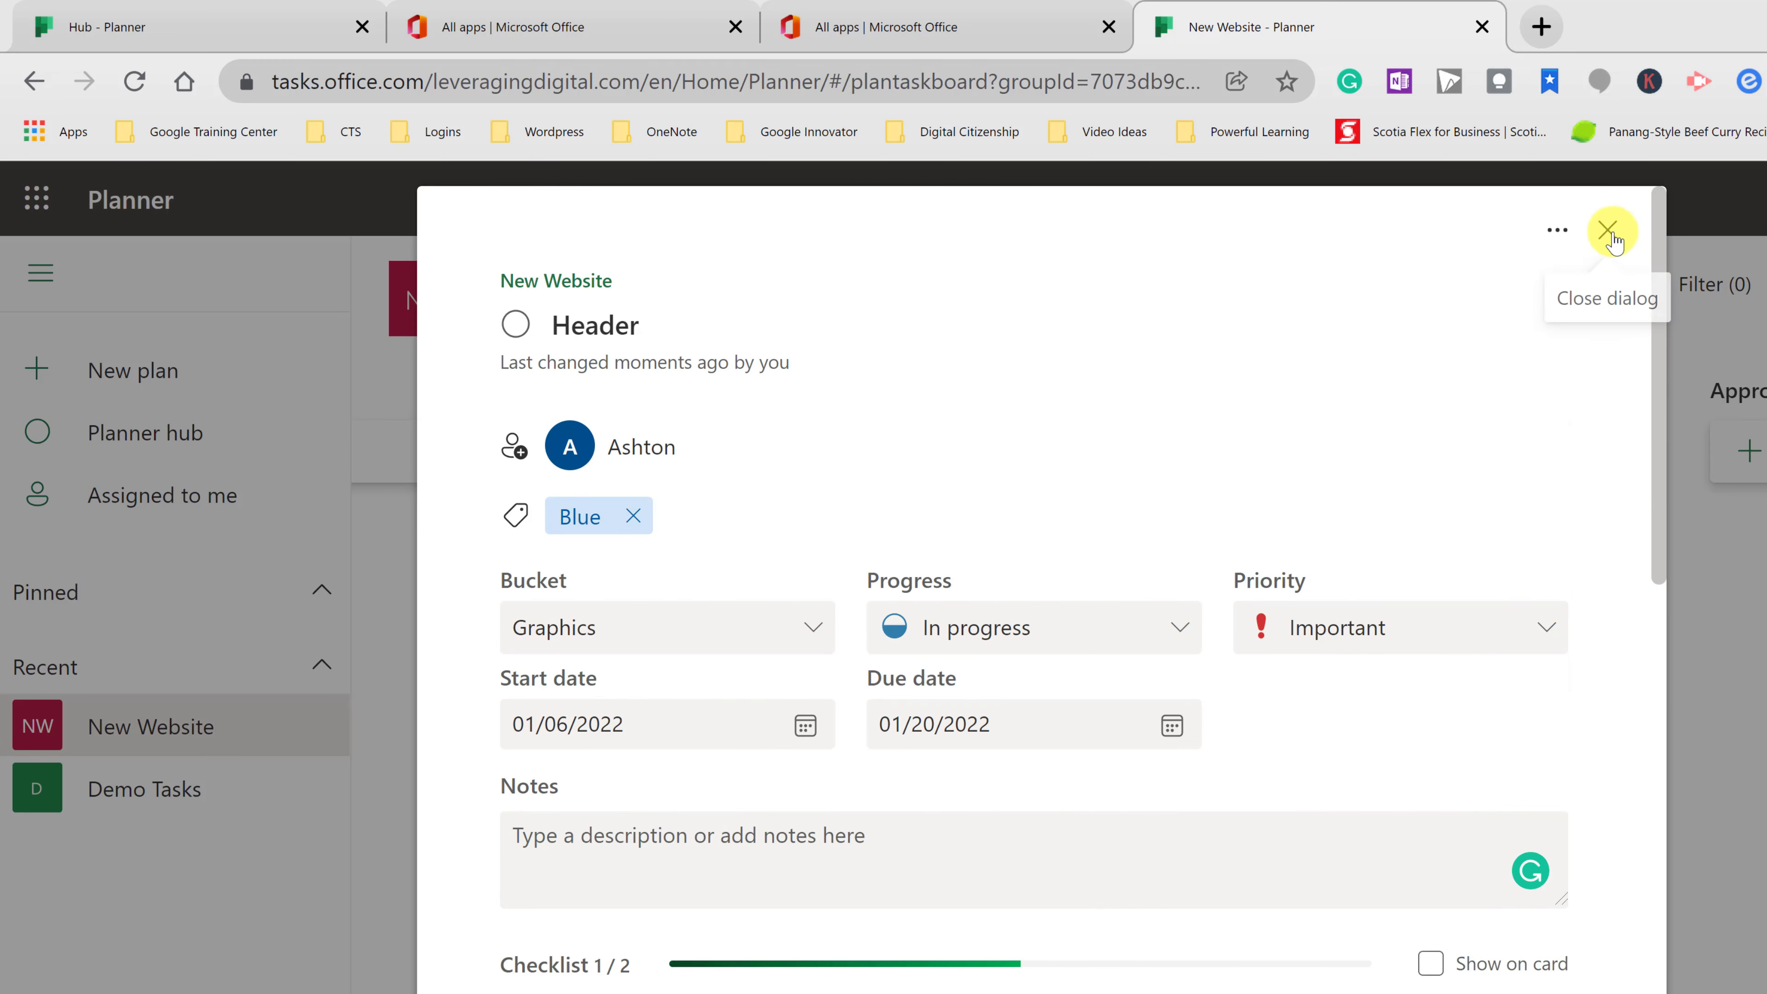
- Close the Header task, reopen it to check the me2.png preview, then close it again
{"action": "left_click", "coordinate": [1607, 230]}
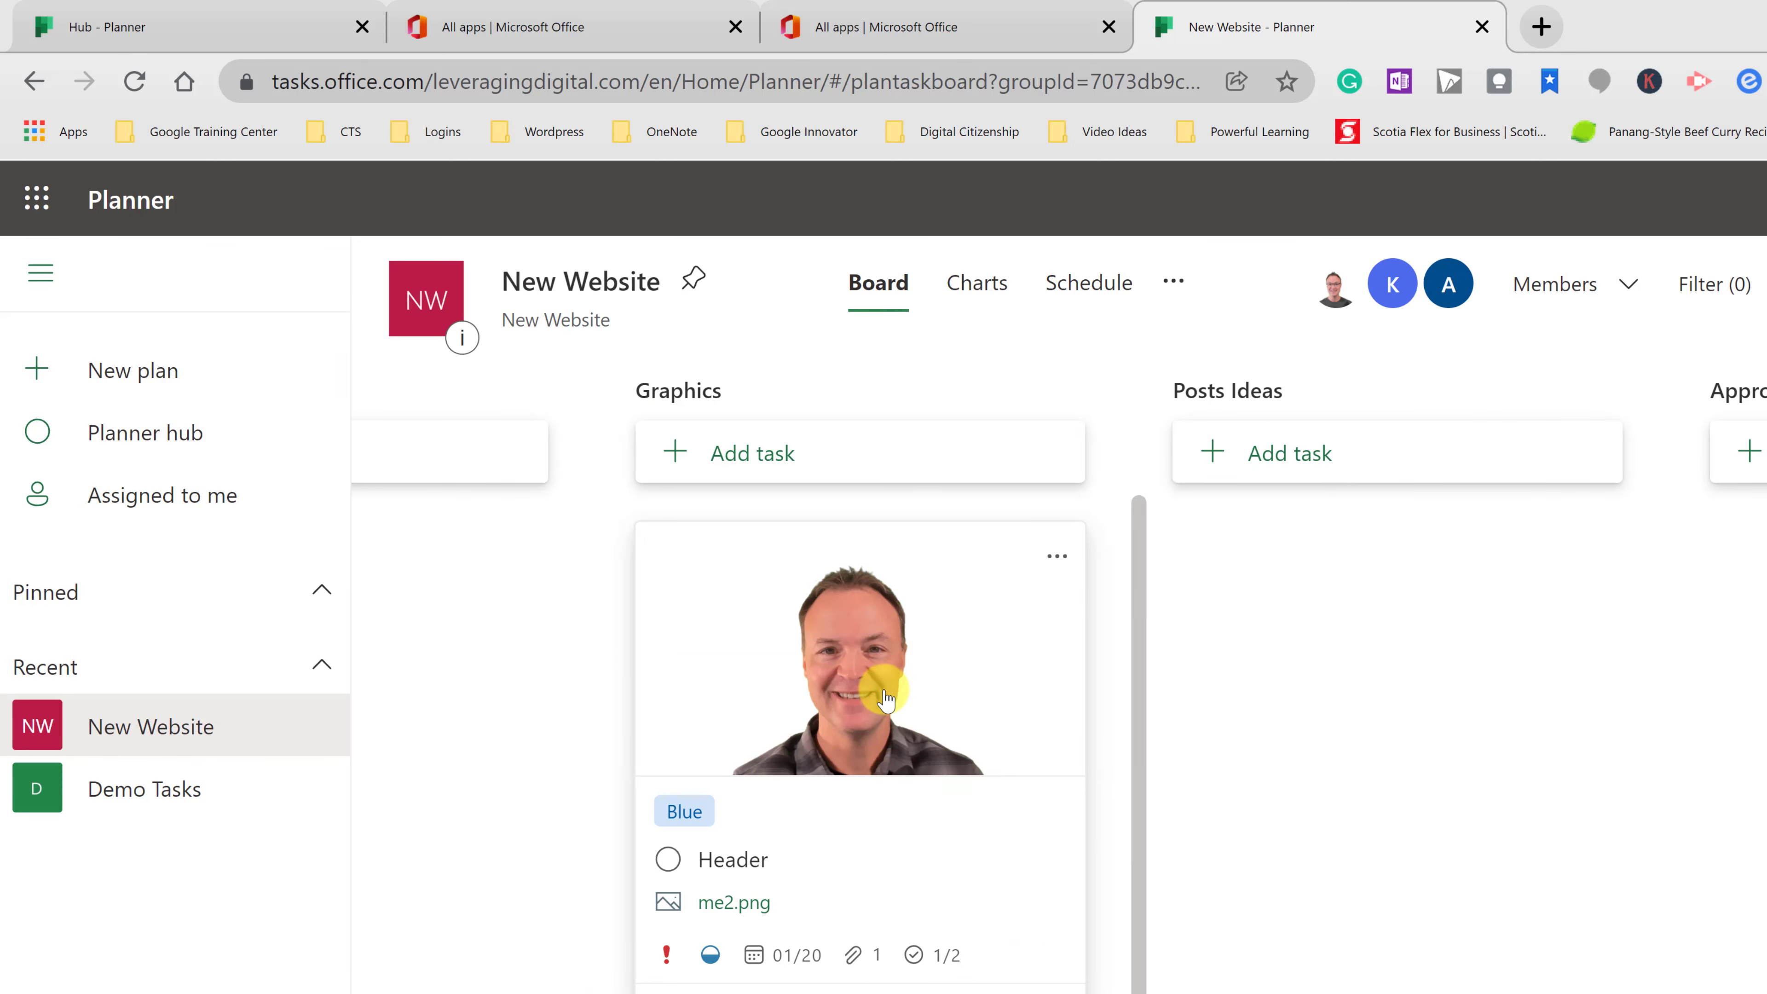
{"action": "scroll", "coordinate": [912, 786], "scroll_direction": "down", "scroll_amount": 1}
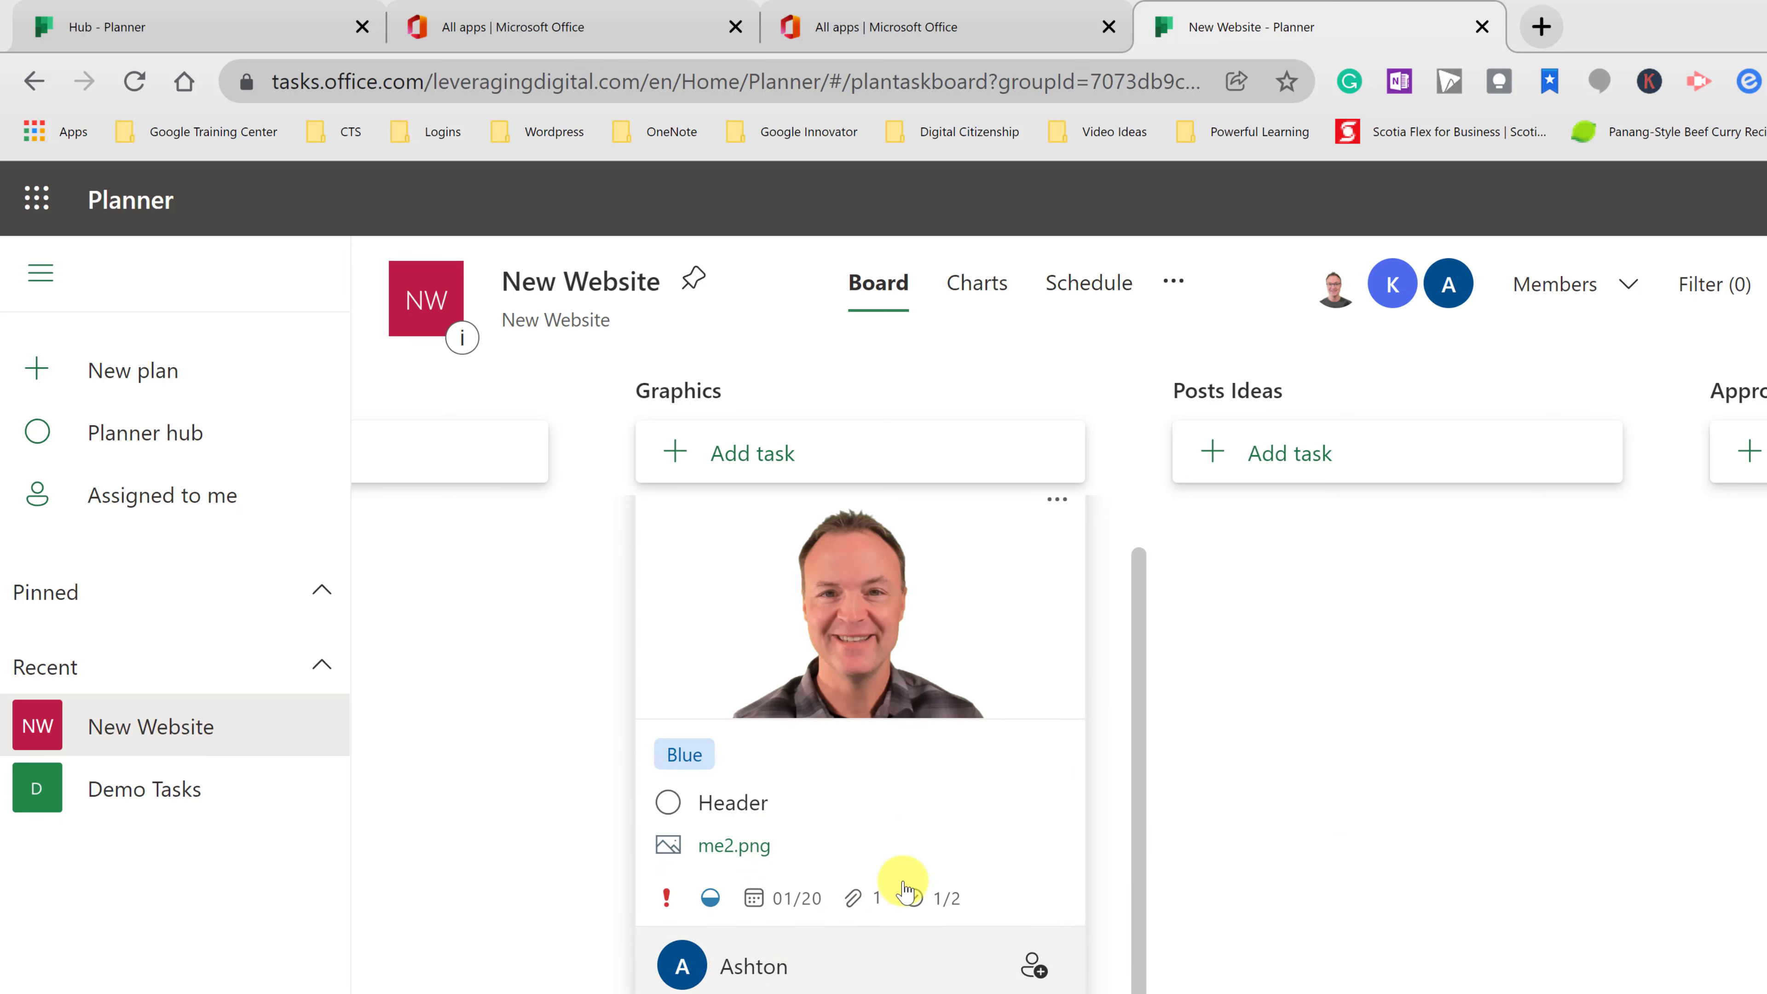
{"action": "scroll", "coordinate": [695, 749], "scroll_direction": "up", "scroll_amount": 1}
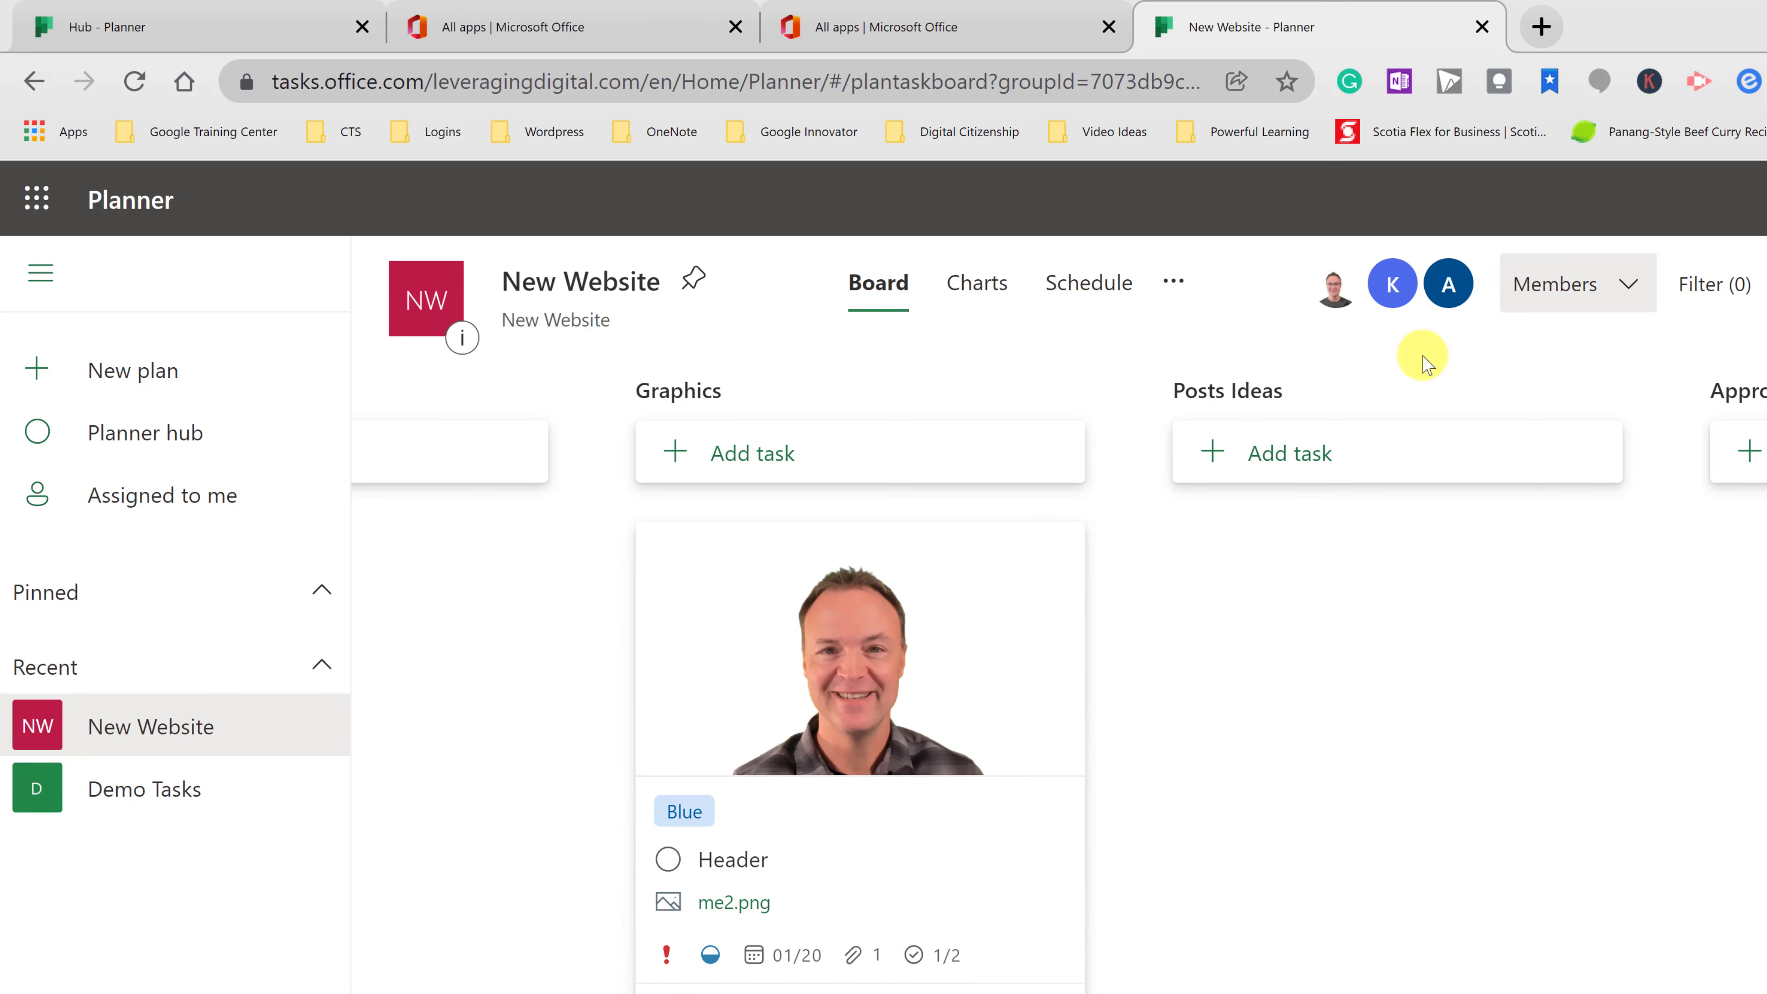
{"action": "left_click", "coordinate": [992, 869]}
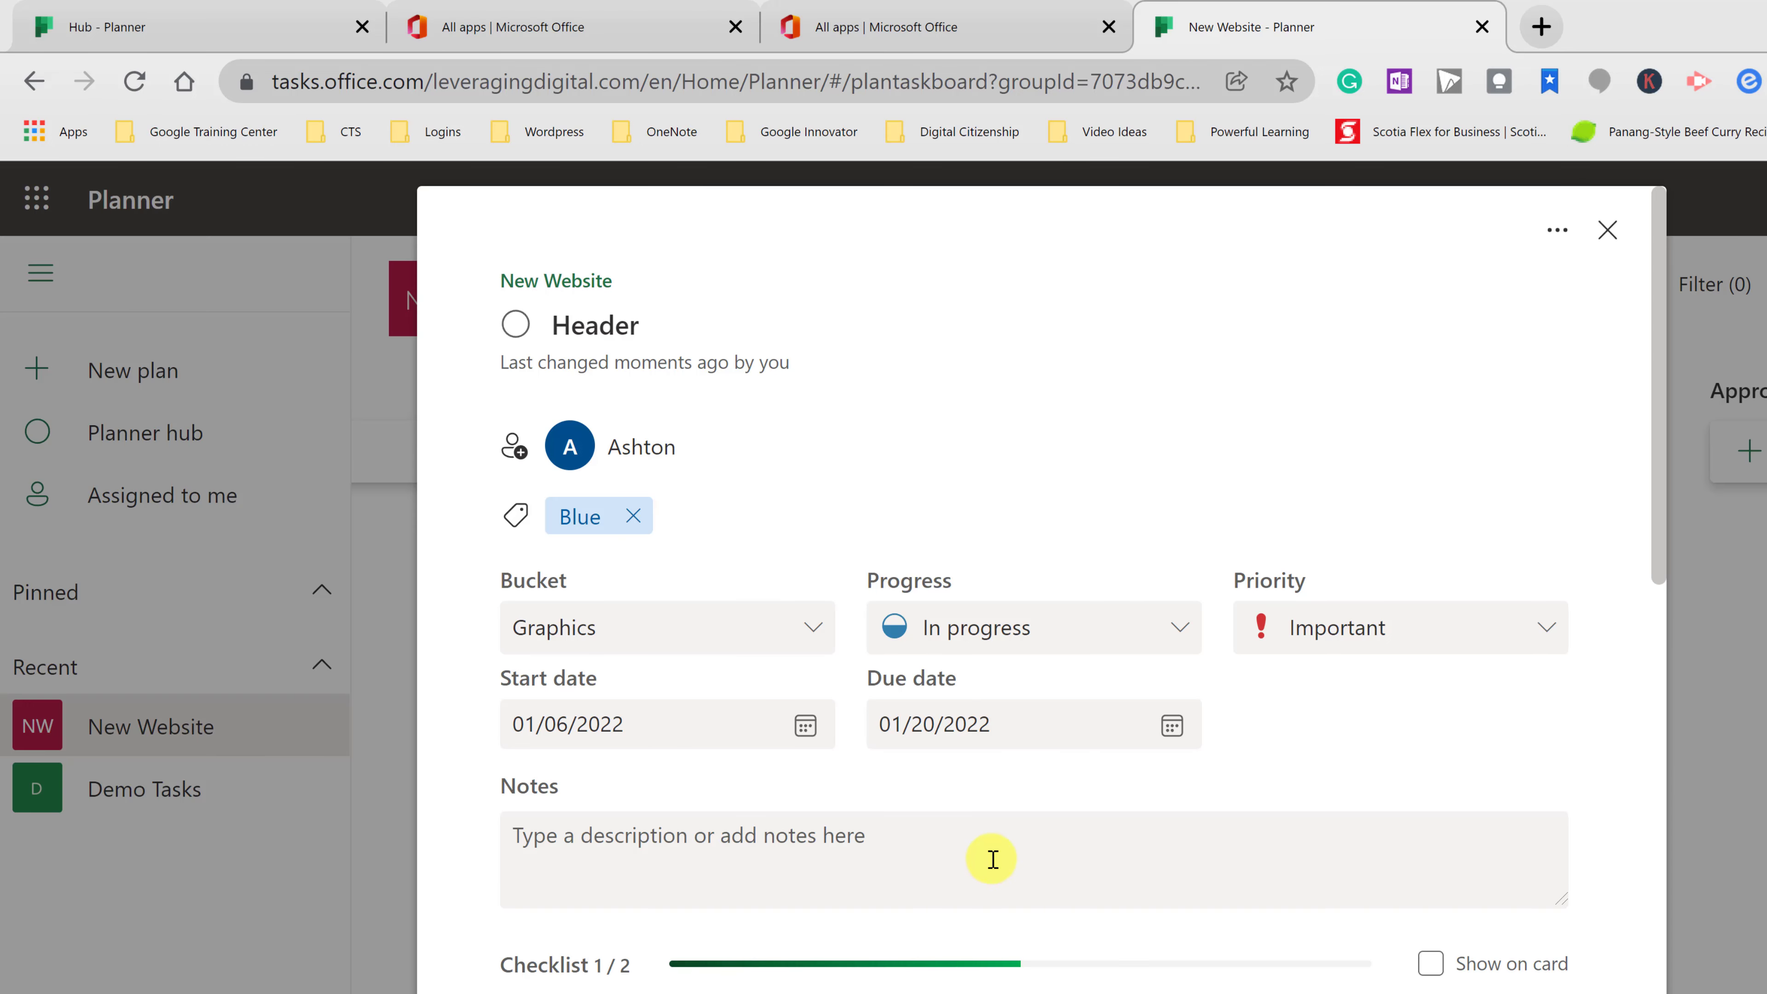
{"action": "scroll", "coordinate": [995, 834], "scroll_direction": "down", "scroll_amount": 4}
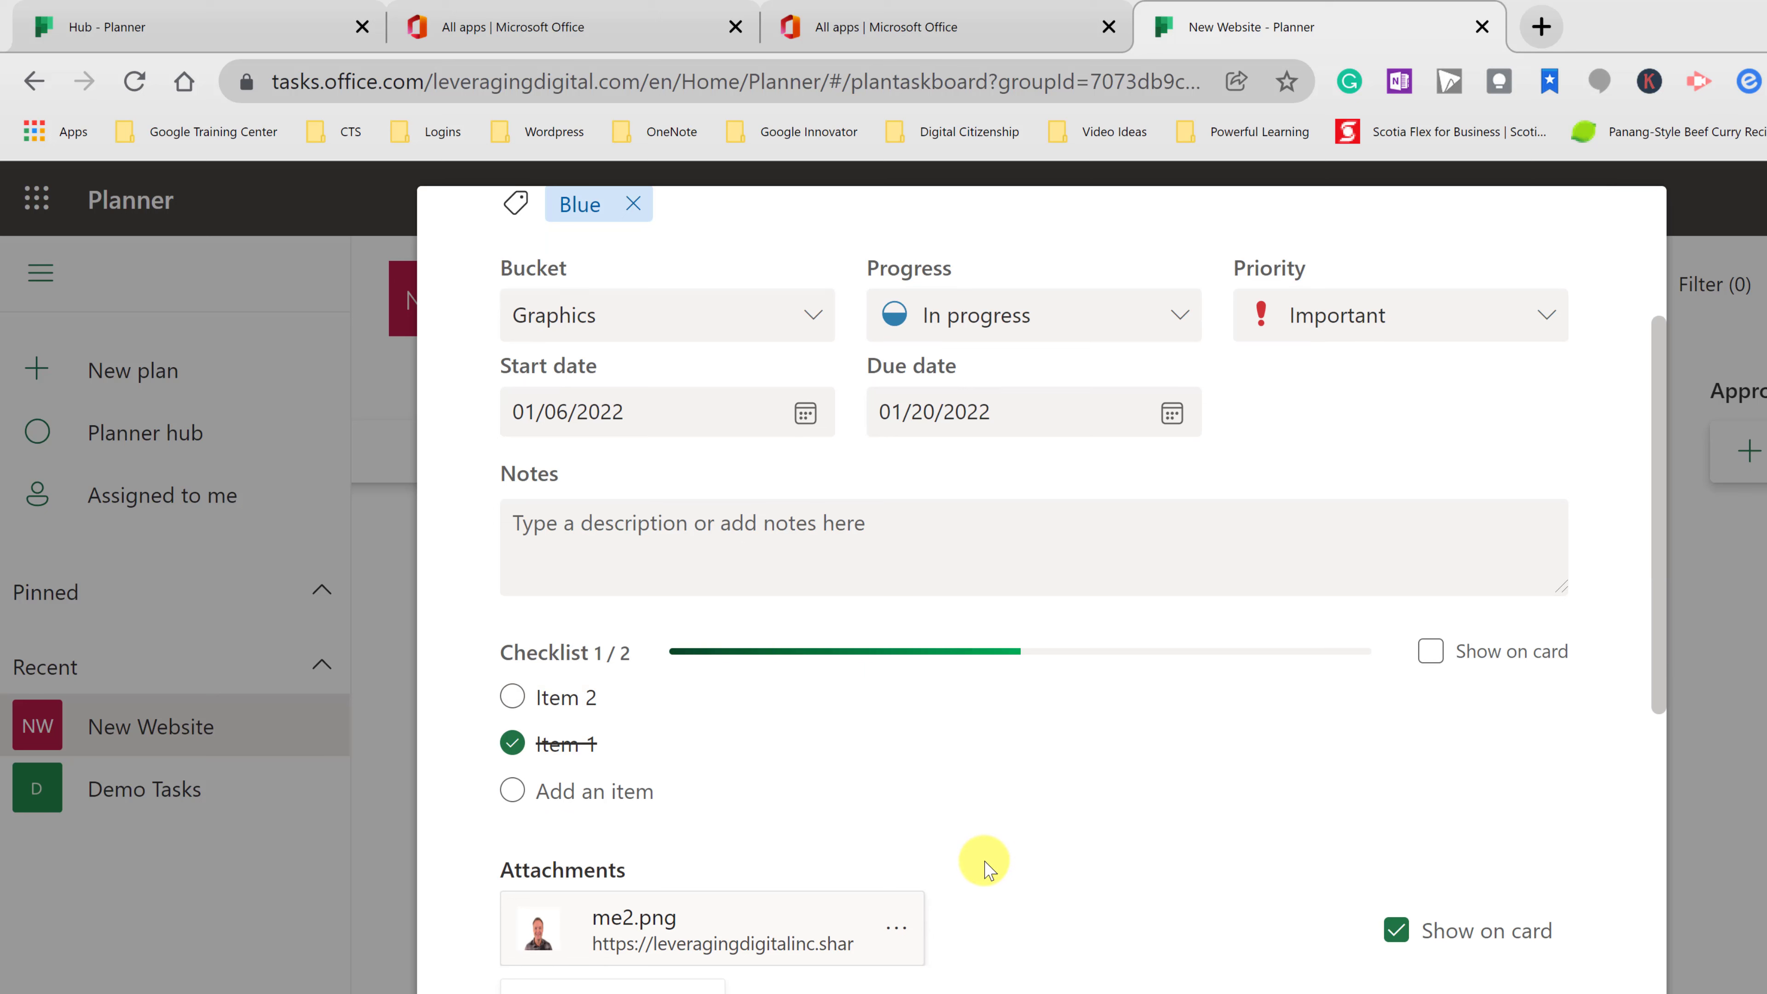
{"action": "left_click", "coordinate": [1706, 567]}
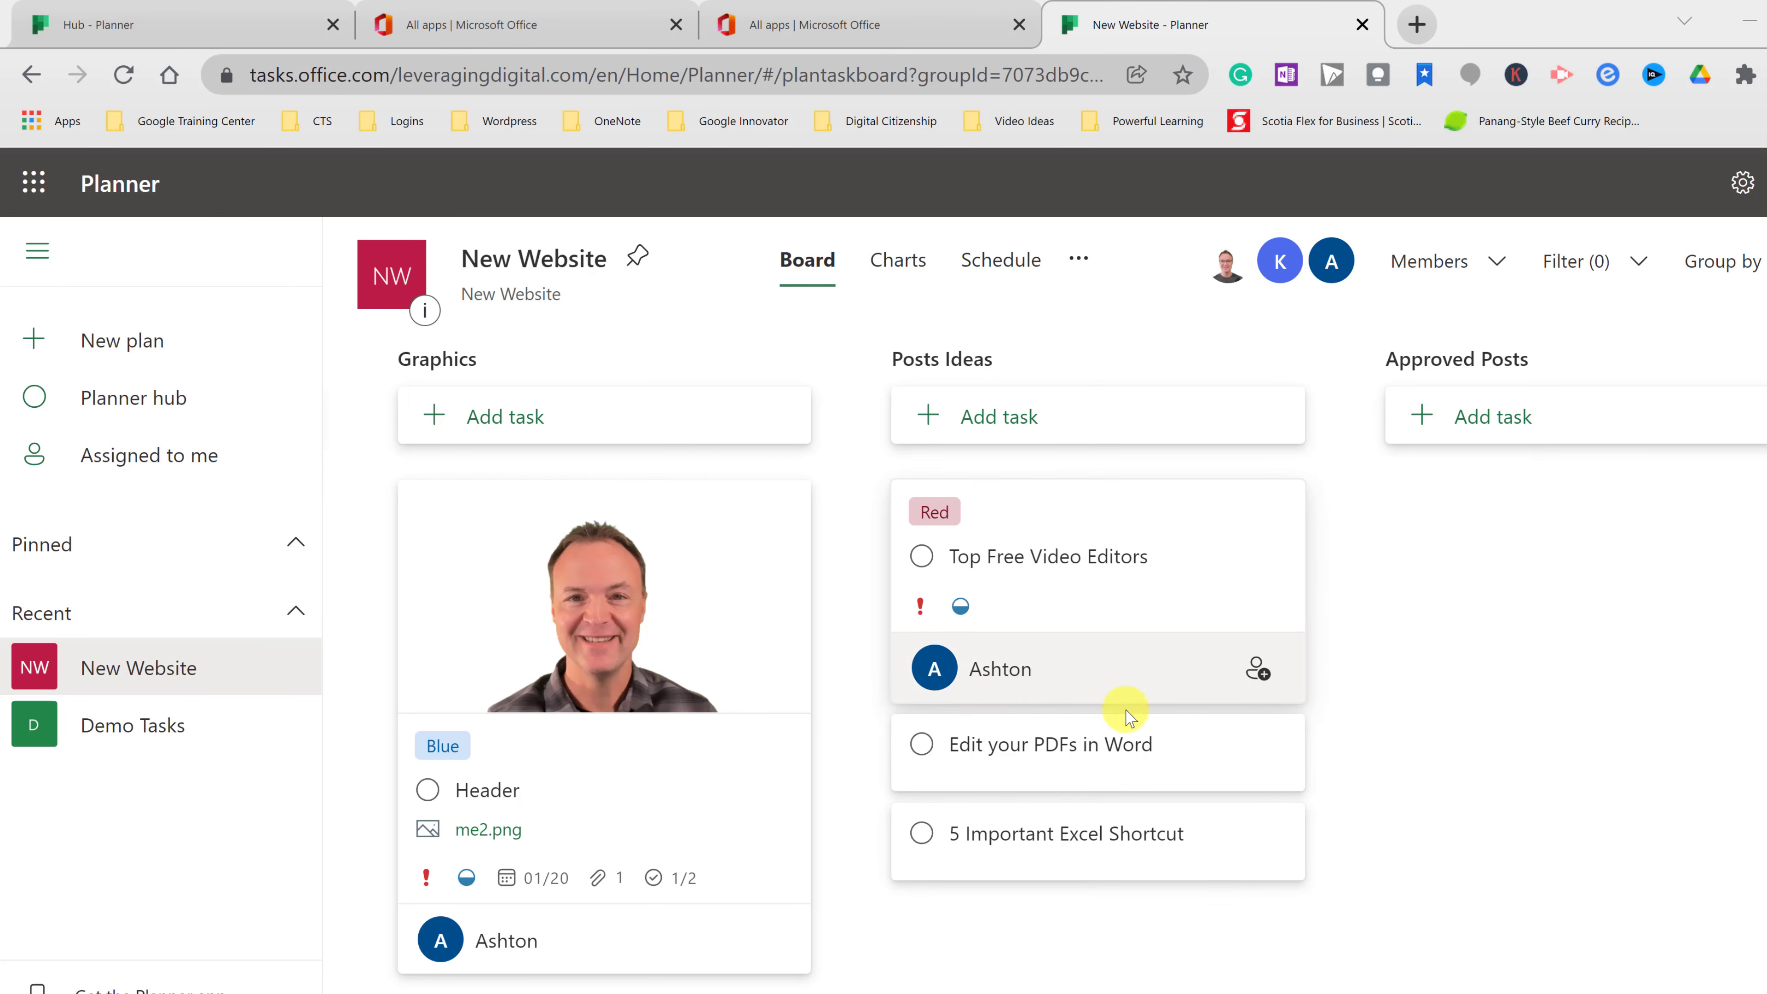
{"action": "left_click", "coordinate": [1163, 739]}
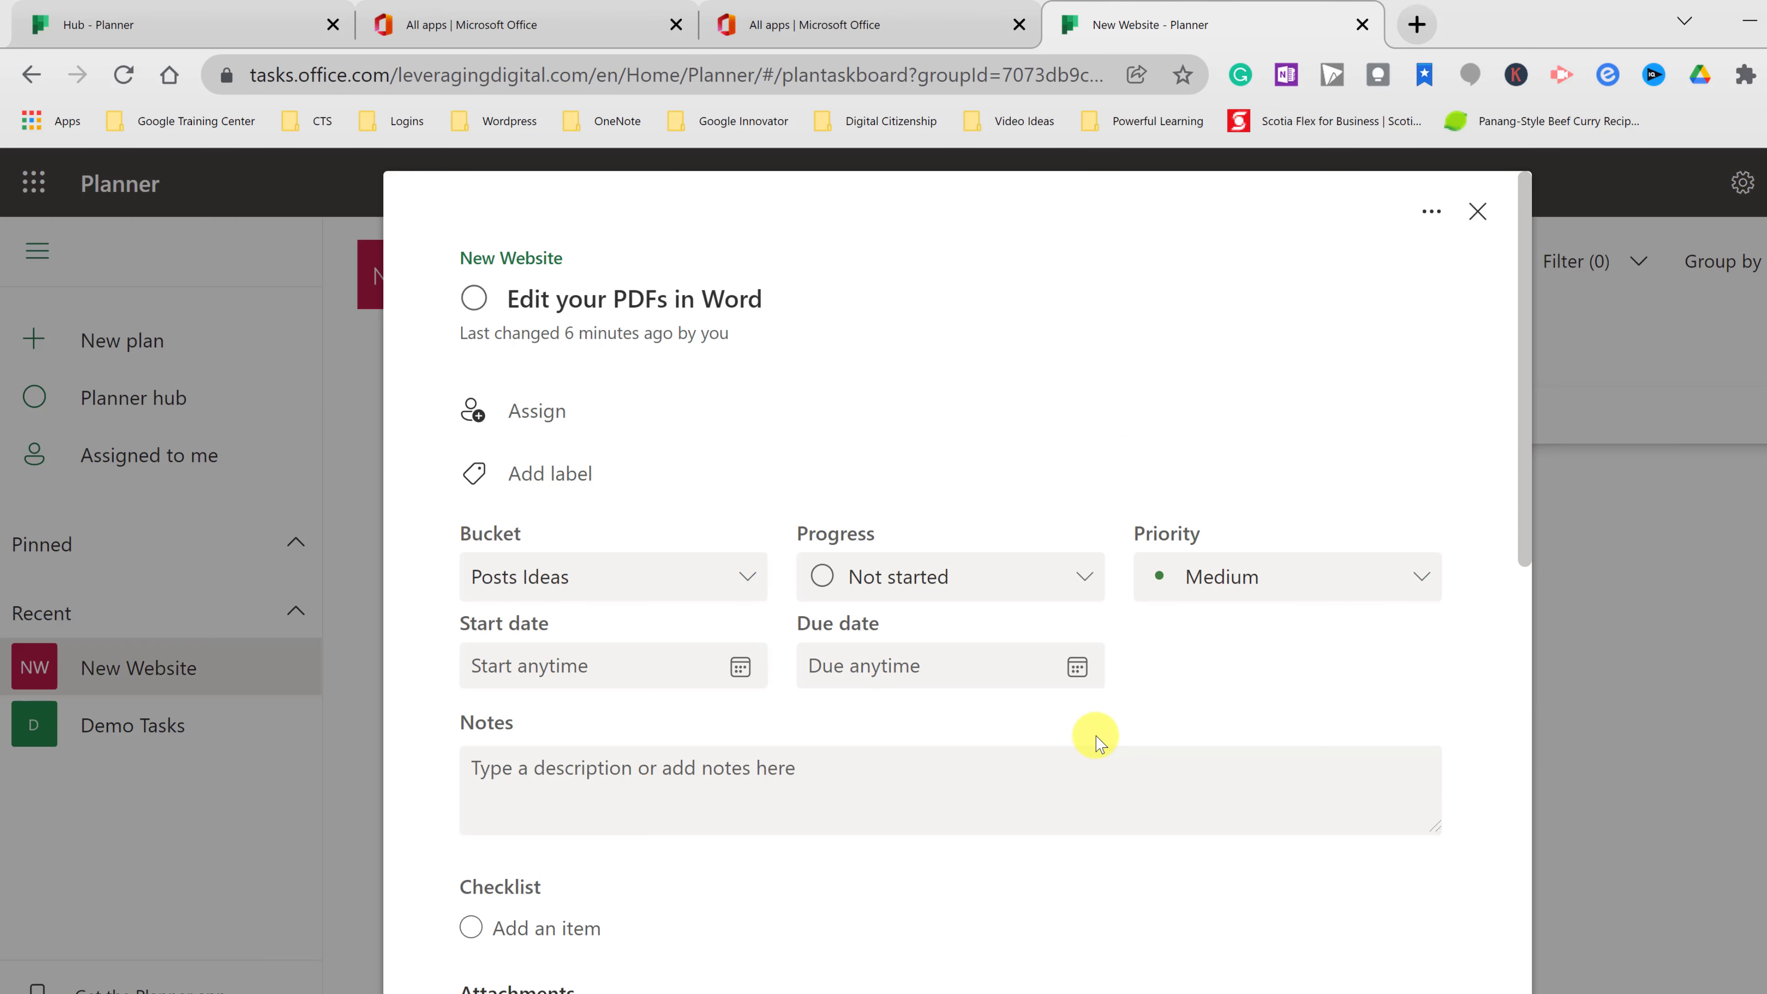
{"action": "left_click", "coordinate": [561, 417]}
{"action": "left_click", "coordinate": [591, 717]}
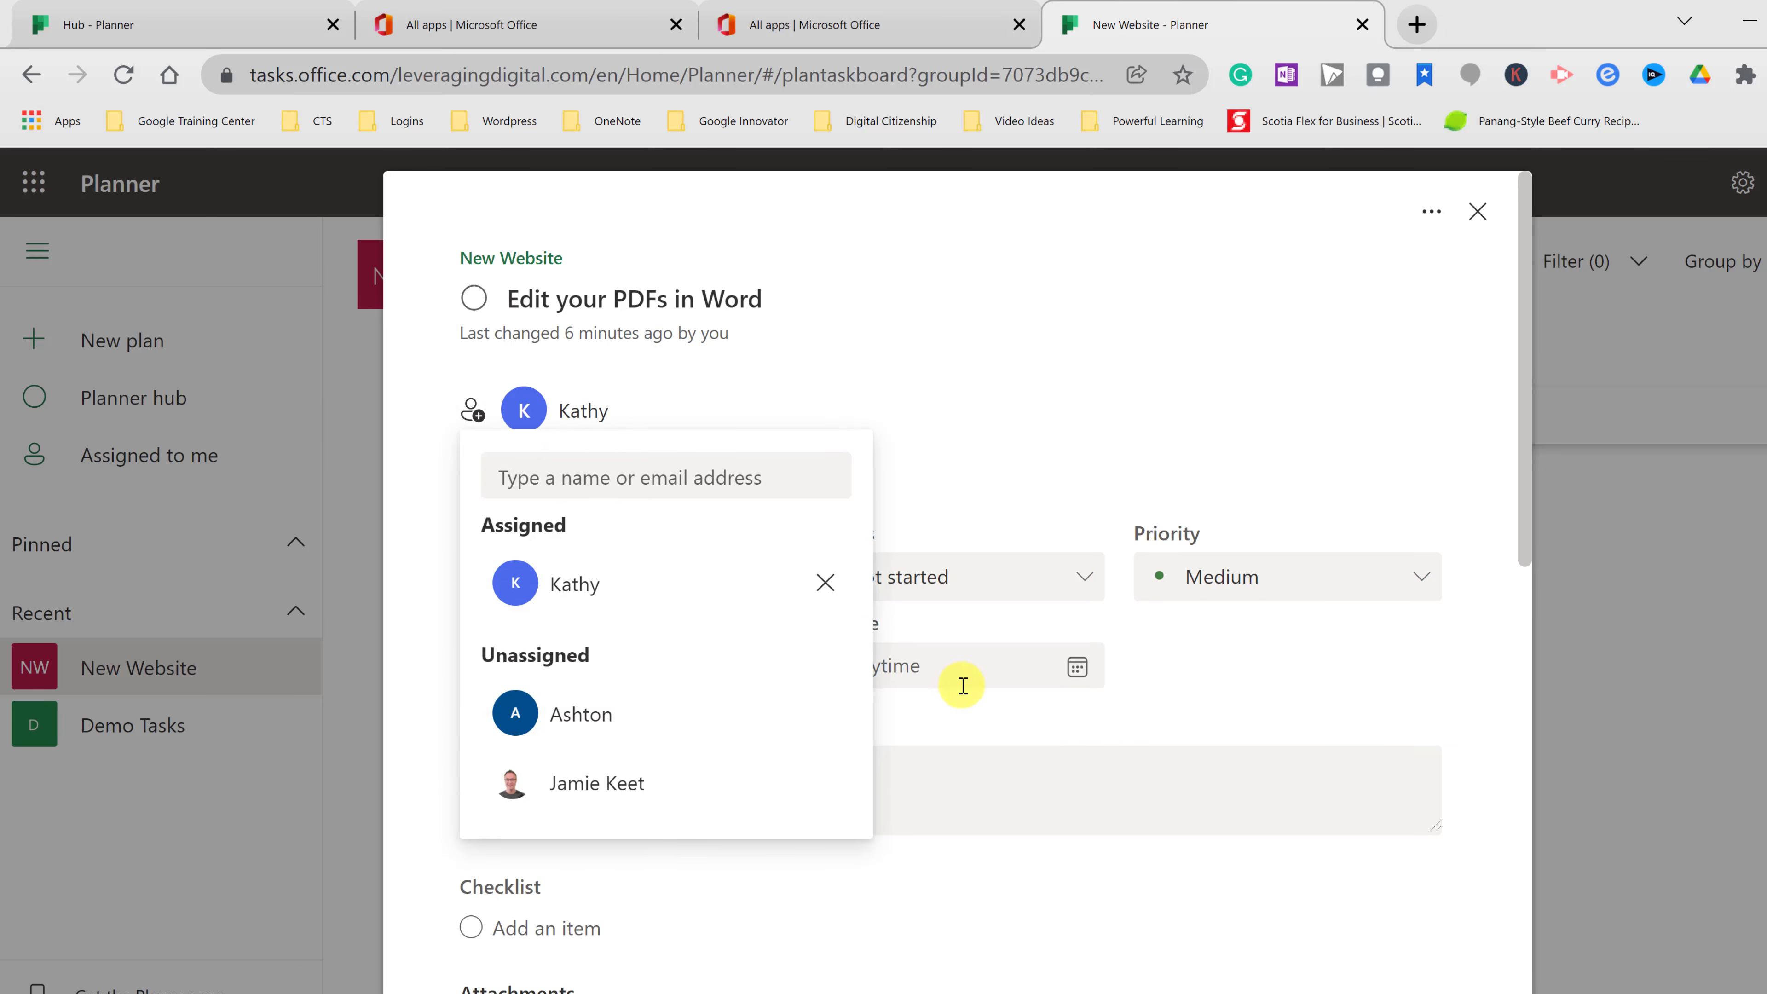
{"action": "left_click", "coordinate": [1683, 678]}
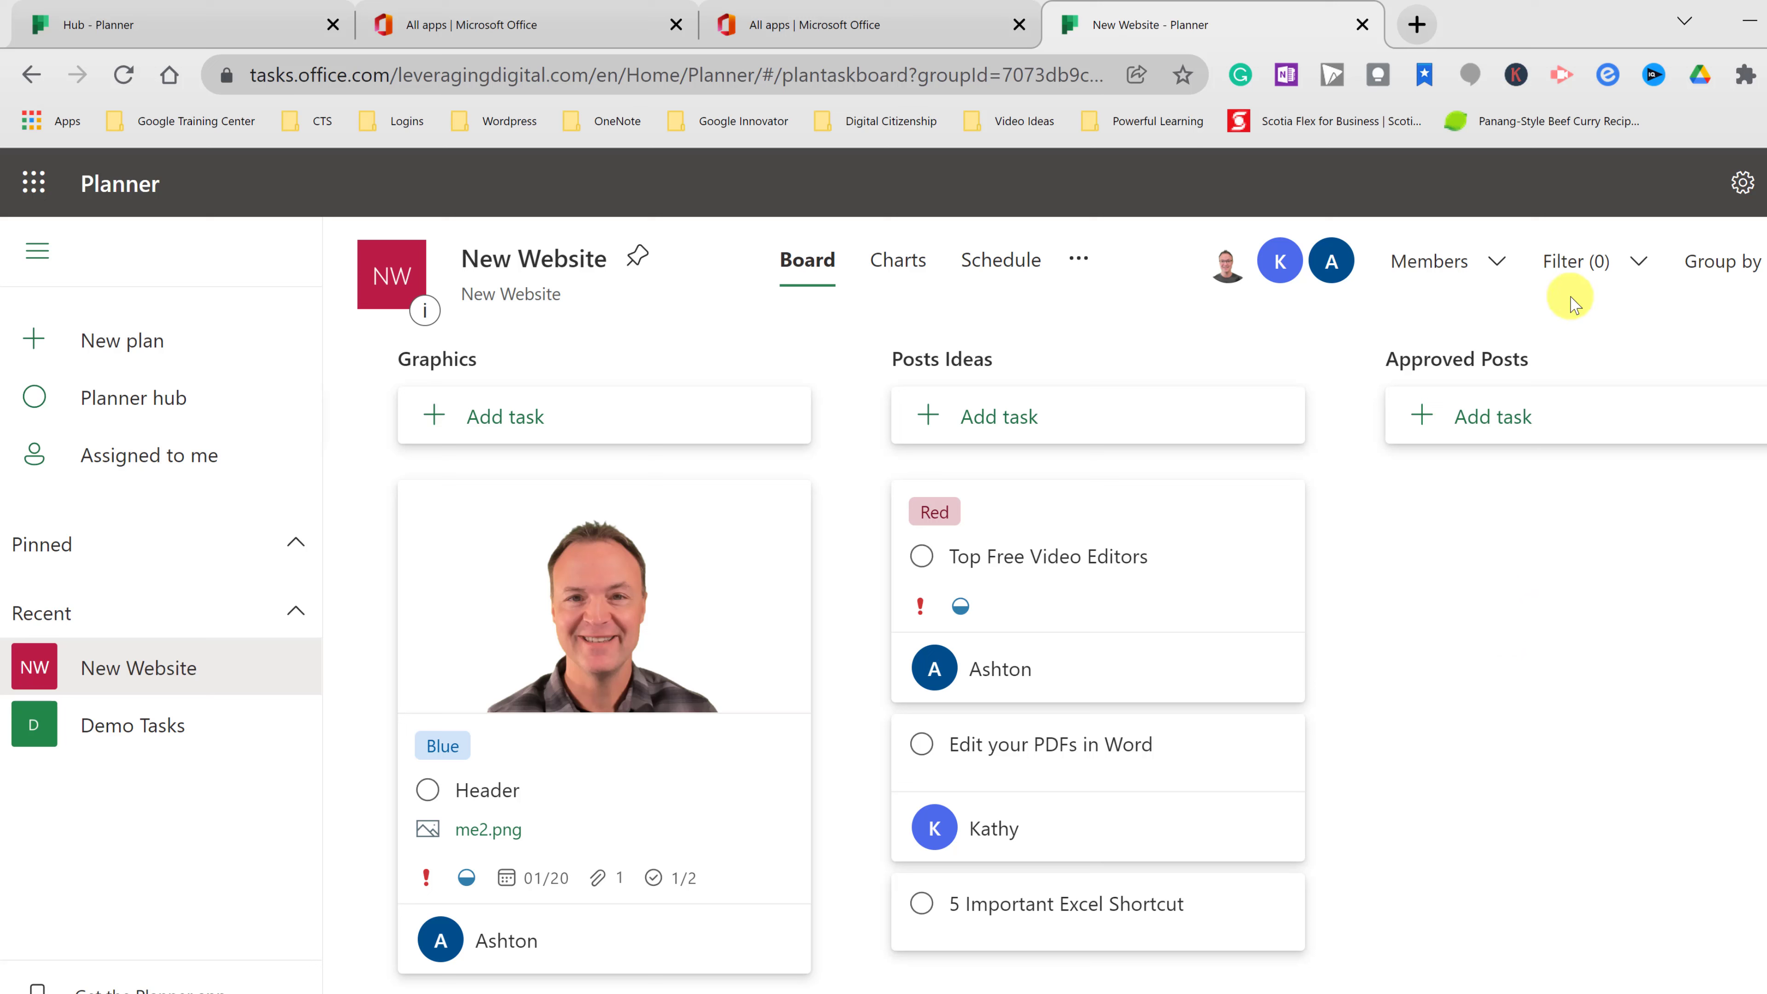
- Try filtering the board by Important priority, then remove that priority filter
{"action": "left_click", "coordinate": [1639, 264]}
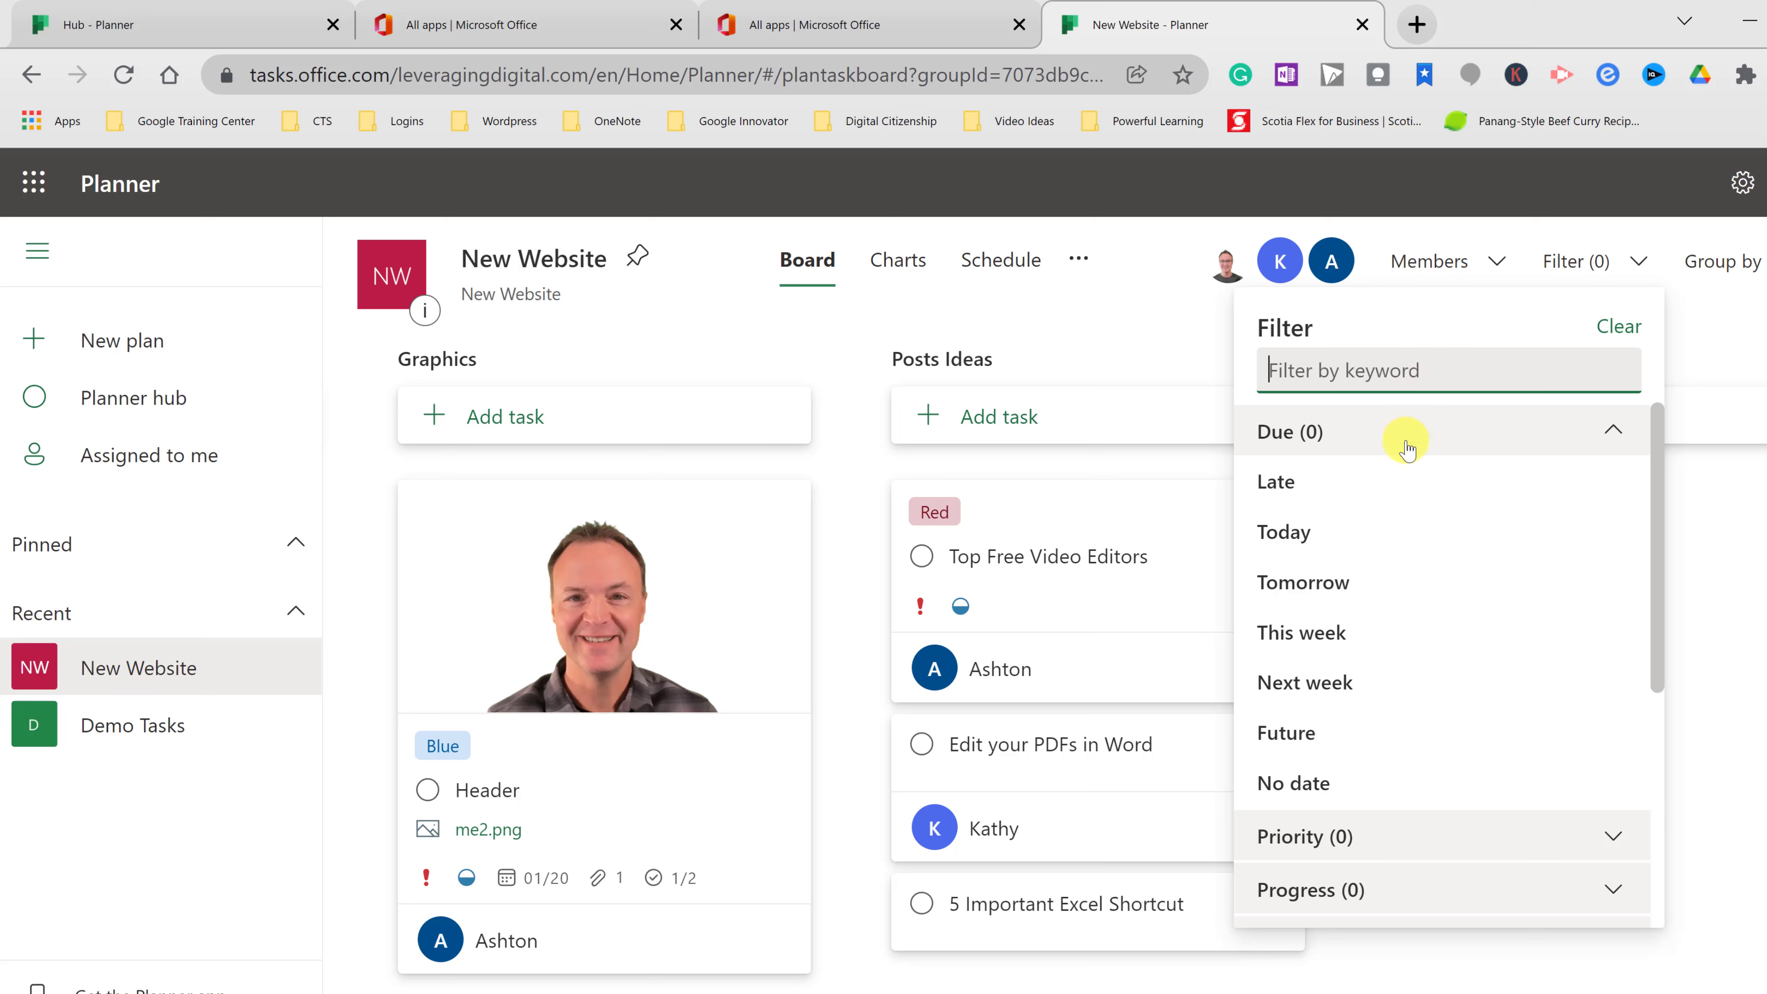
{"action": "scroll", "coordinate": [1388, 520], "scroll_direction": "down", "scroll_amount": 3}
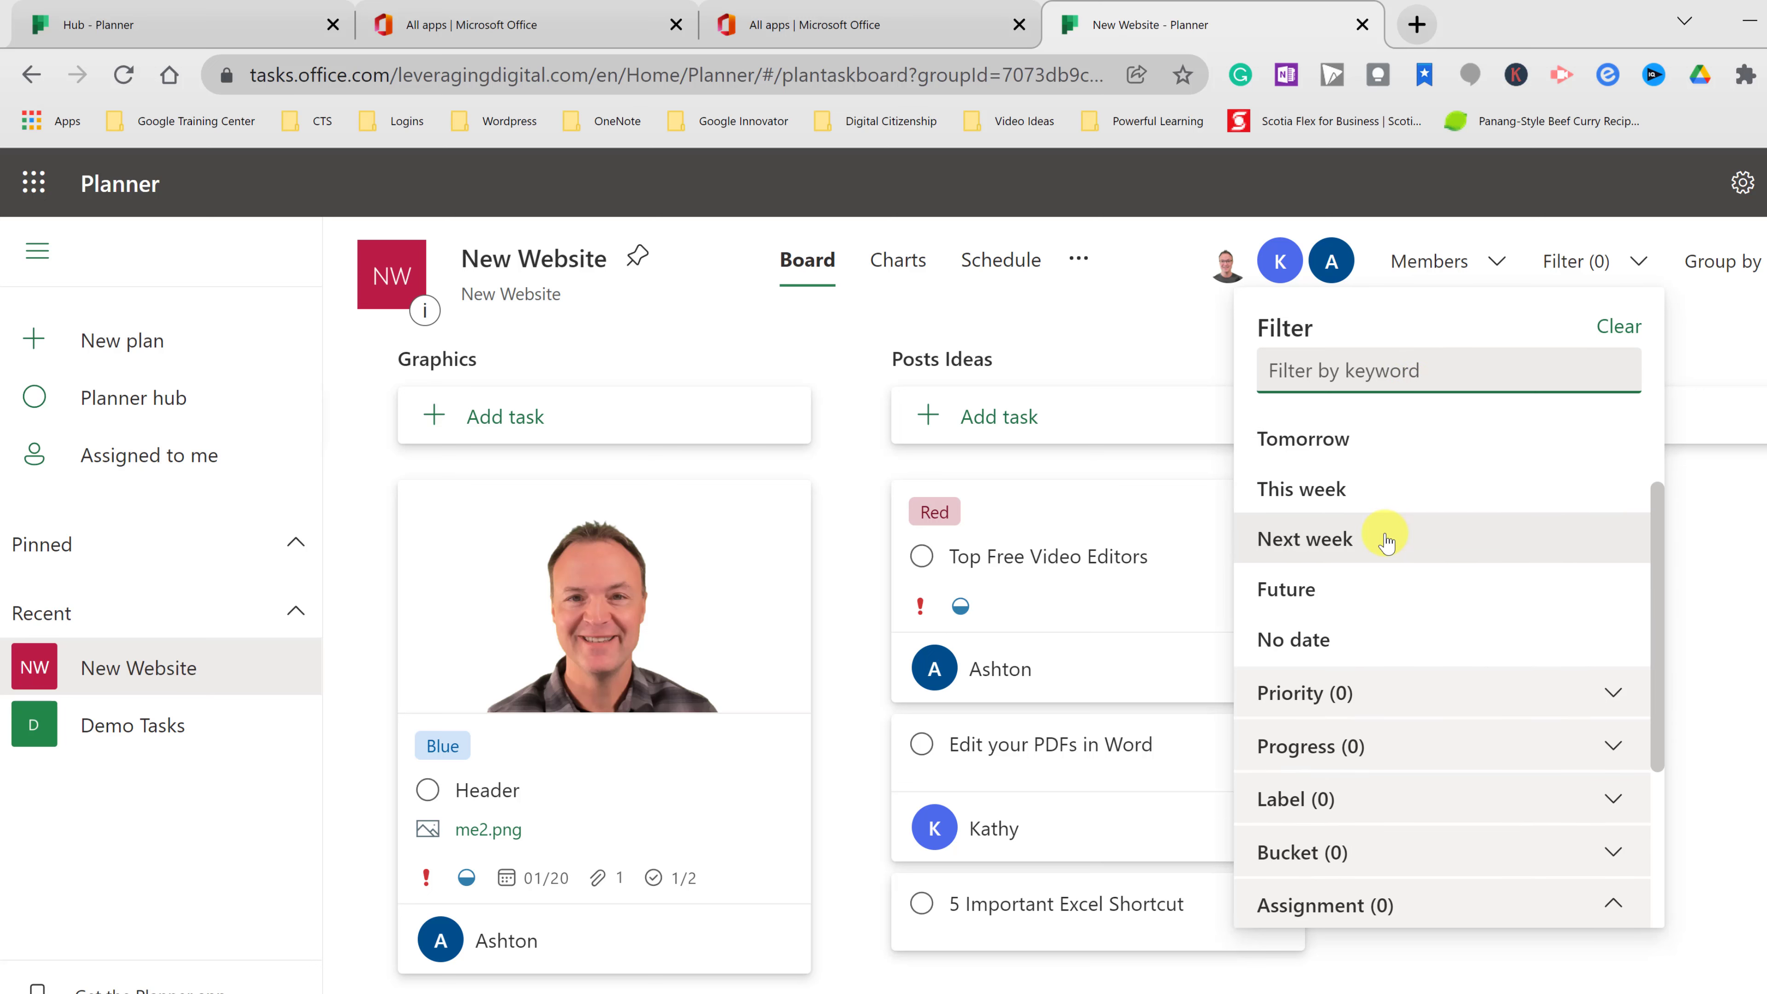
{"action": "scroll", "coordinate": [1385, 529], "scroll_direction": "down", "scroll_amount": 2}
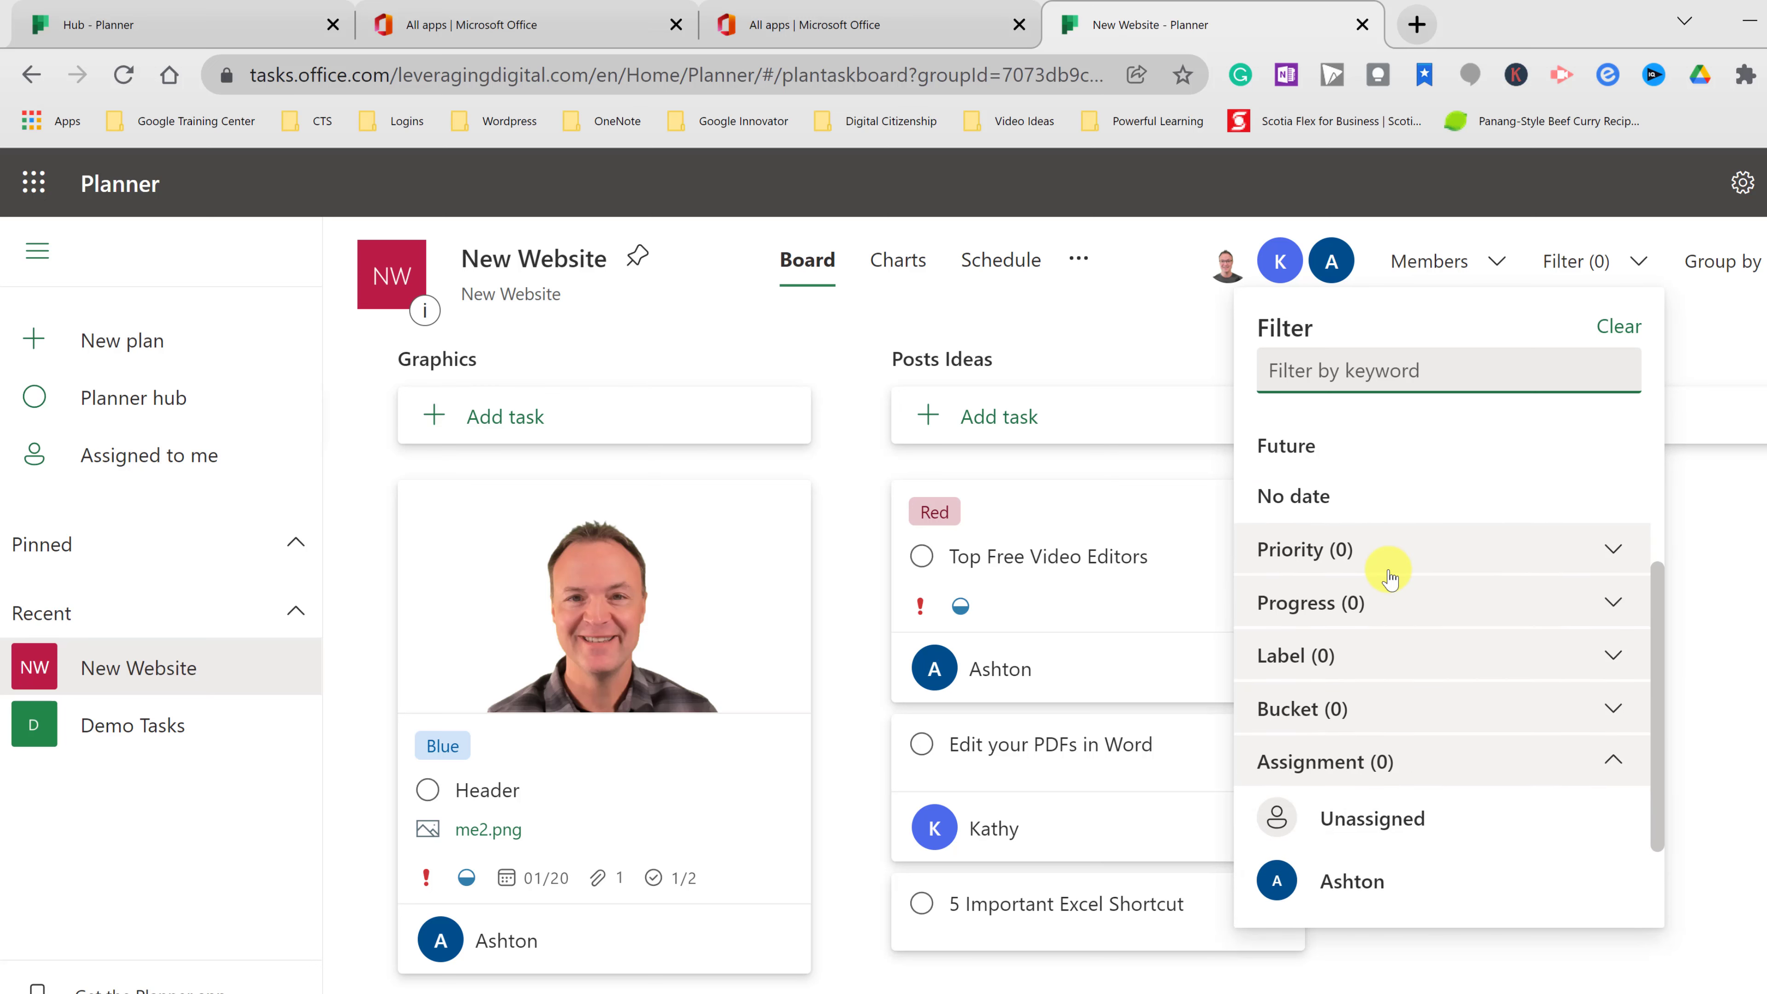
{"action": "left_click", "coordinate": [1460, 549]}
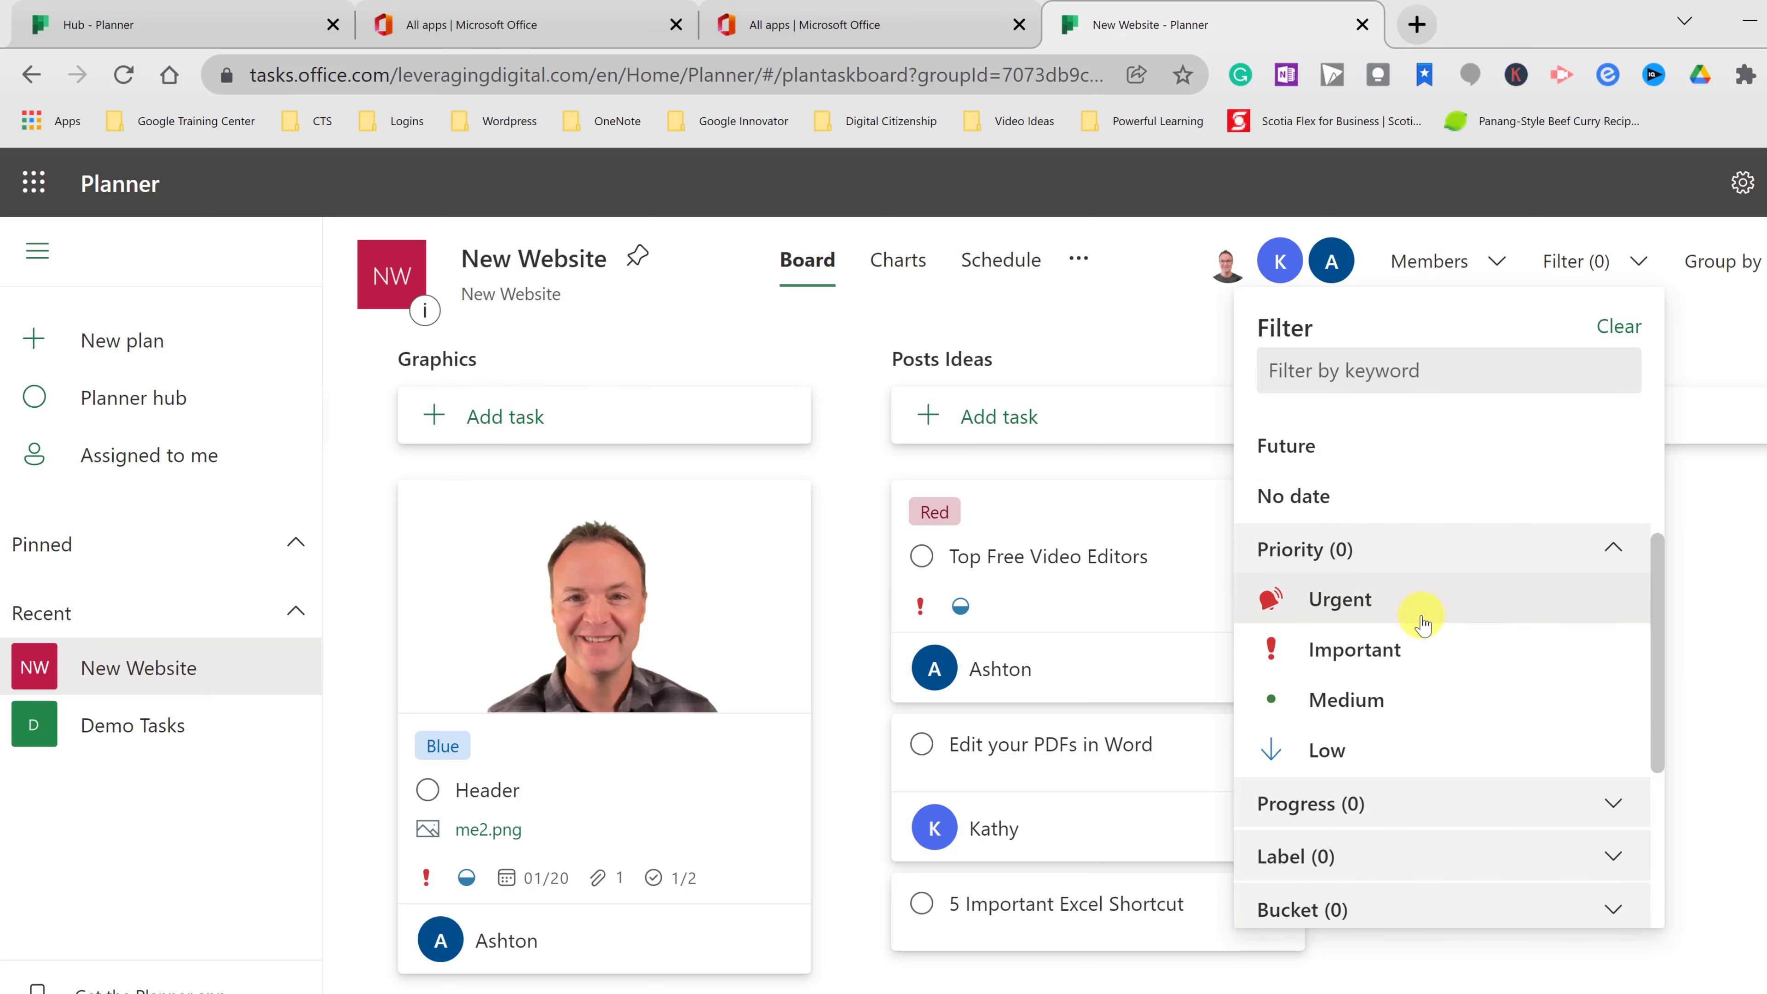
{"action": "left_click", "coordinate": [1356, 663]}
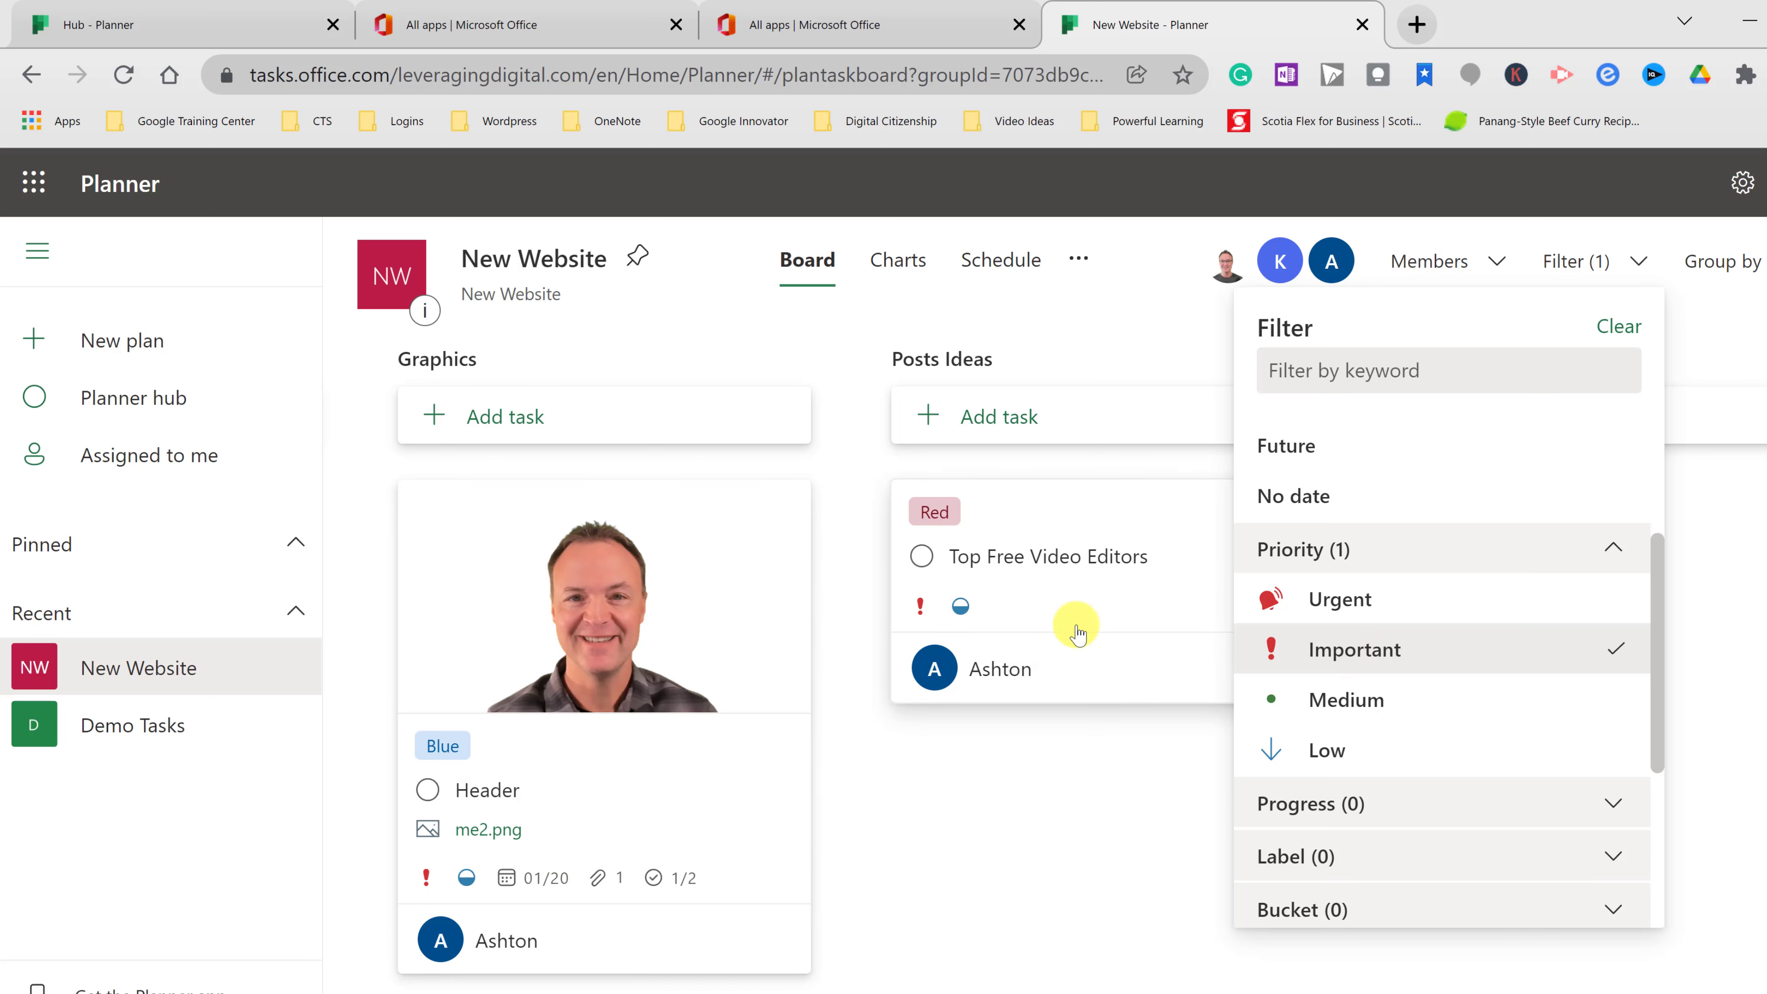
{"action": "left_click", "coordinate": [1410, 655]}
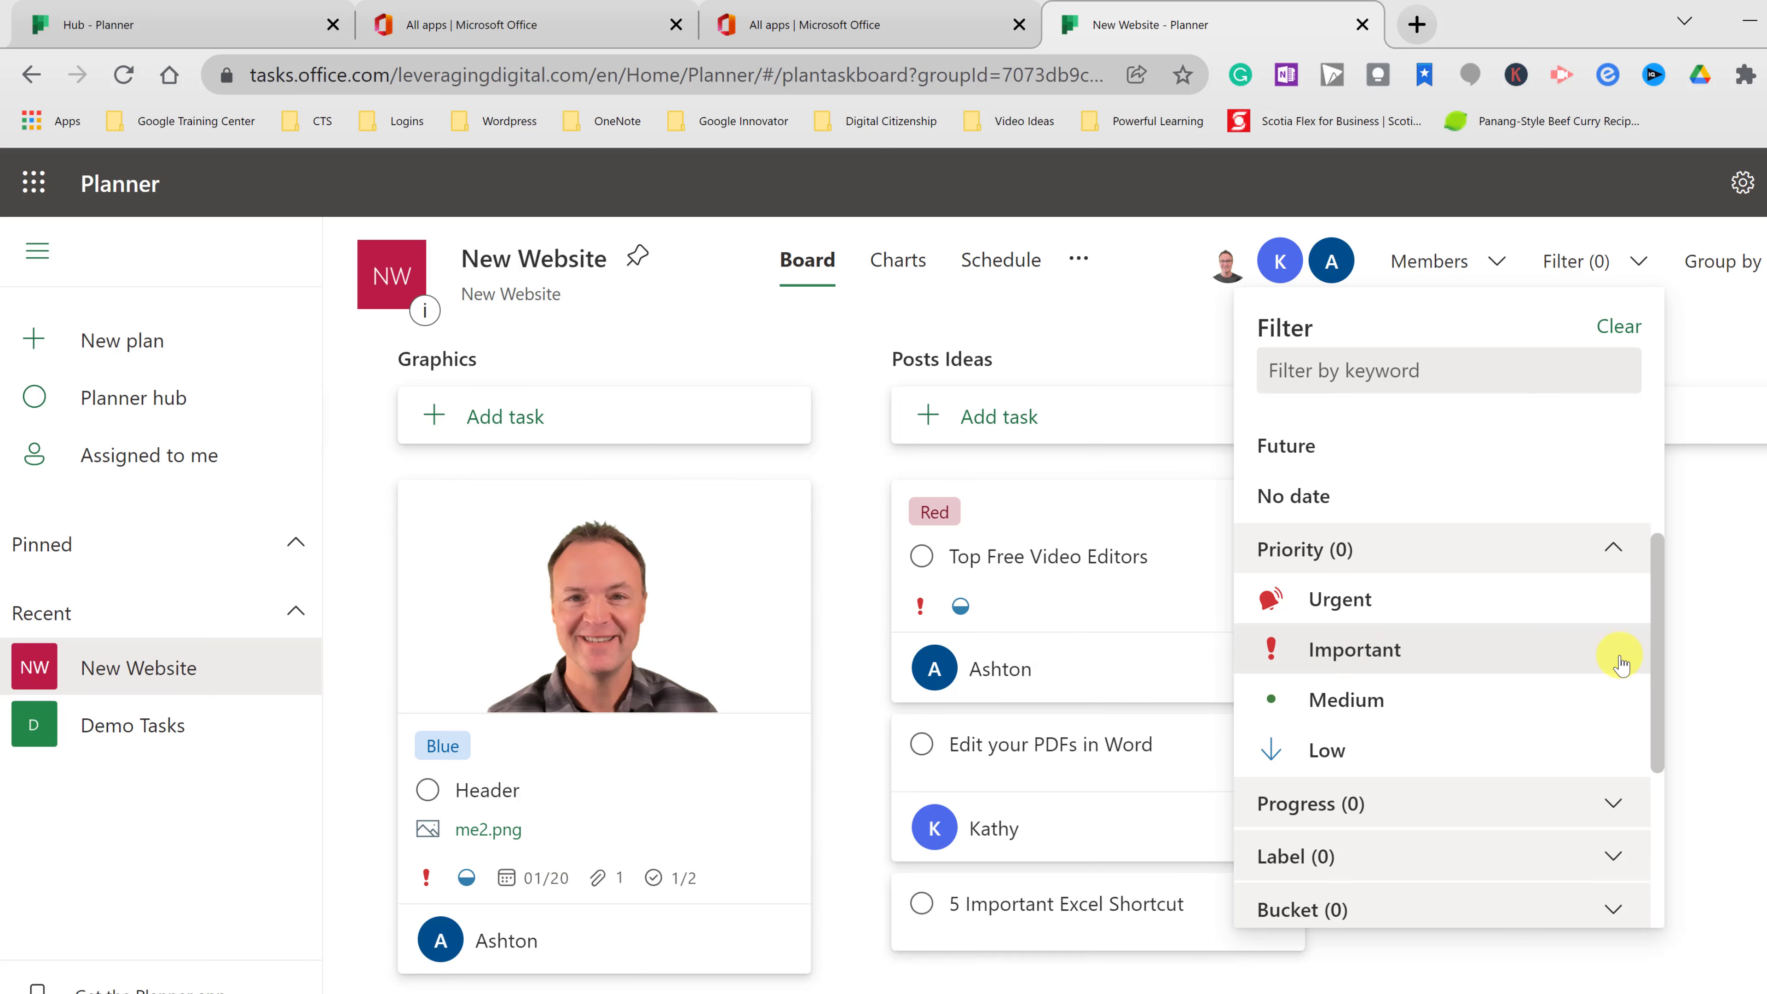
- Filter by the Blue and Red labels, then clear both label filters
{"action": "scroll", "coordinate": [1369, 711], "scroll_direction": "down", "scroll_amount": 2}
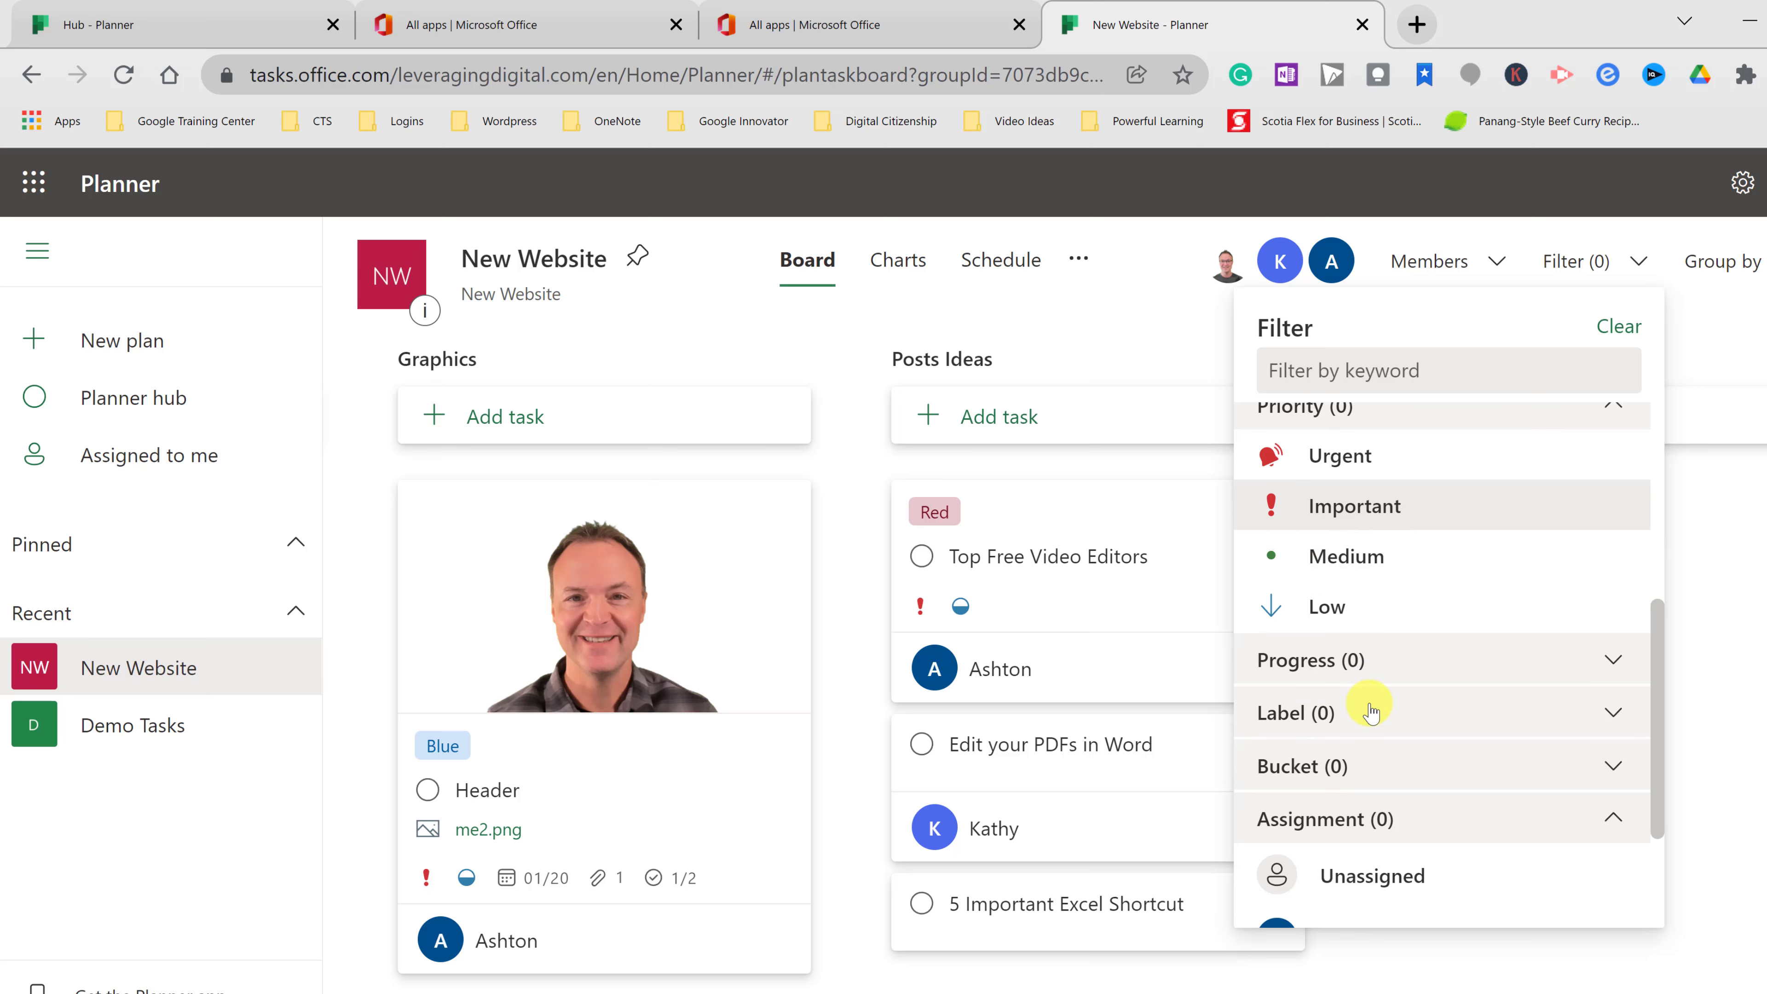
{"action": "left_click", "coordinate": [1308, 717]}
{"action": "scroll", "coordinate": [1355, 725], "scroll_direction": "down", "scroll_amount": 4}
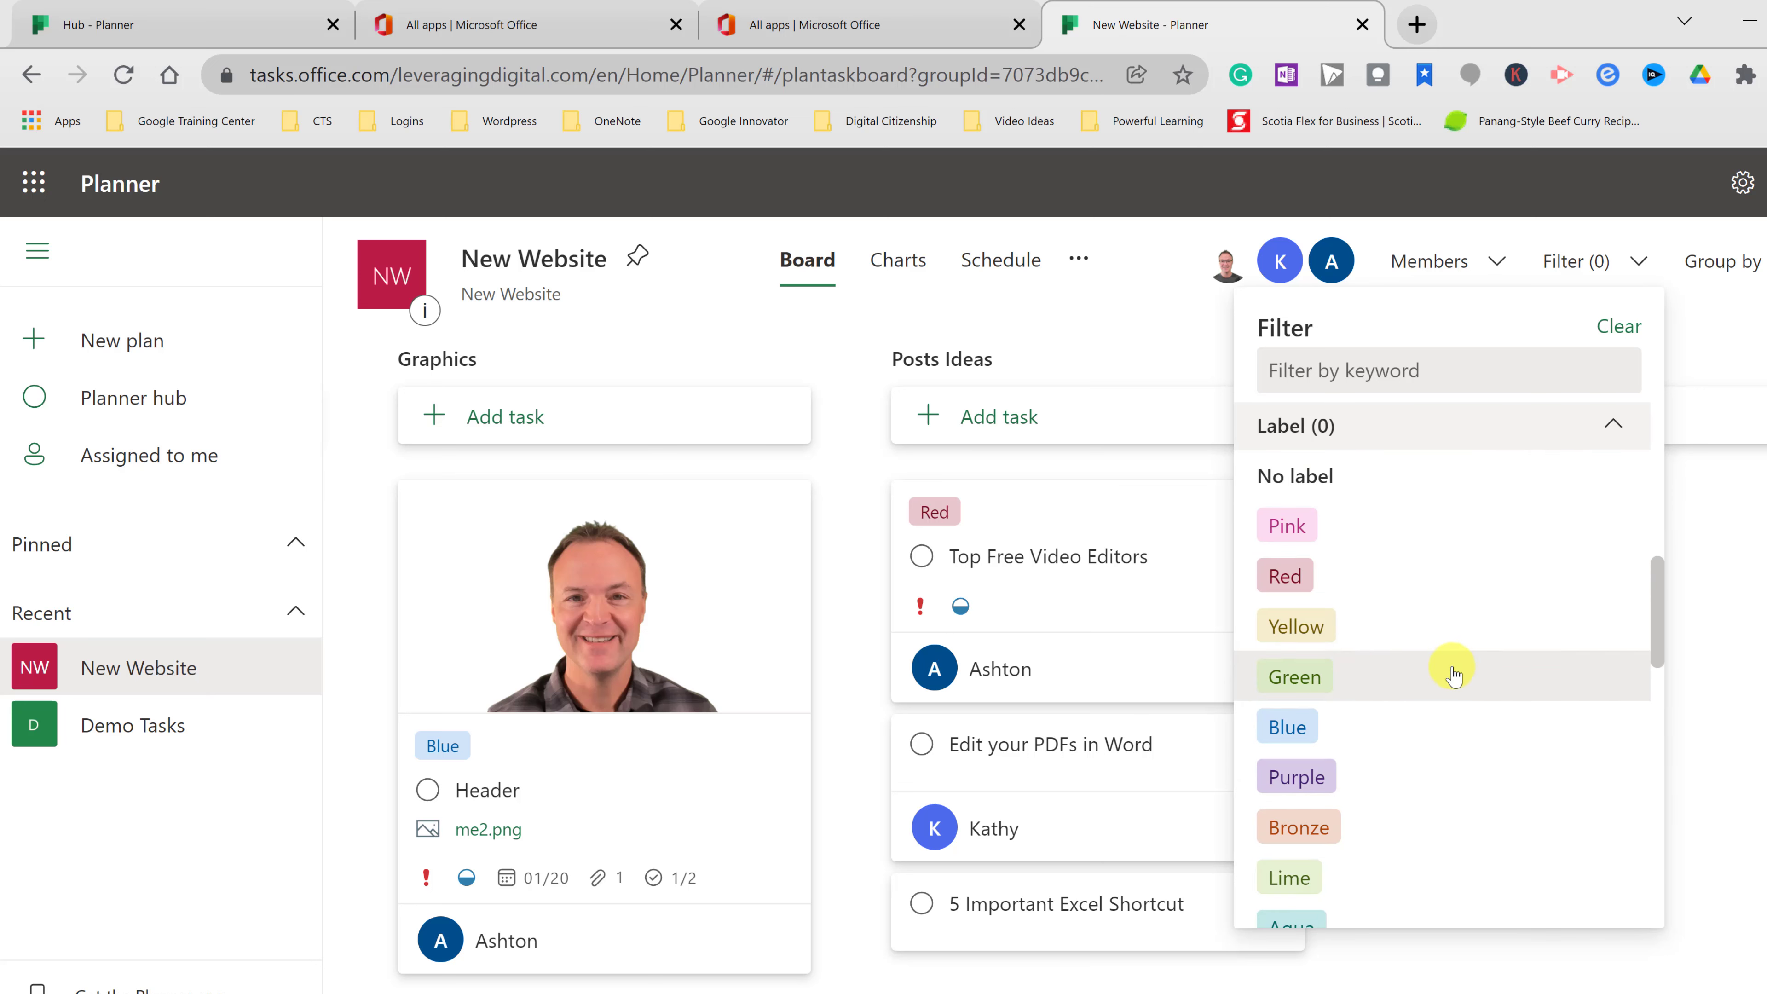
{"action": "left_click", "coordinate": [1286, 728]}
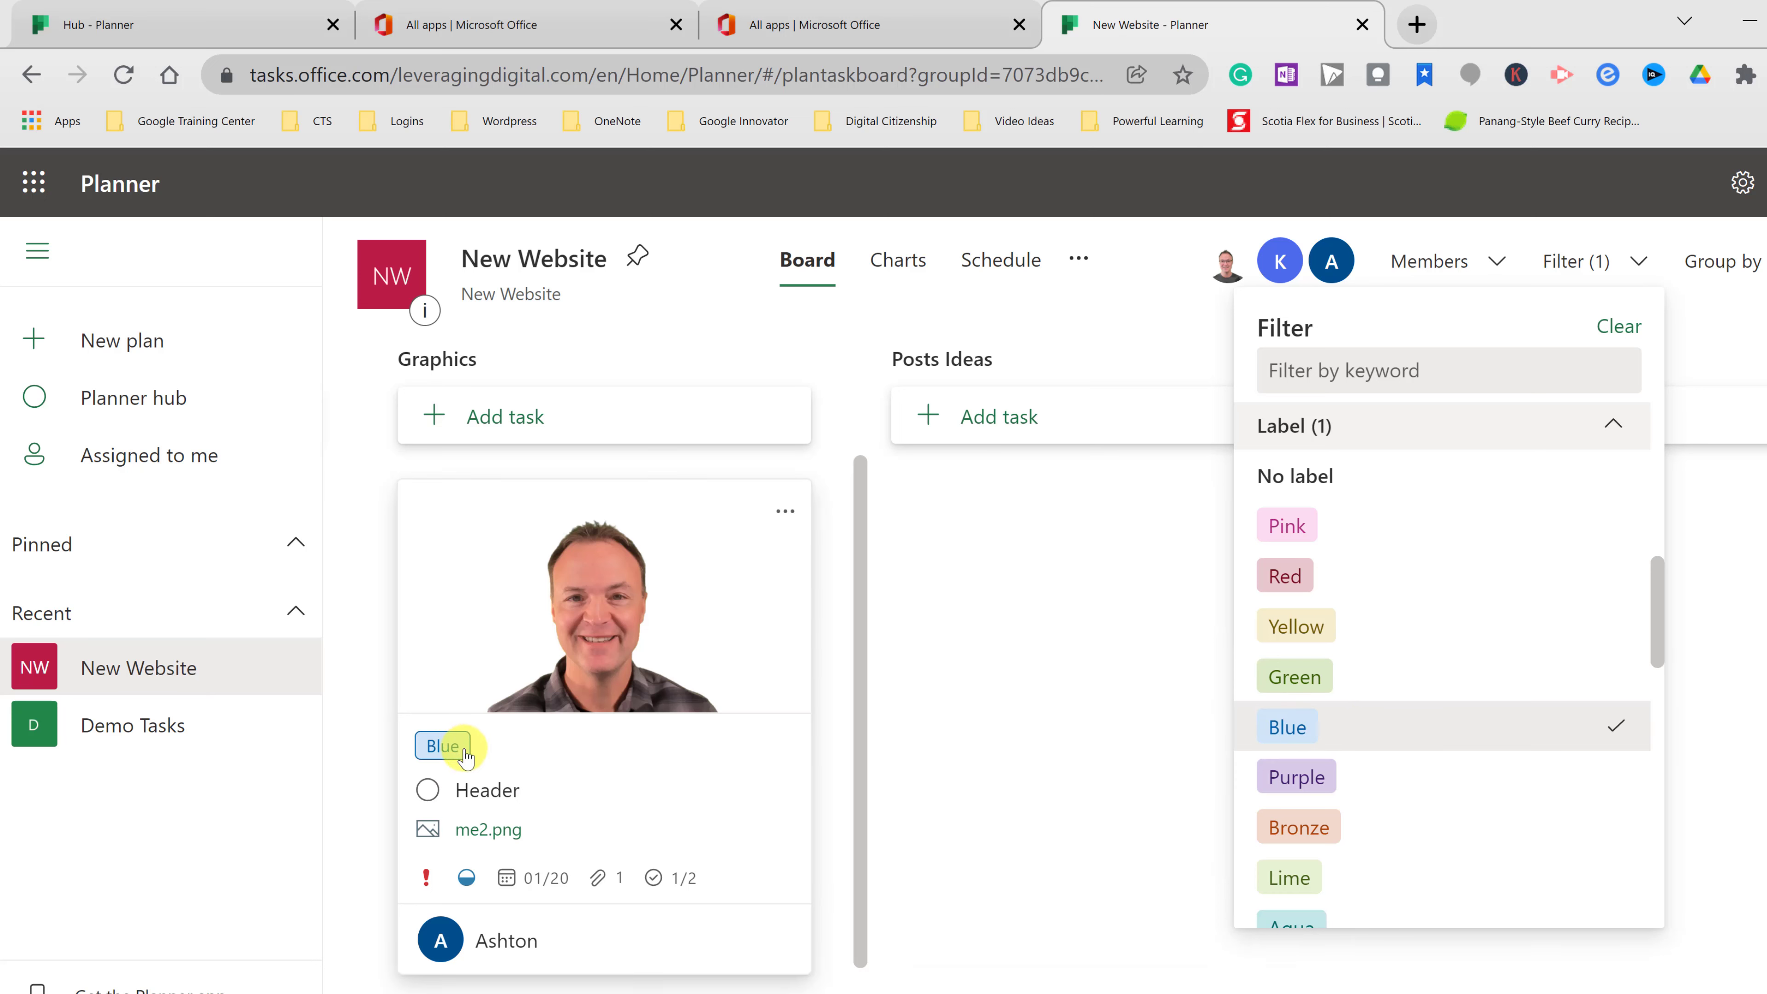
{"action": "left_click", "coordinate": [1285, 576]}
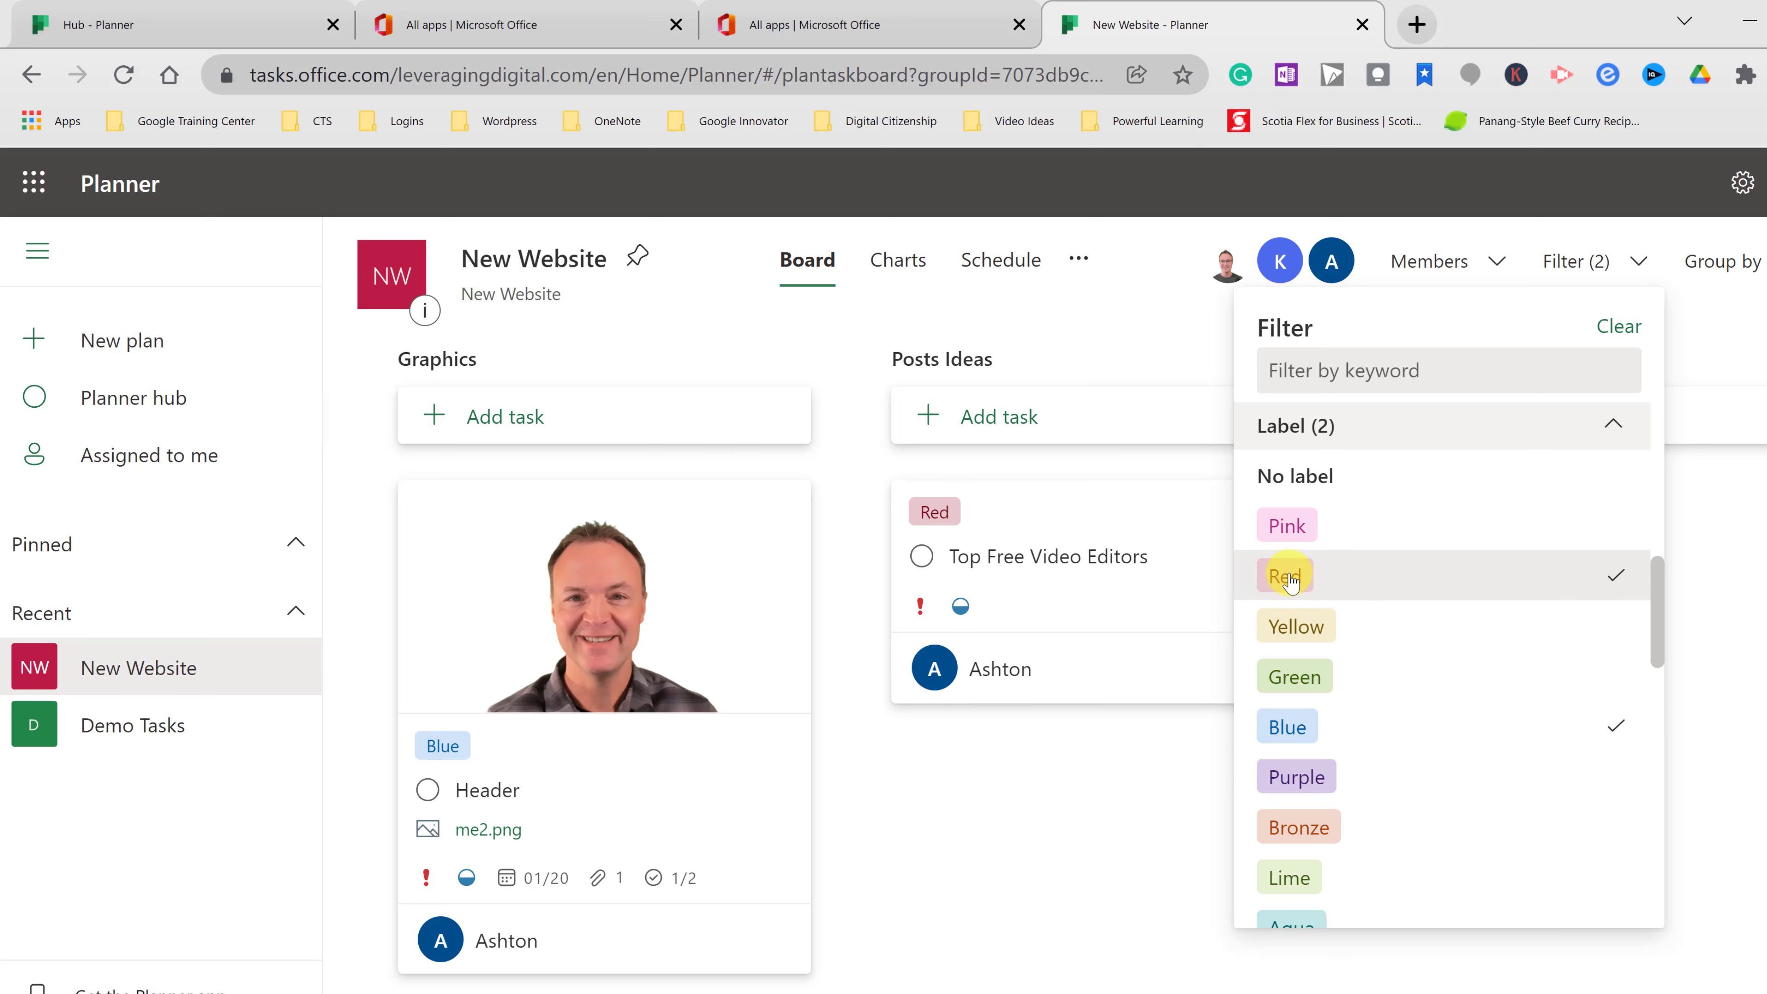
{"action": "left_click", "coordinate": [1324, 583]}
{"action": "left_click", "coordinate": [1282, 724]}
- Filter by one assigned member so only Edit your PDFs in Word remains
{"action": "scroll", "coordinate": [1419, 754], "scroll_direction": "down", "scroll_amount": 5}
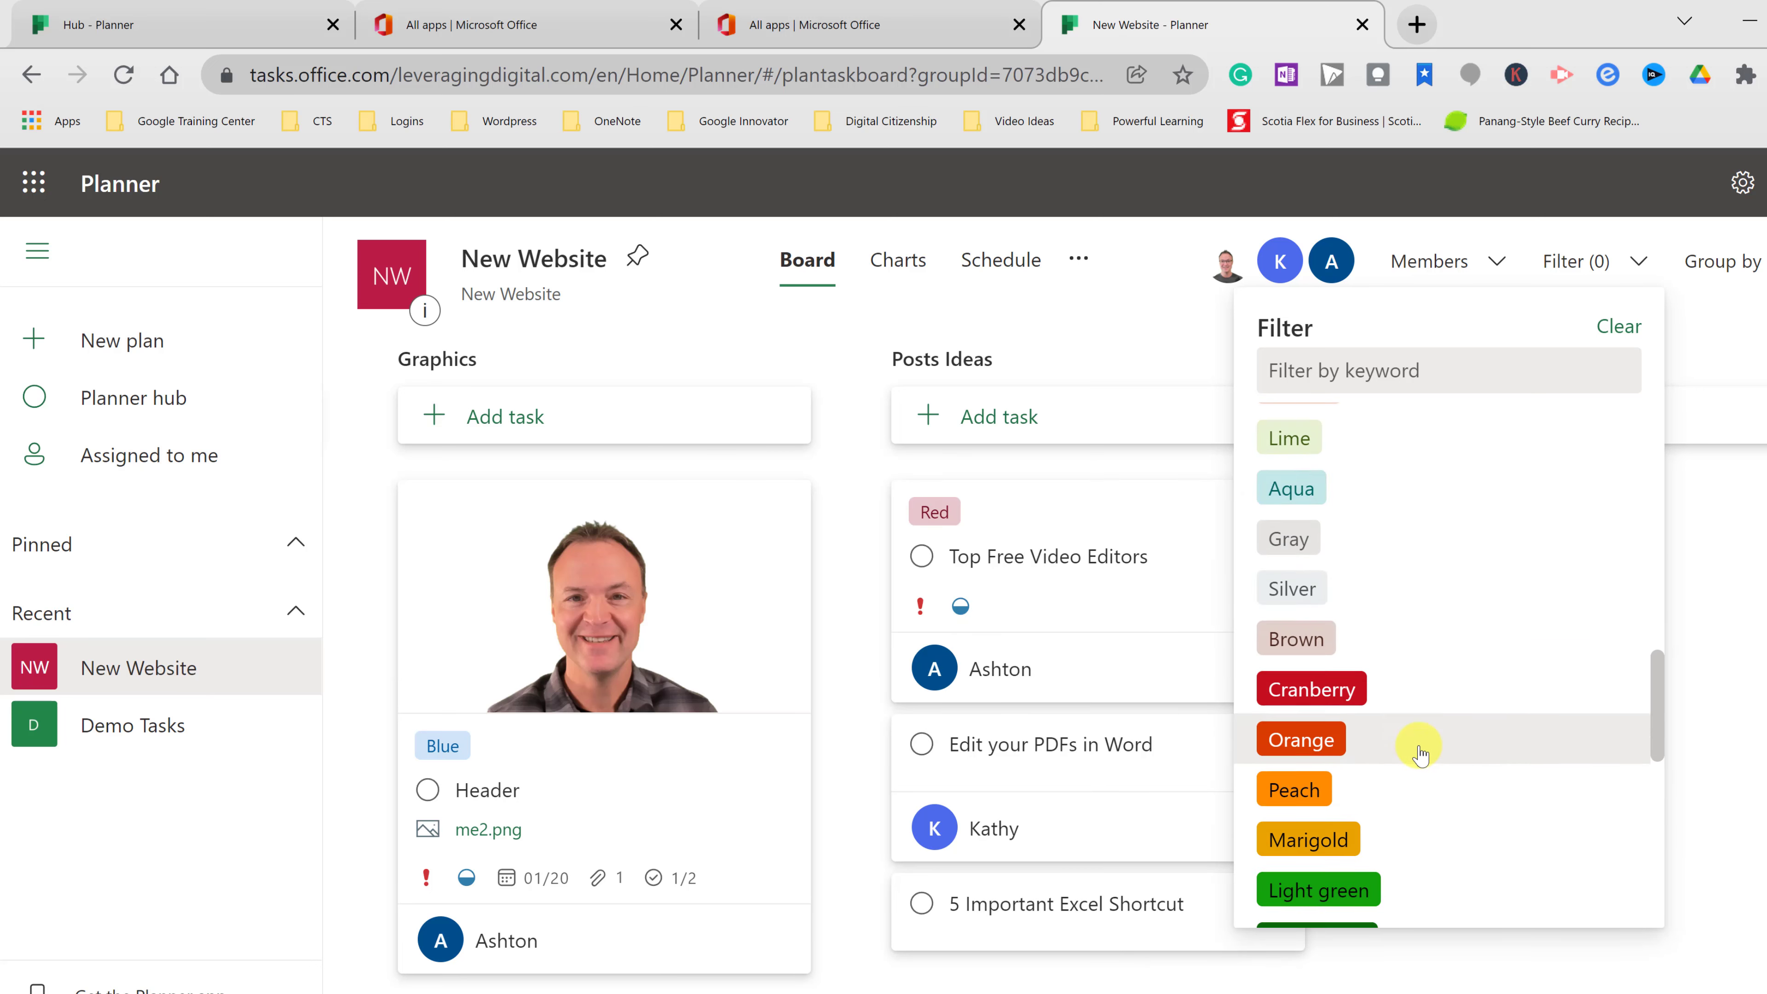
{"action": "scroll", "coordinate": [1419, 753], "scroll_direction": "down", "scroll_amount": 10}
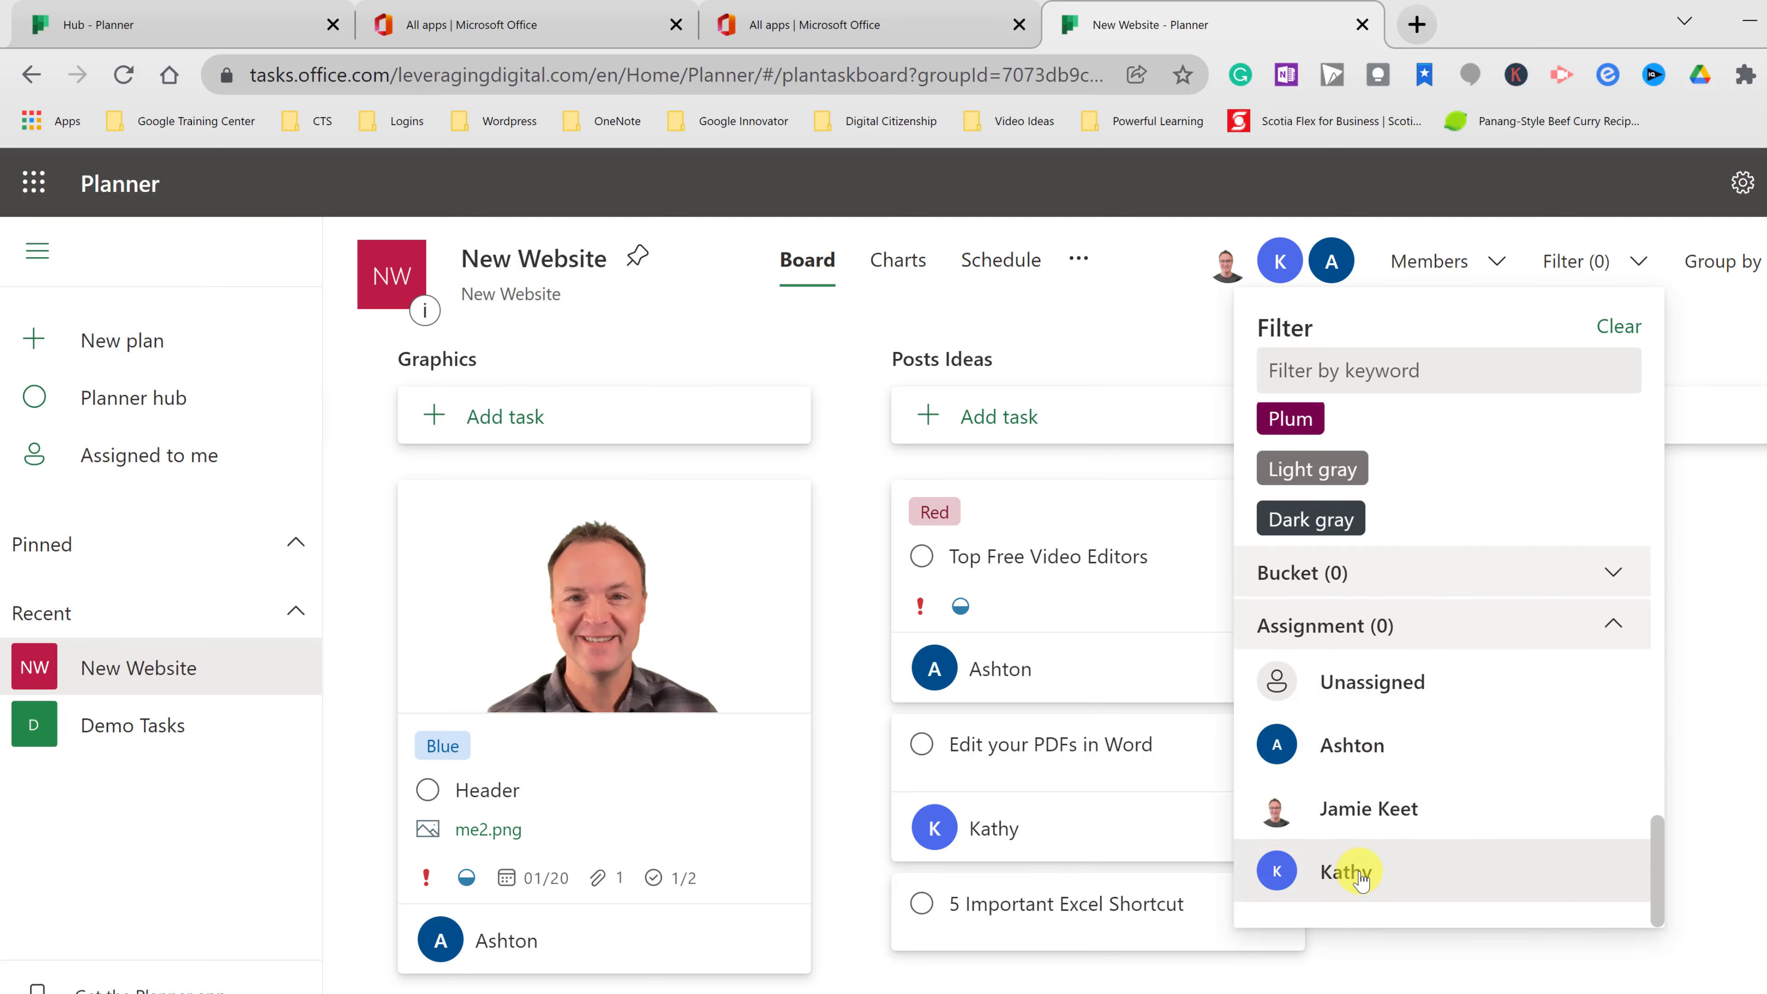
{"action": "left_click", "coordinate": [1346, 872]}
{"action": "left_click", "coordinate": [1092, 856]}
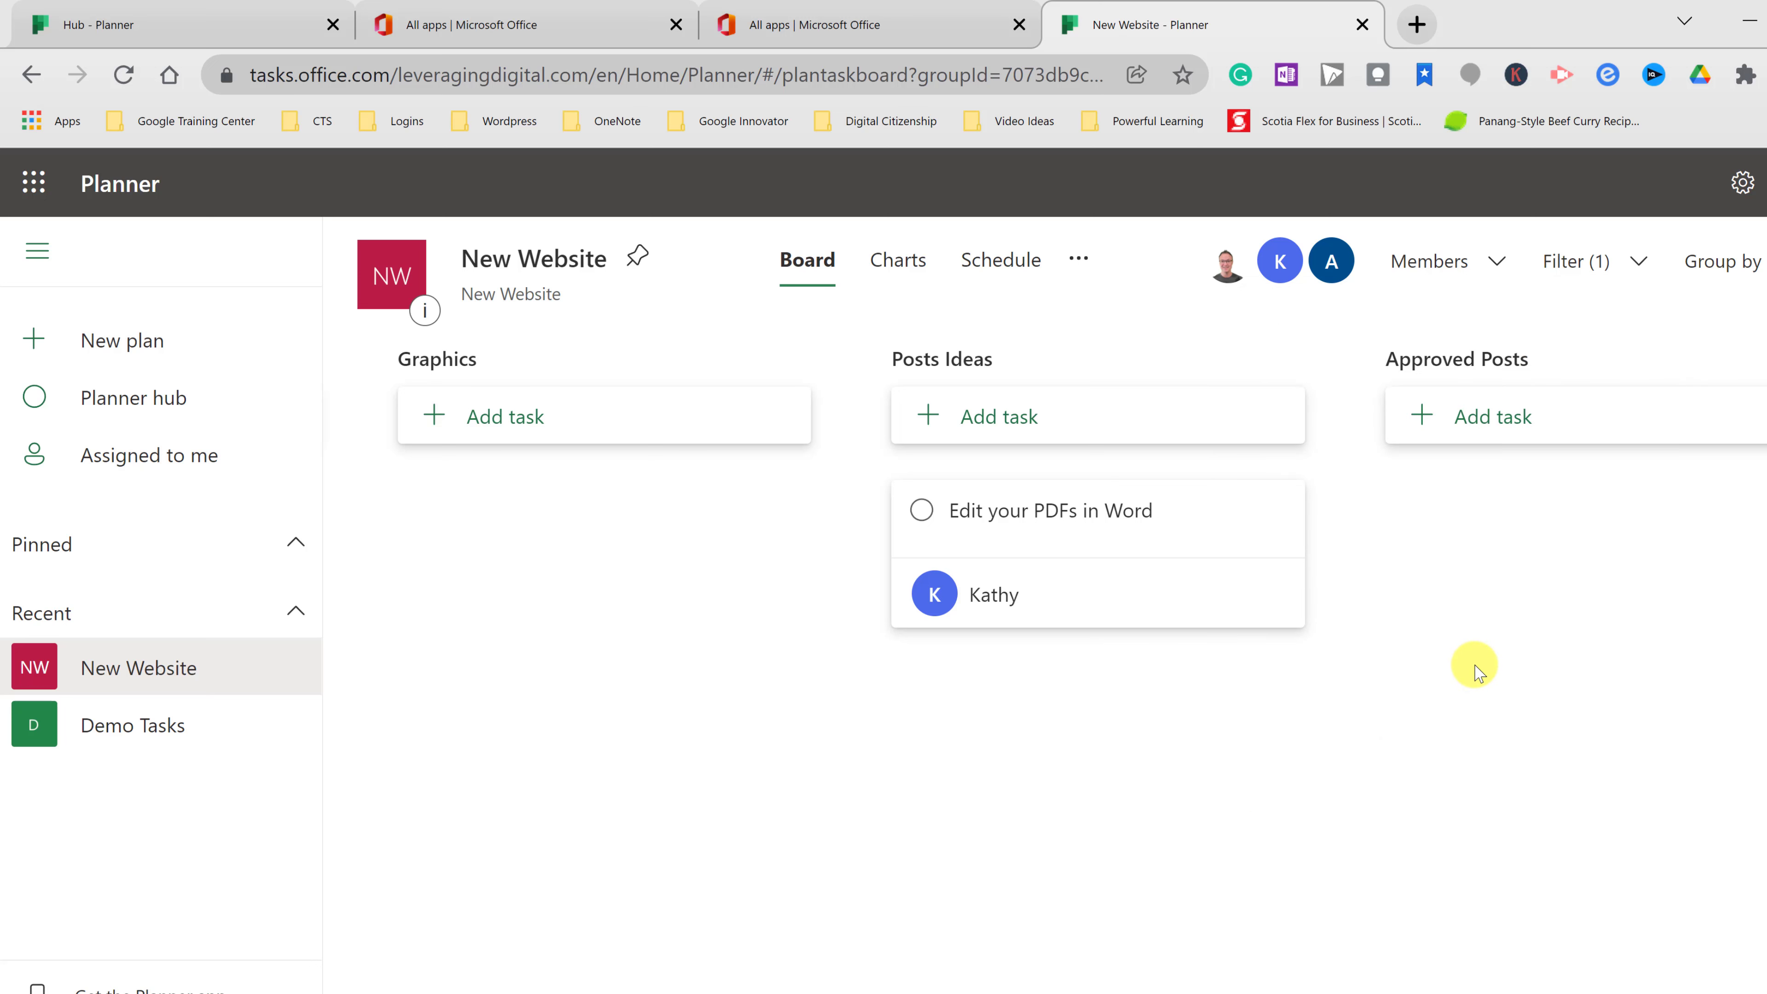
- Clear the filter, drag Top Free Video Editors into Approved Posts, and switch to the second account's window
{"action": "left_click", "coordinate": [1659, 301]}
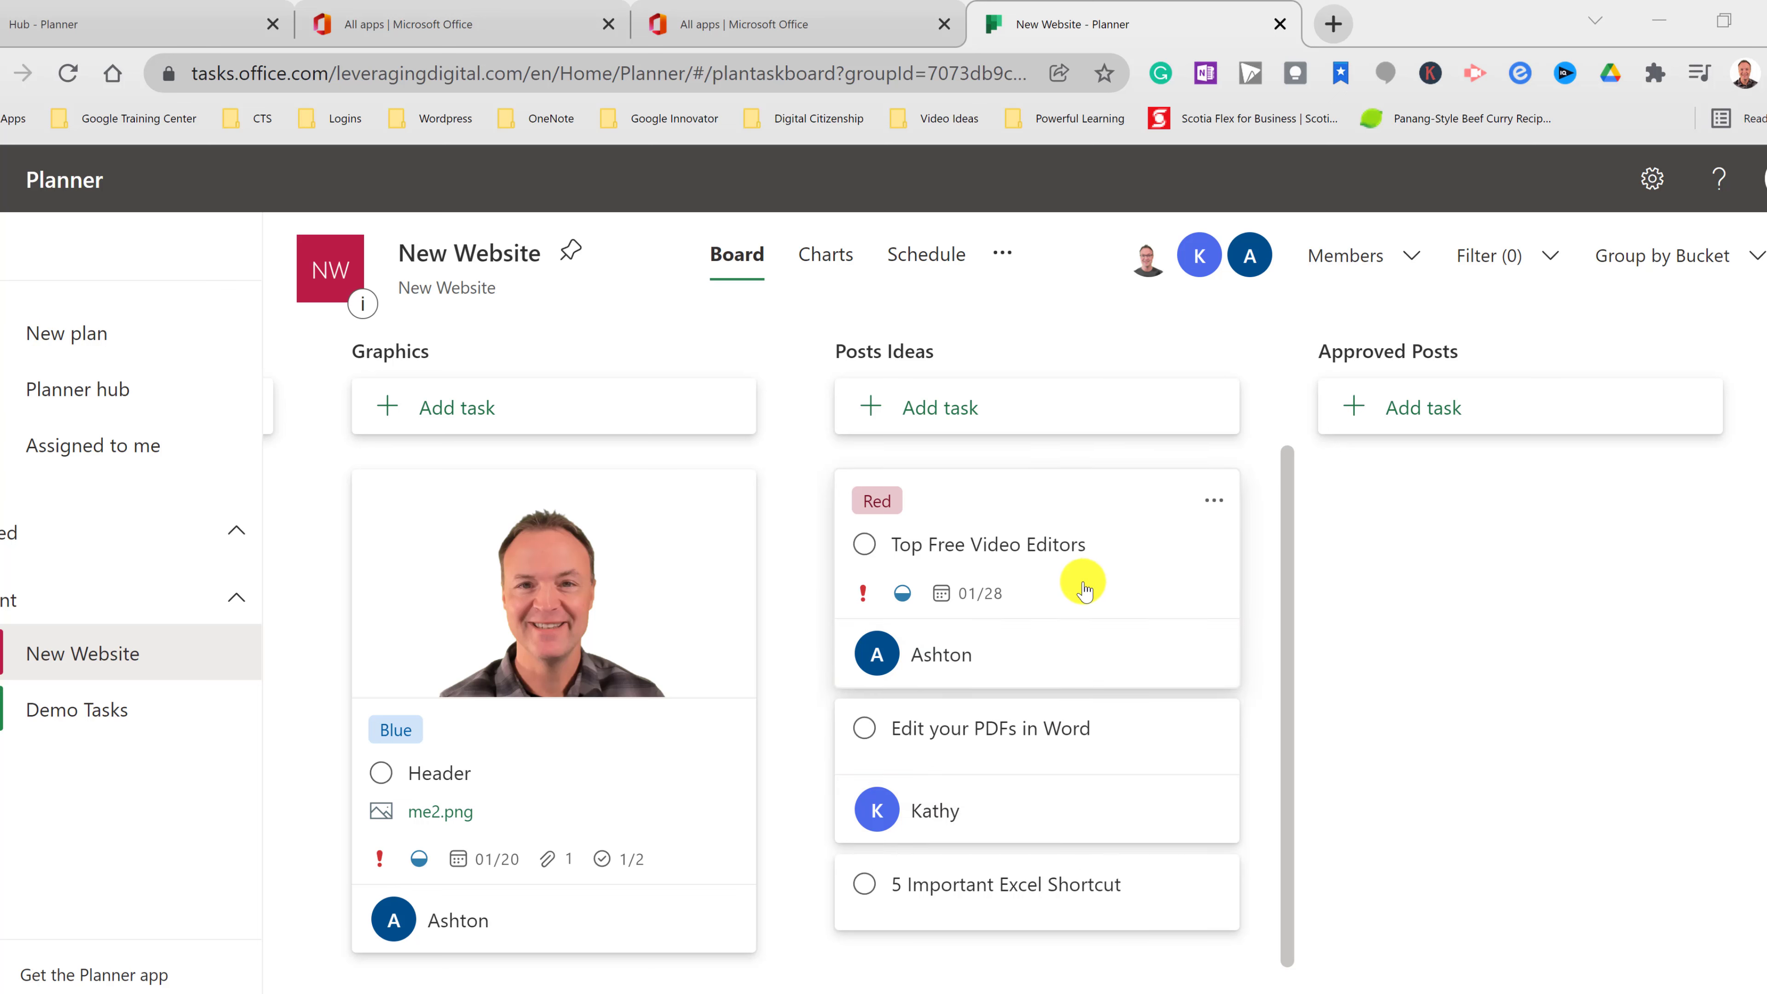
{"action": "left_click_drag", "start_coordinate": [1052, 580], "coordinate": [1437, 486]}
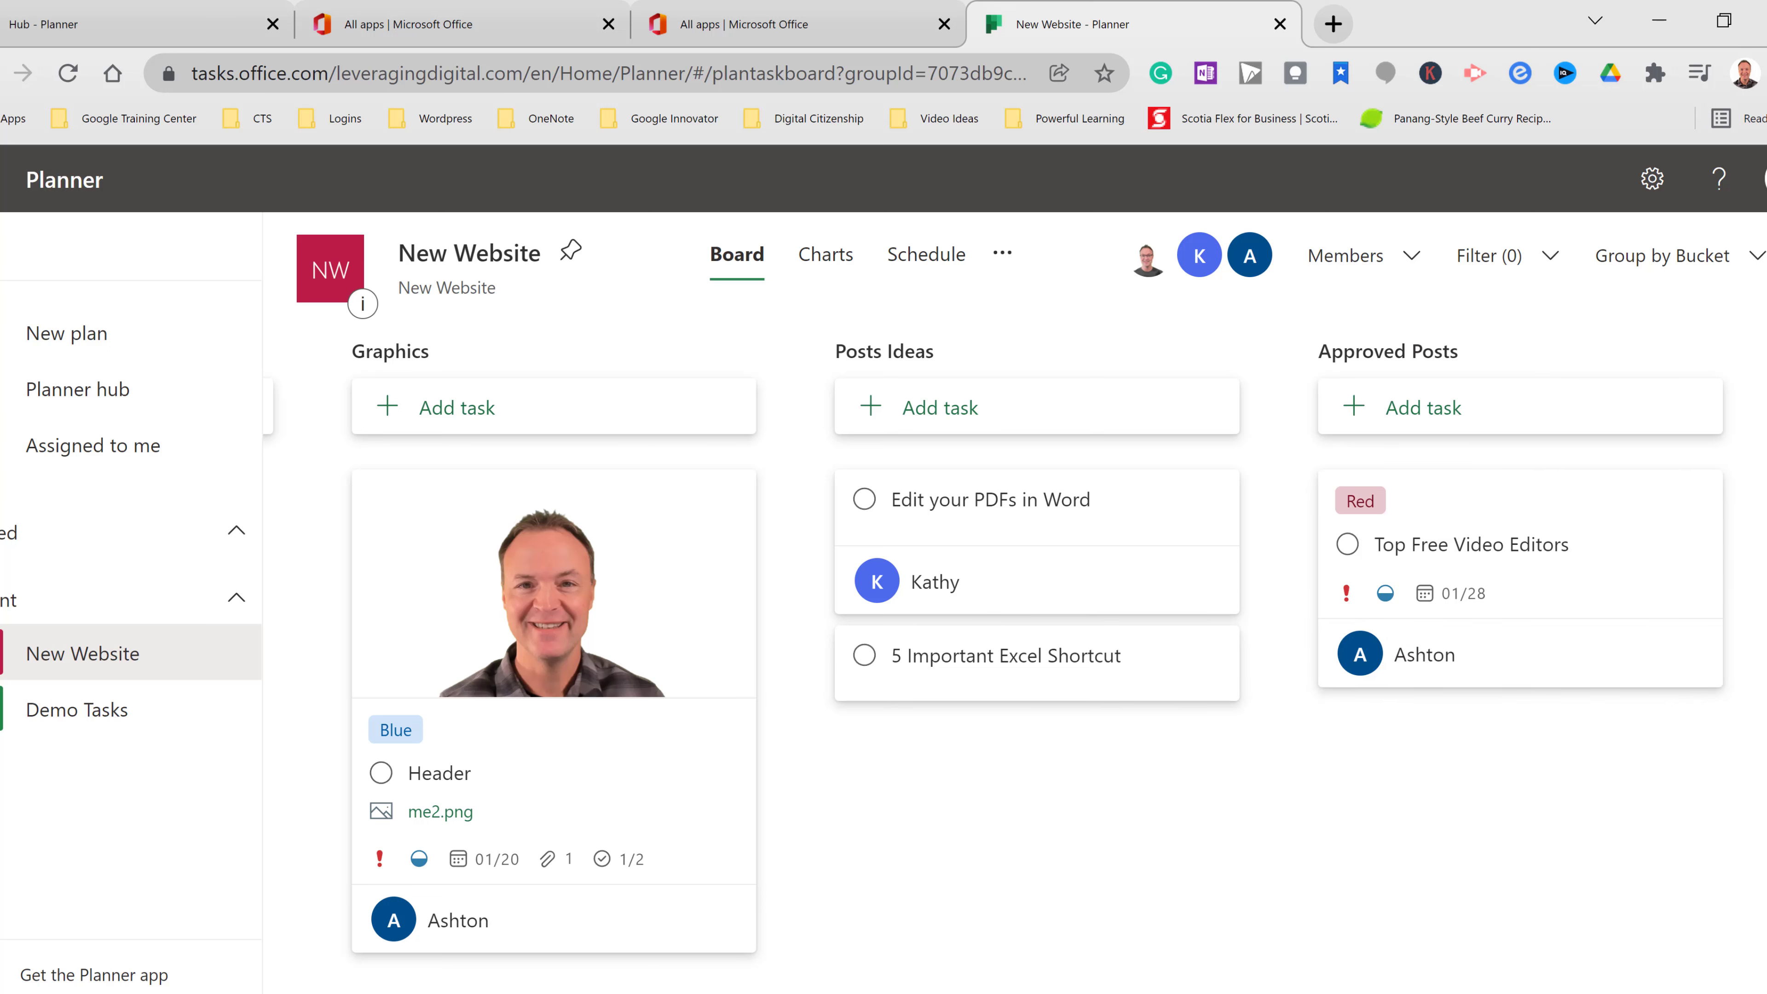
{"action": "left_click", "coordinate": [1050, 968]}
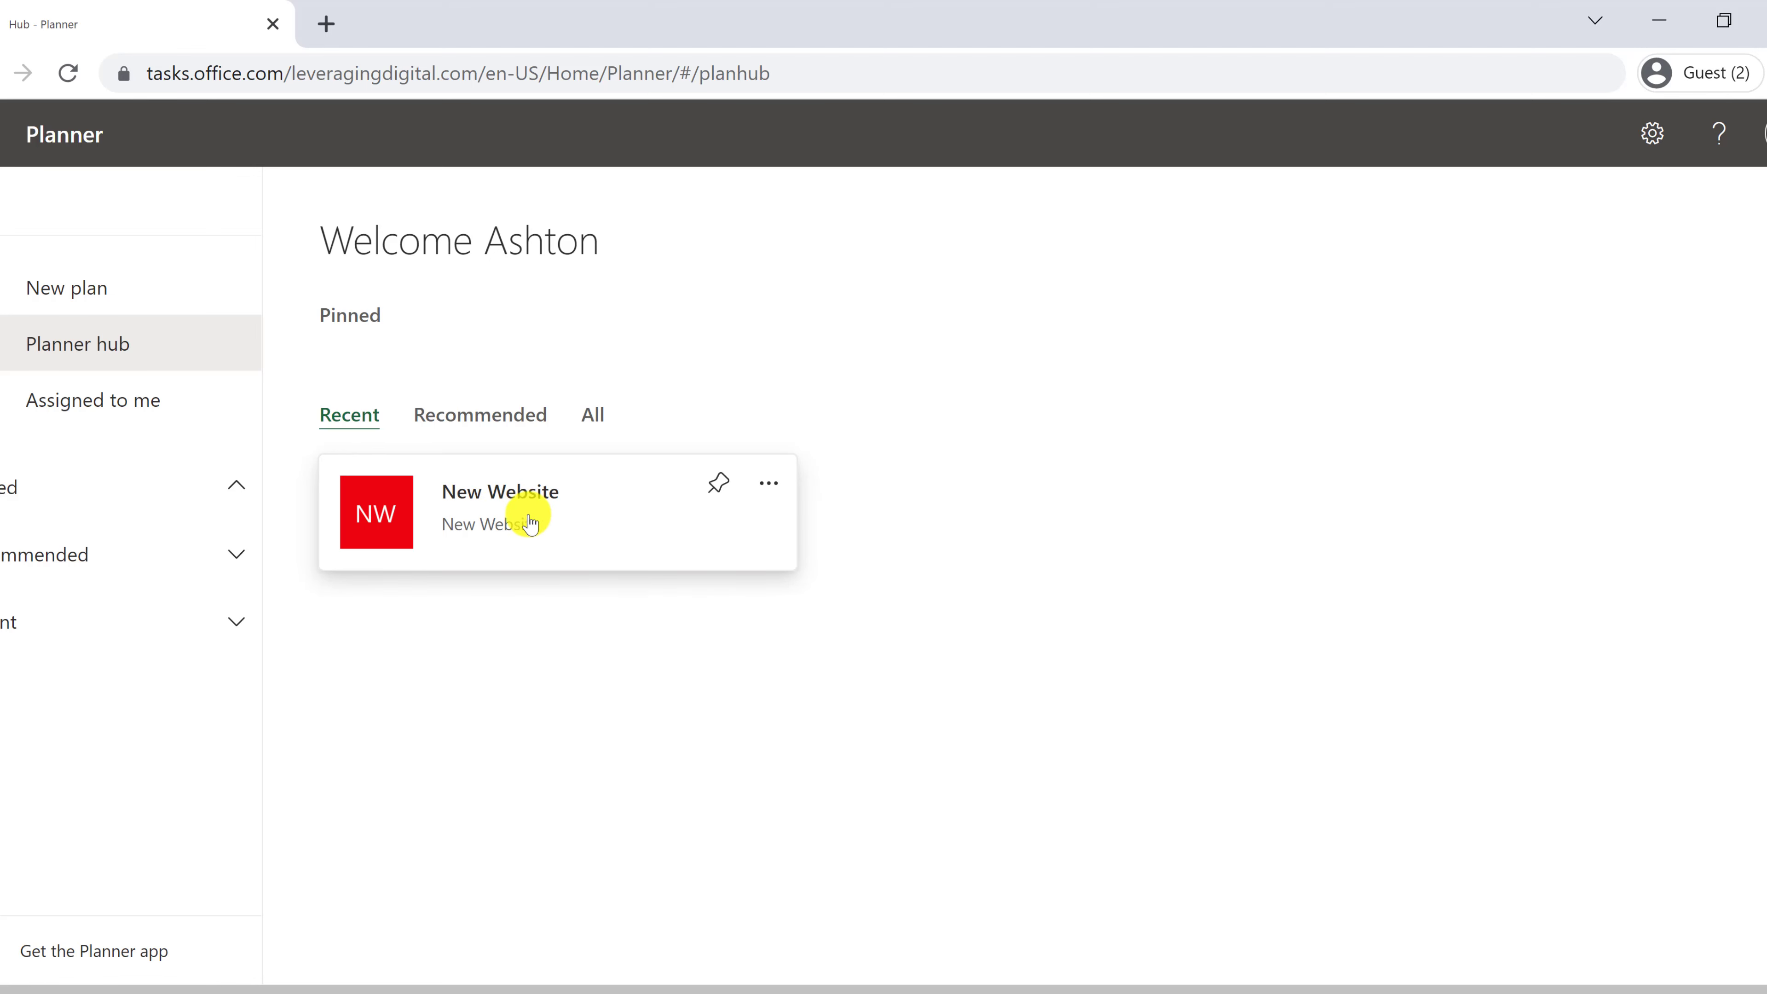
- Check the second account's Assigned to me tasks, then open the New Website board and scroll right
{"action": "left_click", "coordinate": [387, 527]}
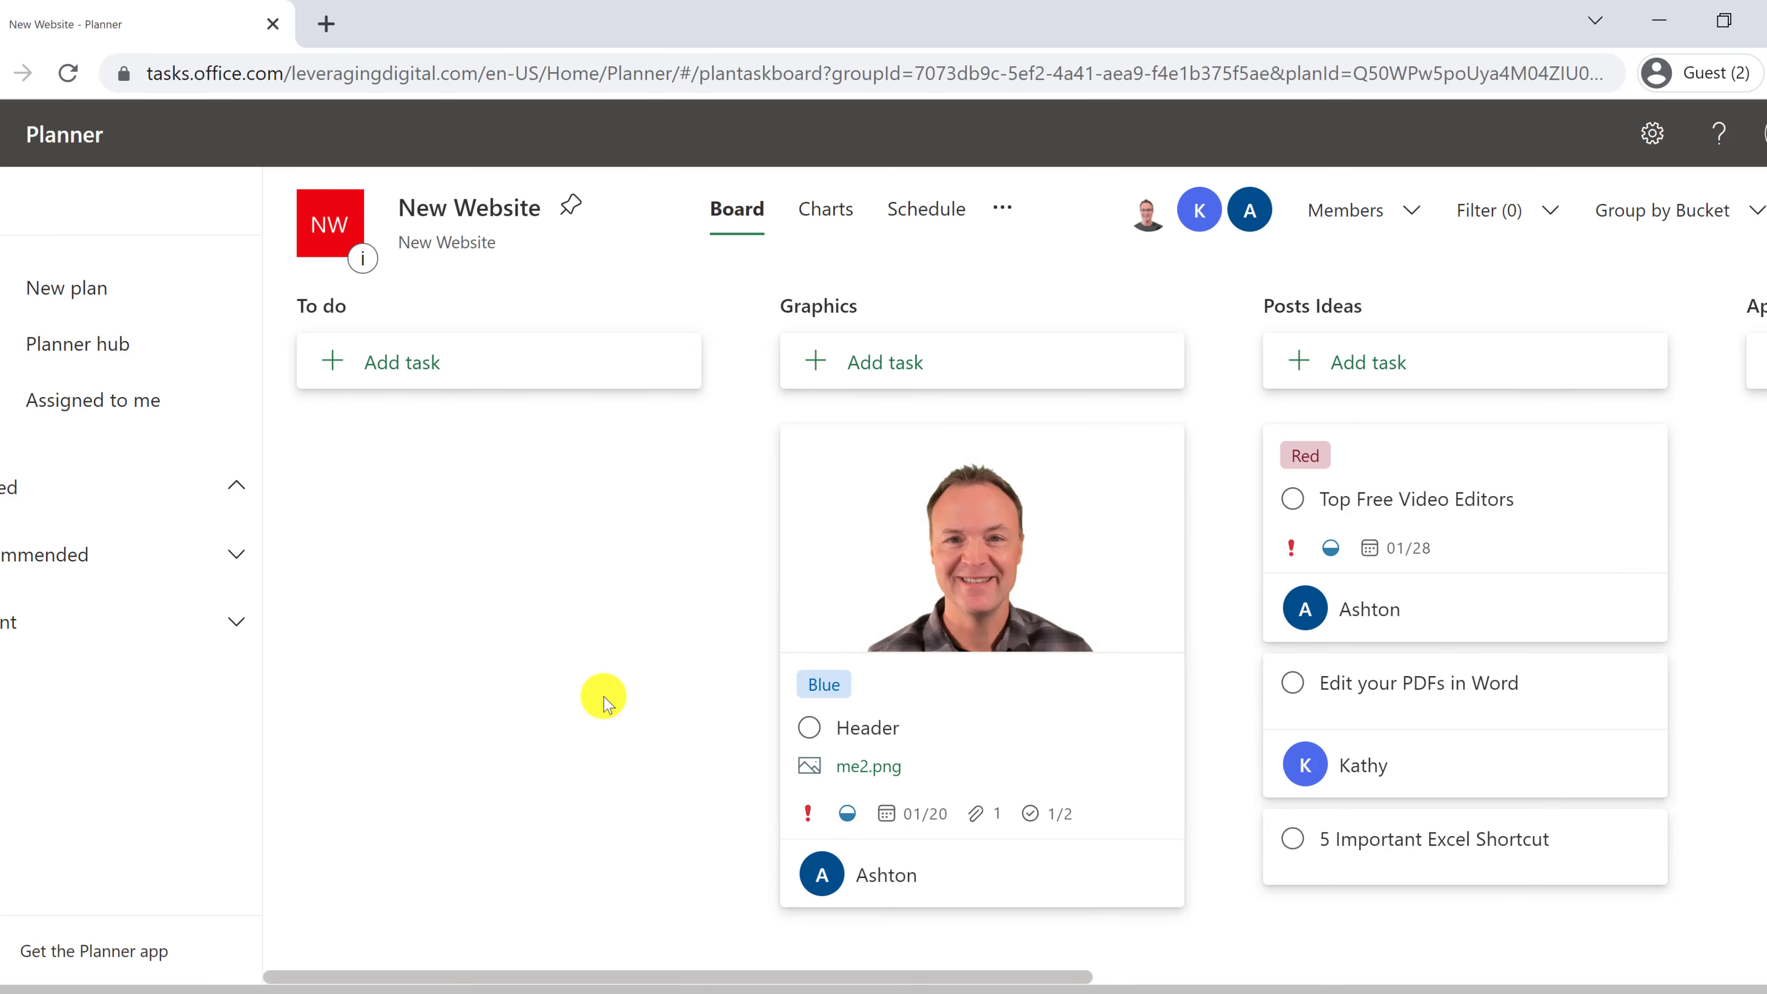
{"action": "left_click", "coordinate": [132, 416]}
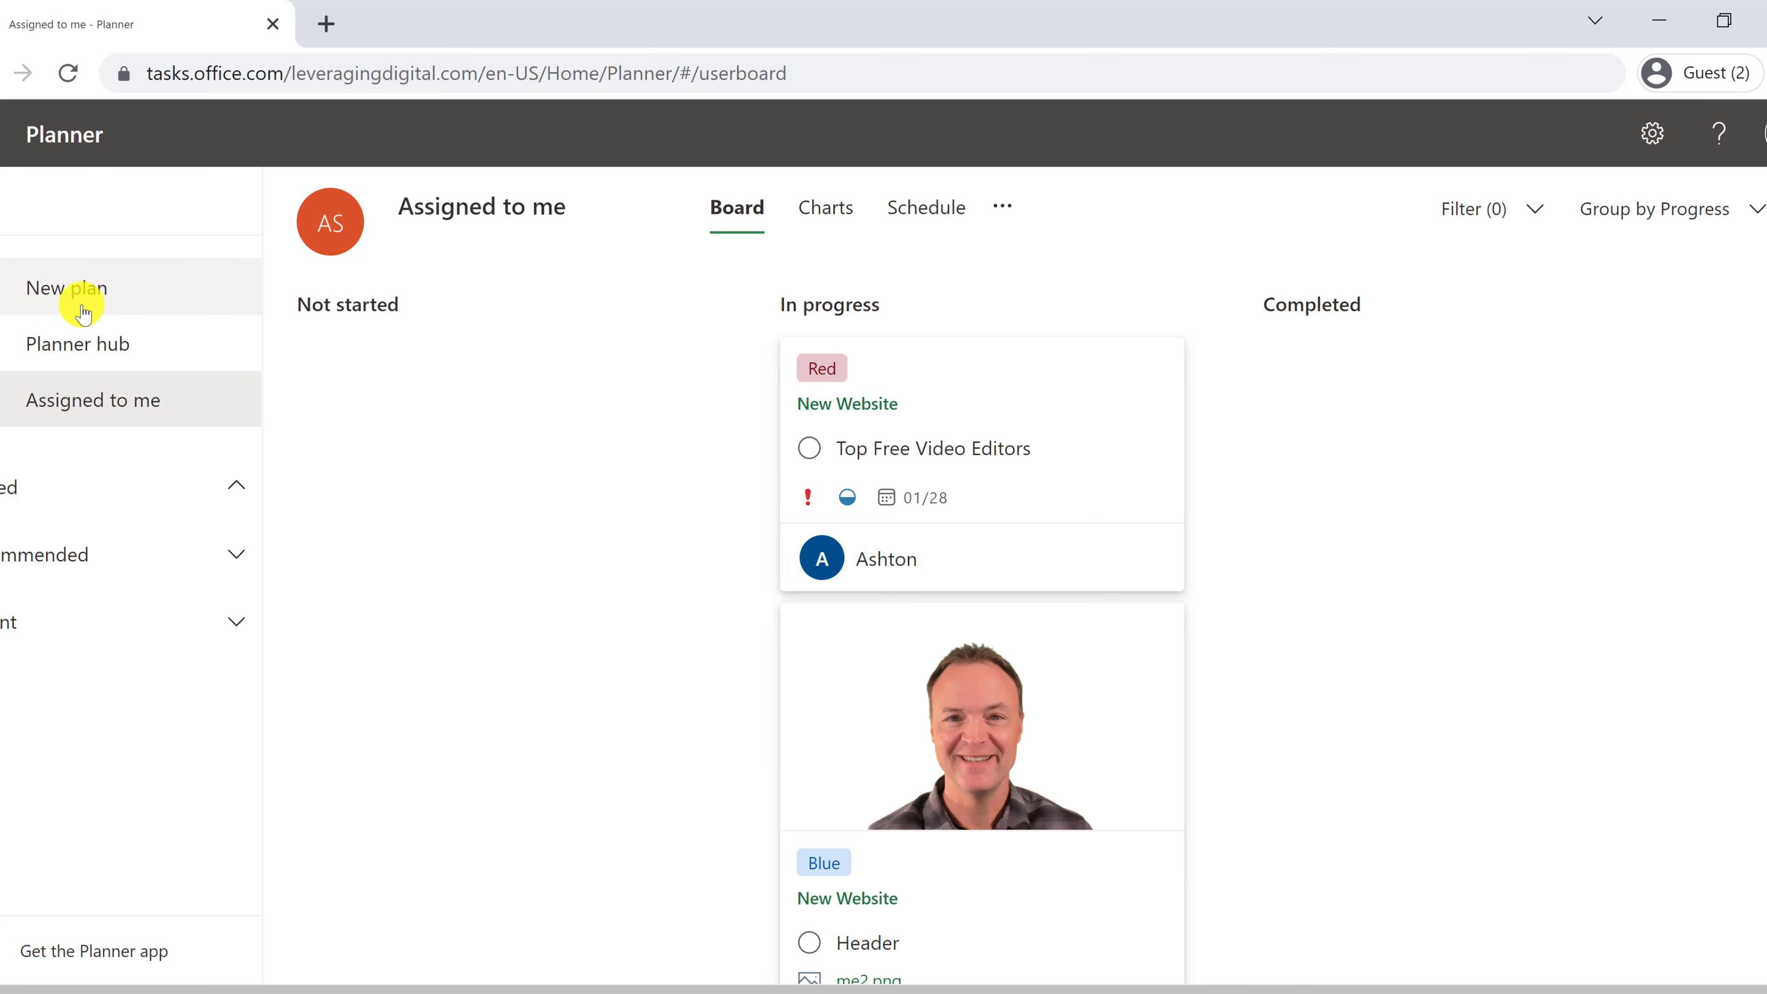
{"action": "left_click", "coordinate": [103, 354]}
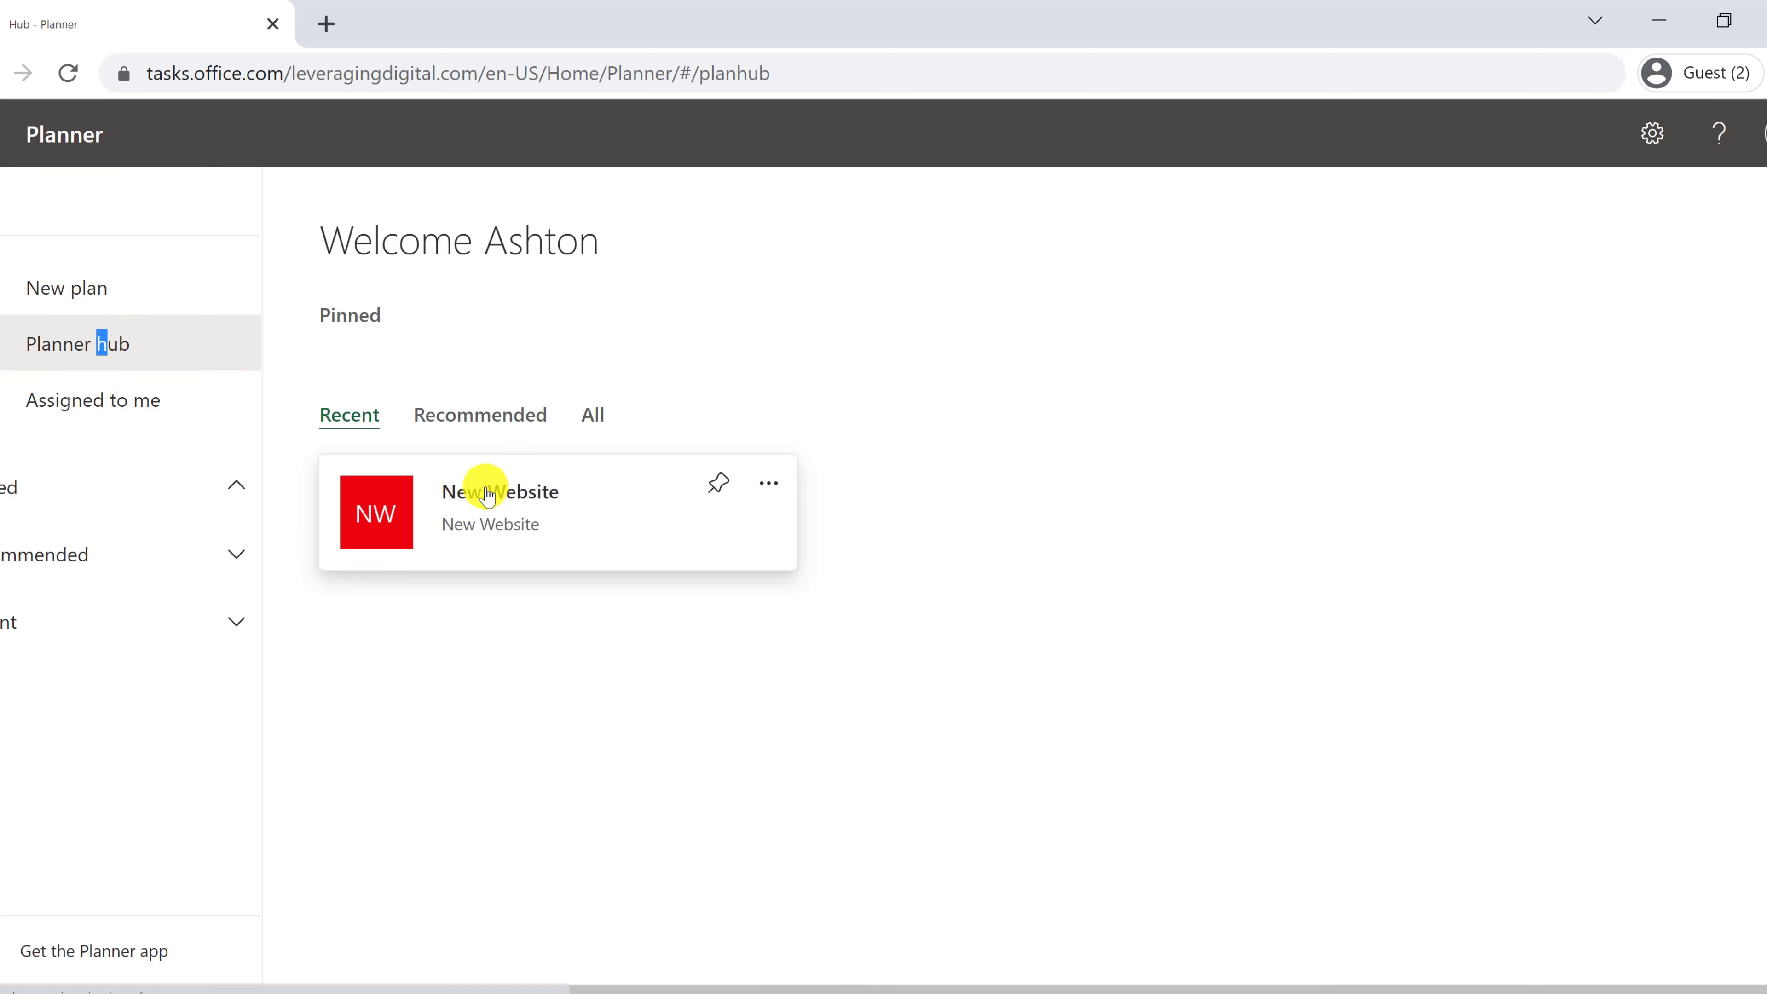
{"action": "left_click", "coordinate": [521, 488]}
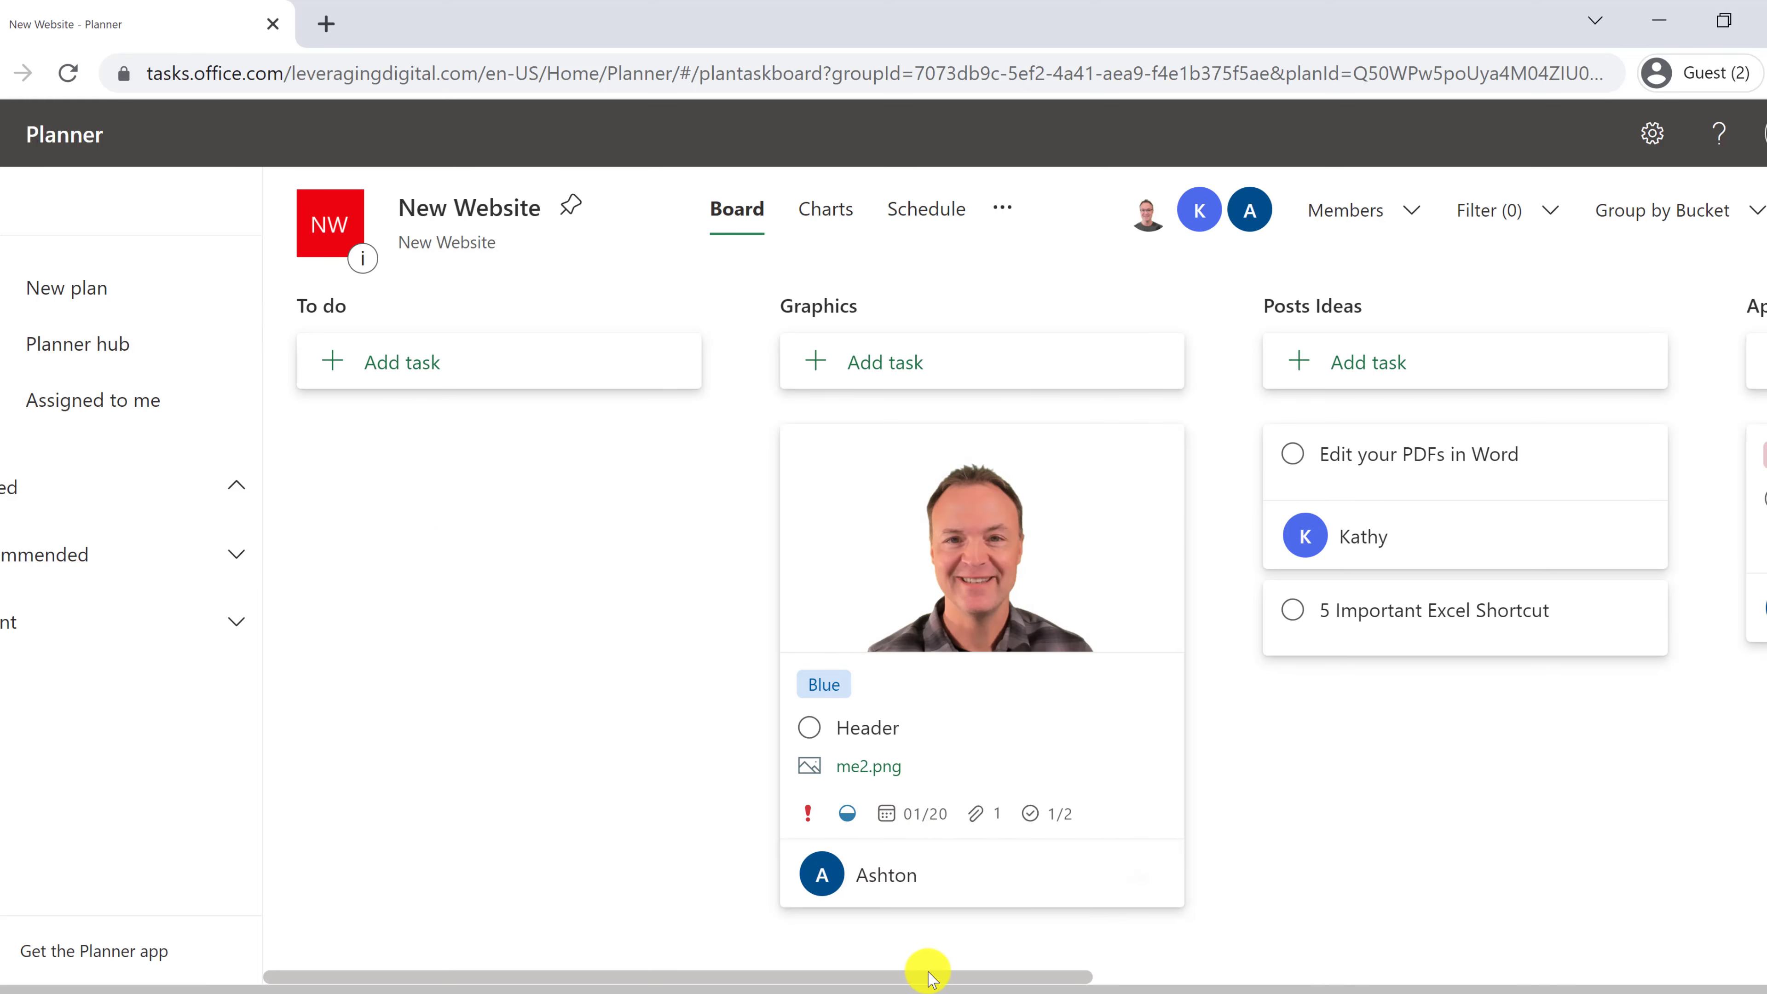
{"action": "left_click_drag", "start_coordinate": [926, 976], "coordinate": [1230, 961]}
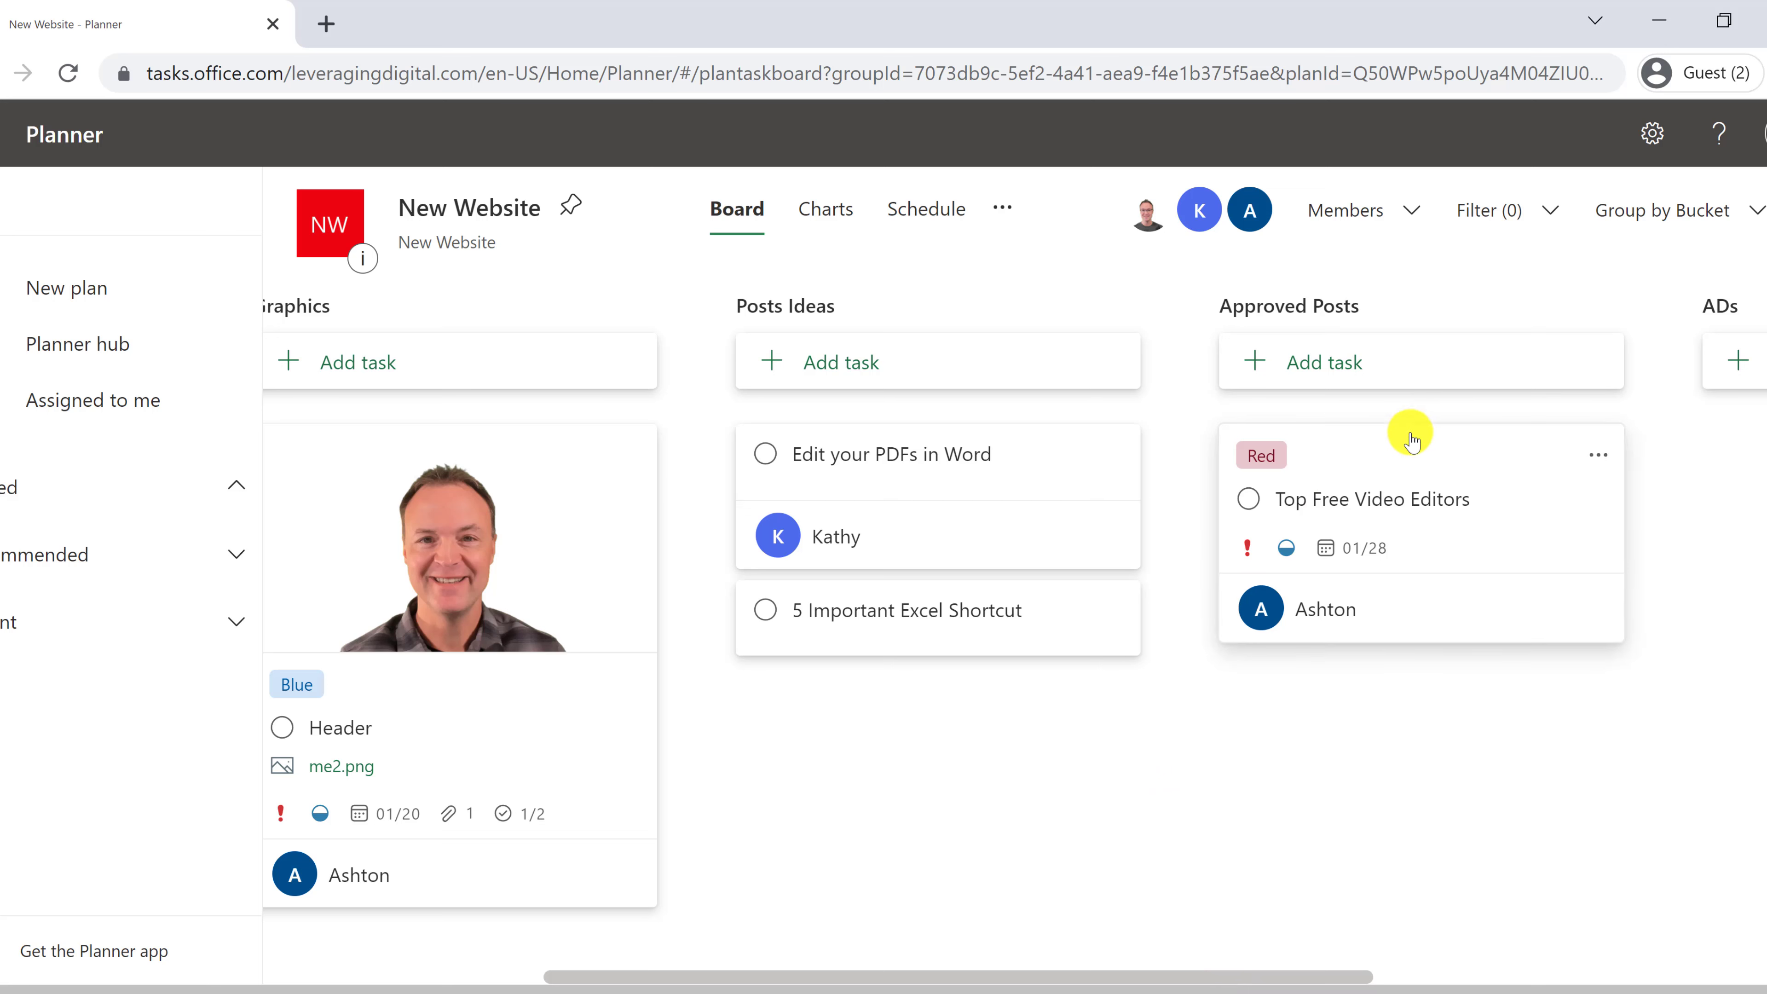
{"action": "left_click_drag", "start_coordinate": [1408, 434], "coordinate": [911, 570]}
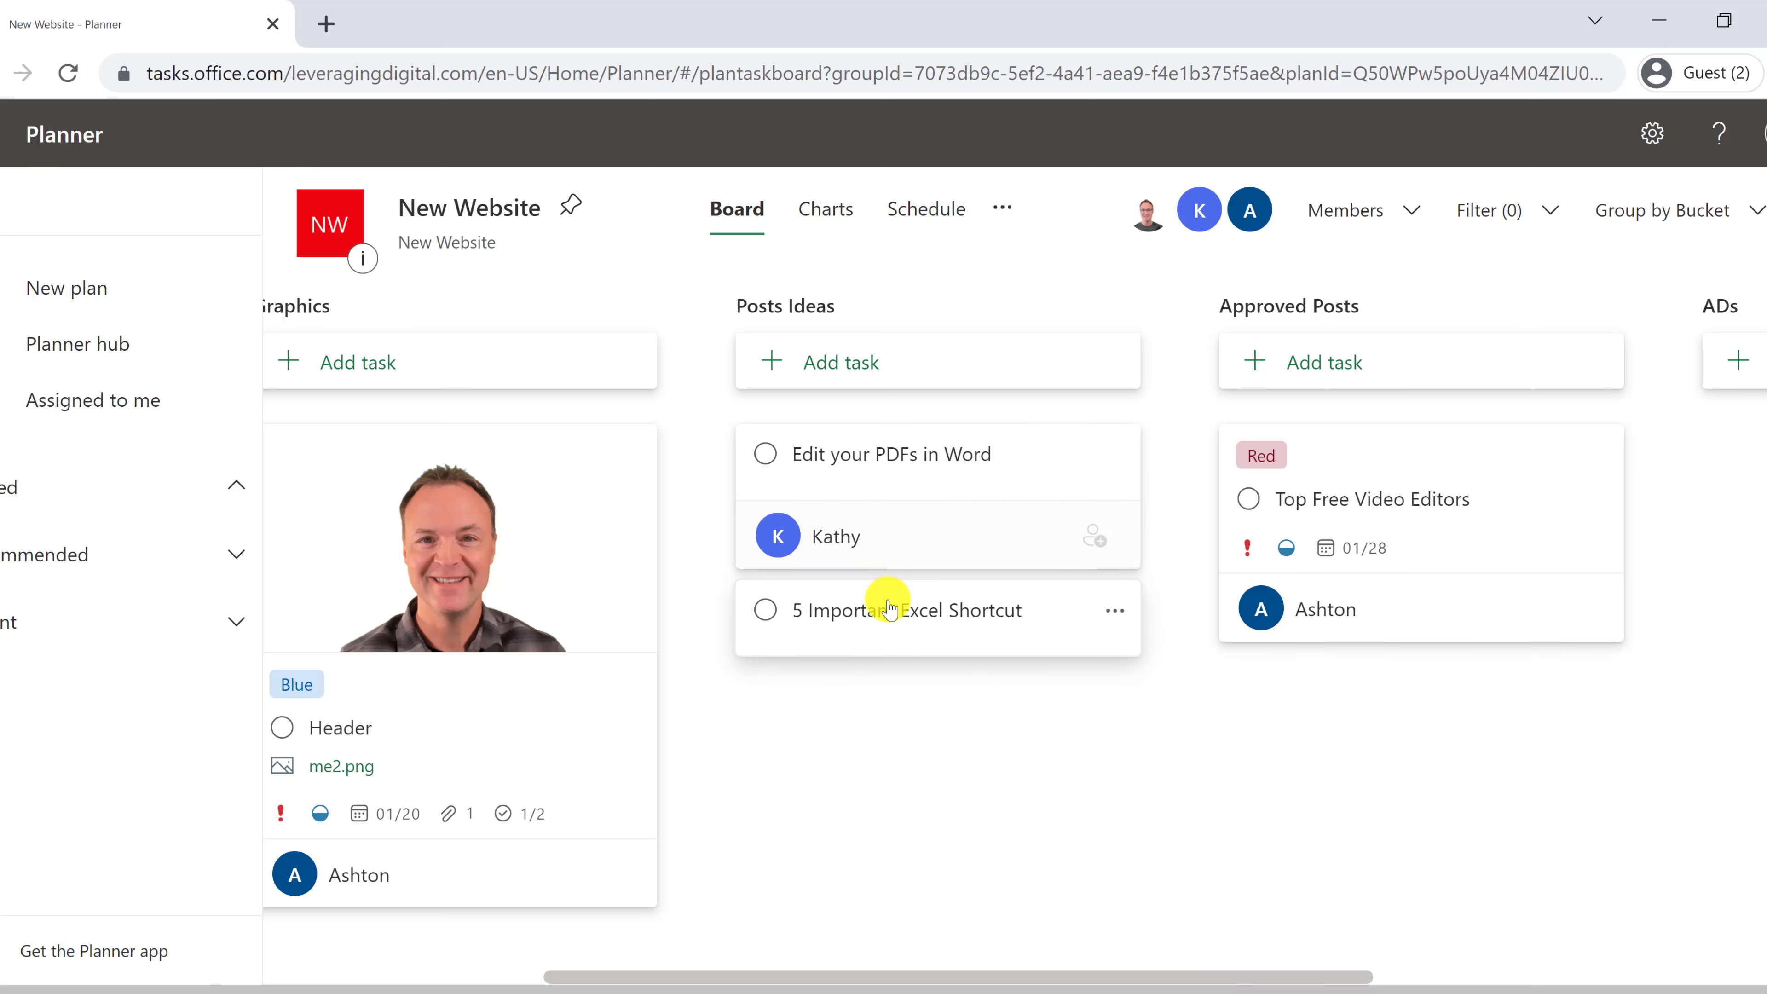
{"action": "left_click_drag", "start_coordinate": [1254, 493], "coordinate": [800, 603]}
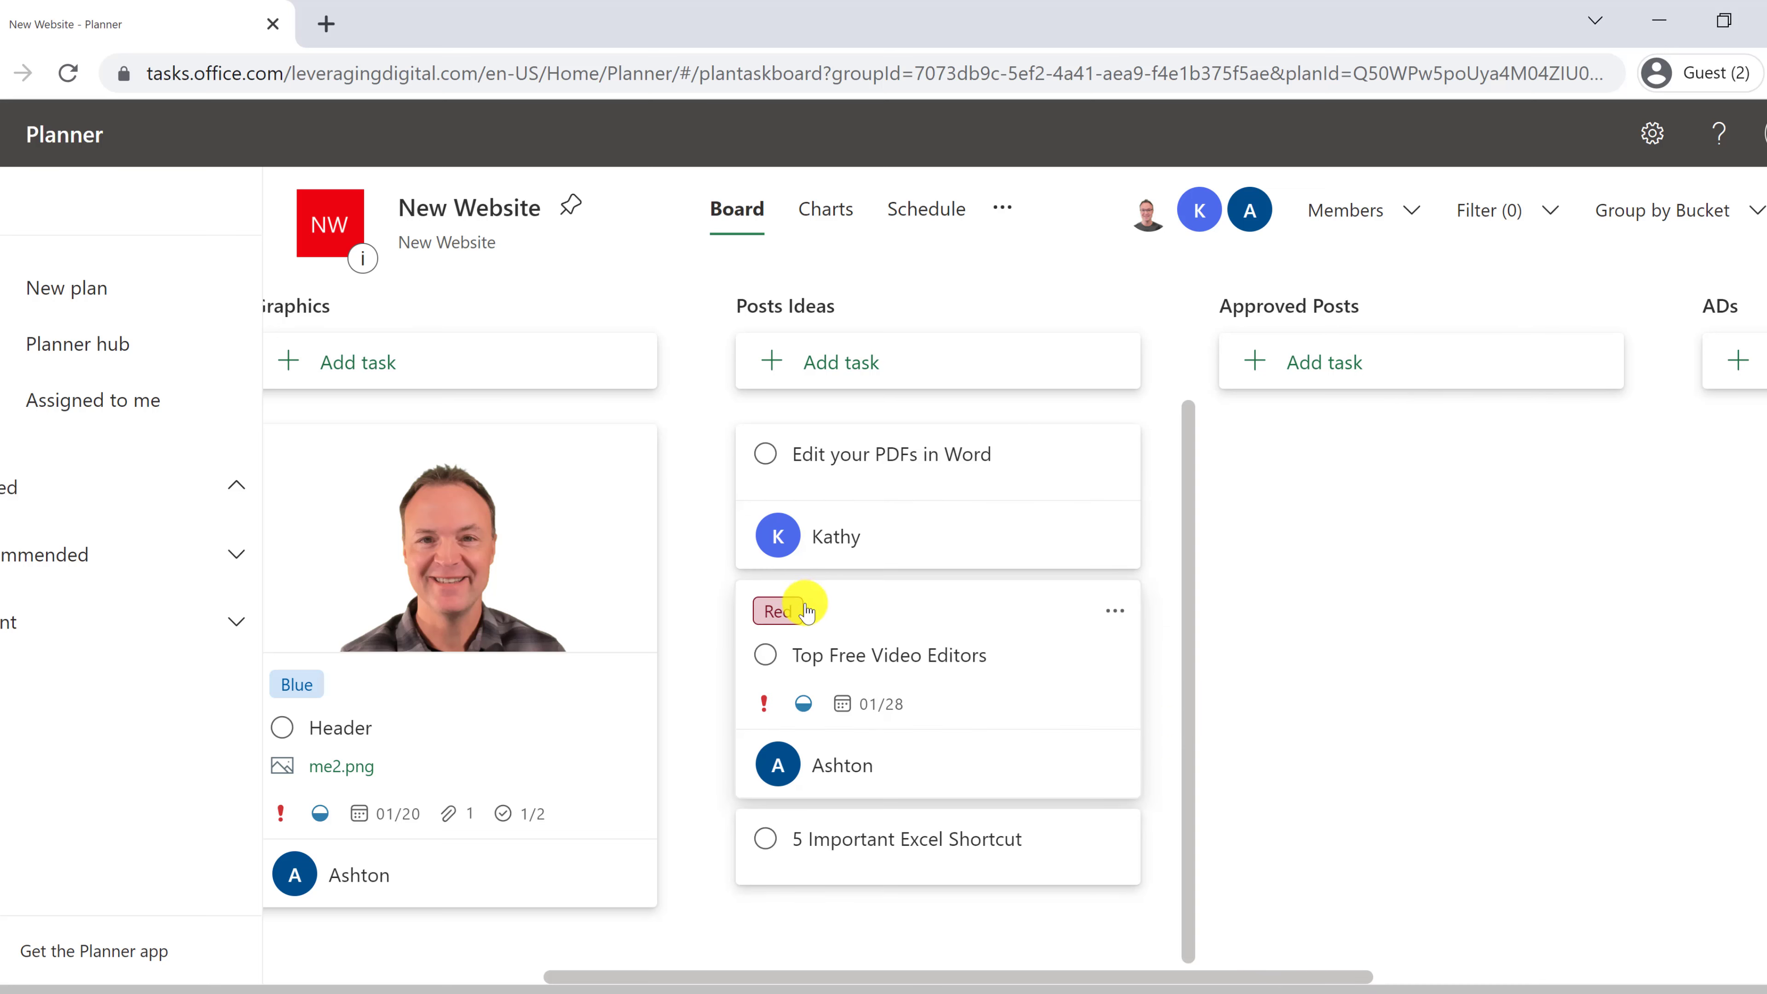
{"action": "left_click_drag", "start_coordinate": [935, 617], "coordinate": [1286, 494]}
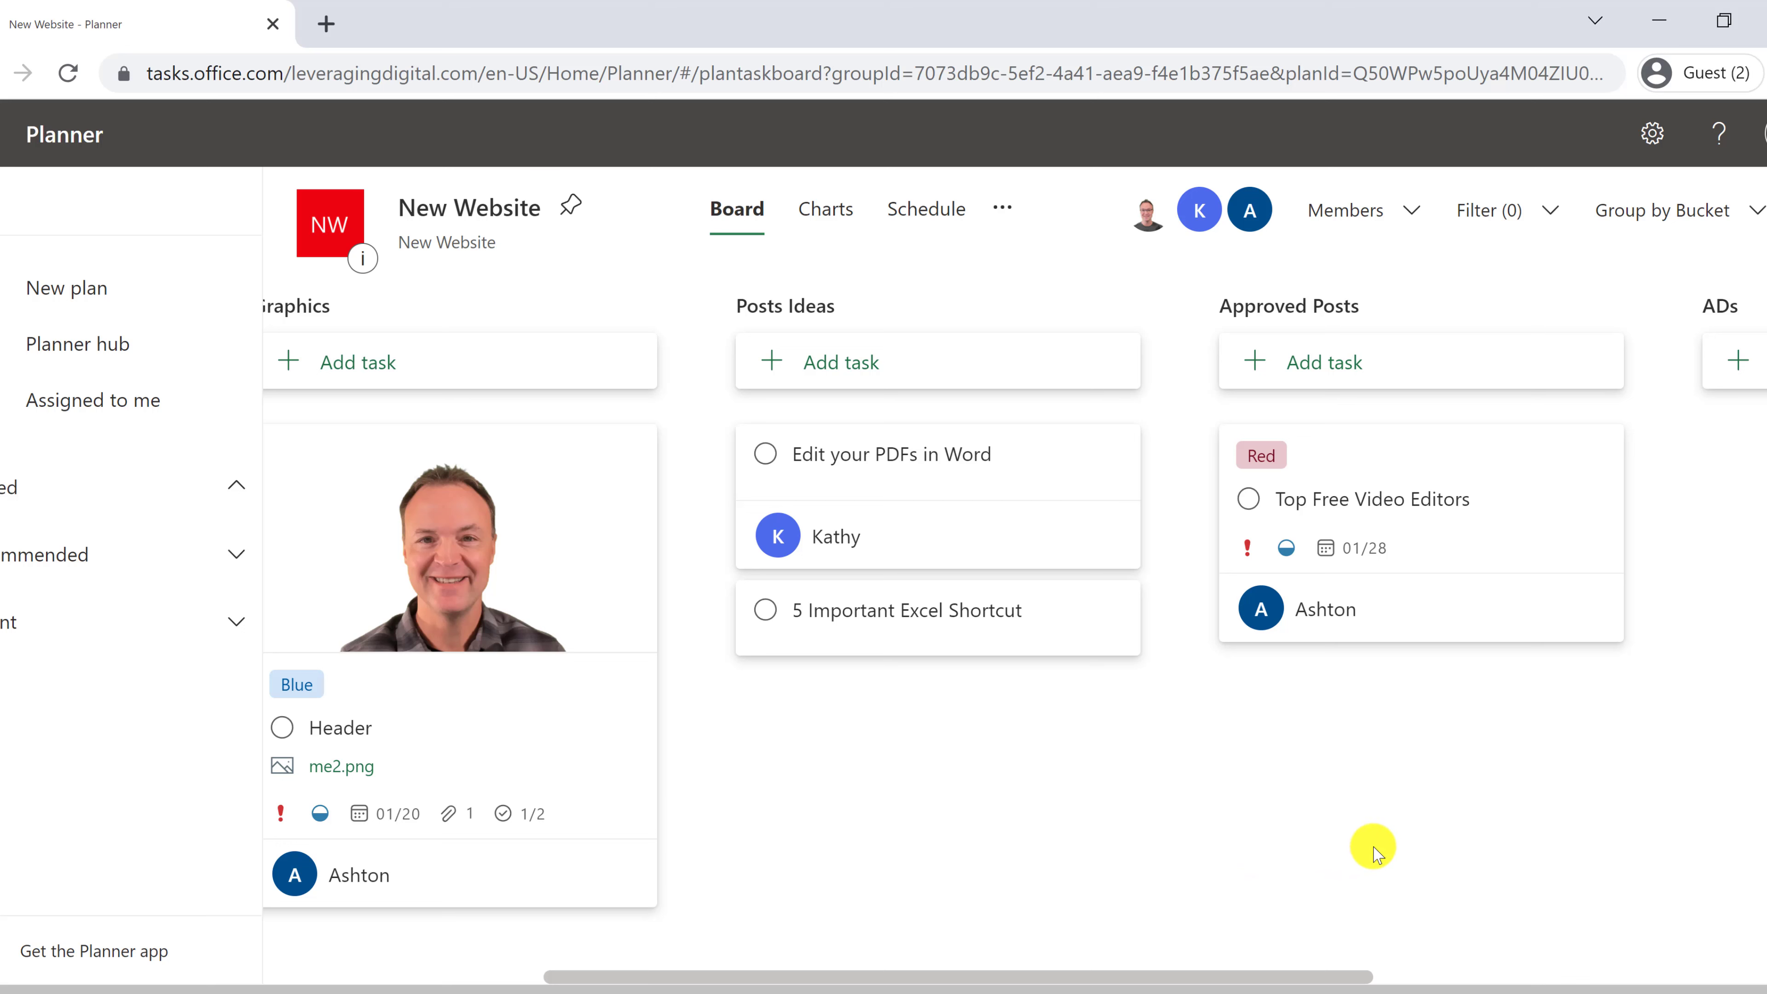
{"action": "left_click", "coordinate": [1411, 445]}
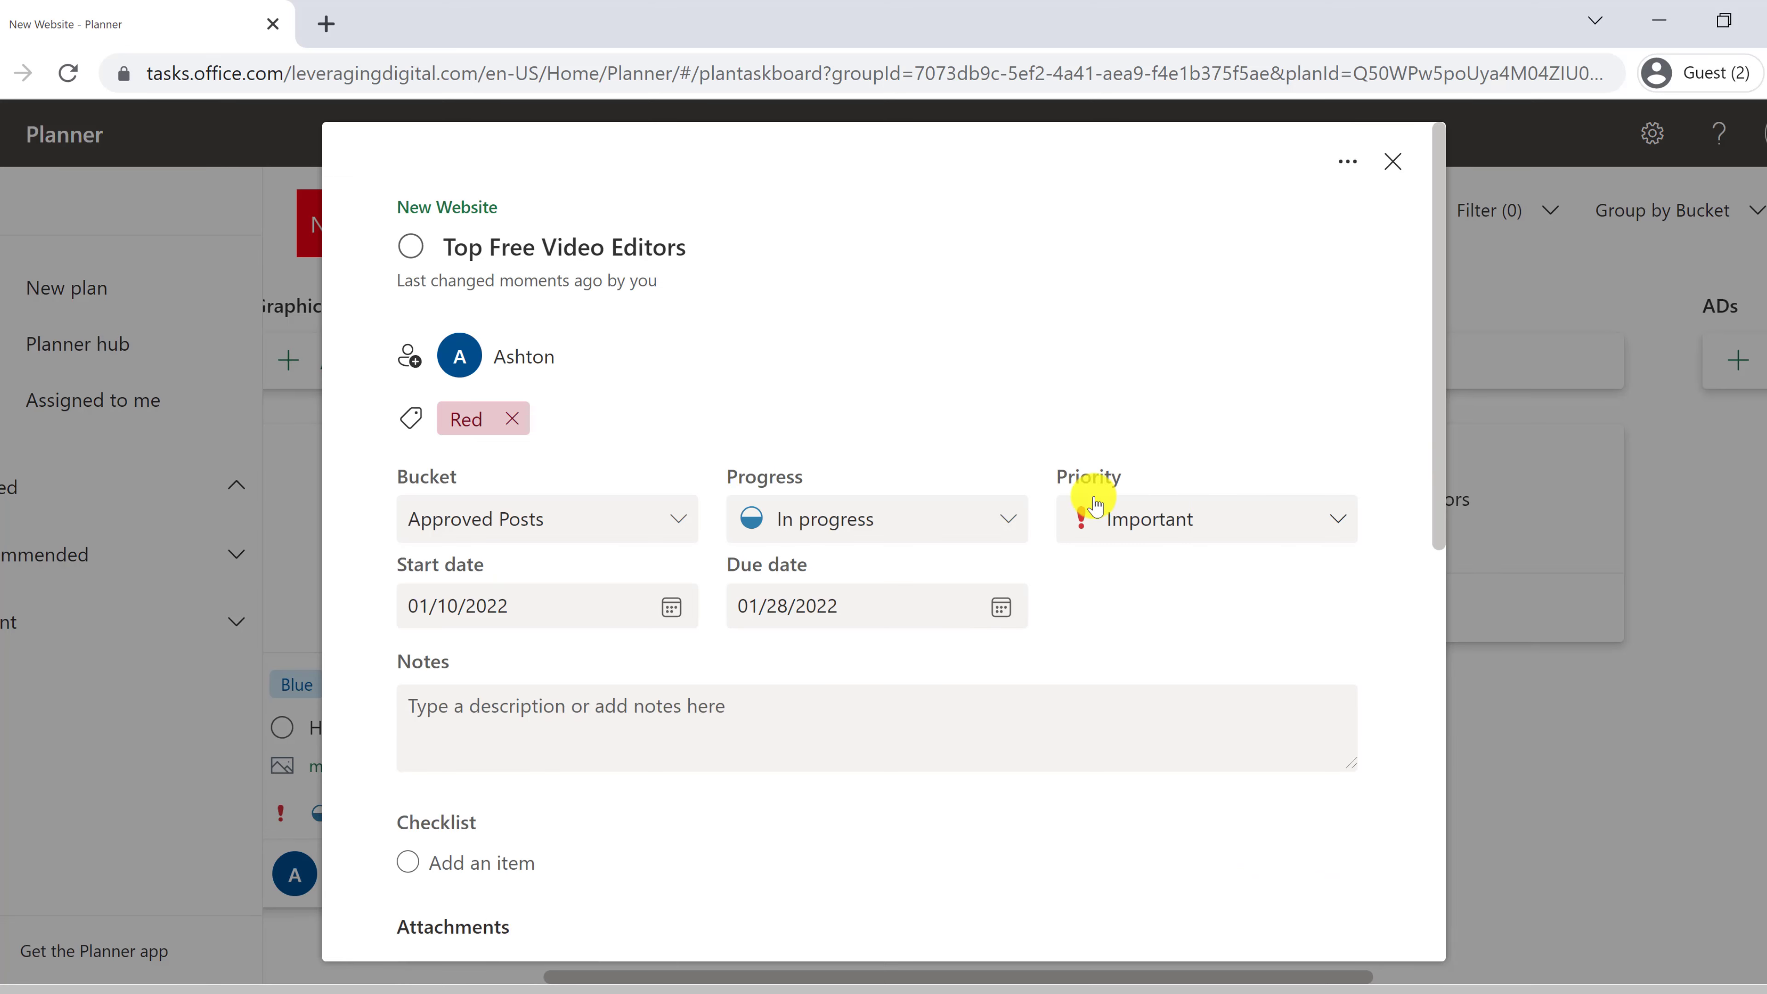
- Set the Top Free Video Editors task's progress to Completed
{"action": "left_click", "coordinate": [948, 517]}
{"action": "left_click", "coordinate": [839, 670]}
{"action": "scroll", "coordinate": [761, 806], "scroll_direction": "down", "scroll_amount": 5}
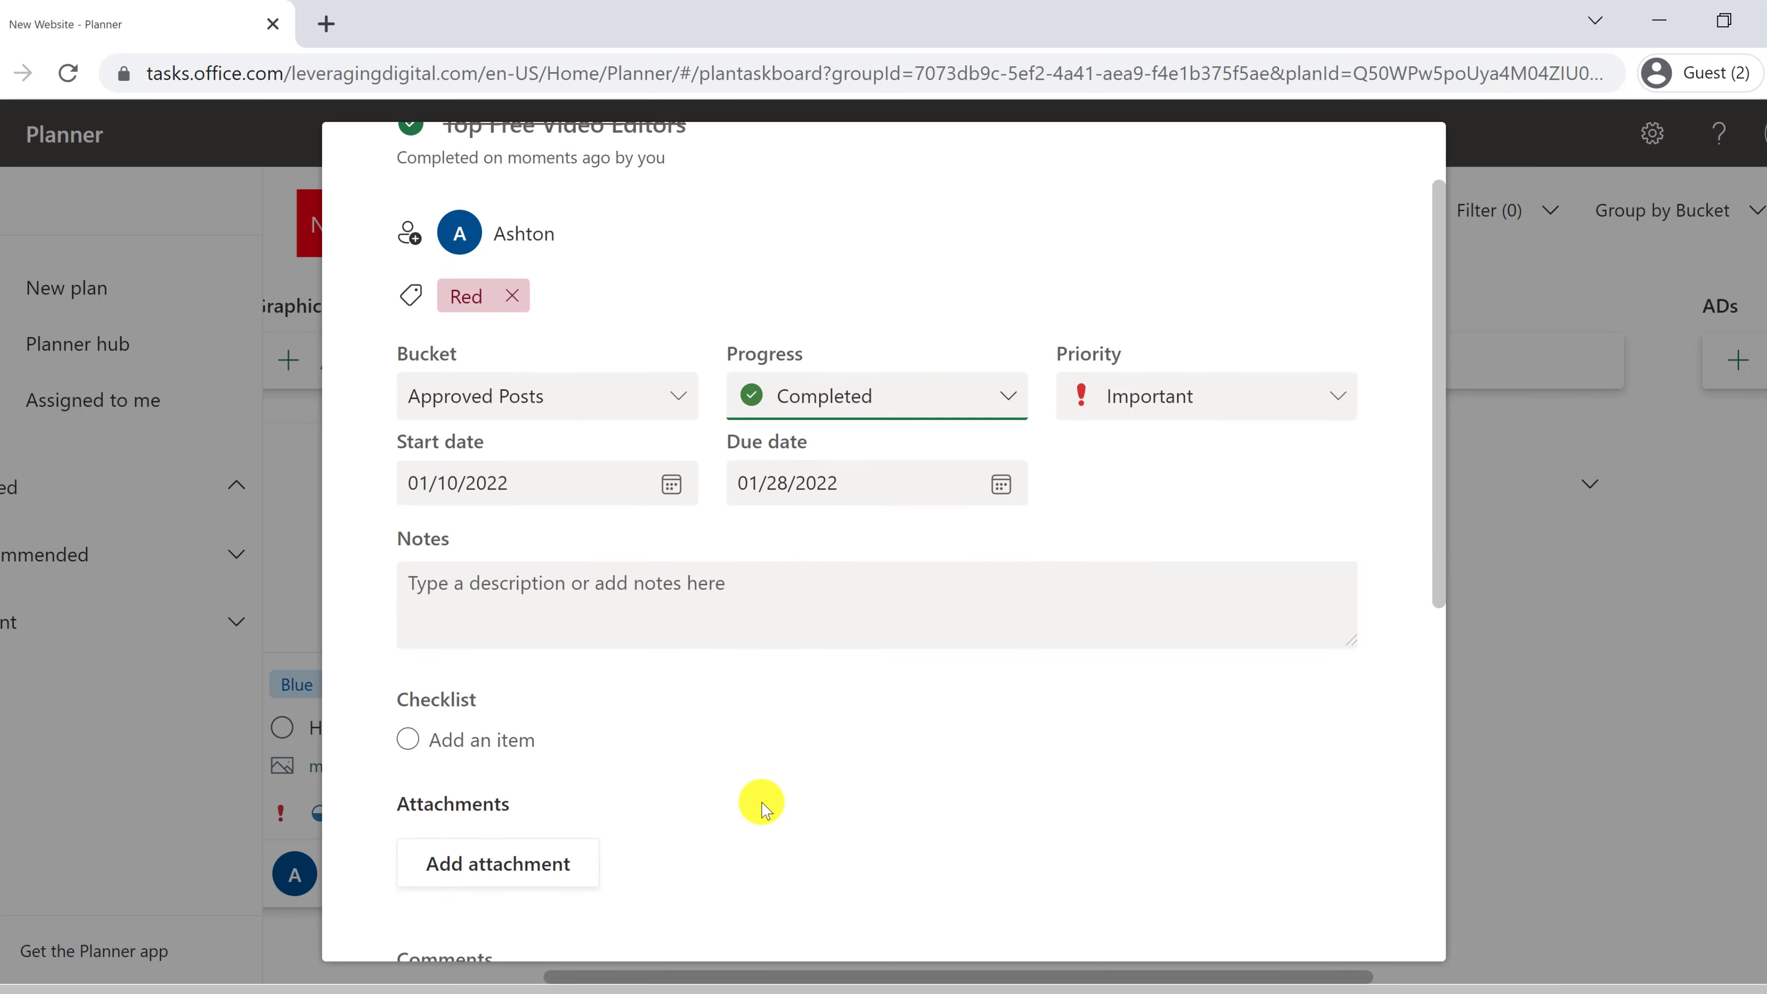
- Post the comment 'All done!' on the task and close its details
{"action": "left_click", "coordinate": [661, 715]}
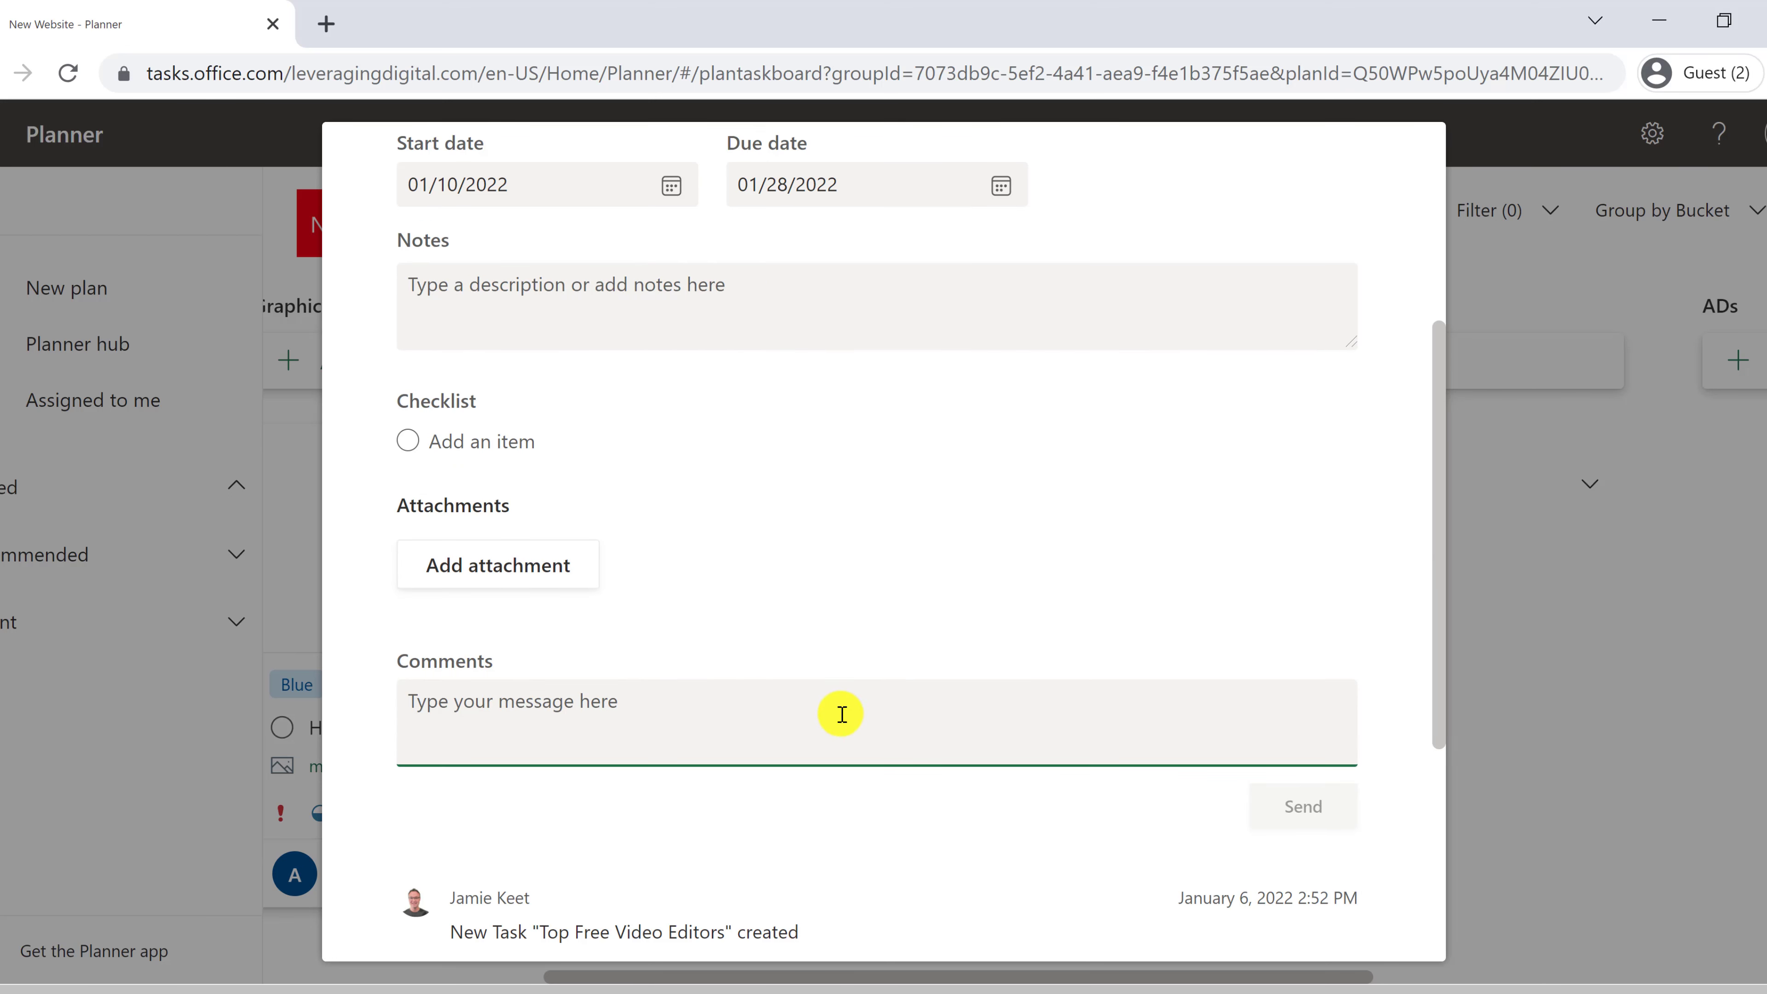
{"action": "scroll", "coordinate": [843, 720], "scroll_direction": "down", "scroll_amount": 2}
{"action": "type", "text": "All"}
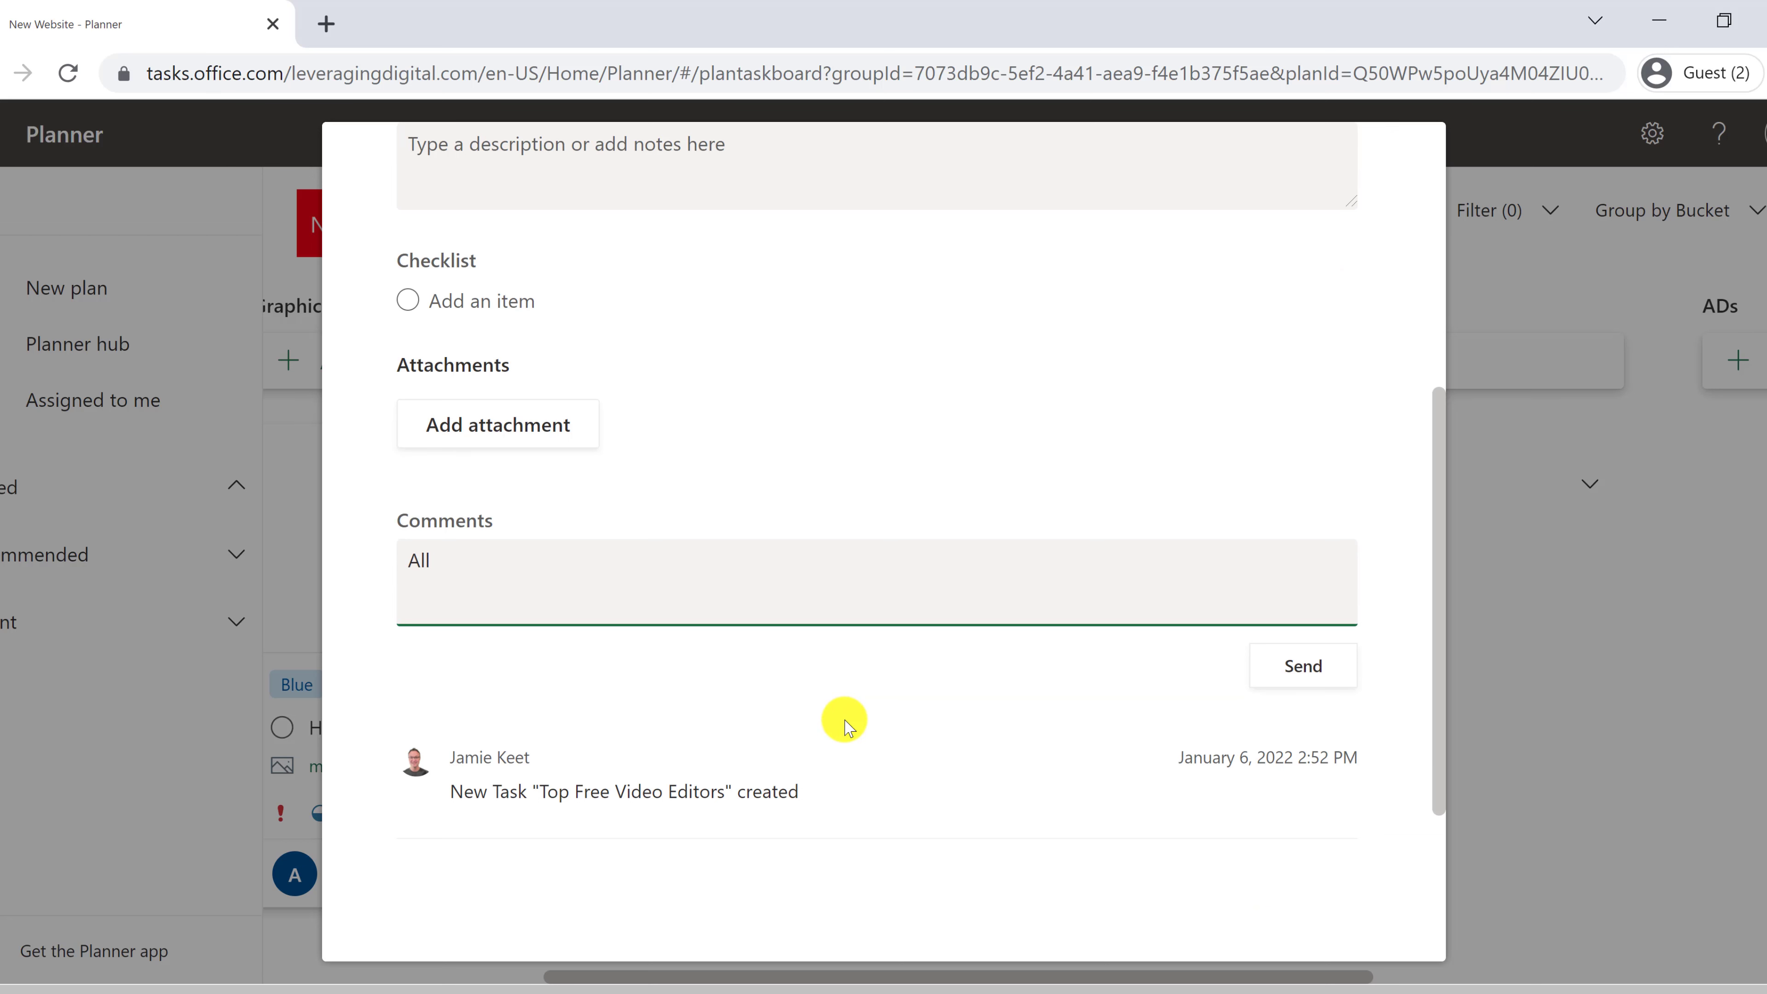
{"action": "type", "text": "done!"}
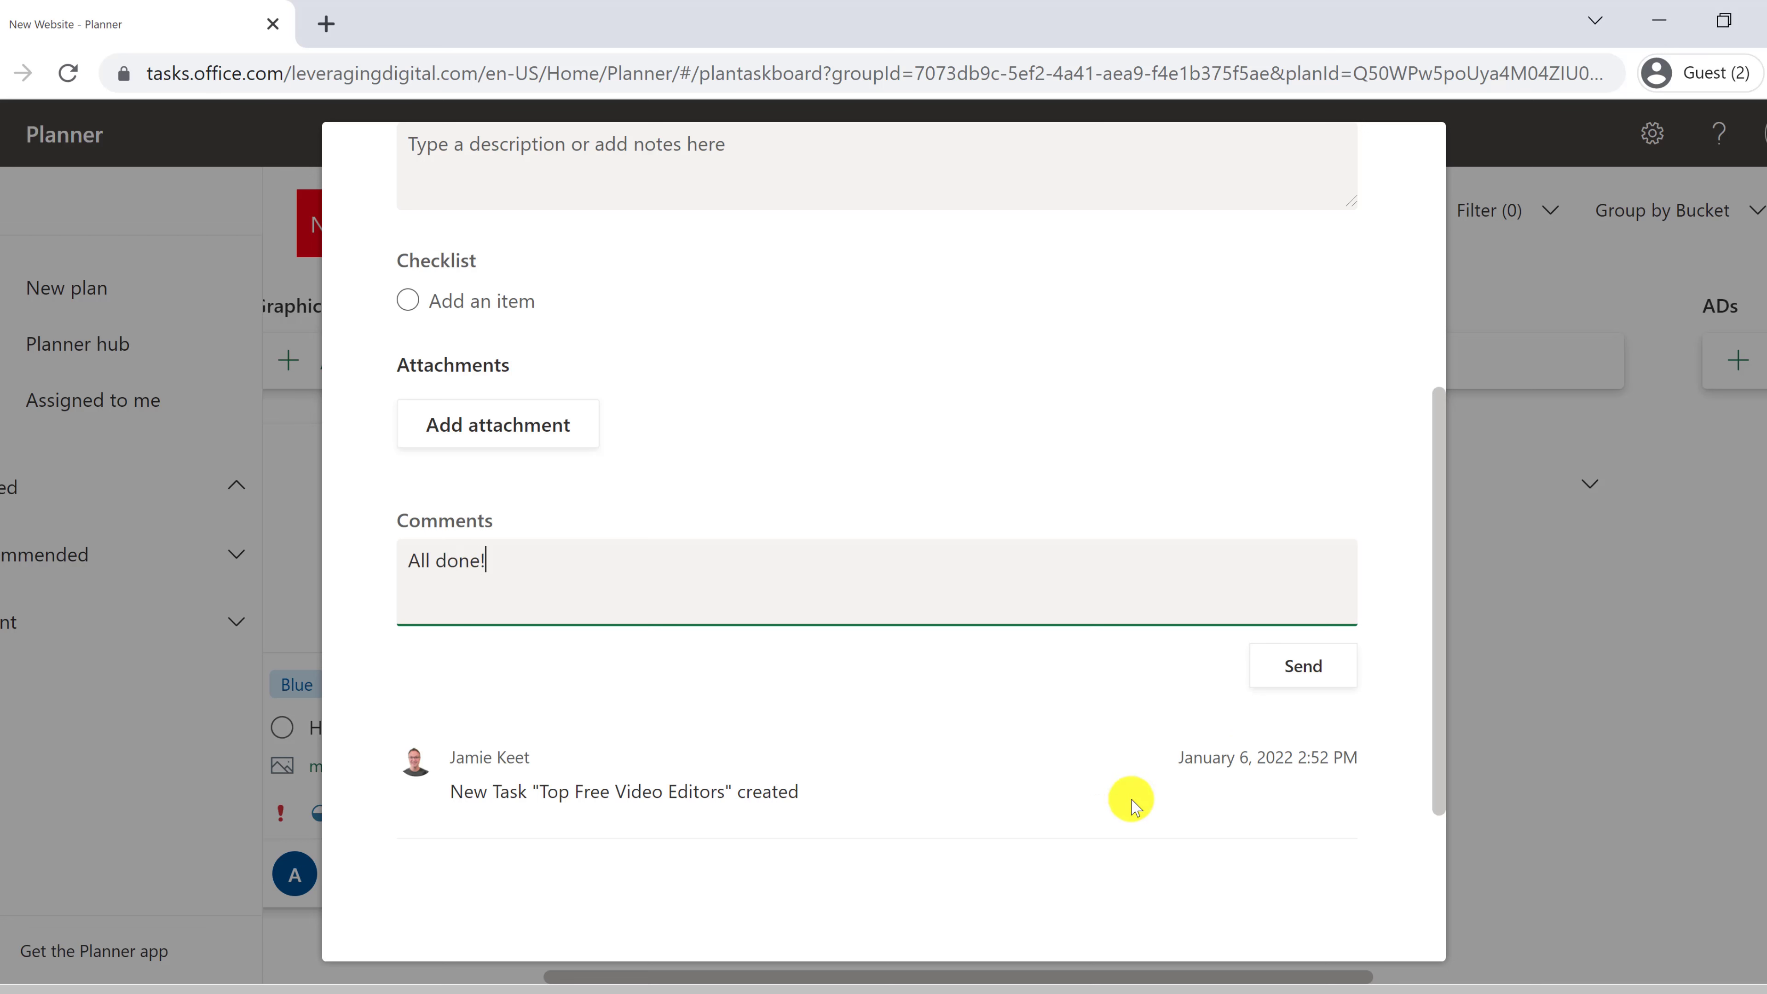
{"action": "left_click", "coordinate": [1303, 667]}
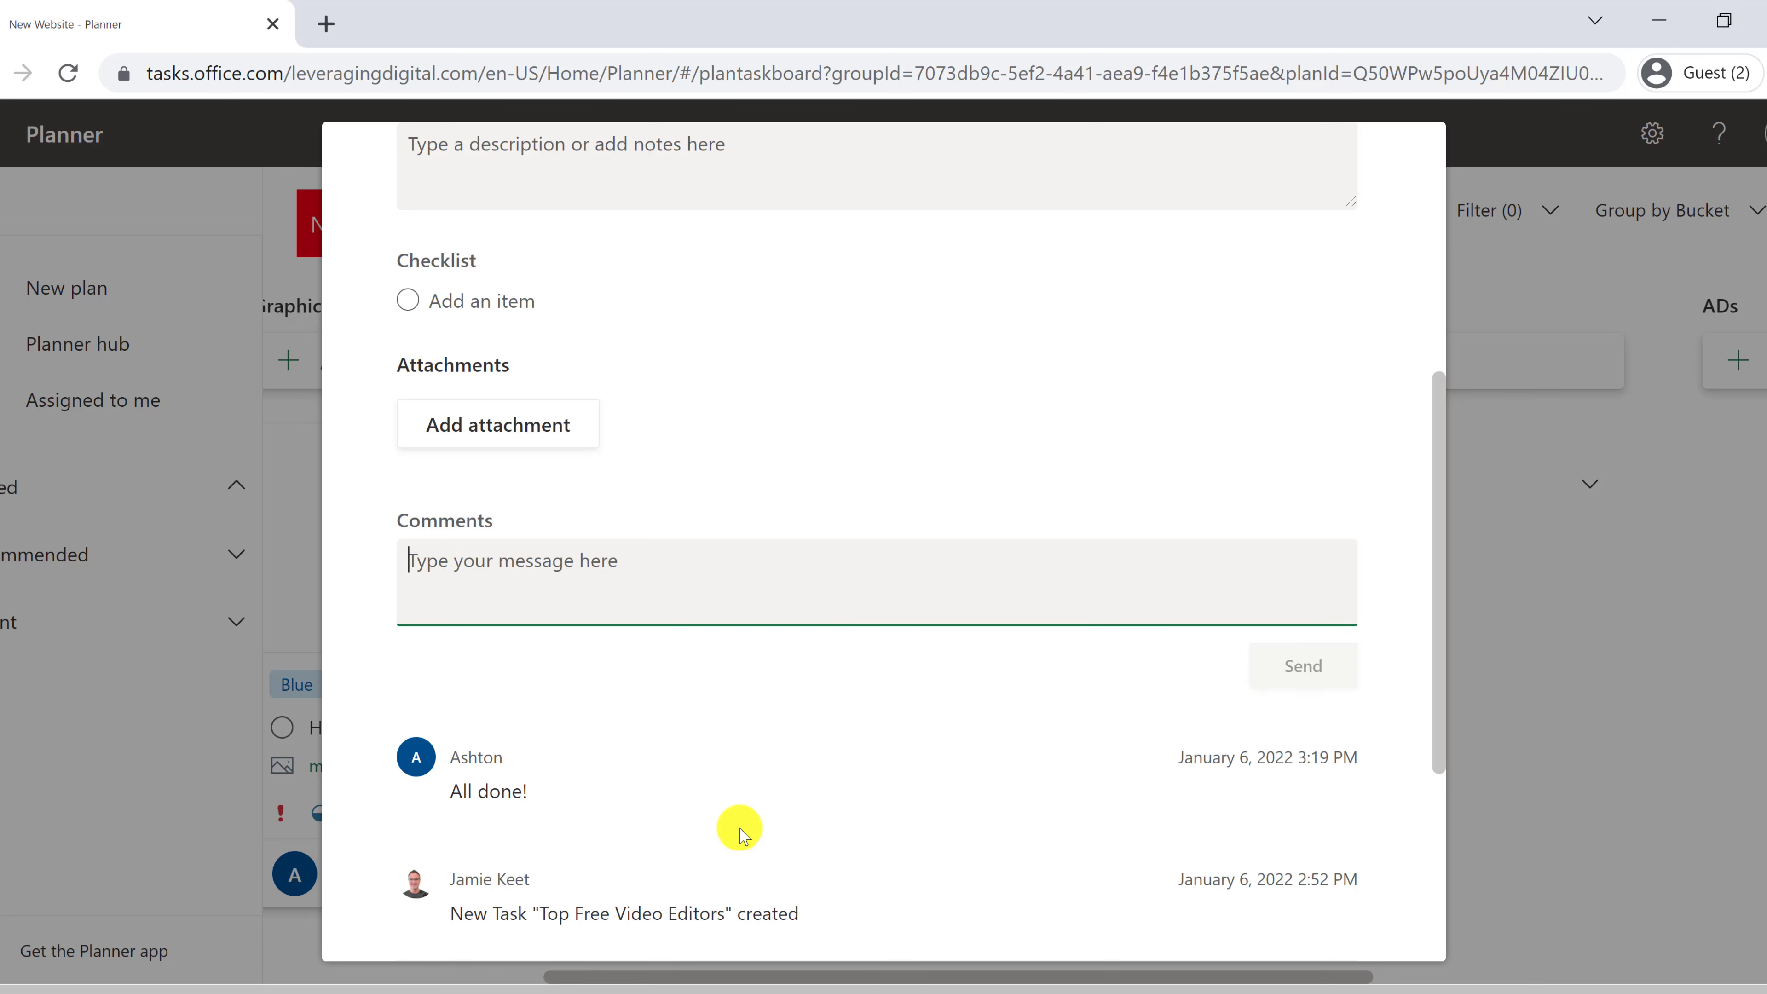
{"action": "scroll", "coordinate": [738, 829], "scroll_direction": "down", "scroll_amount": 2}
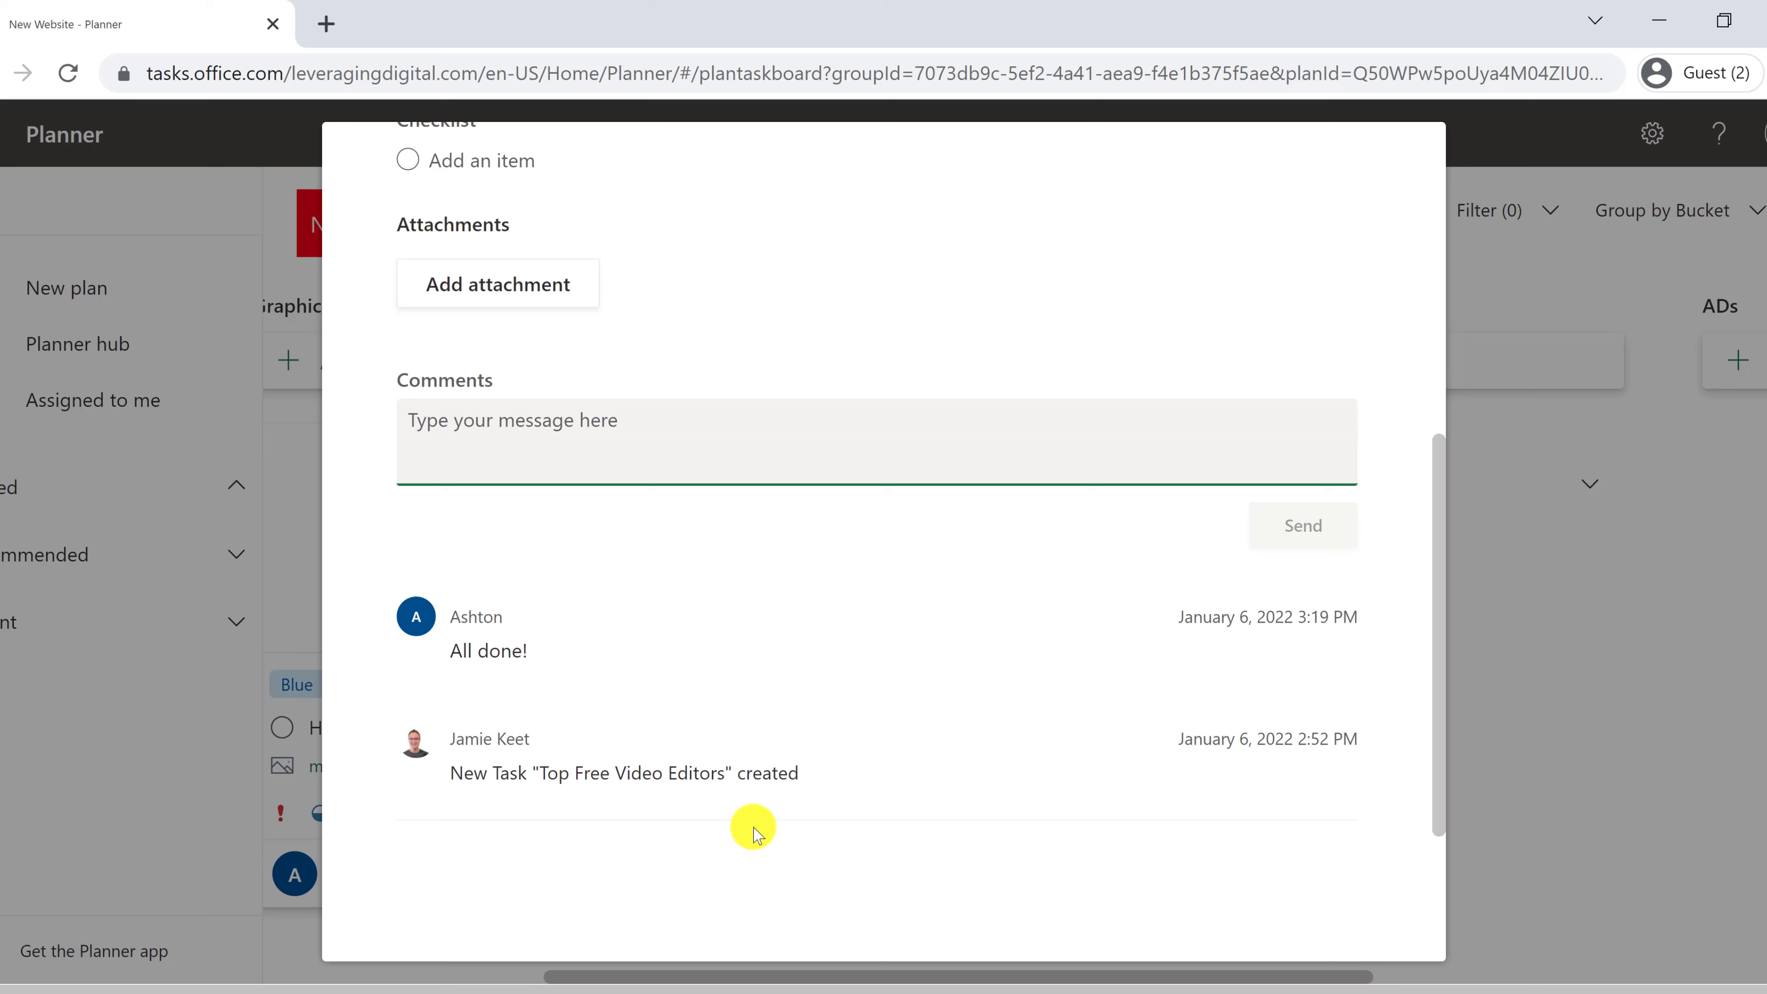
{"action": "scroll", "coordinate": [761, 778], "scroll_direction": "up", "scroll_amount": 10}
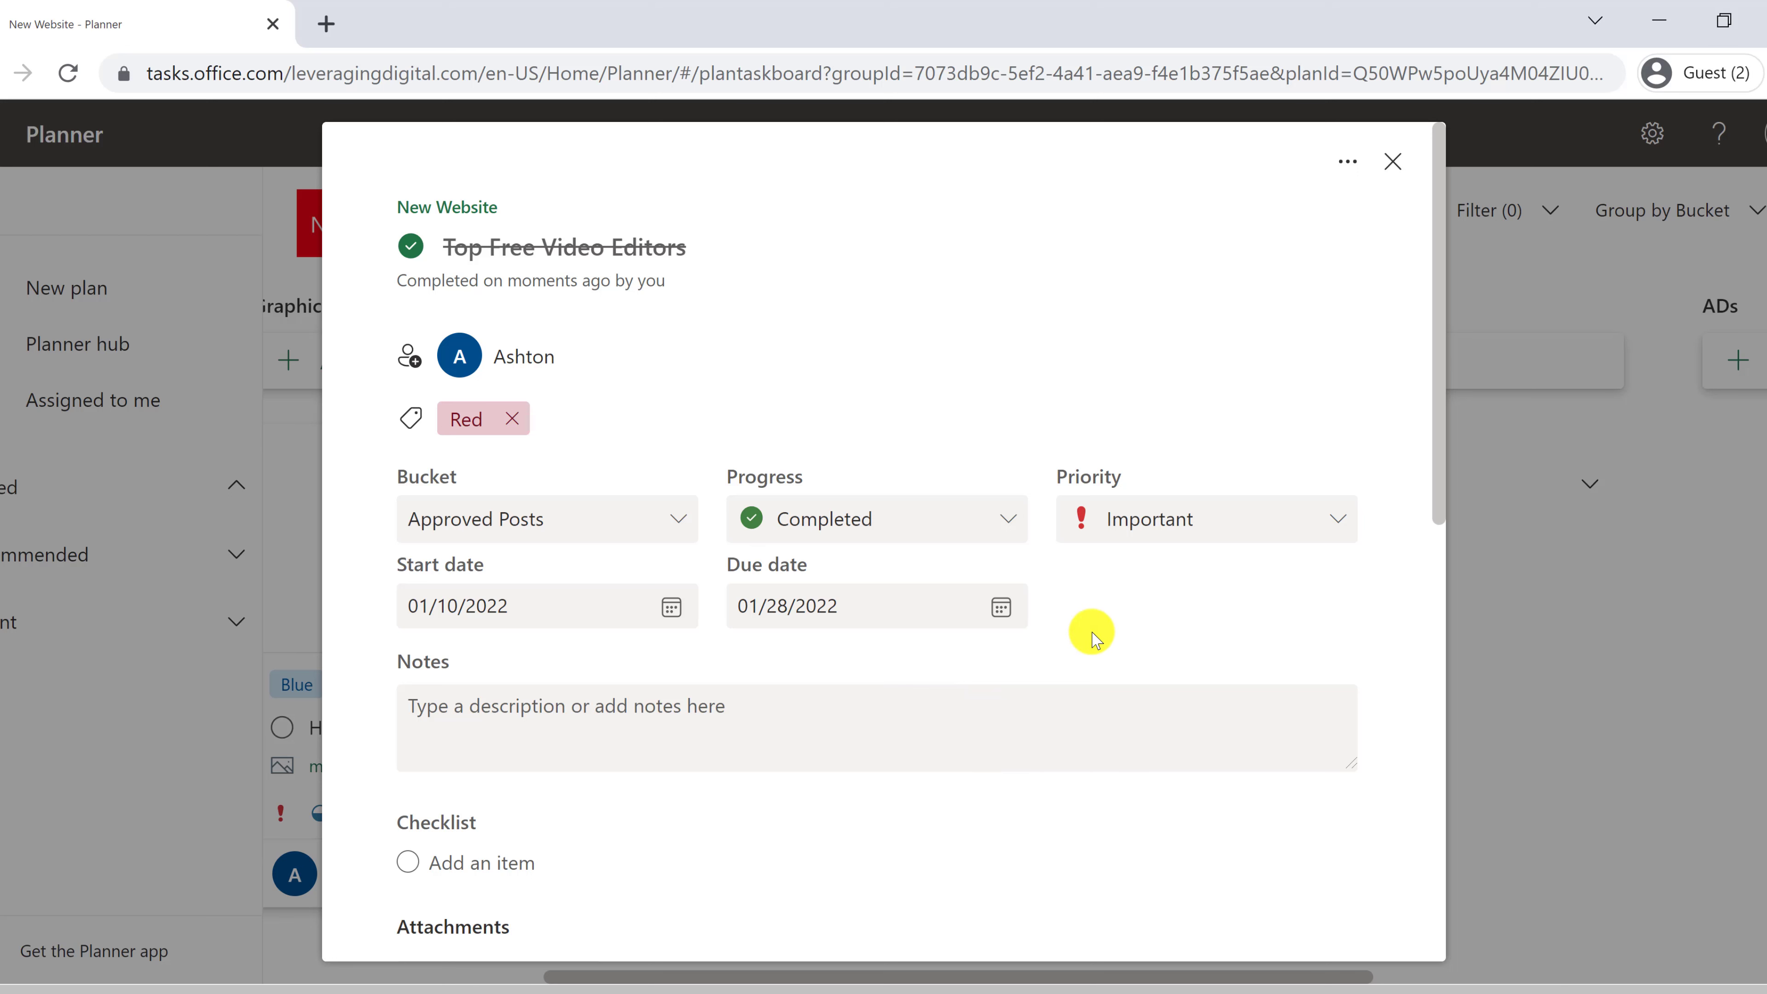
{"action": "left_click", "coordinate": [1393, 168]}
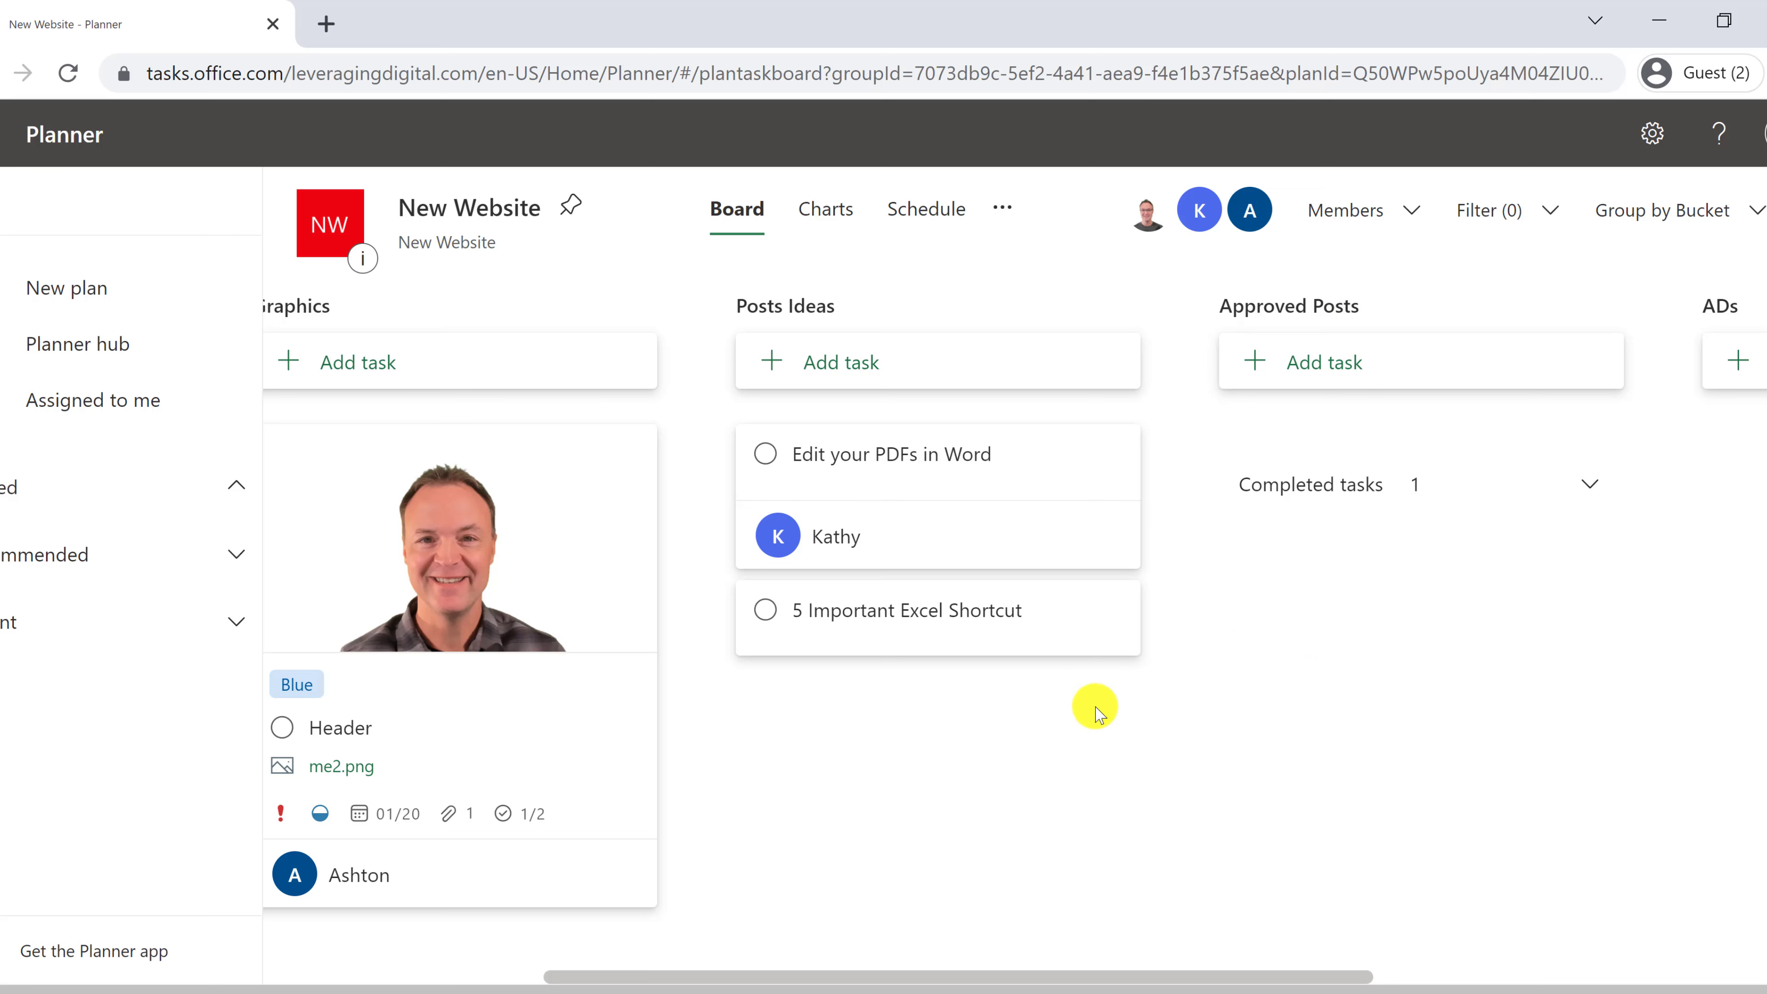
- Expand Approved Posts' completed tasks, then switch to the first account's browser window
{"action": "left_click", "coordinate": [1401, 496]}
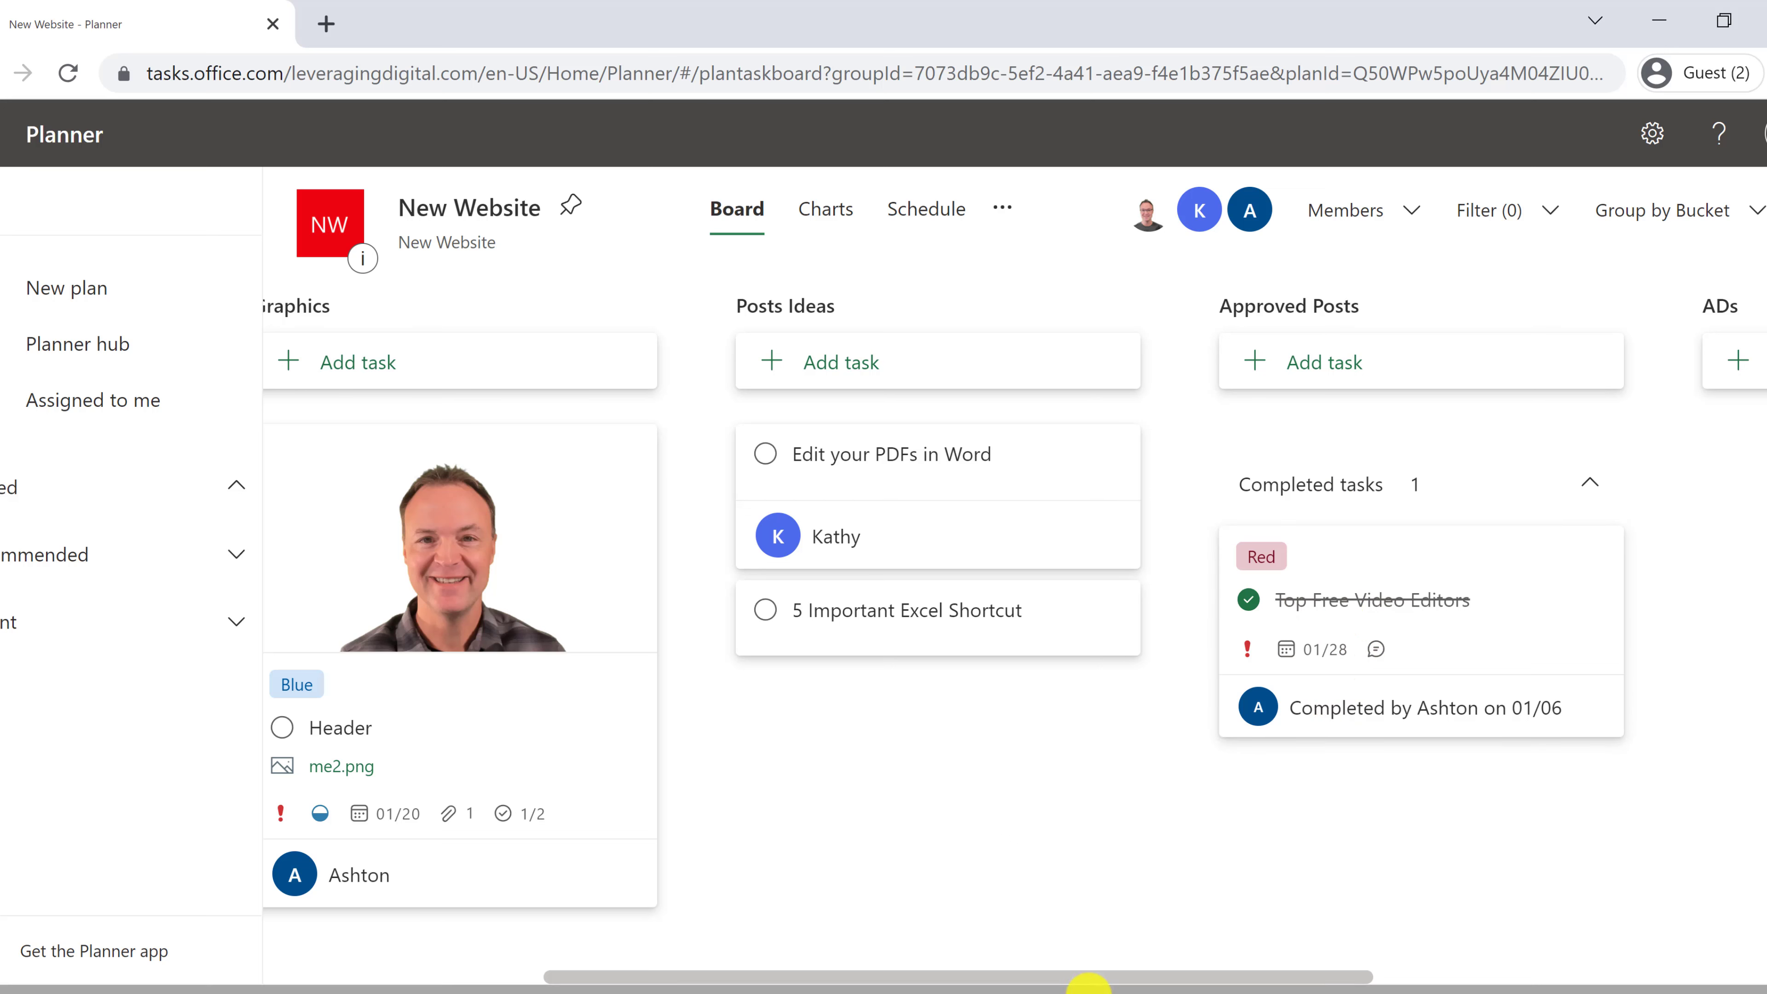
{"action": "left_click", "coordinate": [1078, 978]}
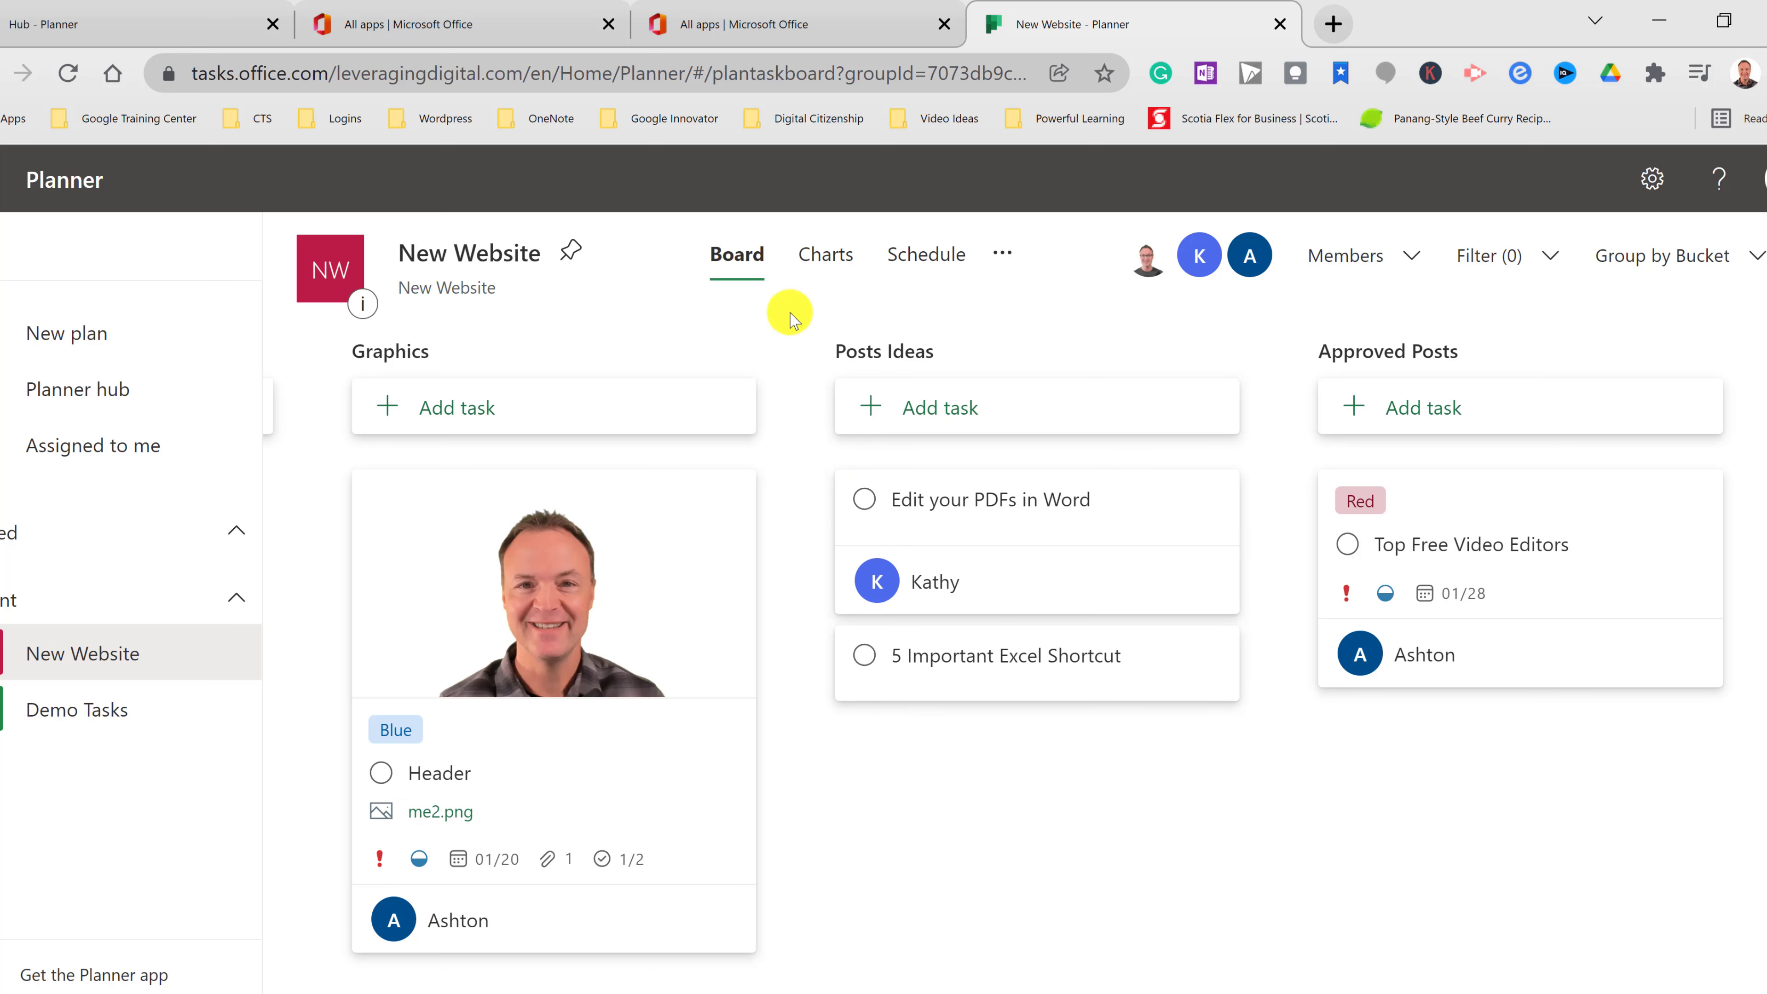
- Review the New Website status and bucket charts, then show the January 2022 Schedule calendar
{"action": "left_click", "coordinate": [841, 273]}
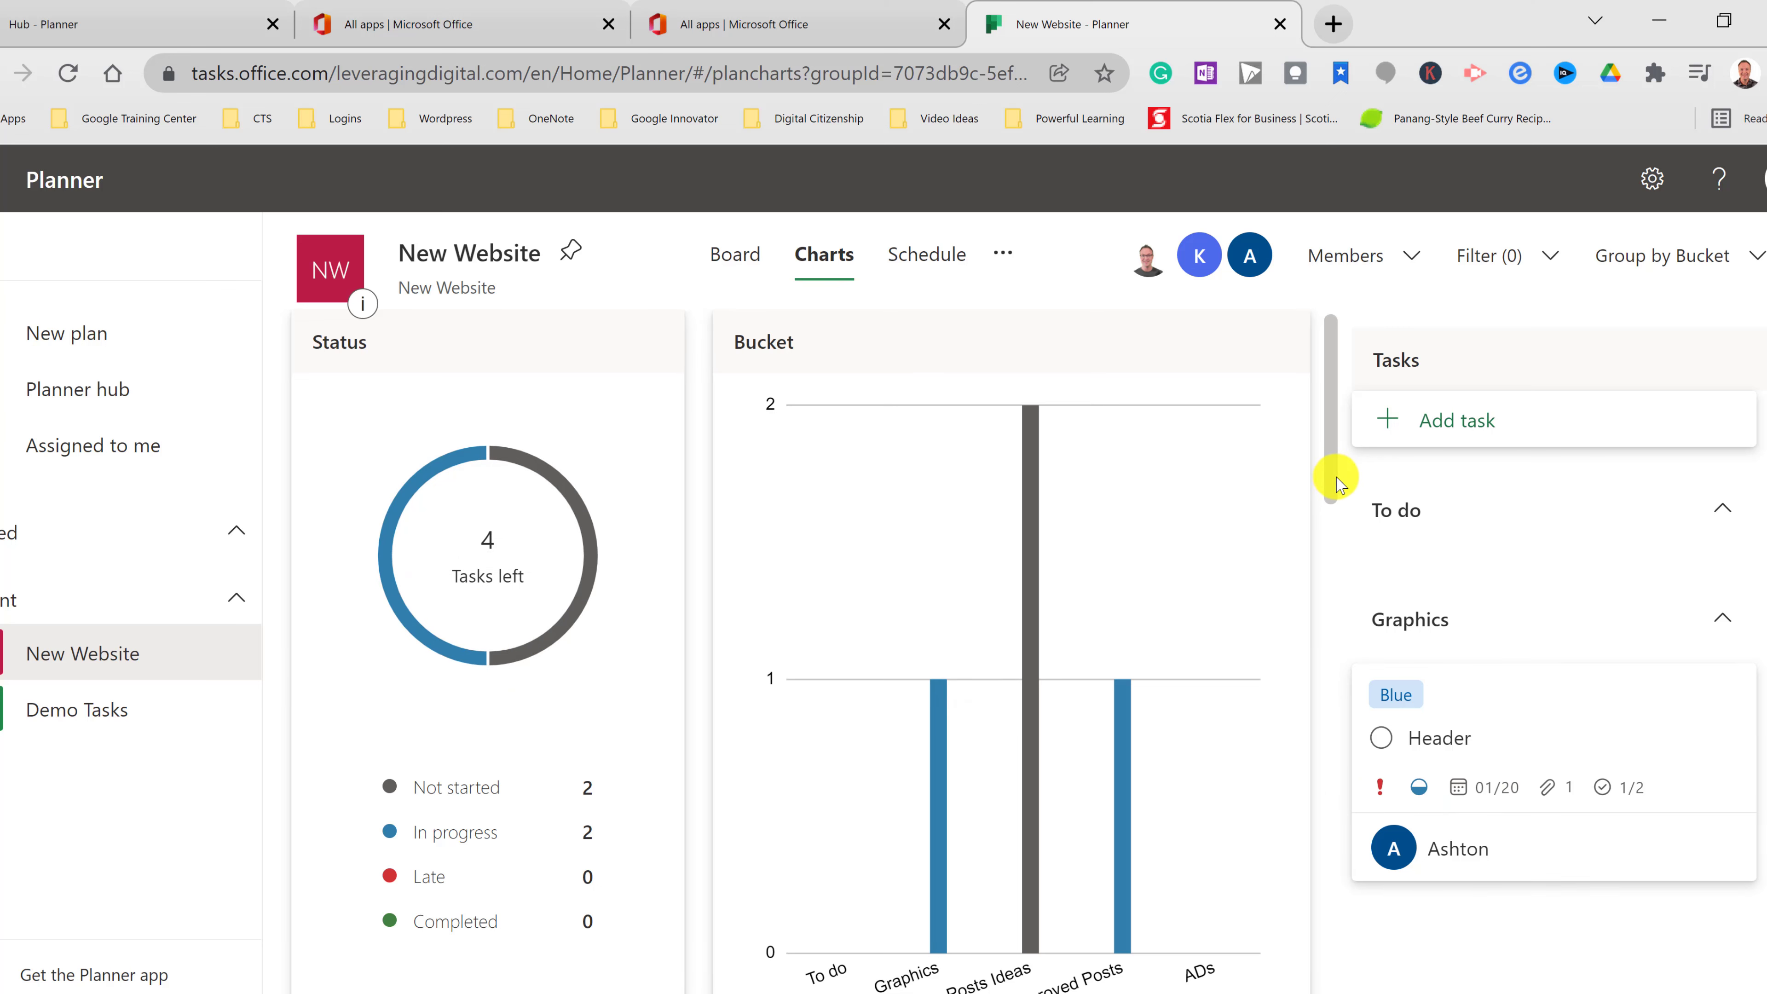
{"action": "mouse_move", "coordinate": [1330, 477]}
{"action": "left_mouse_down"}
{"action": "mouse_move", "coordinate": [1335, 766]}
{"action": "mouse_move", "coordinate": [1326, 493]}
{"action": "left_mouse_up"}
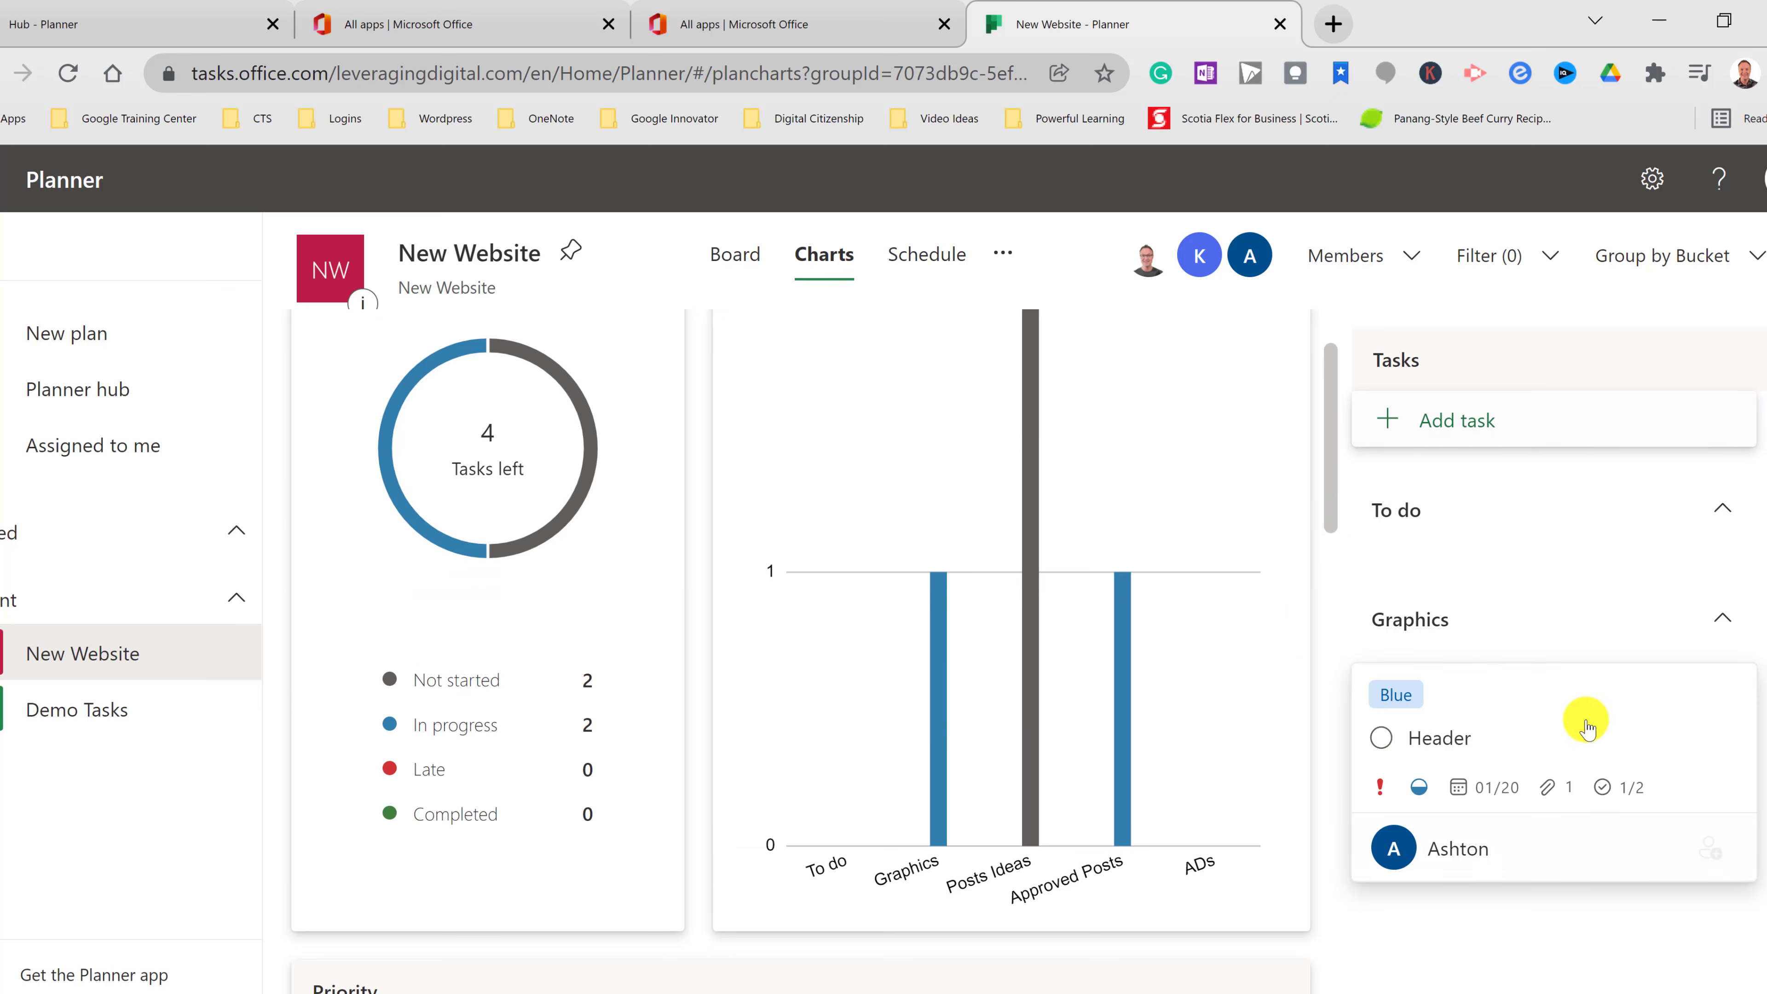
{"action": "scroll", "coordinate": [814, 600], "scroll_direction": "up", "scroll_amount": 2}
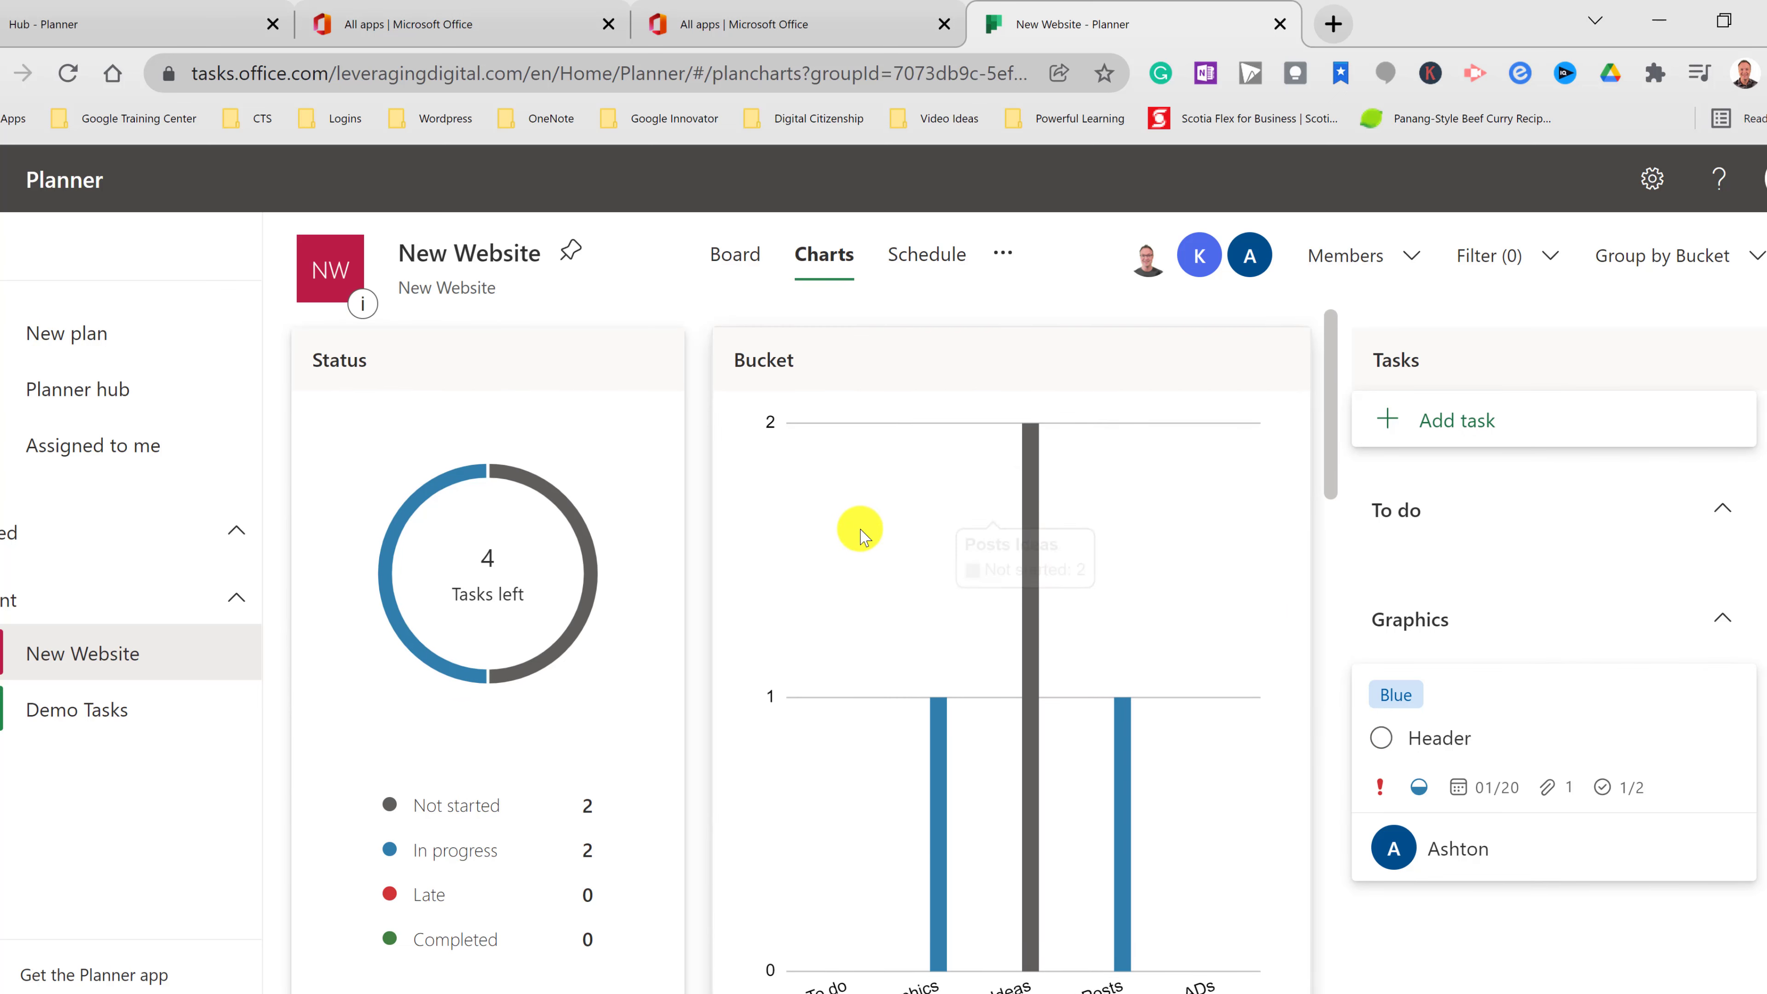
{"action": "left_click", "coordinate": [940, 270]}
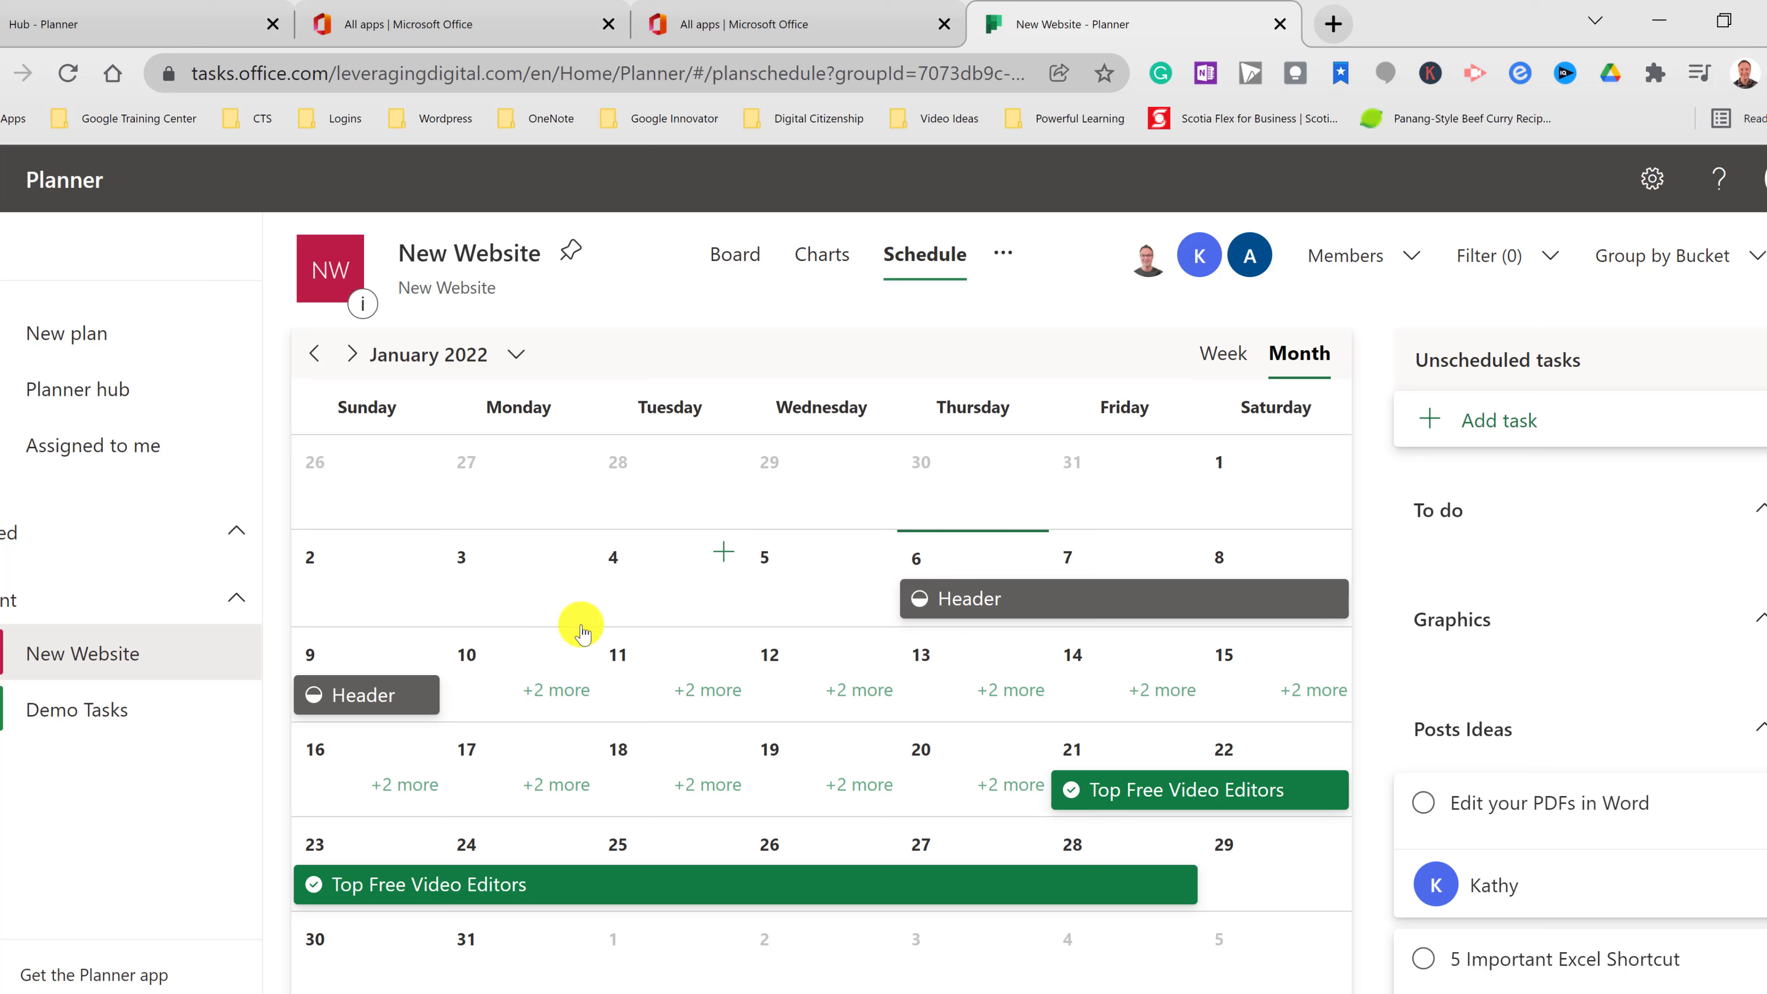
- List the January 10 tasks, Header and Top Free Video Editors, then dismiss the list
{"action": "left_click", "coordinate": [572, 692]}
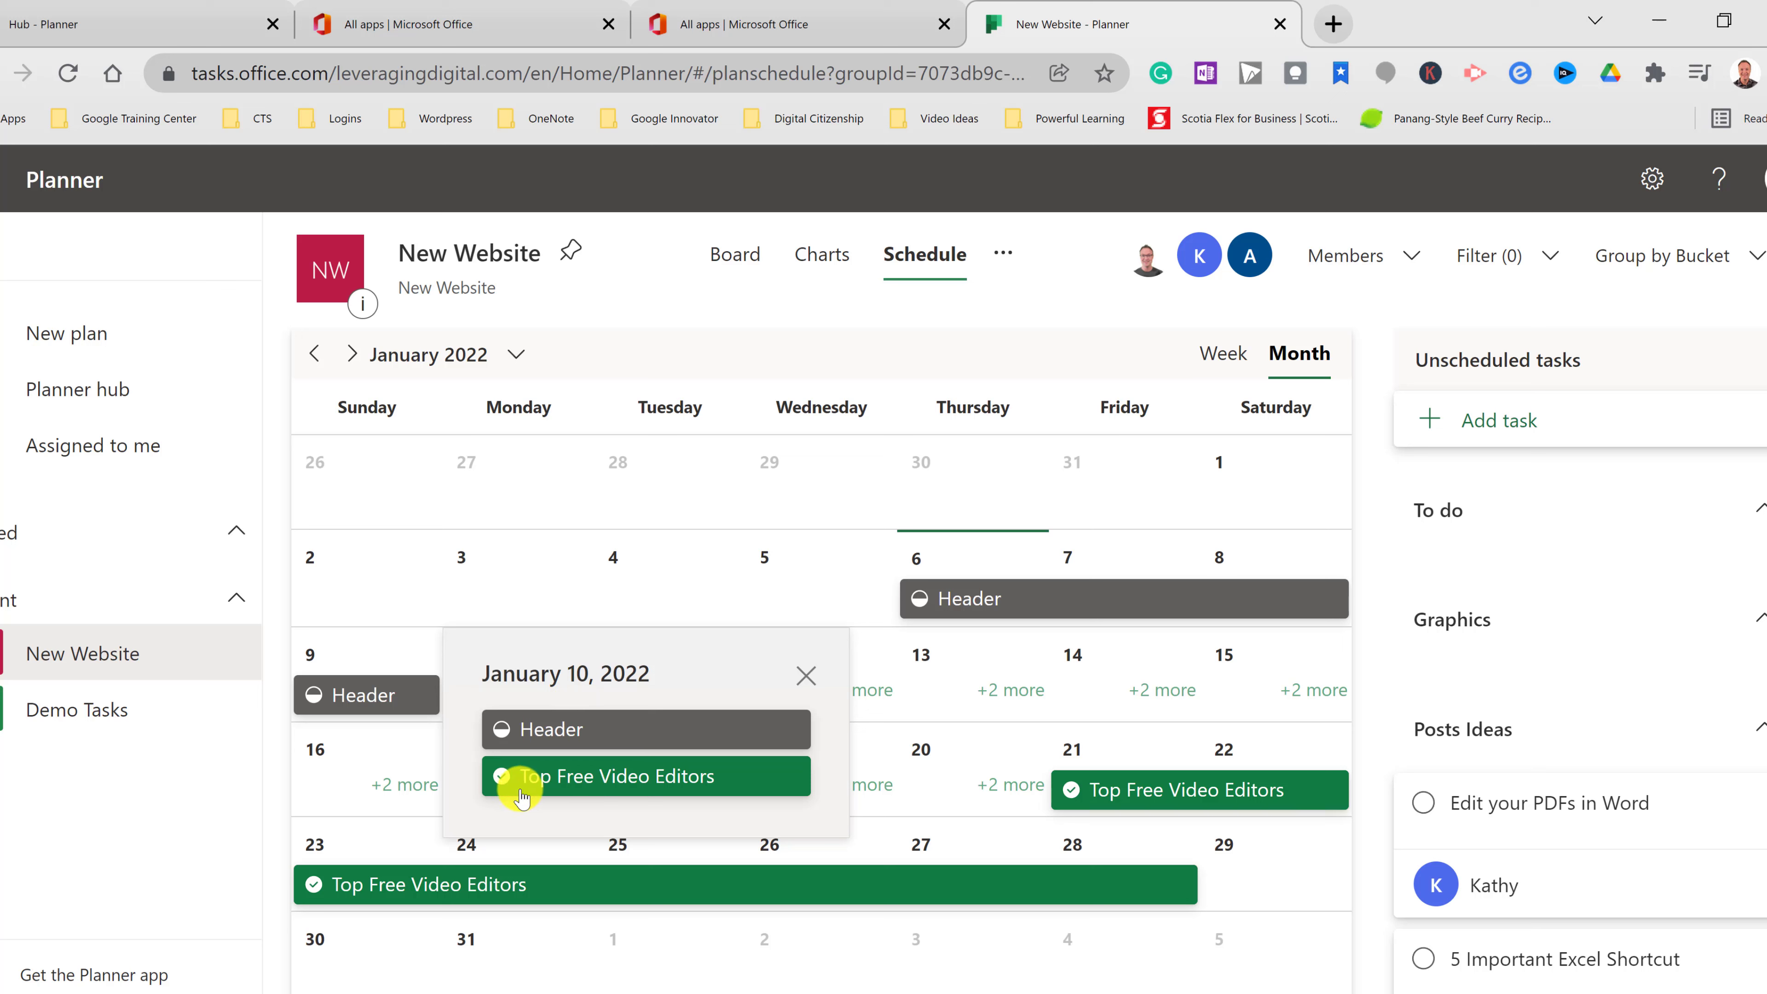
{"action": "left_click", "coordinate": [805, 676]}
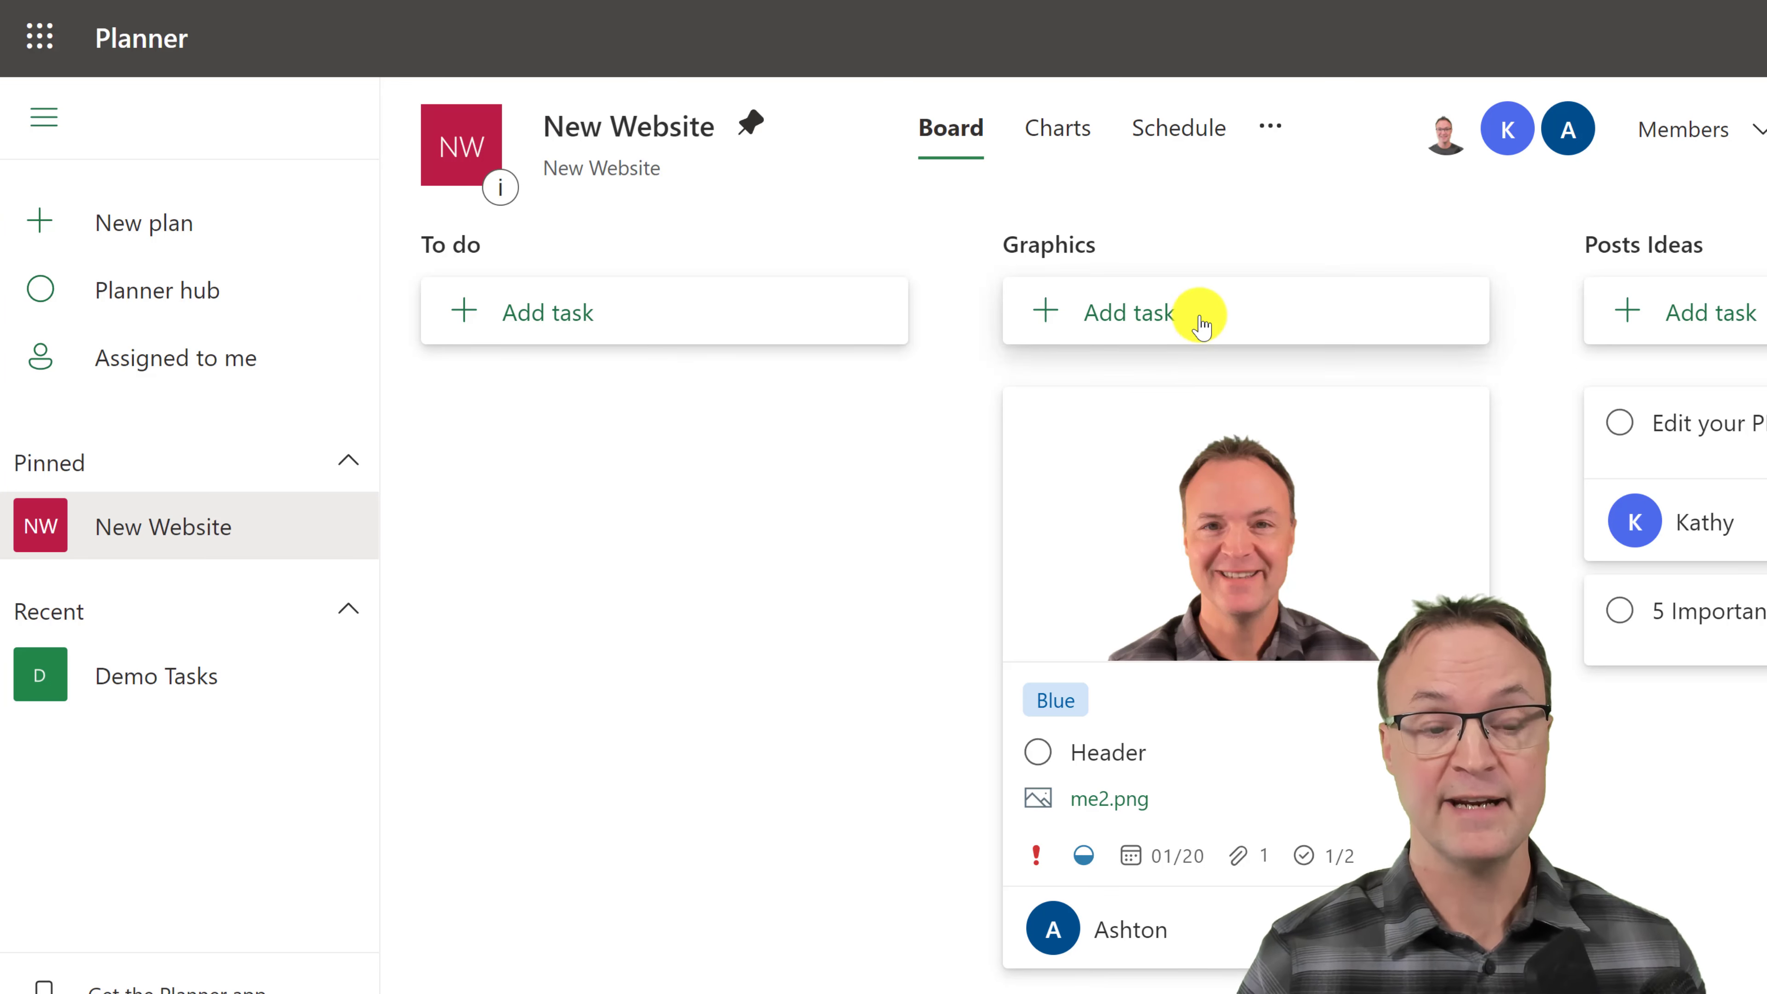
- In Plan settings, choose the dark curved purple-lines suggested background for New Website
{"action": "left_click", "coordinate": [1268, 128]}
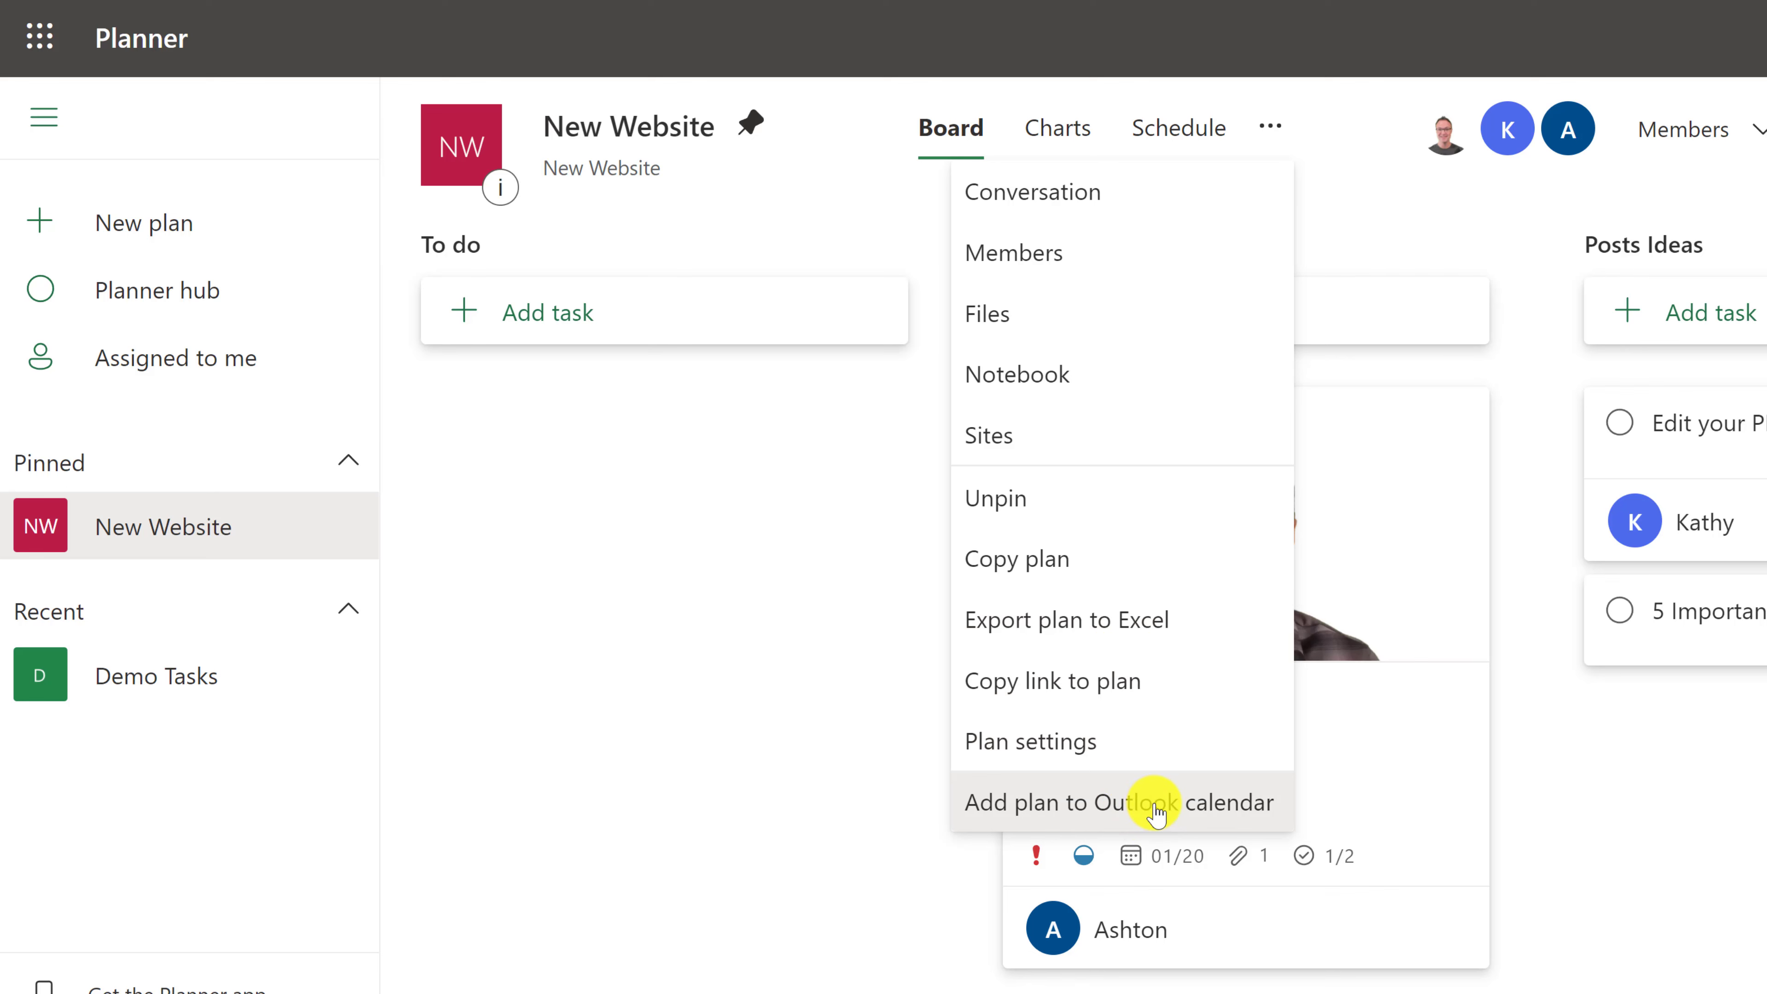
{"action": "left_click", "coordinate": [1056, 752]}
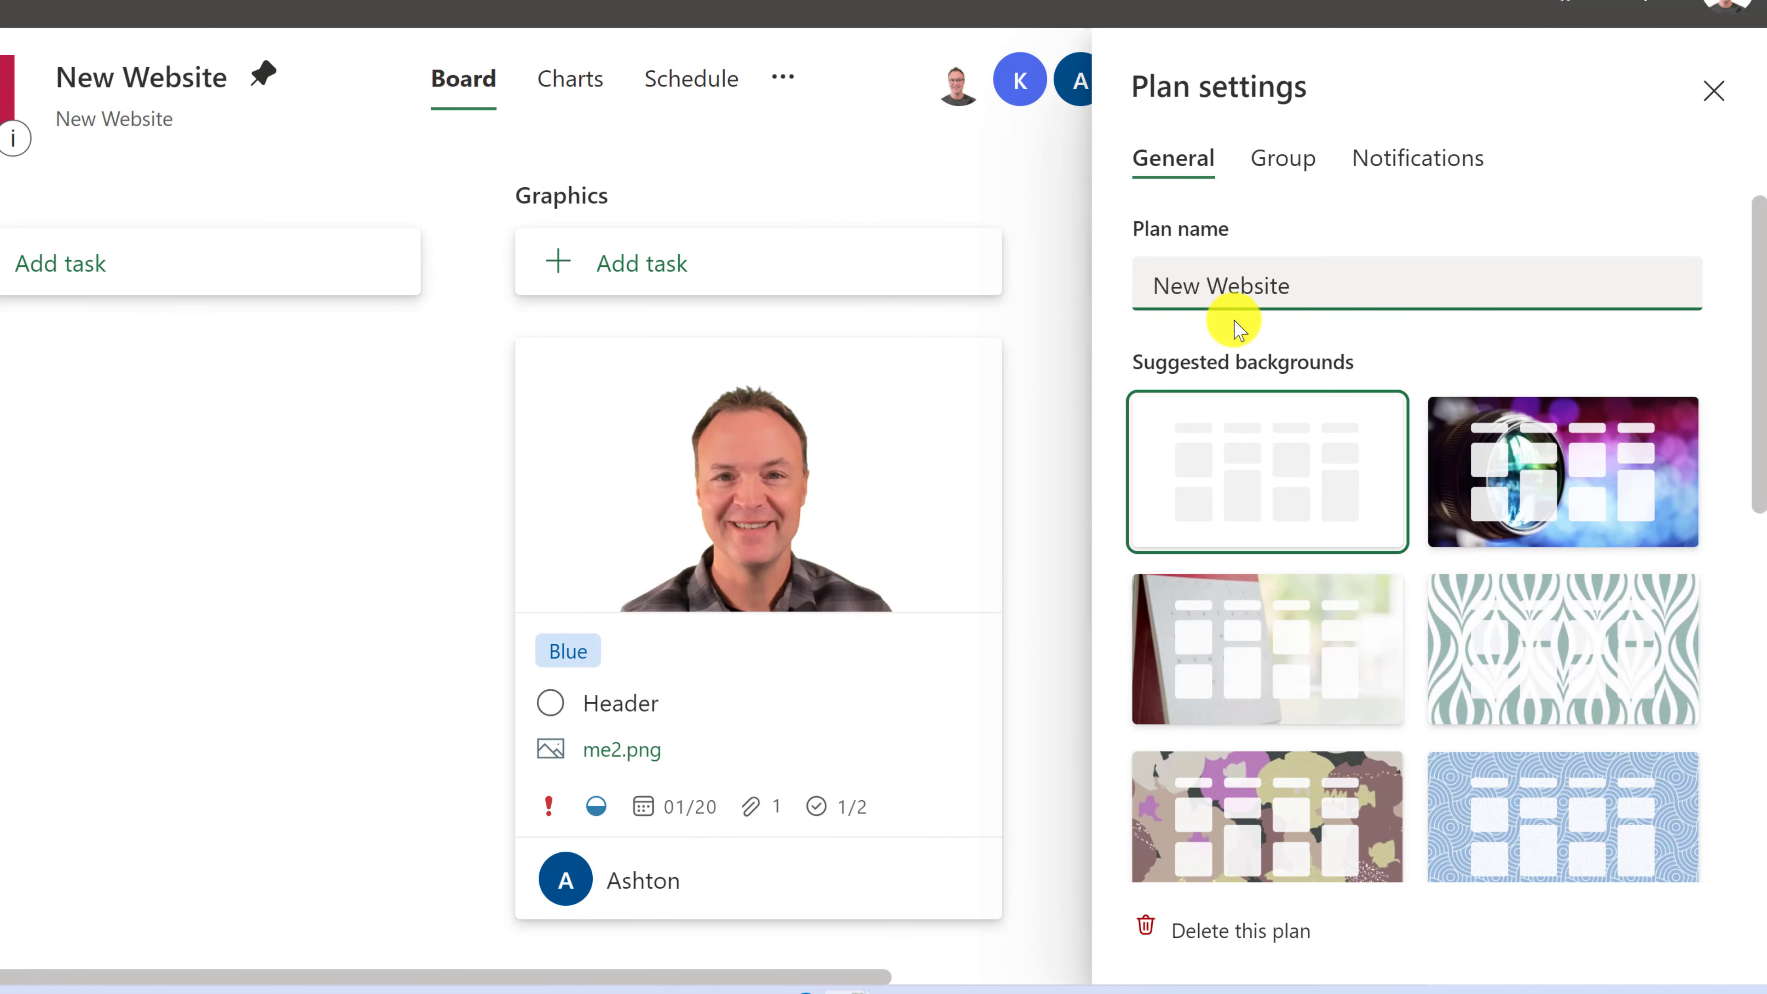
{"action": "scroll", "coordinate": [1367, 543], "scroll_direction": "down", "scroll_amount": 2}
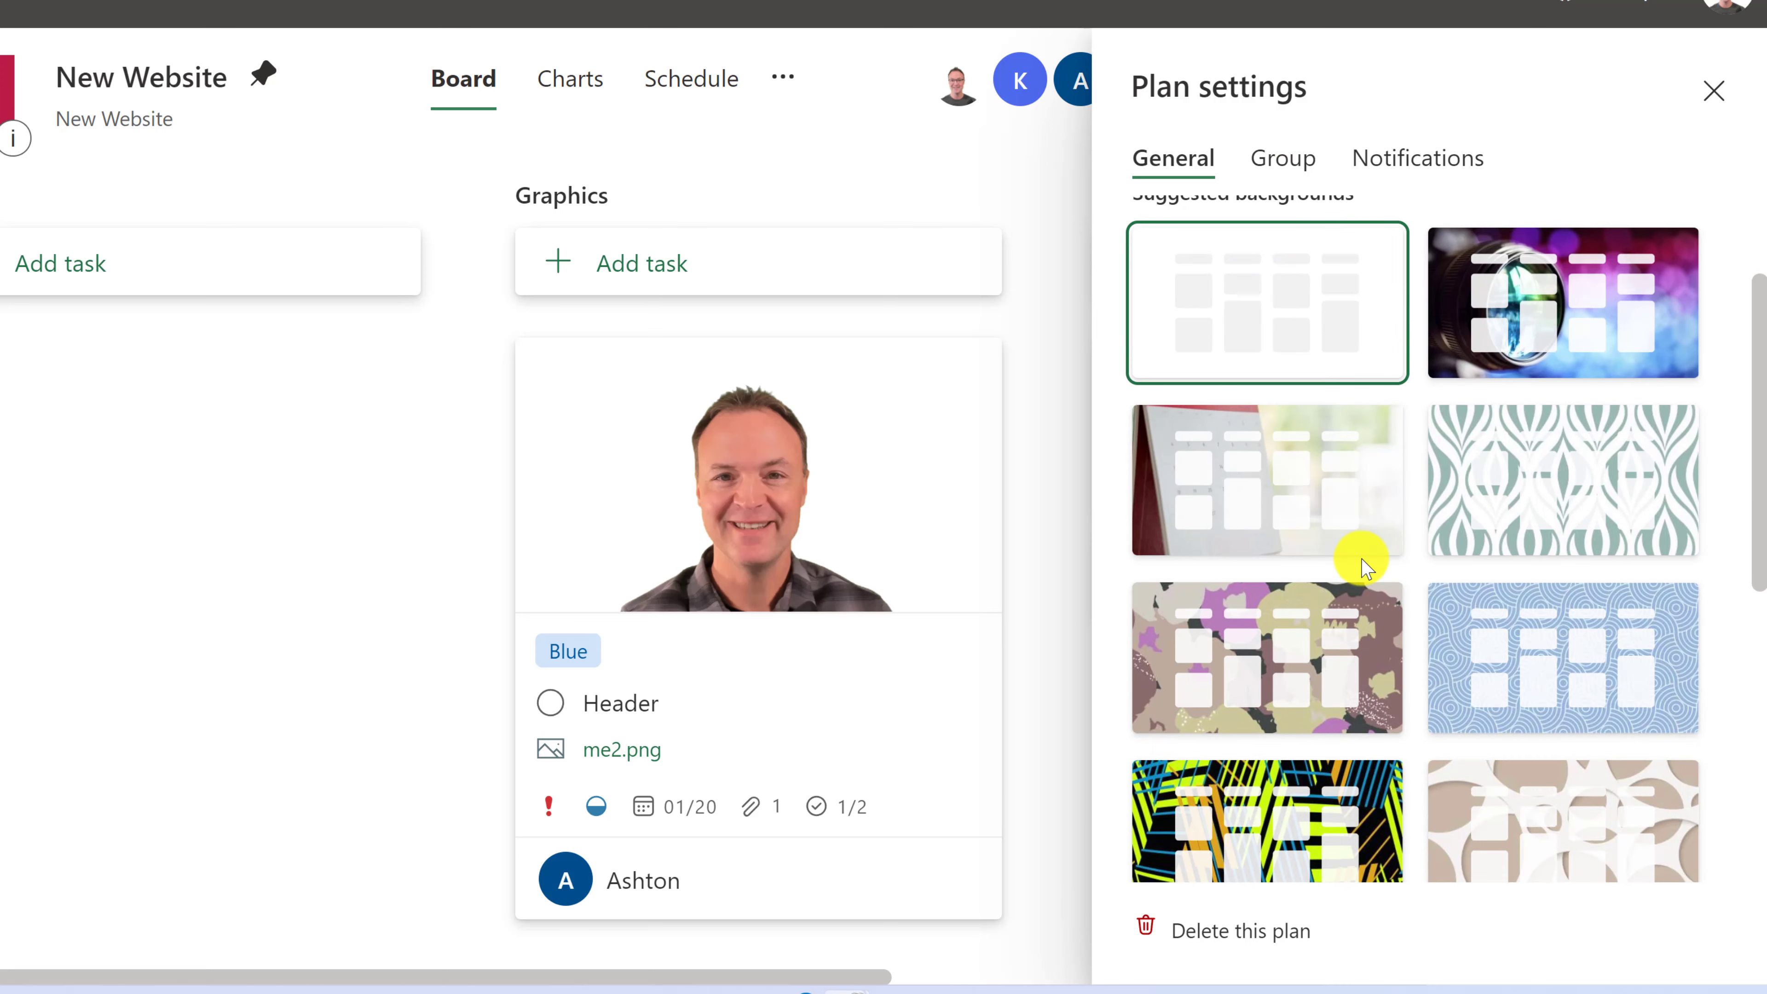
{"action": "scroll", "coordinate": [1374, 567], "scroll_direction": "down", "scroll_amount": 2}
{"action": "scroll", "coordinate": [1398, 529], "scroll_direction": "down", "scroll_amount": 5}
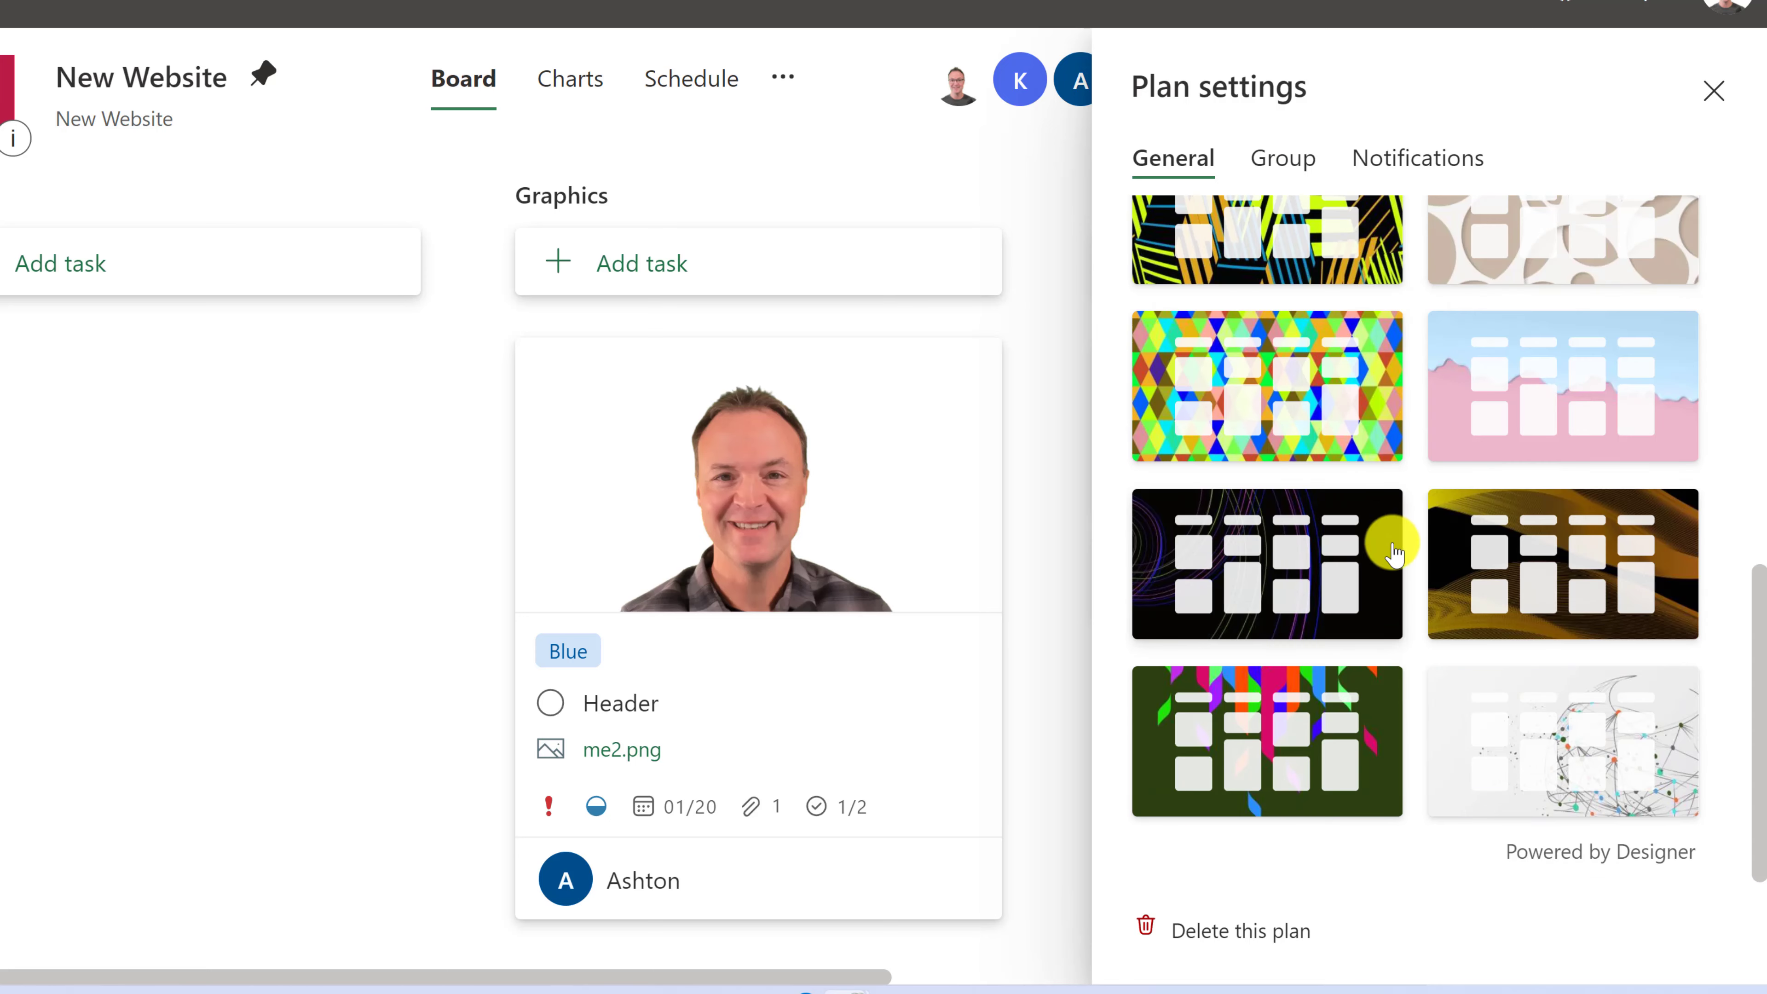
{"action": "left_click", "coordinate": [1180, 552]}
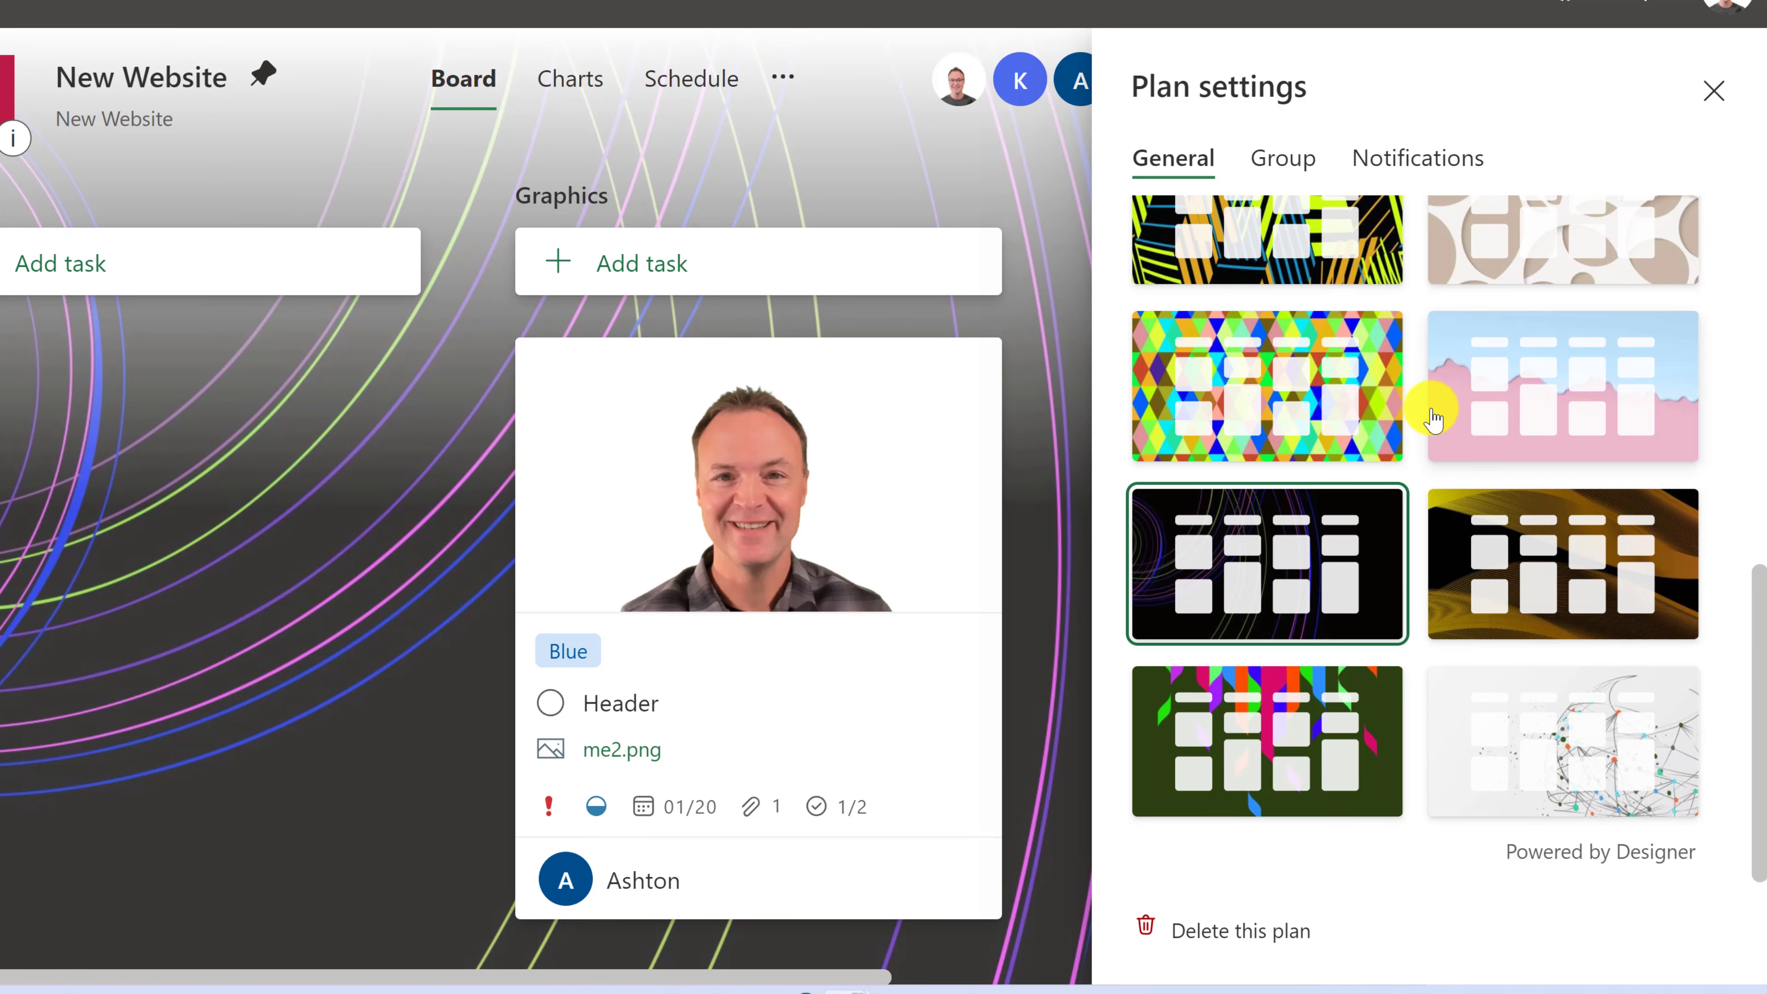
{"action": "scroll", "coordinate": [1419, 453], "scroll_direction": "up", "scroll_amount": 8}
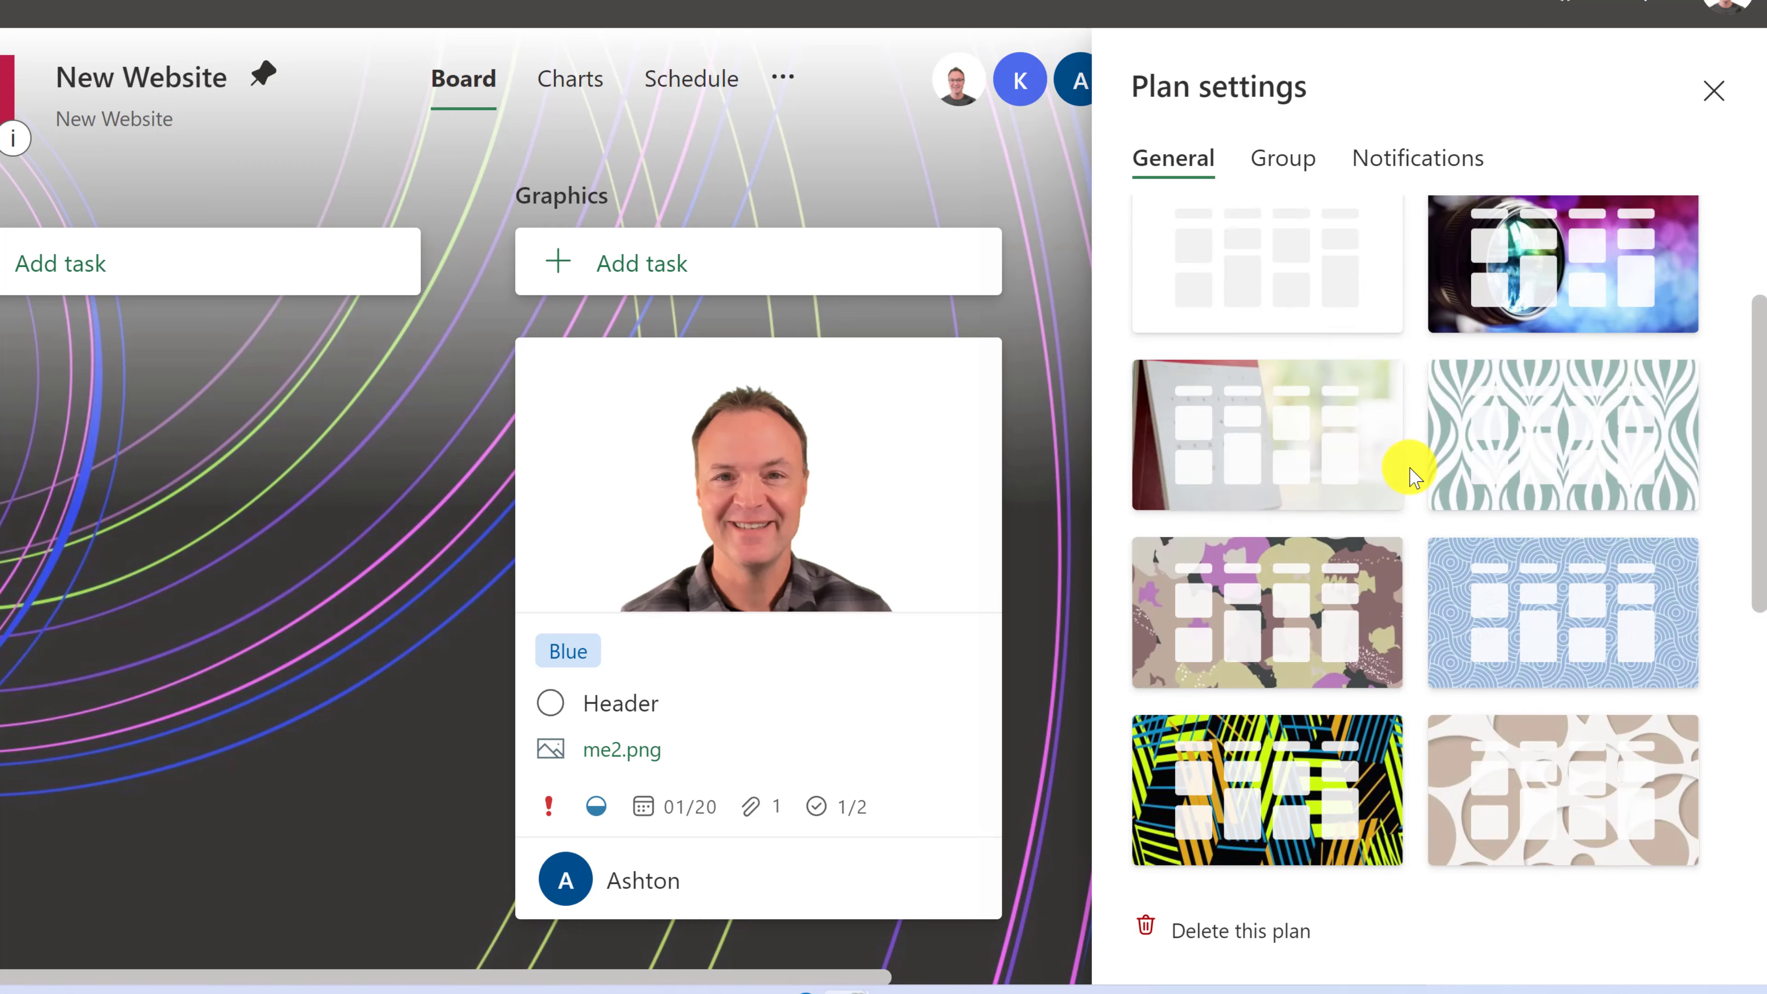
{"action": "scroll", "coordinate": [1412, 480], "scroll_direction": "up", "scroll_amount": 2}
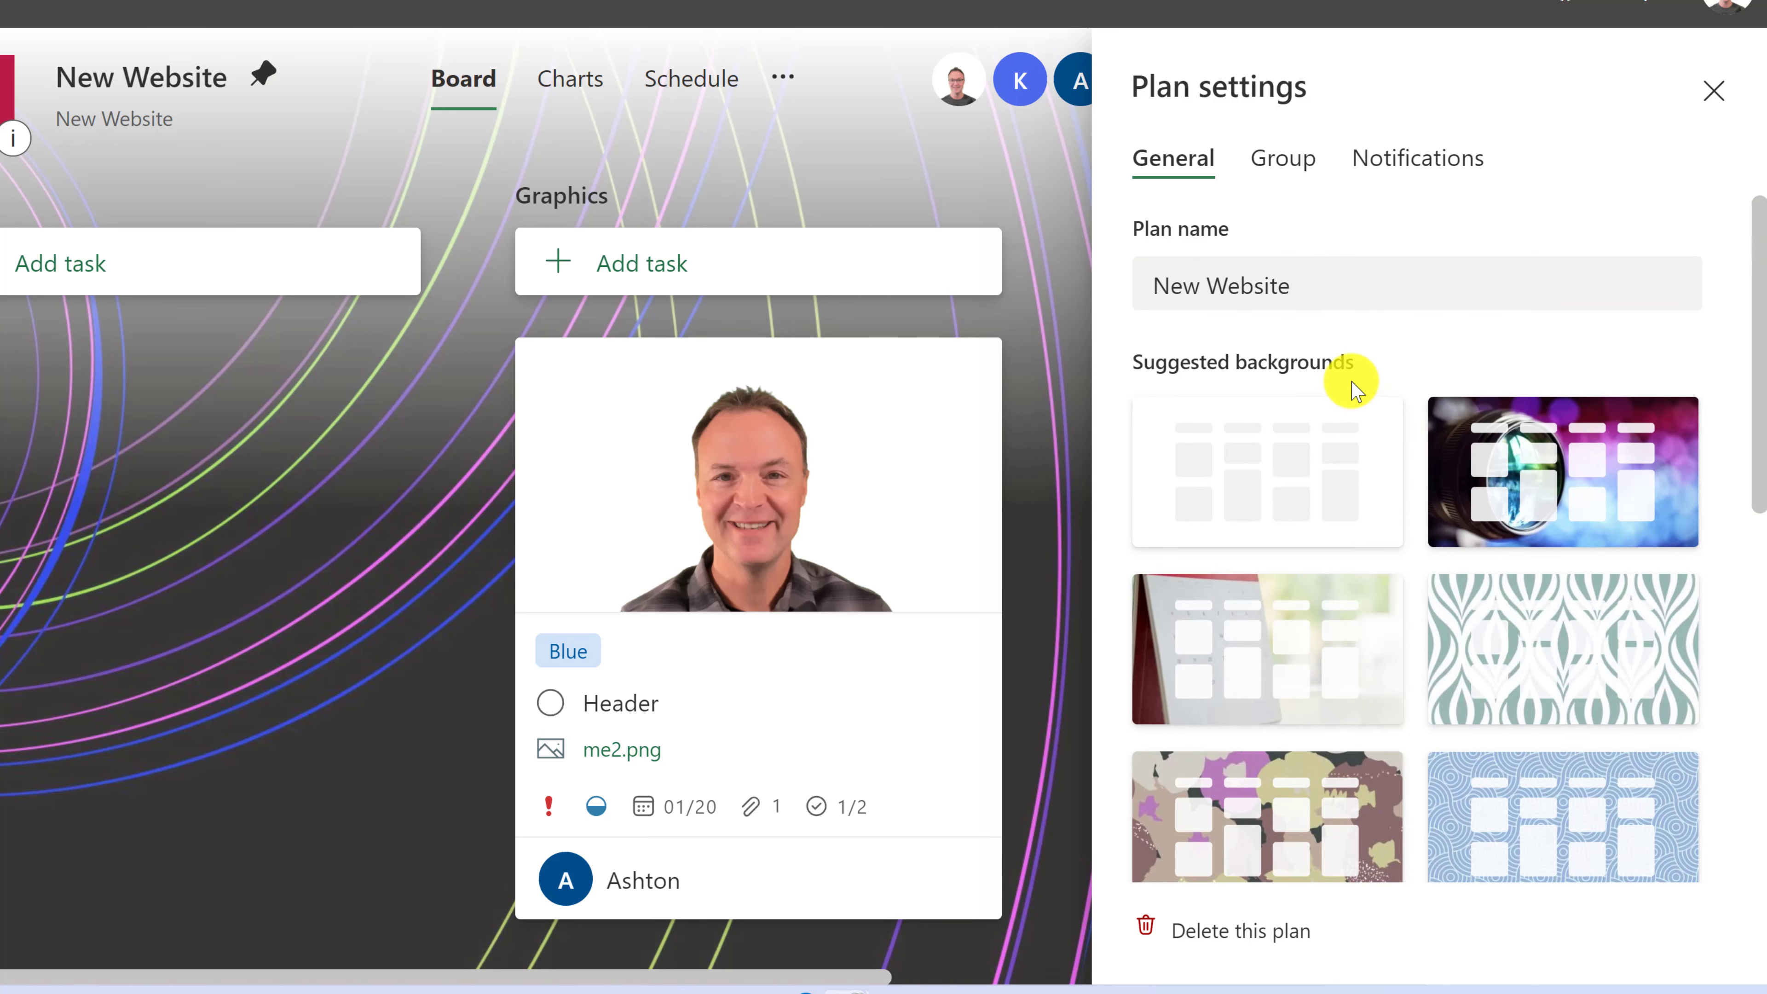
- Check the plan's Group details and Notifications settings, then close Plan settings
{"action": "left_click", "coordinate": [1291, 171]}
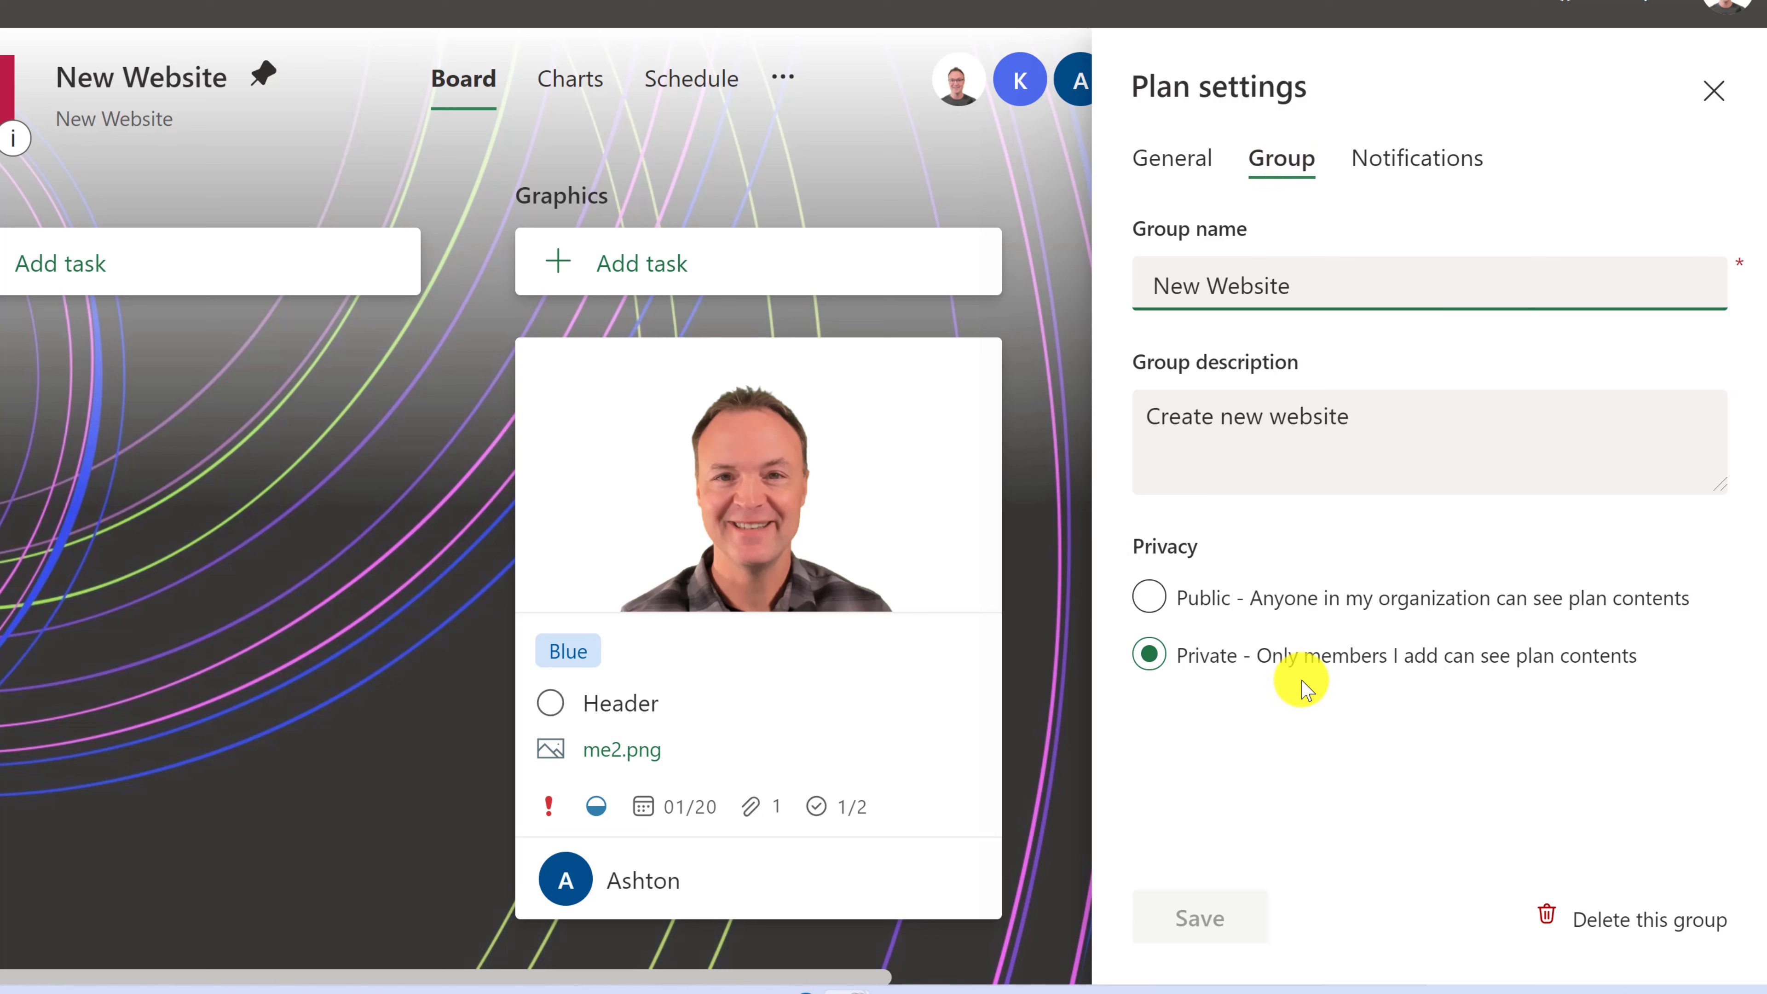
{"action": "left_click", "coordinate": [1437, 178]}
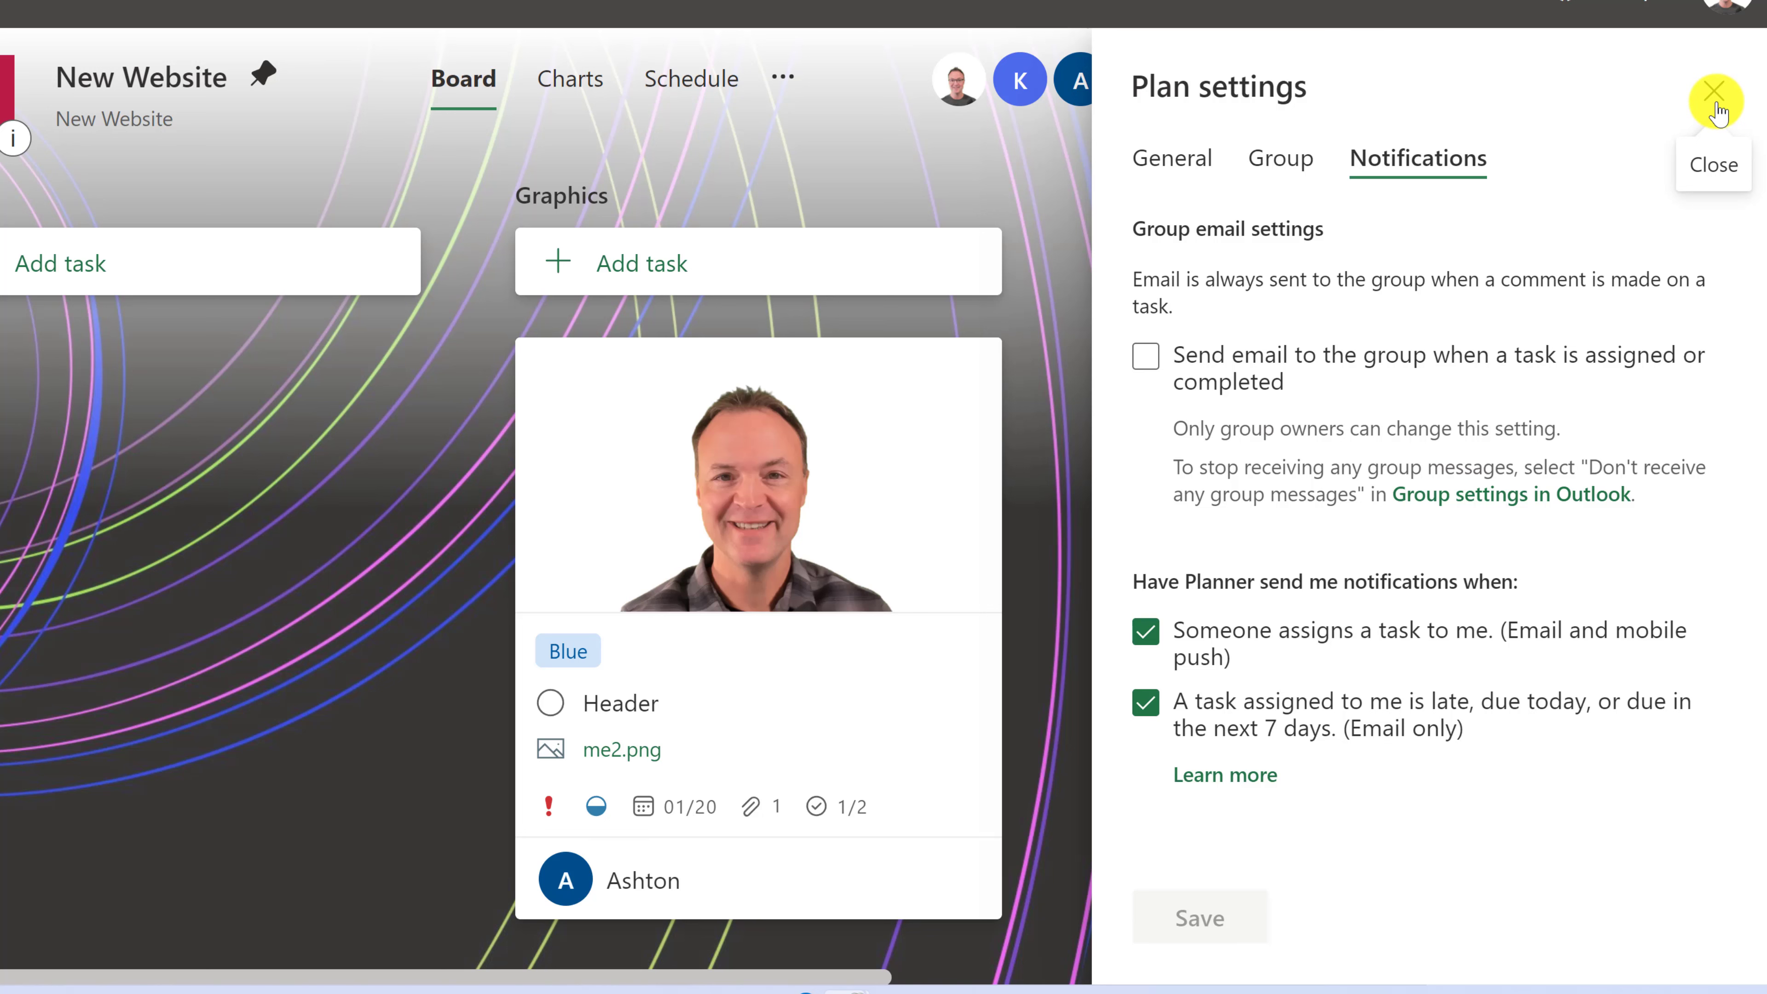
{"action": "left_click", "coordinate": [1716, 98]}
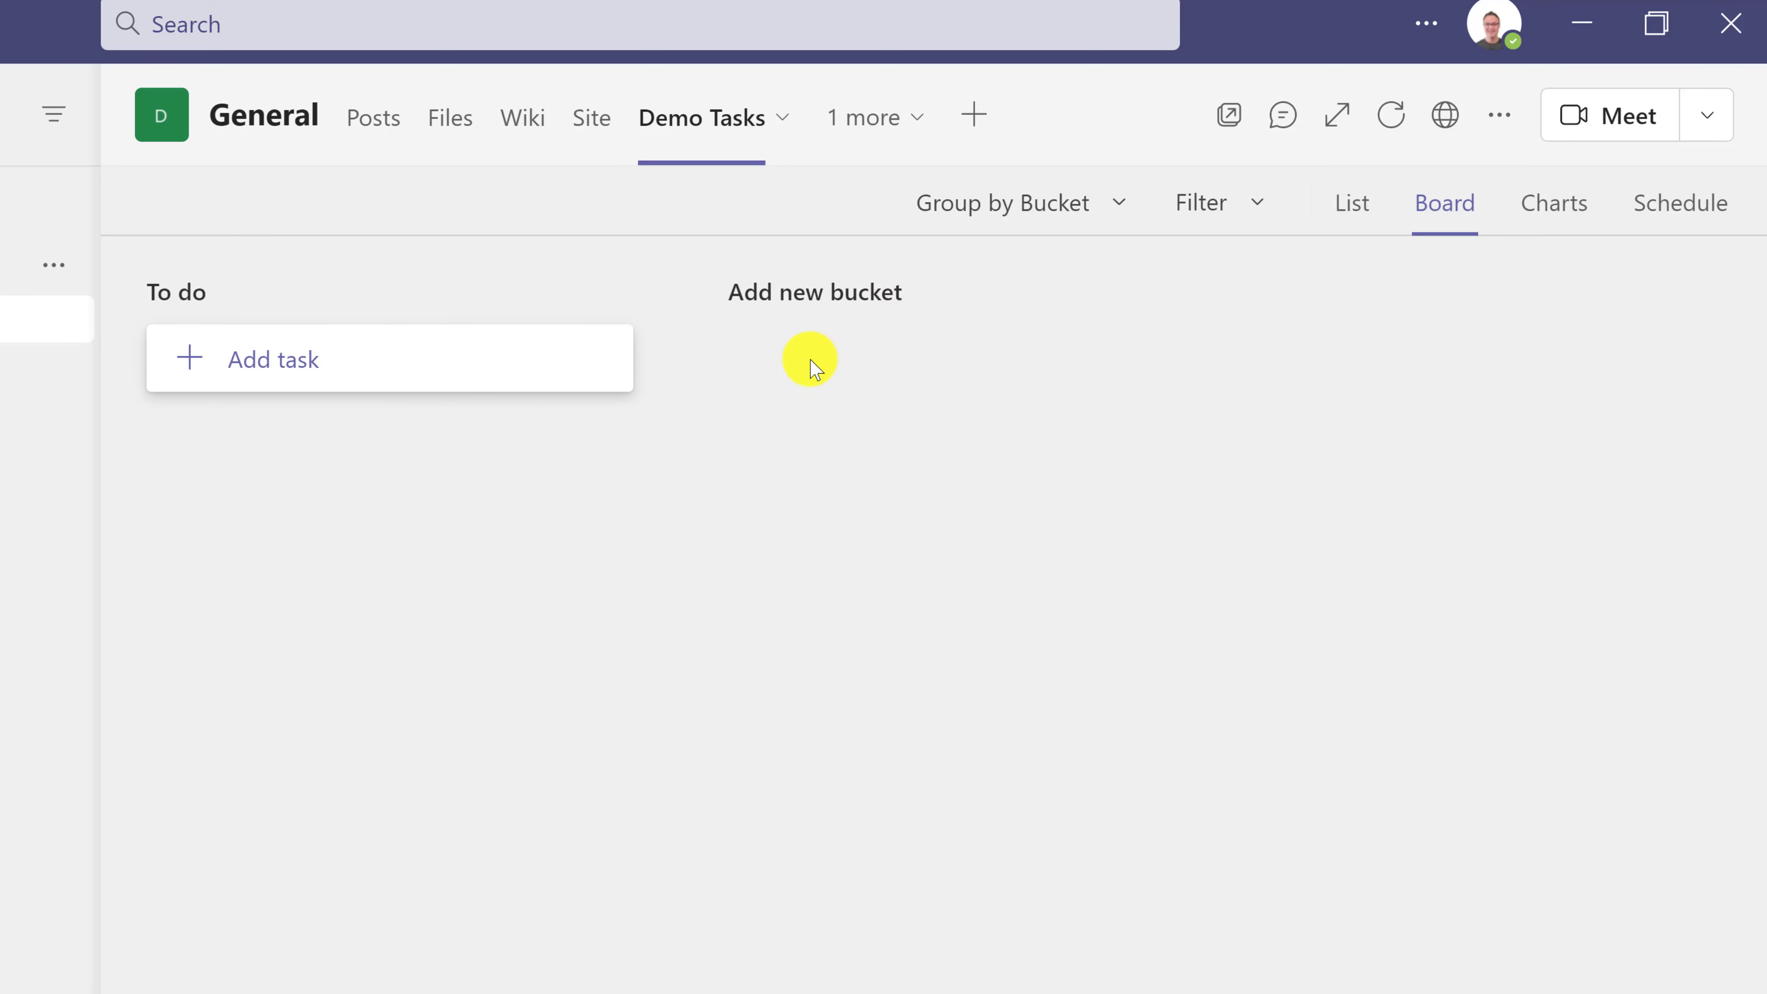
- Create a task titled 'test' under To do on the Demo Tasks board
{"action": "left_click", "coordinate": [806, 292]}
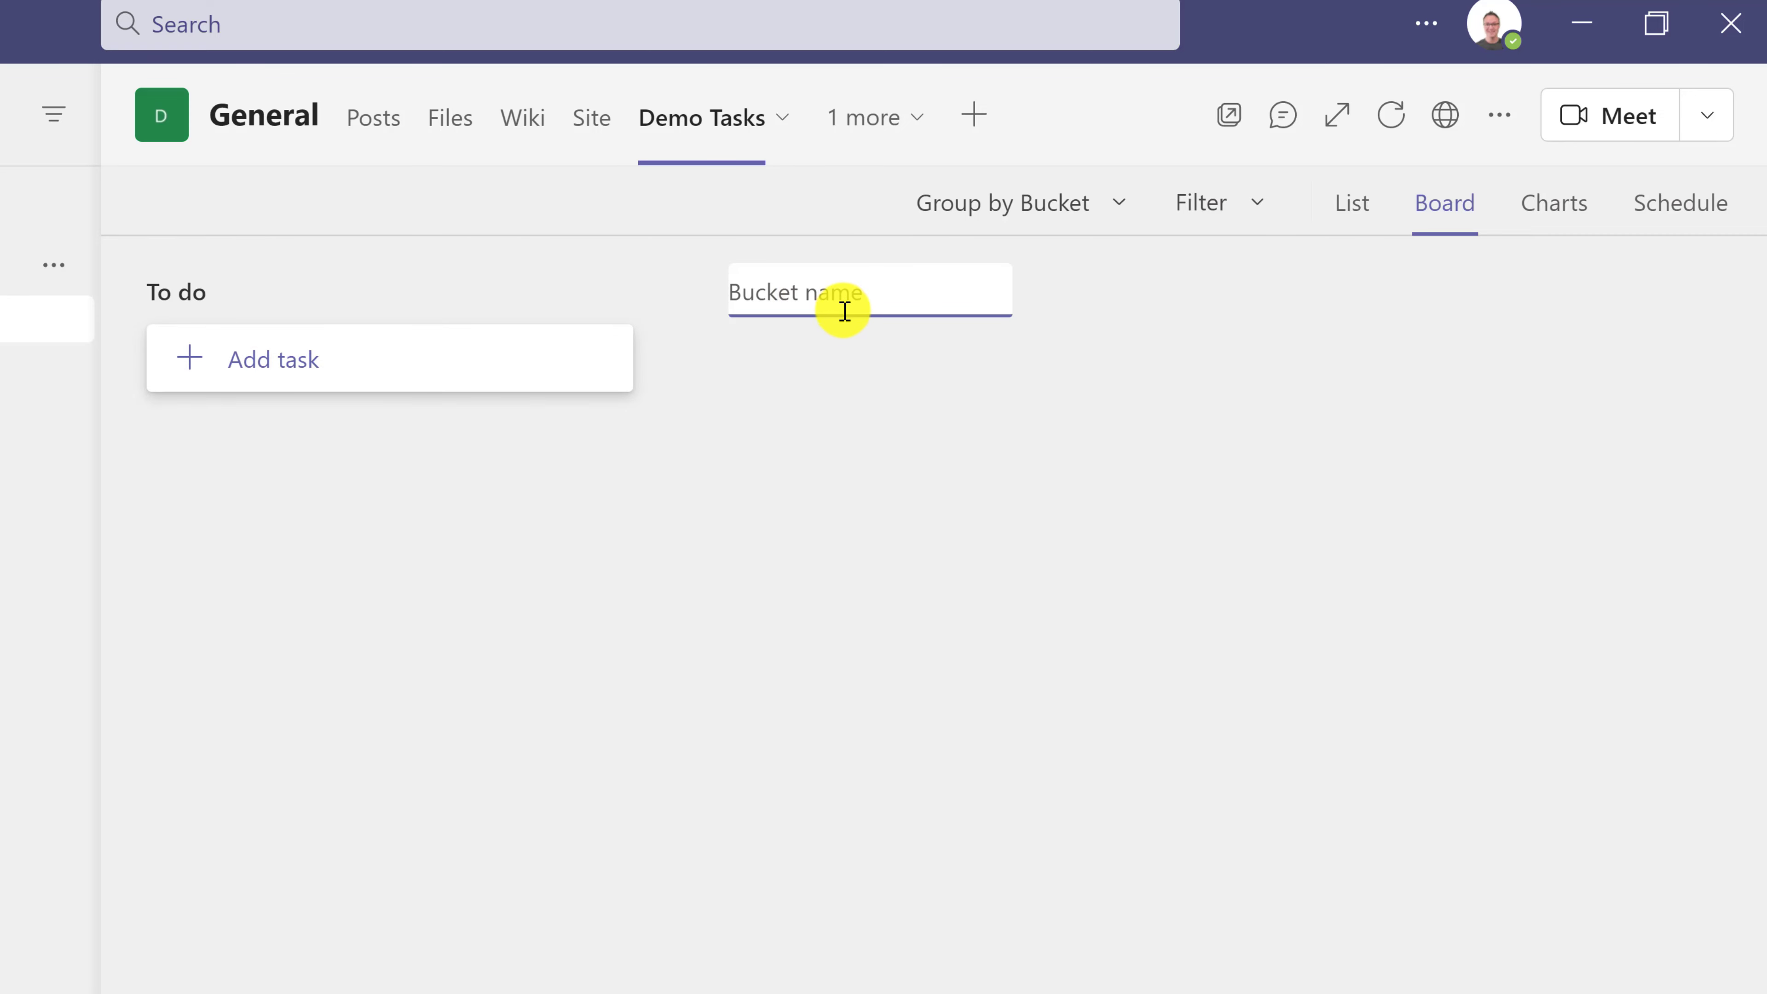
{"action": "left_click", "coordinate": [320, 369]}
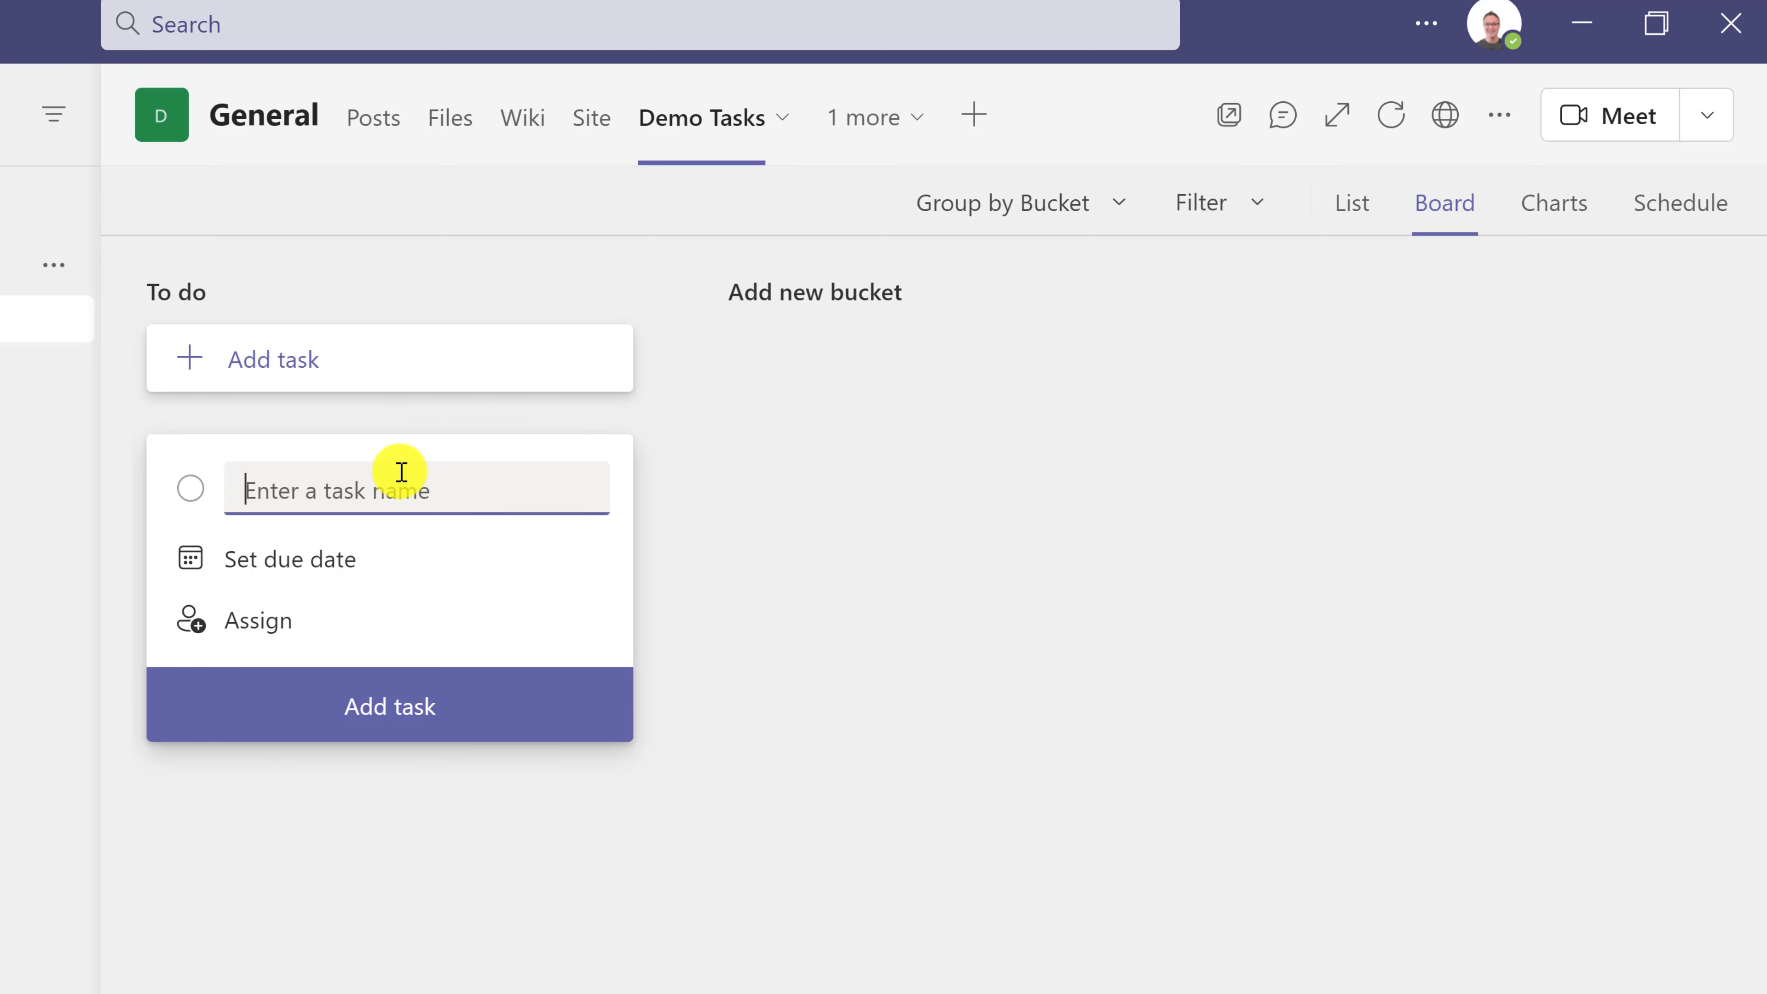
{"action": "type", "text": "test"}
{"action": "left_click", "coordinate": [425, 712]}
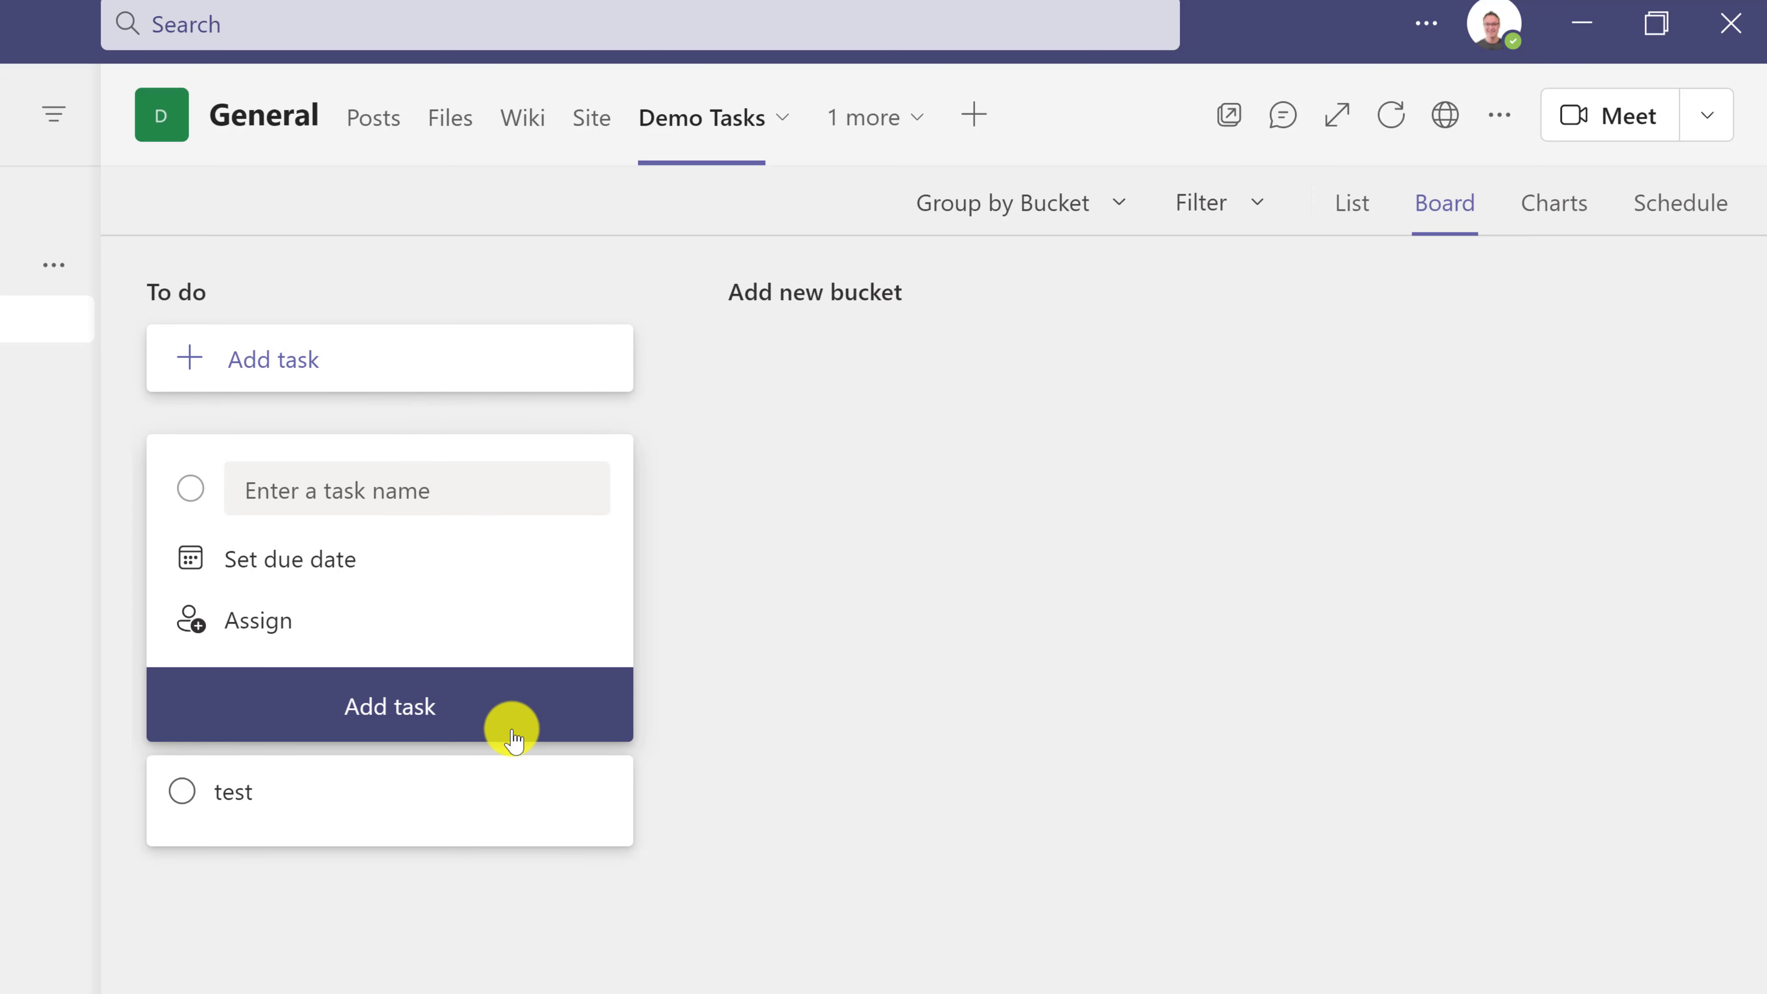
{"action": "left_click", "coordinate": [356, 870]}
- Open the test task's details card and close it again
{"action": "left_click_drag", "start_coordinate": [337, 512], "coordinate": [368, 498]}
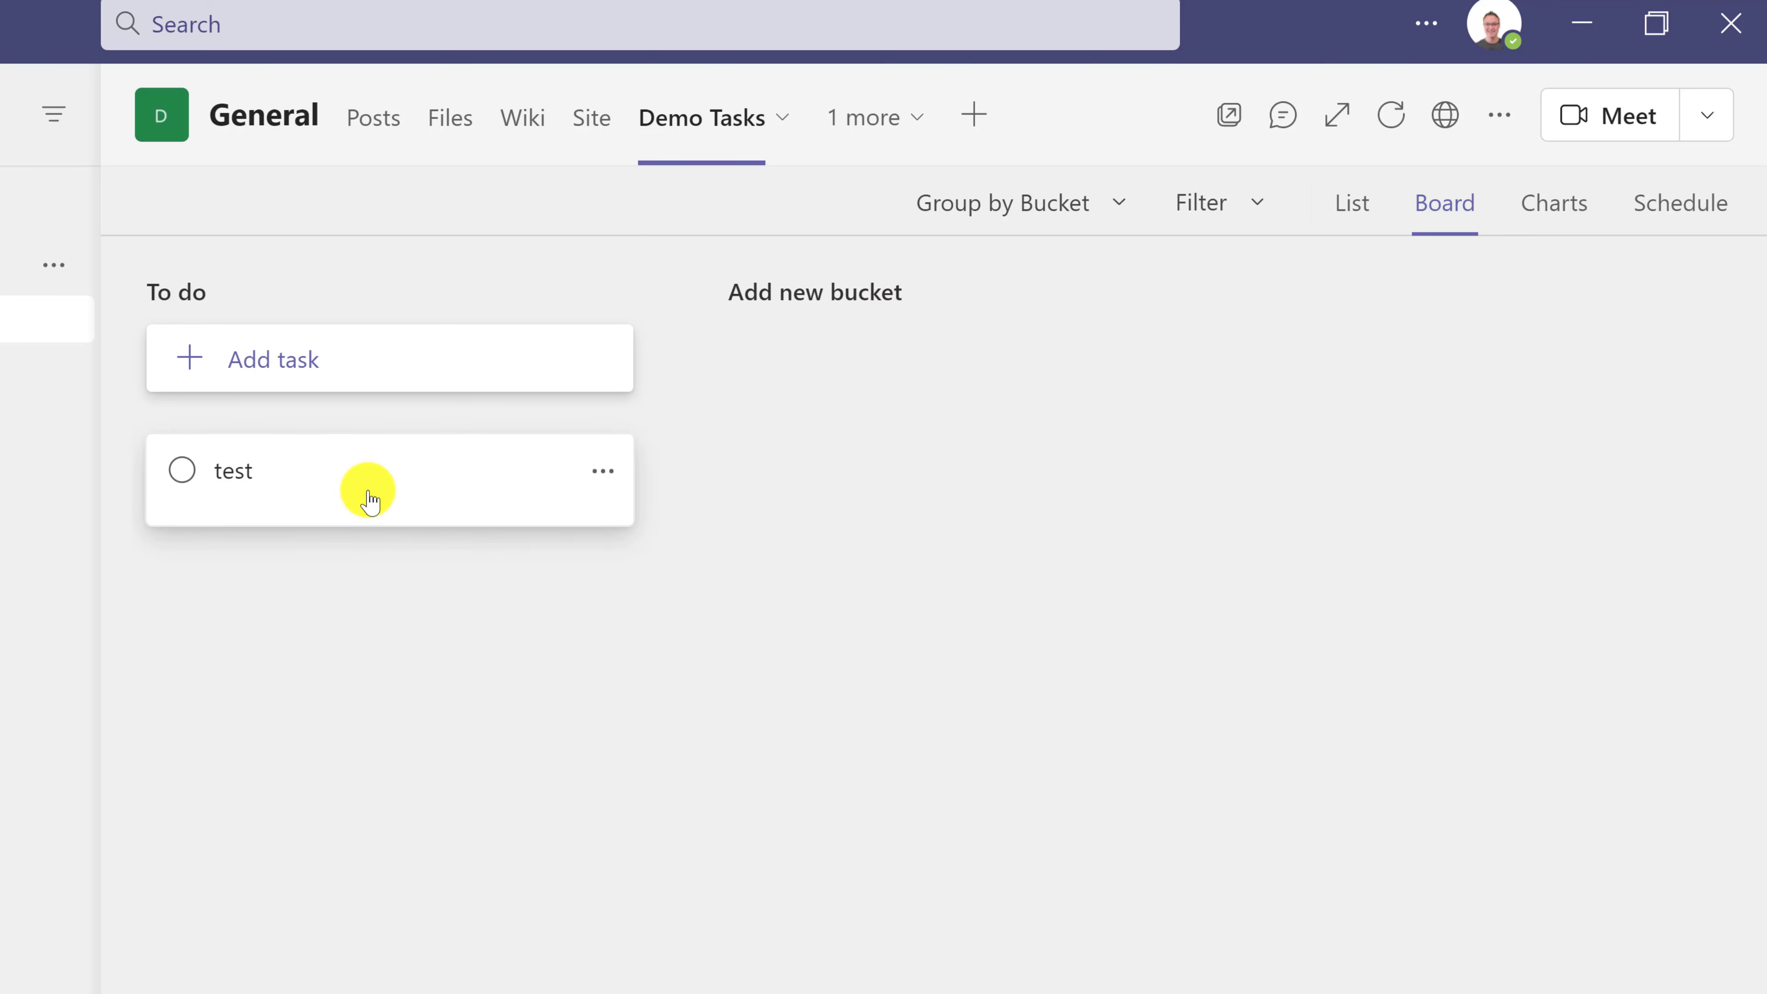
{"action": "left_click", "coordinate": [369, 498]}
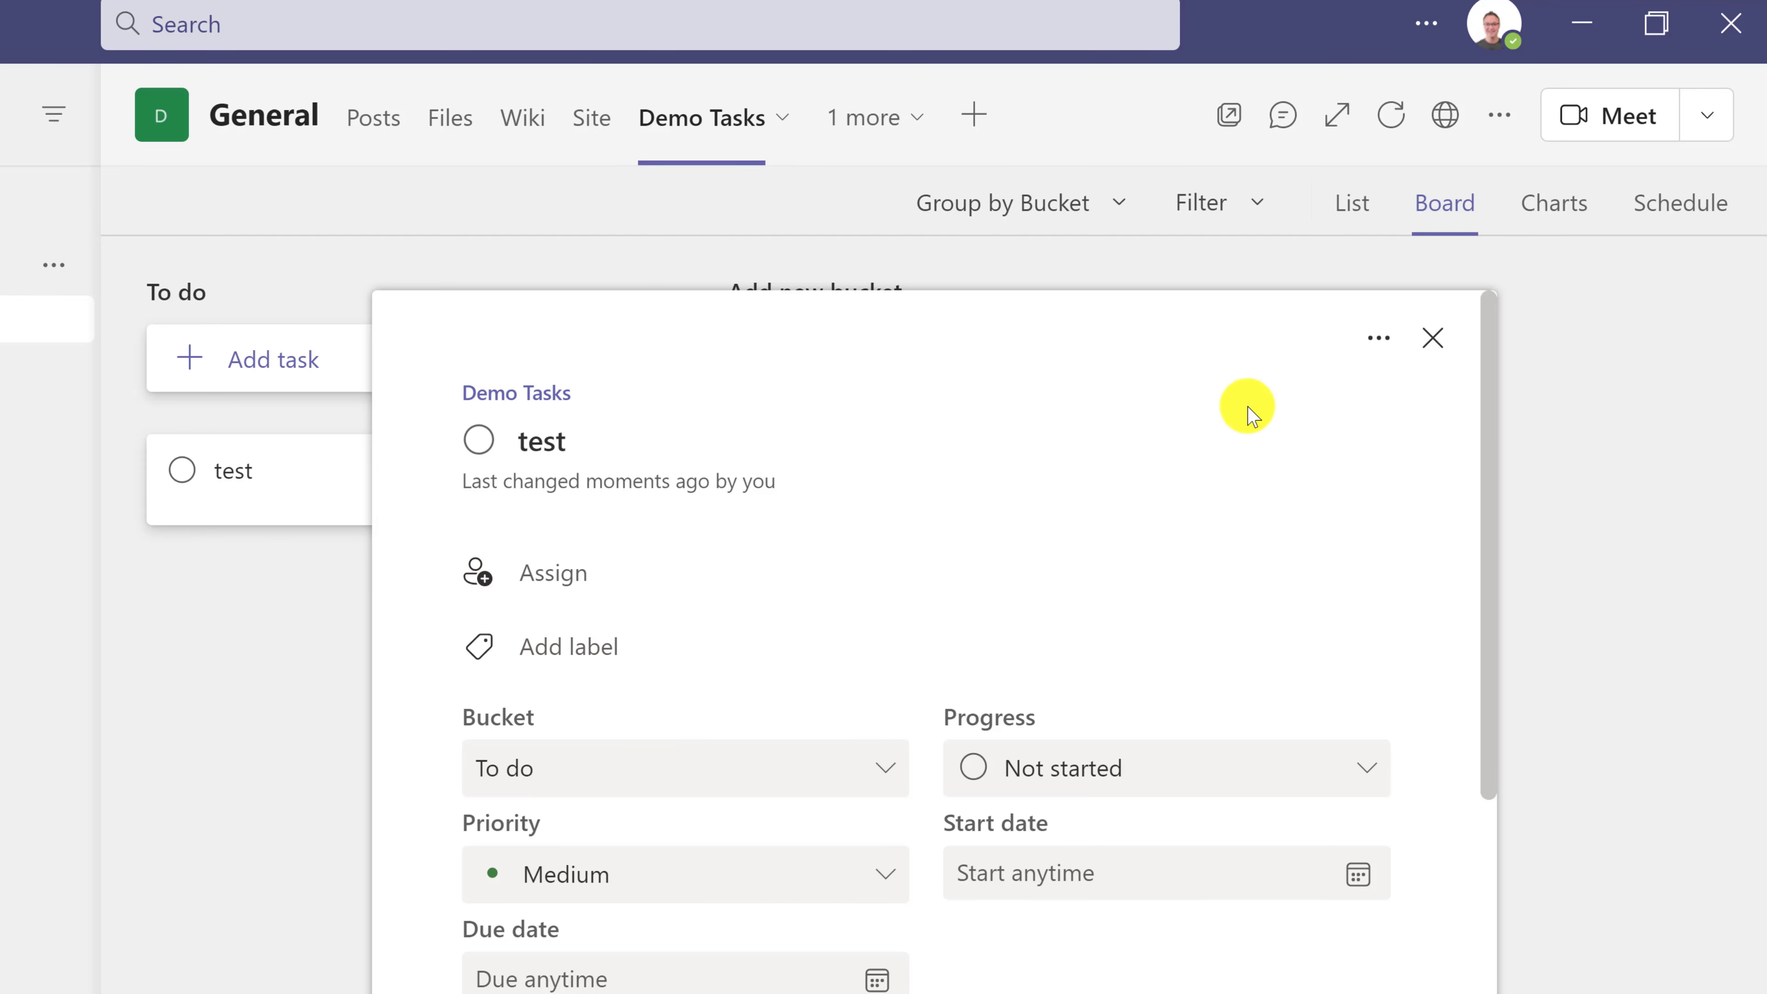
{"action": "left_click", "coordinate": [1433, 338]}
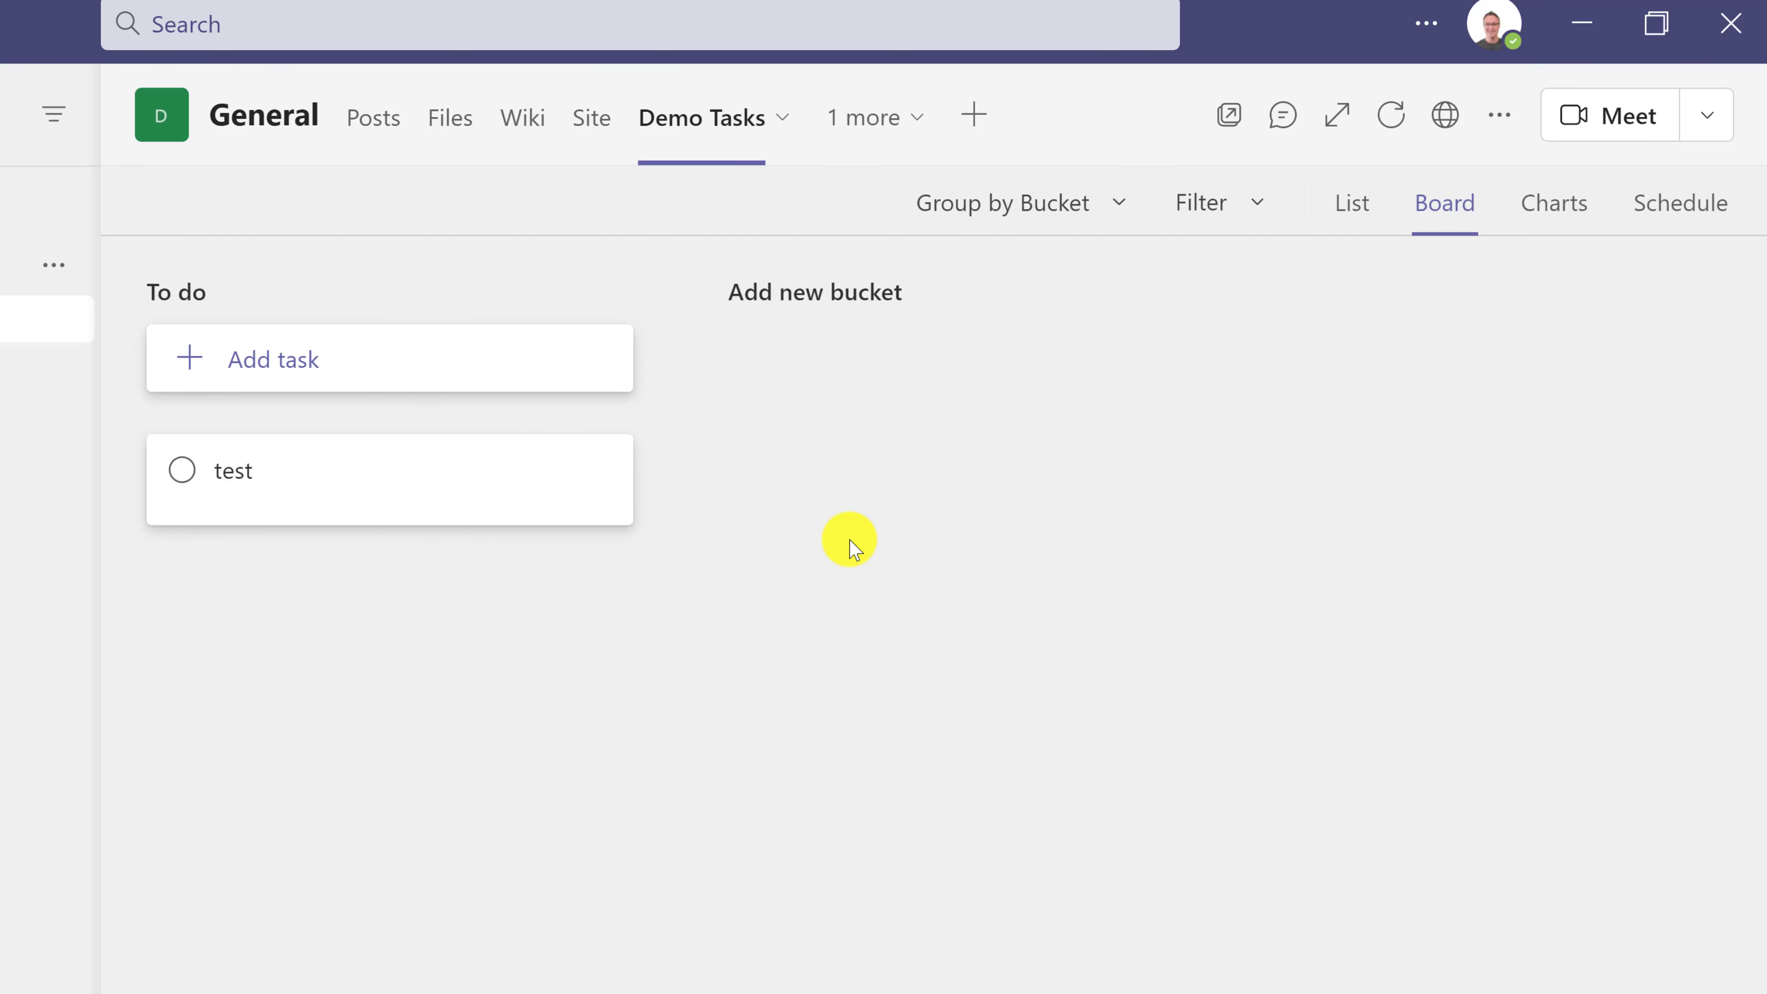